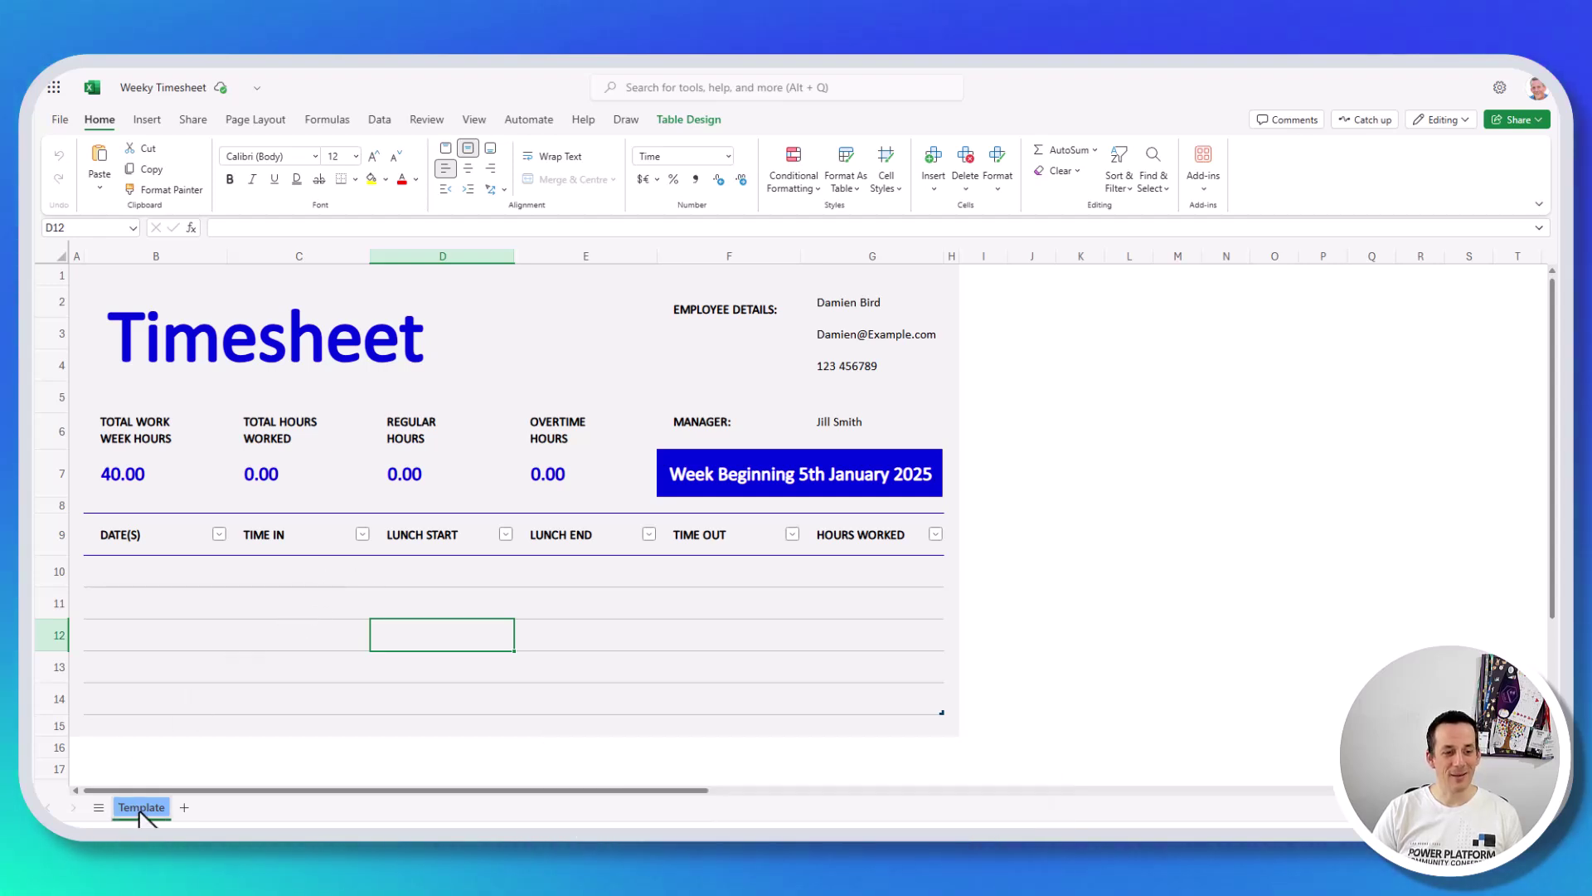
Step: Manually duplicate the Template sheet and rename the copy 11Jan2025
right_click(144, 807)
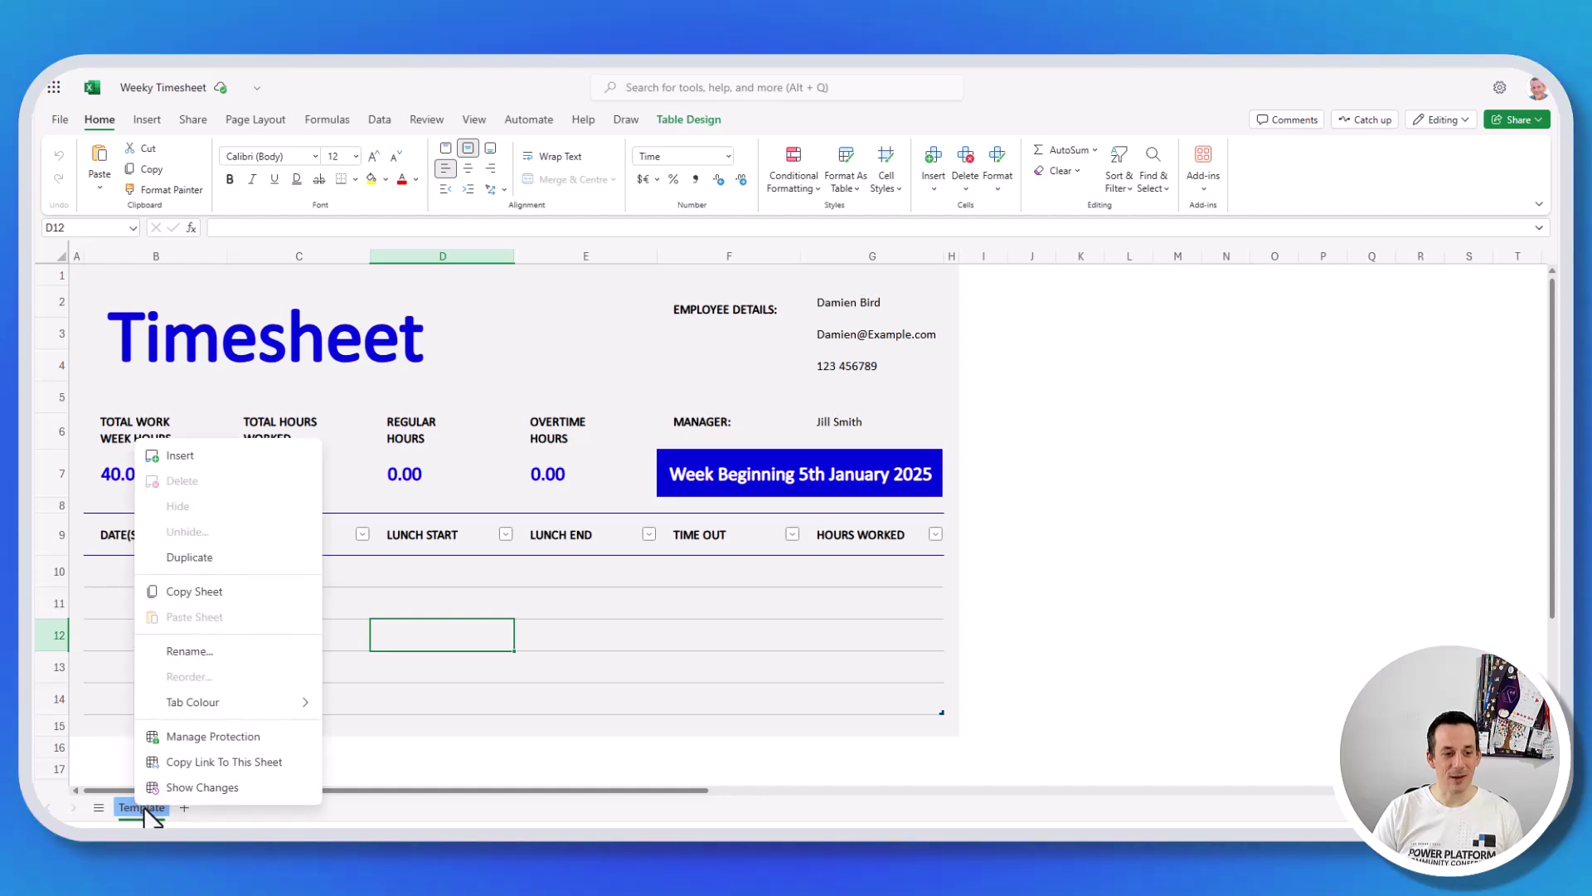
click(209, 557)
double_click(160, 808)
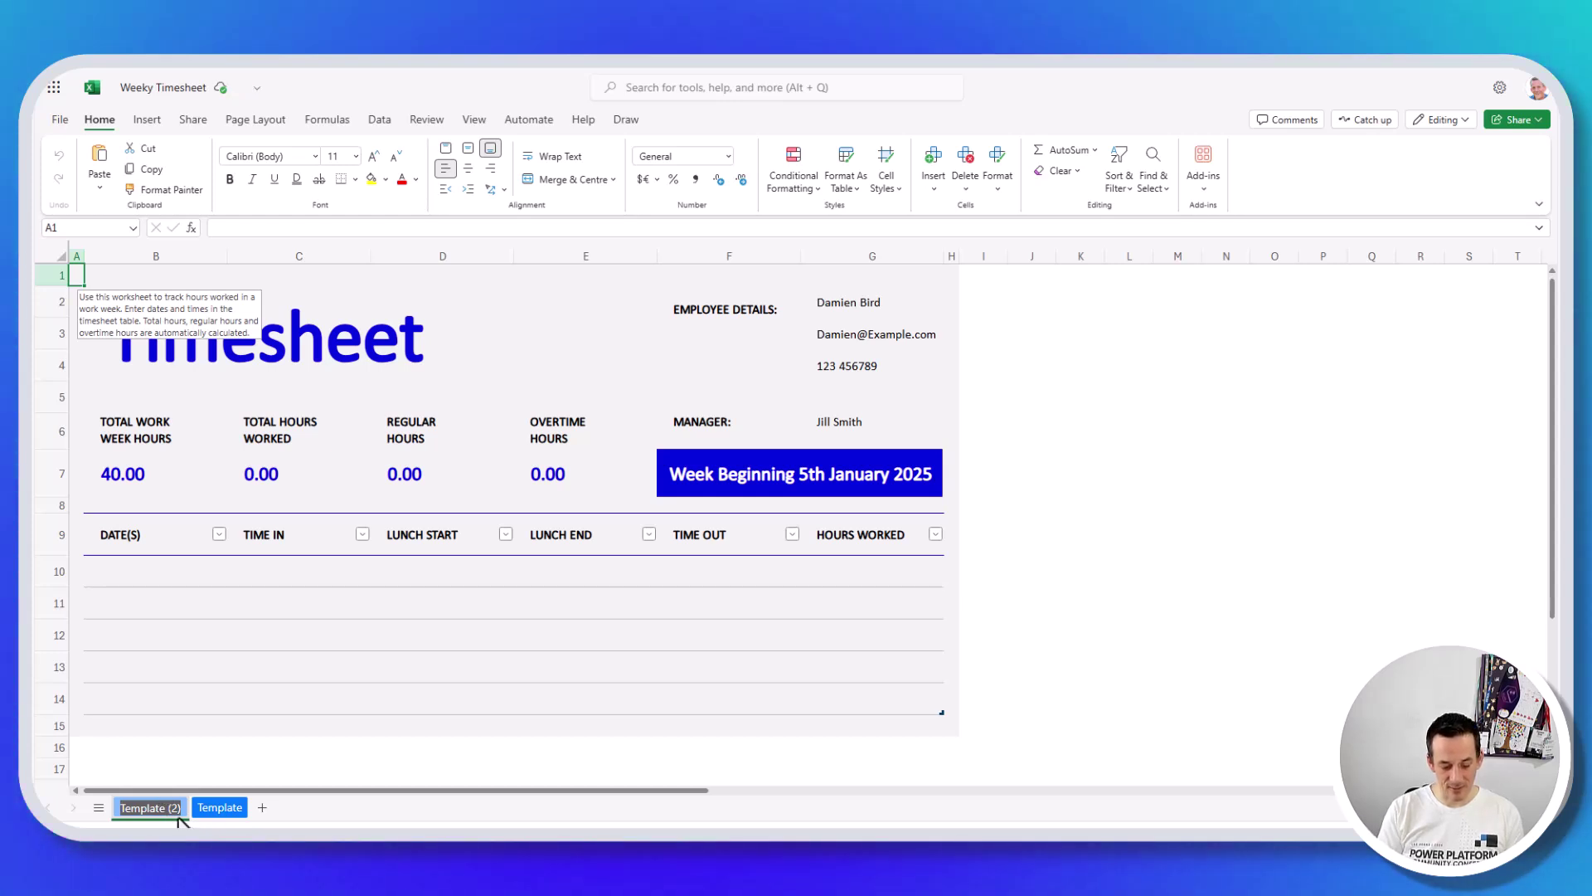
text(11)
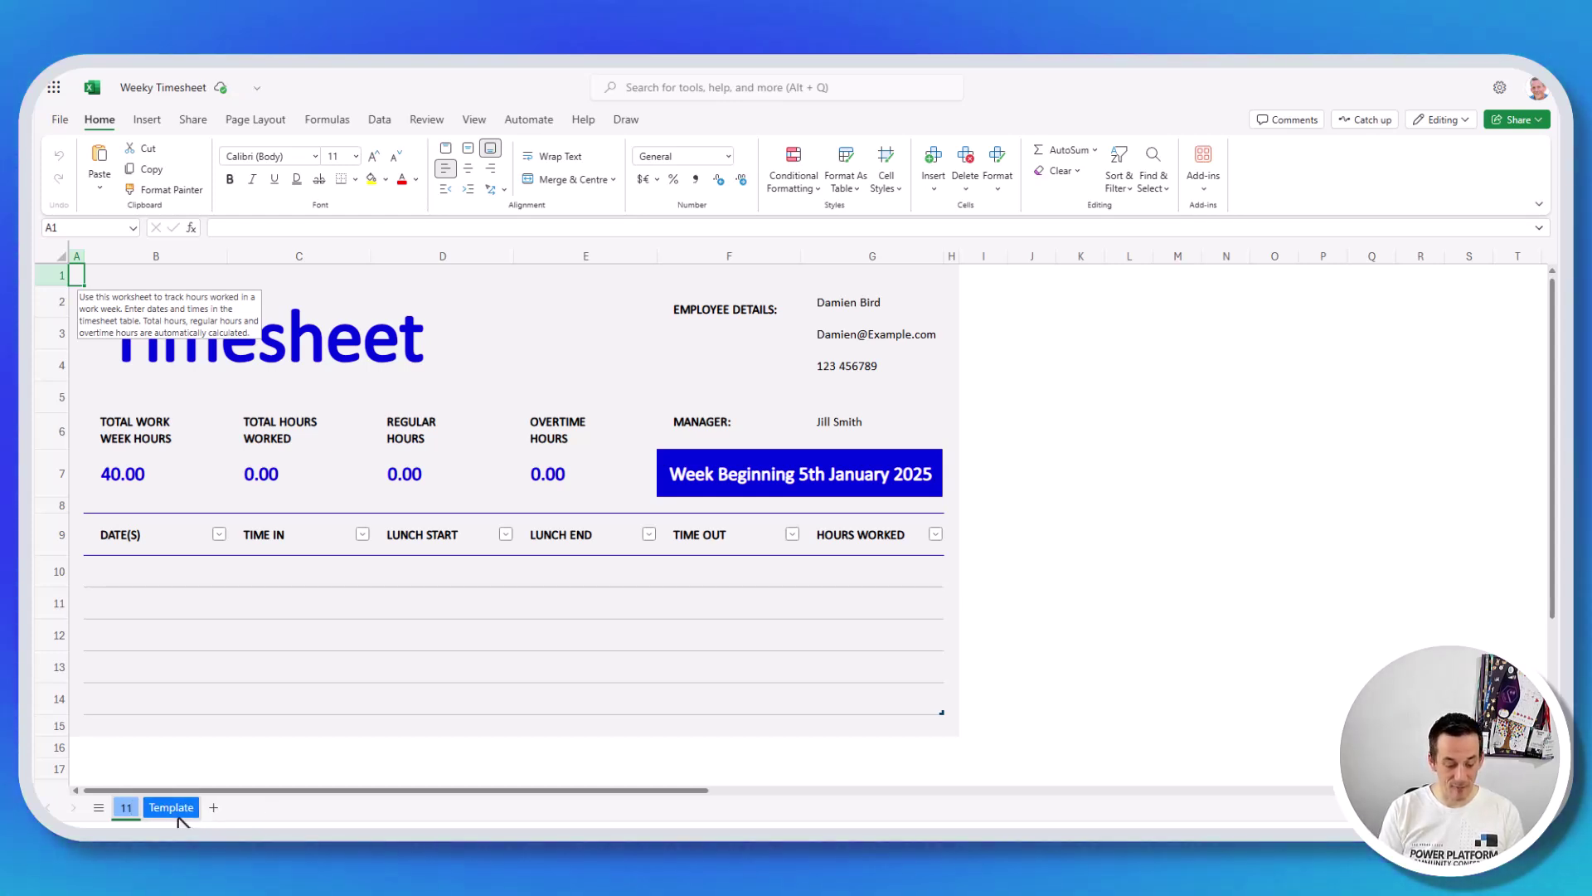
text(Jan2025)
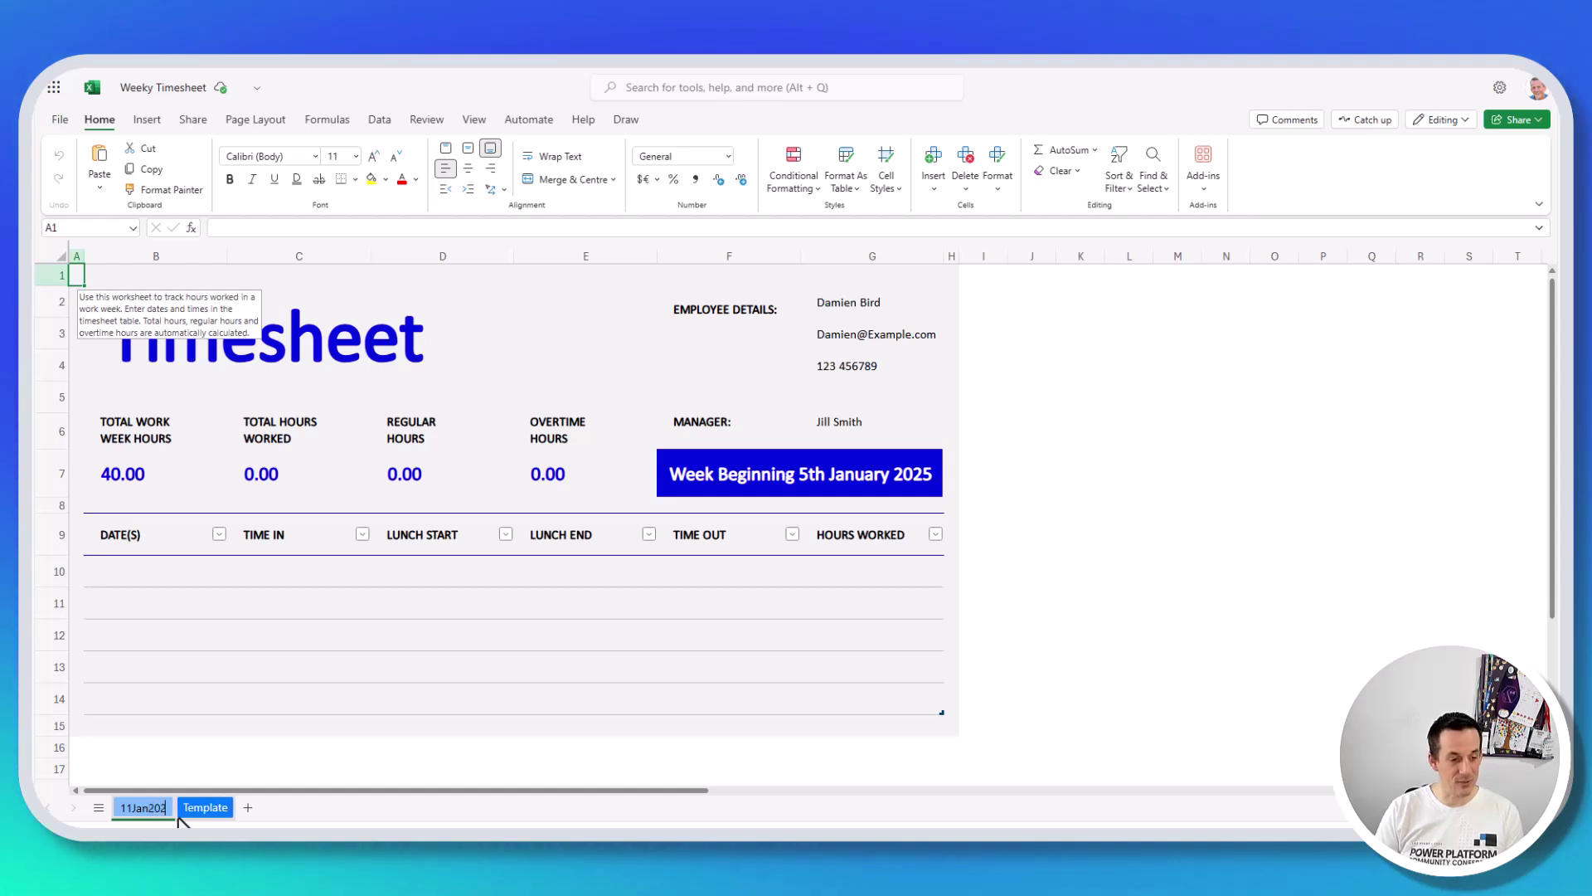
click(812, 496)
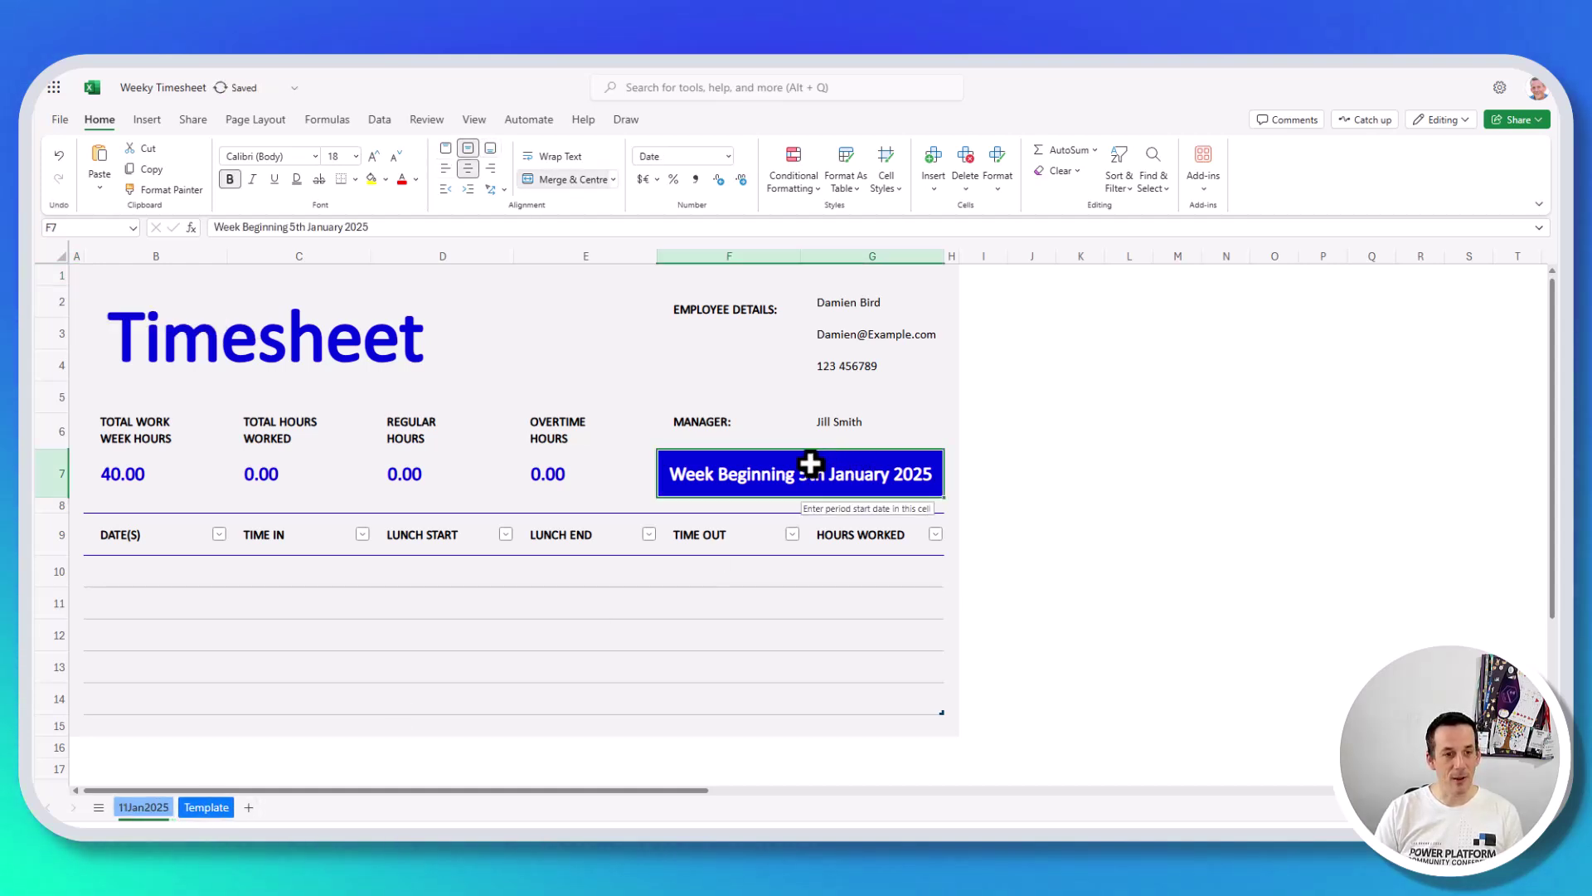
Step: Change the banner date in F7 to 11th January as a manual trial
click(286, 226)
key(Delete)
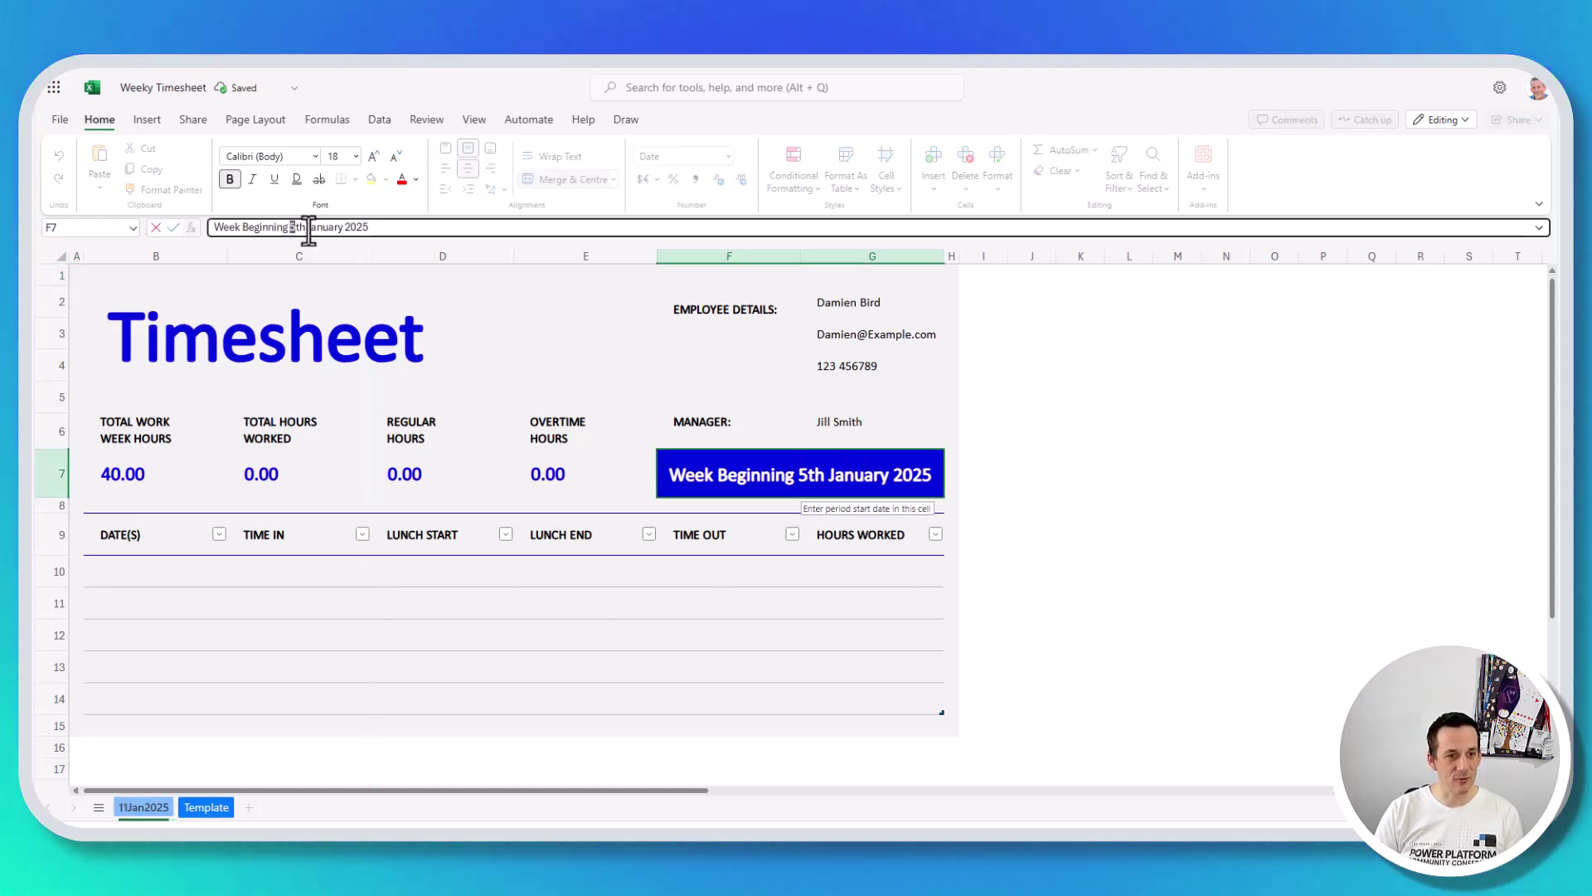
text(11)
click(626, 631)
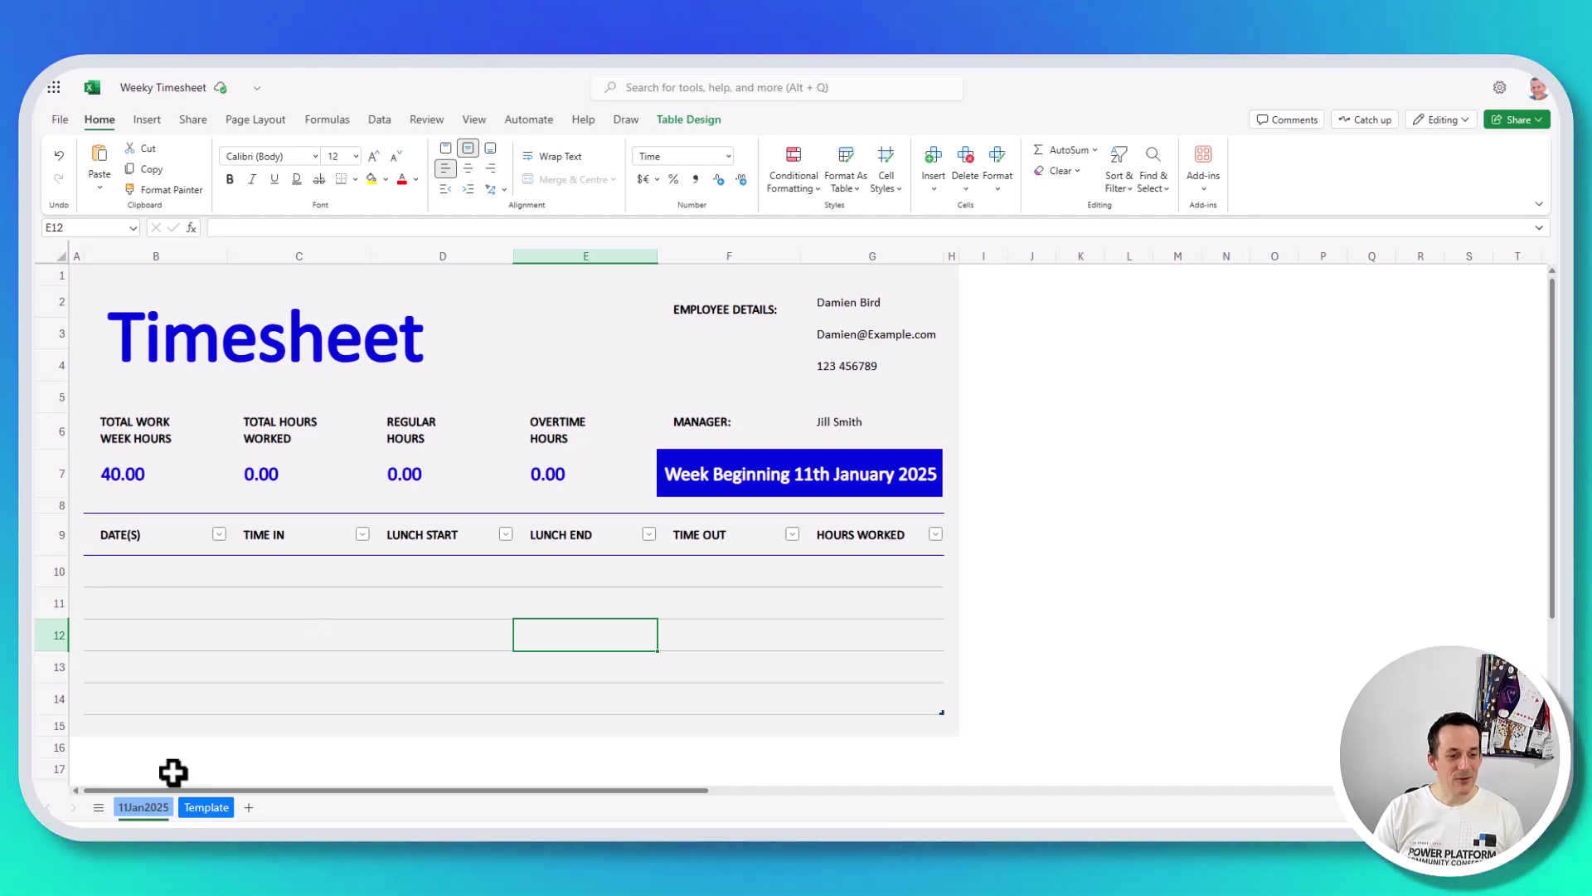
Step: Delete the trial 11Jan2025 sheet and bring up the Automate ribbon options
right_click(143, 807)
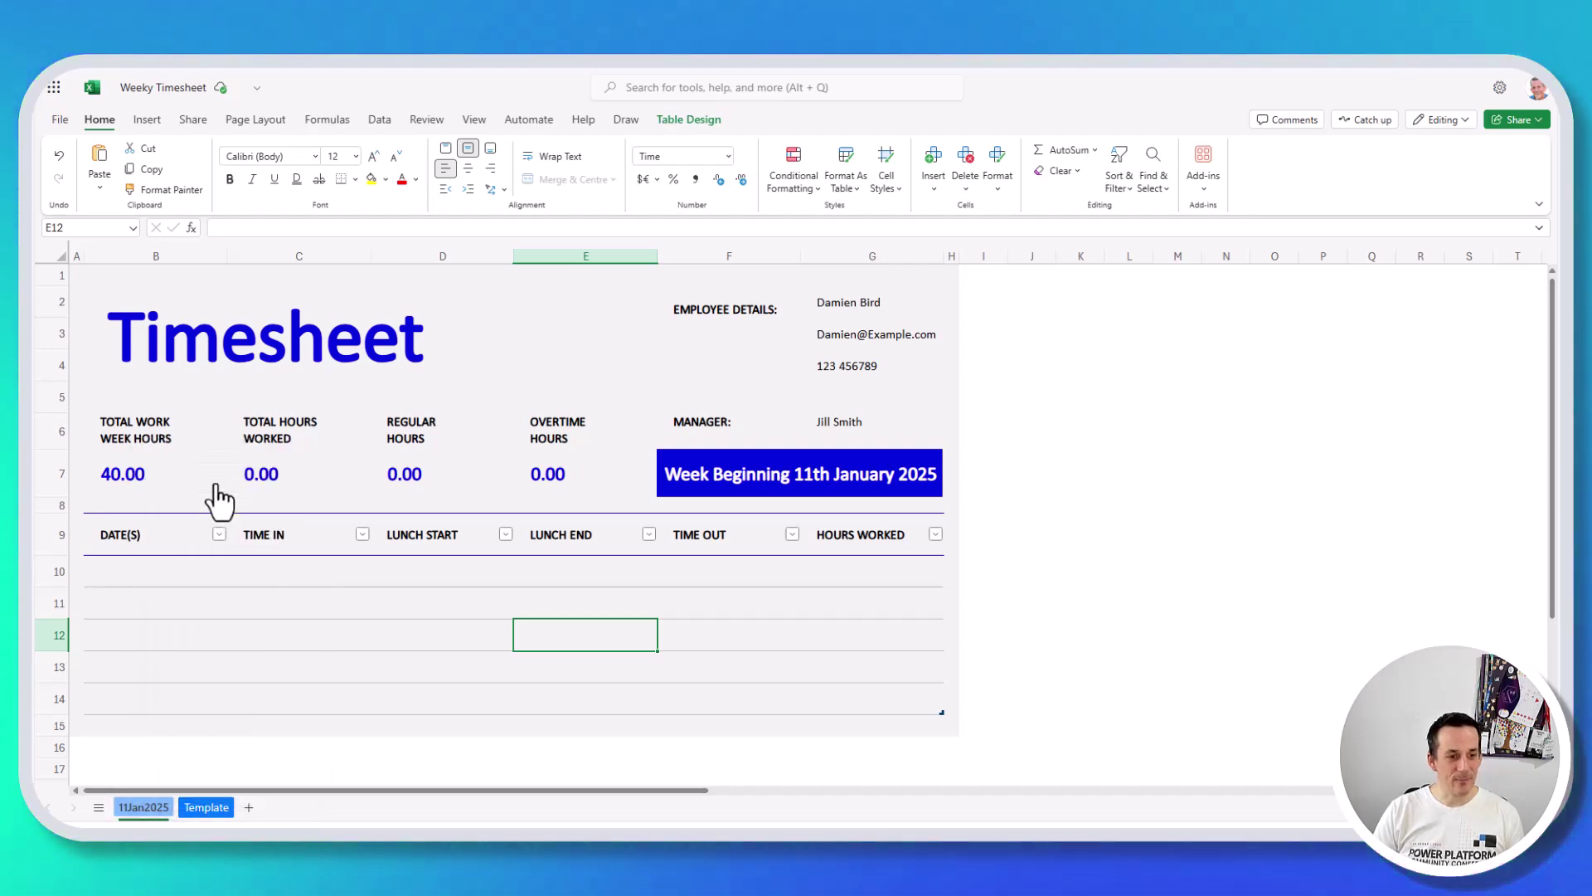
click(186, 481)
click(848, 492)
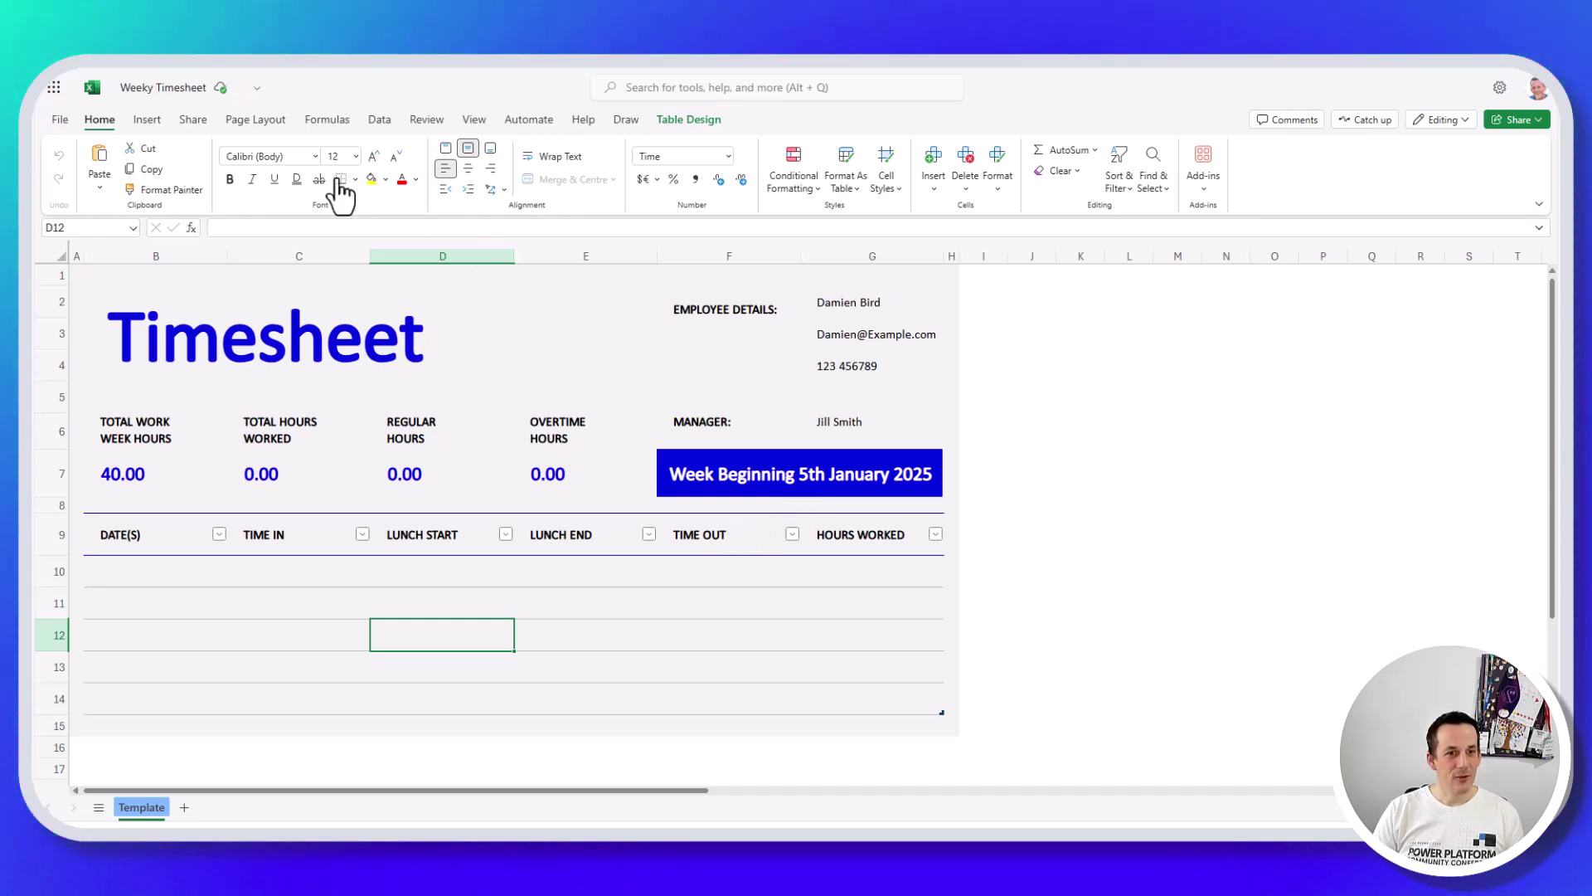
click(524, 123)
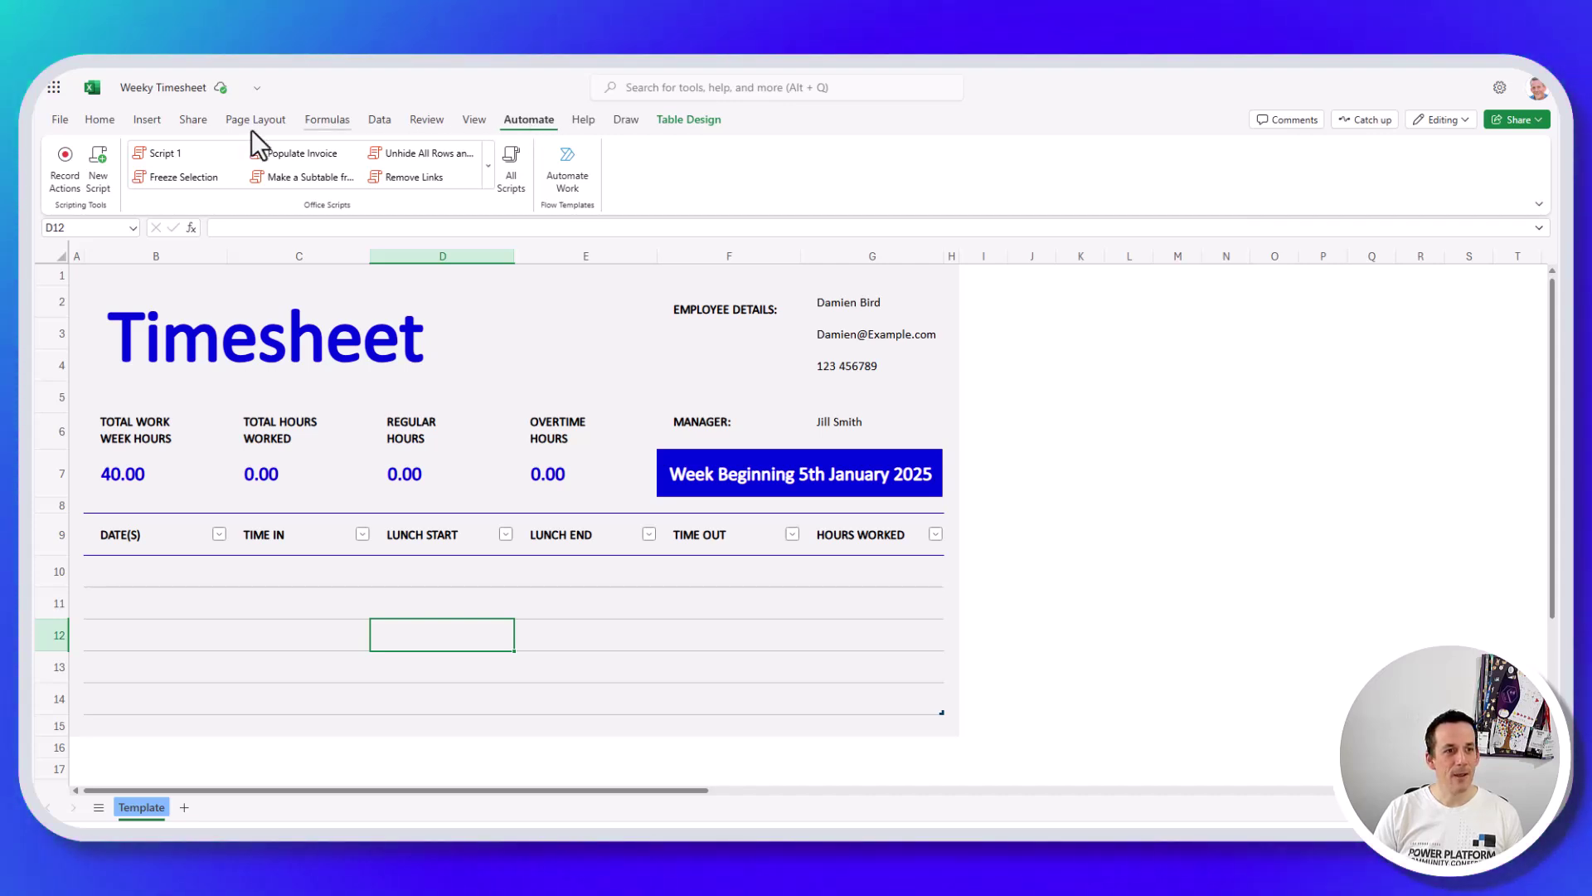
Step: Start recording actions, duplicate Template and rename the copy 11Jan2025
click(67, 190)
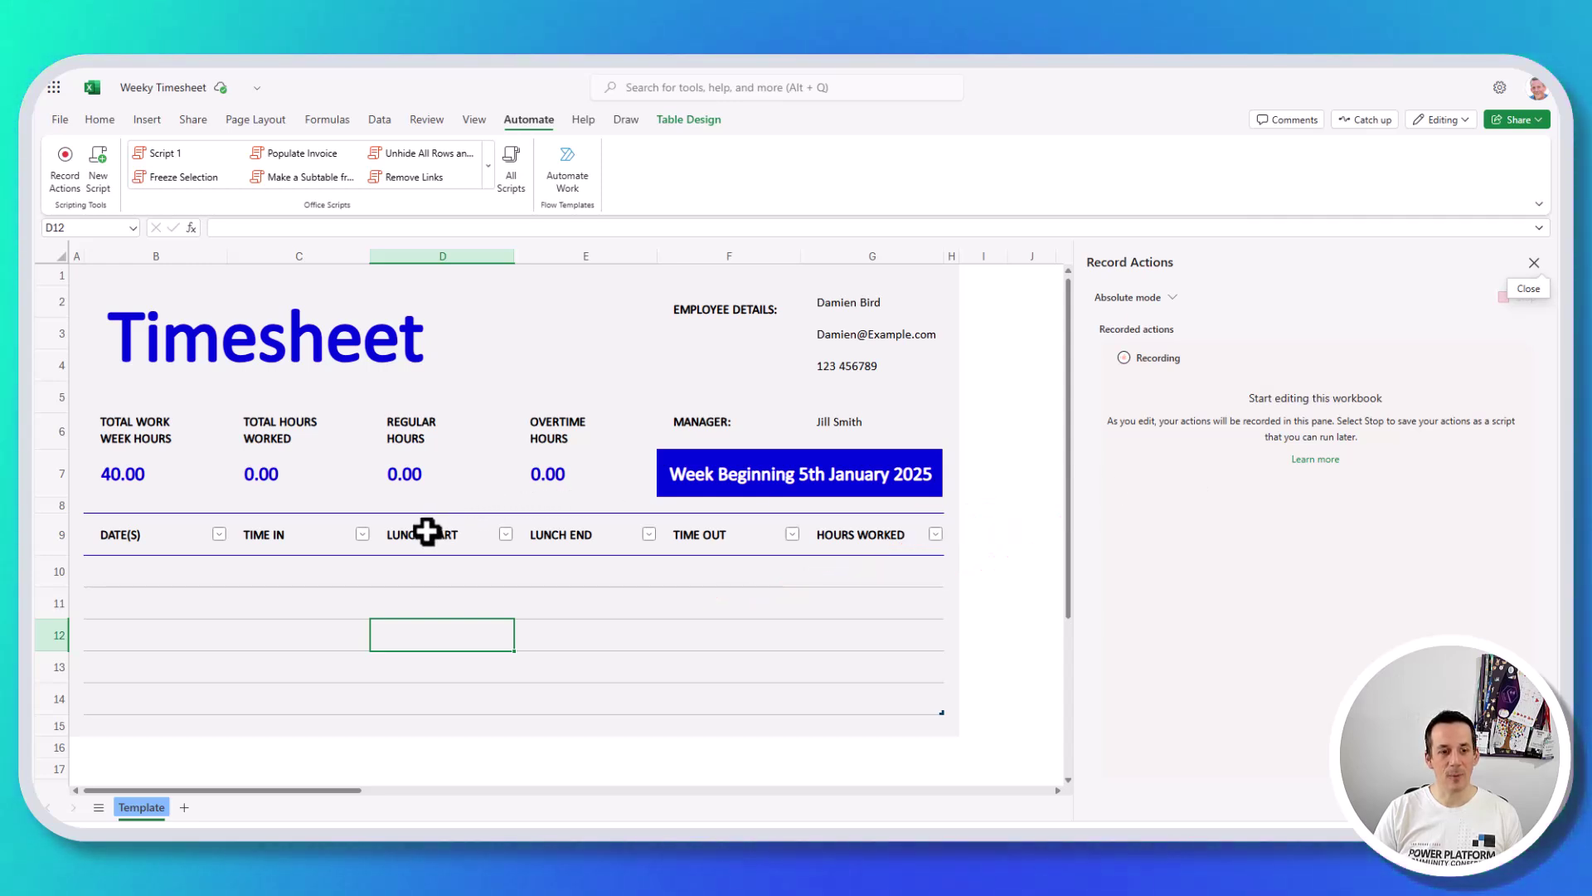
right_click(152, 816)
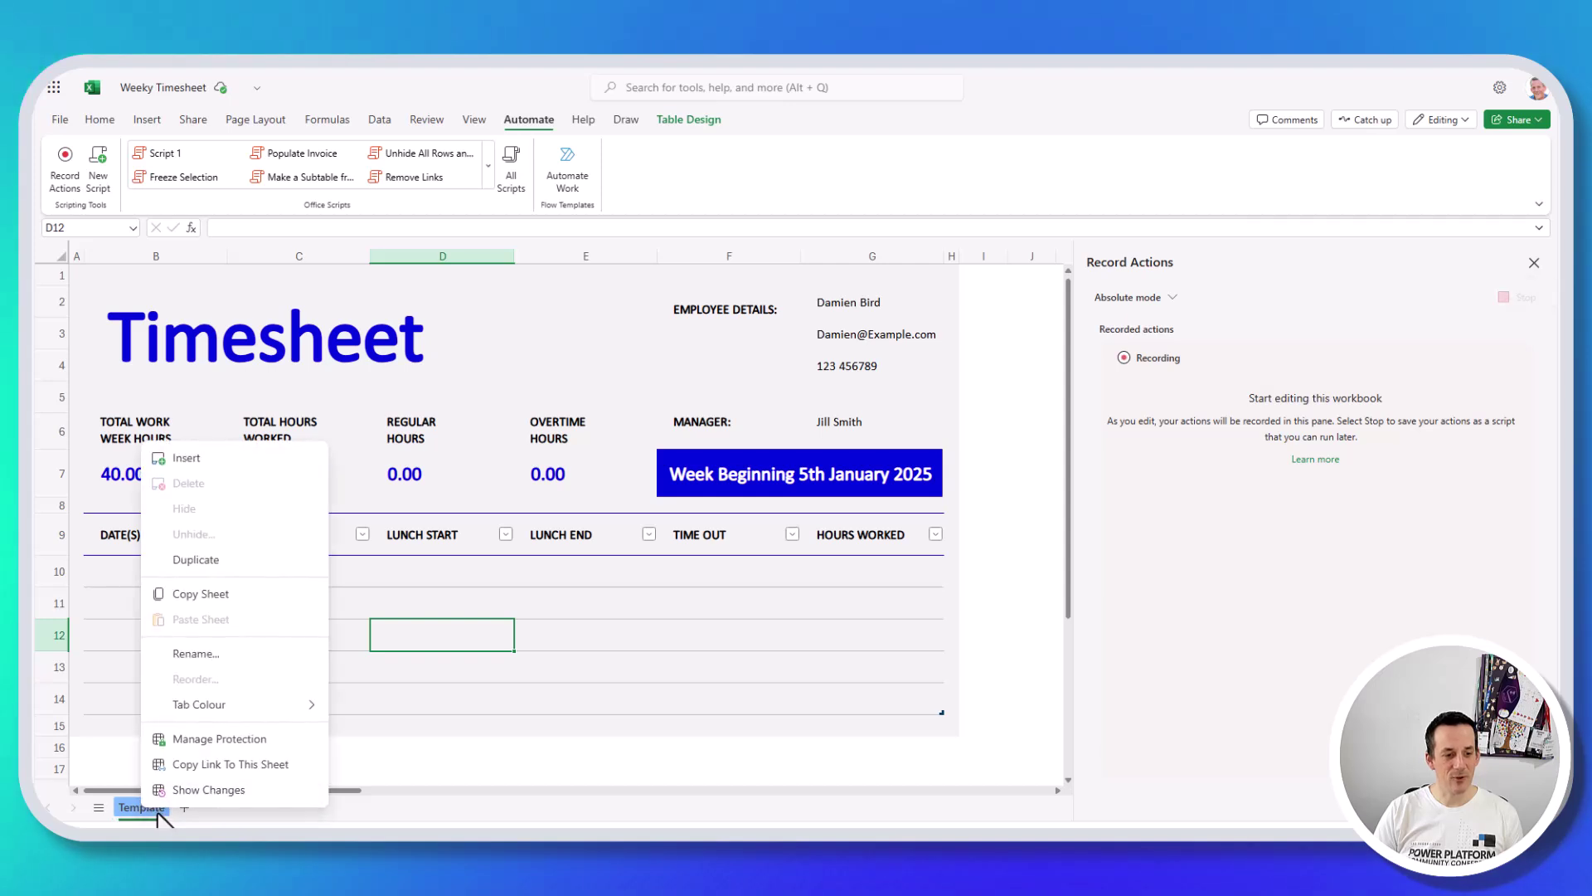
click(240, 563)
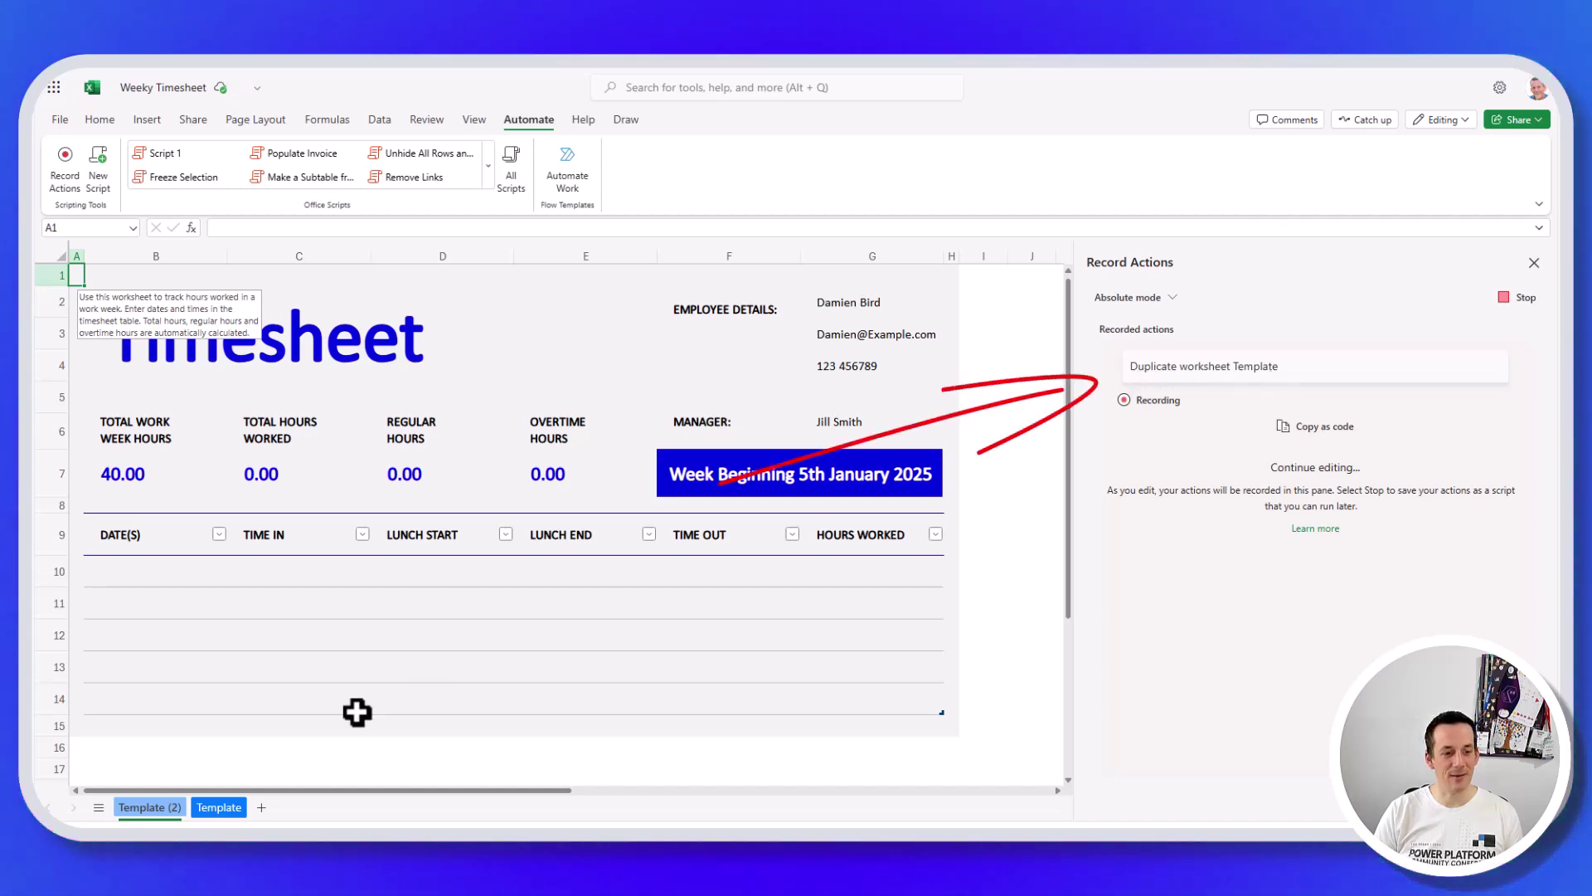
double_click(150, 808)
text(I)
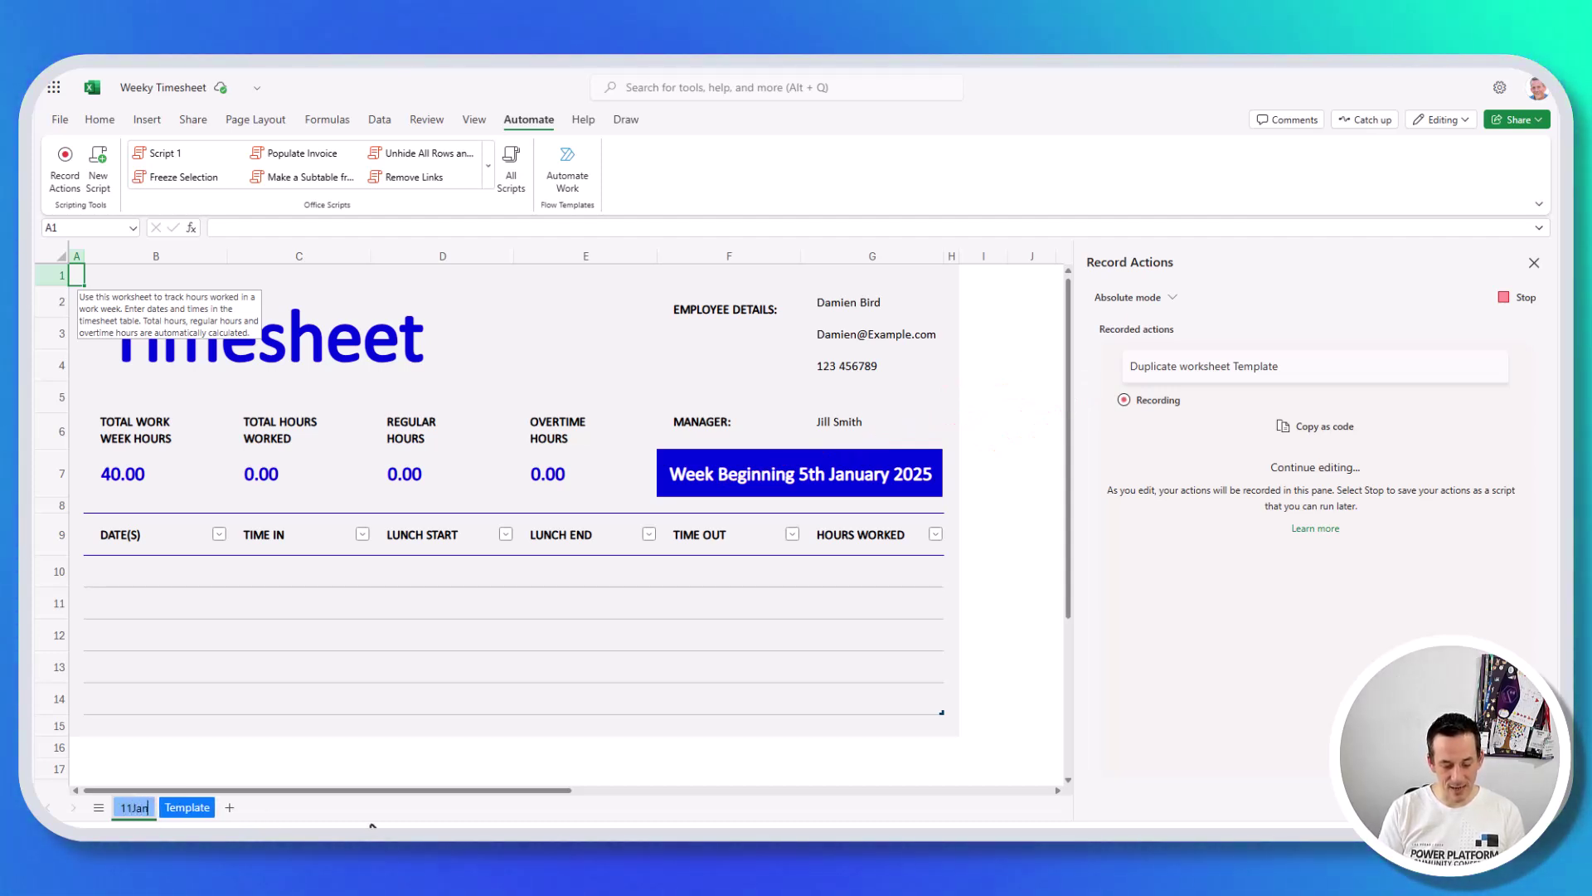
text(5)
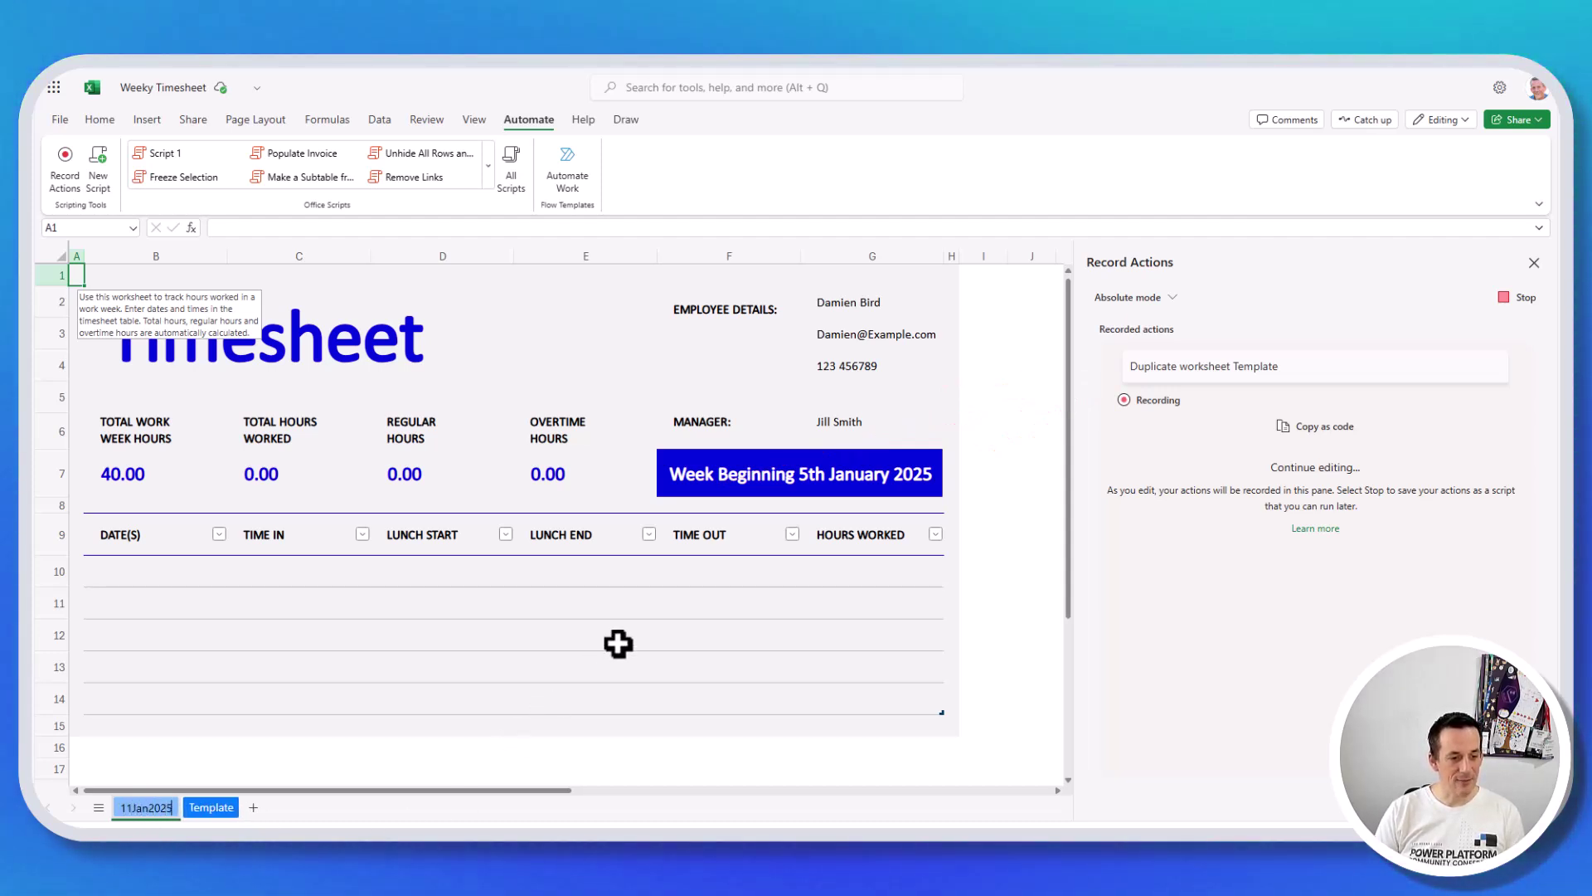
click(725, 575)
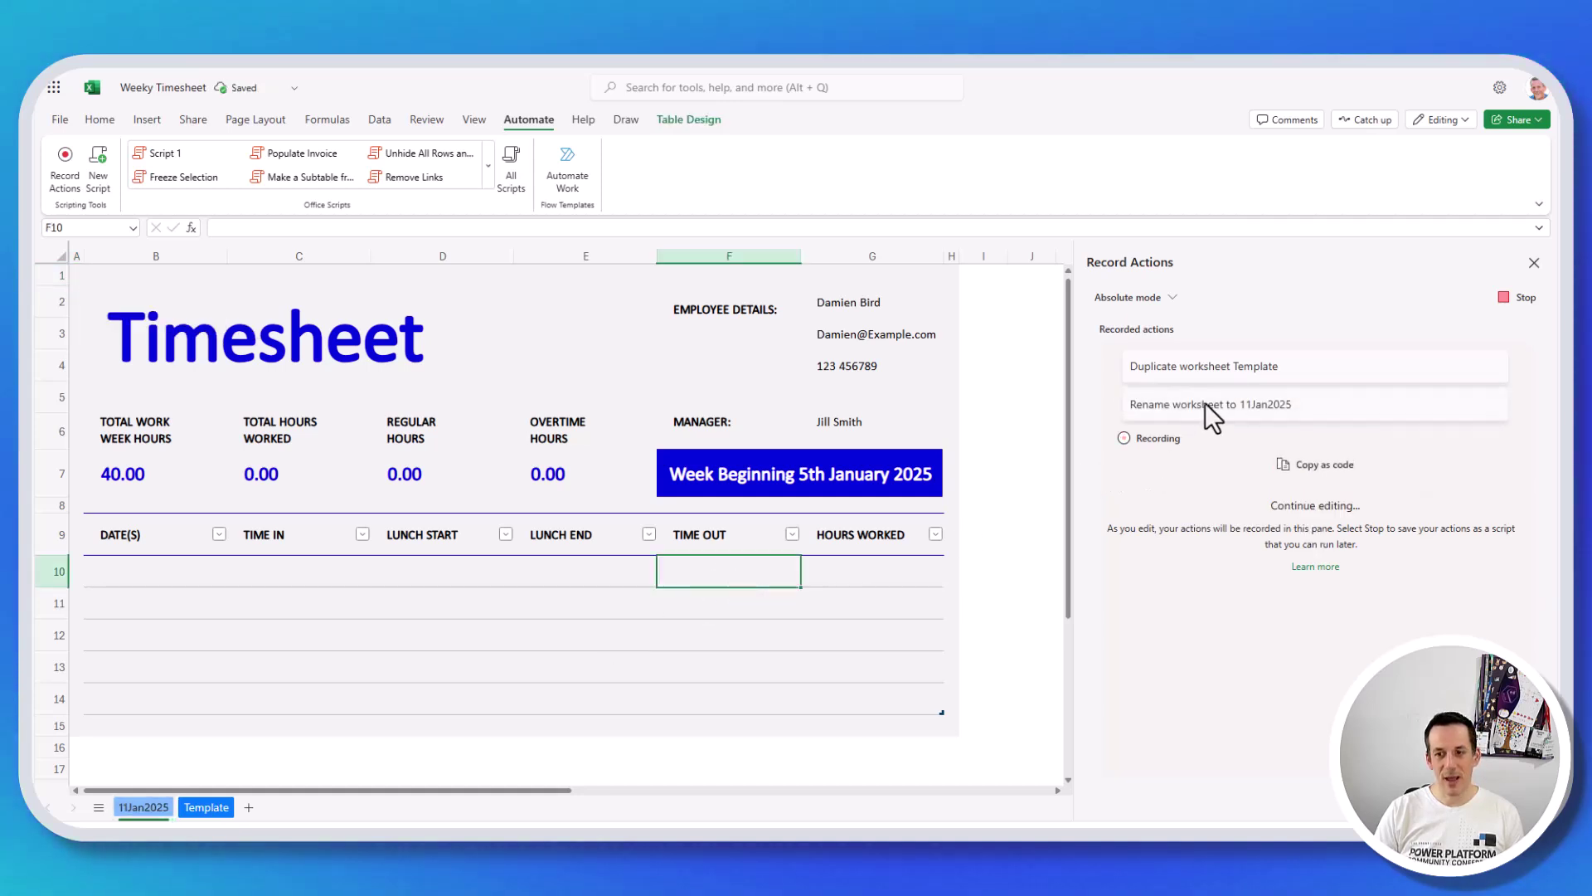
Step: While recording, set the Week Beginning banner in F7 to 11th January
click(699, 475)
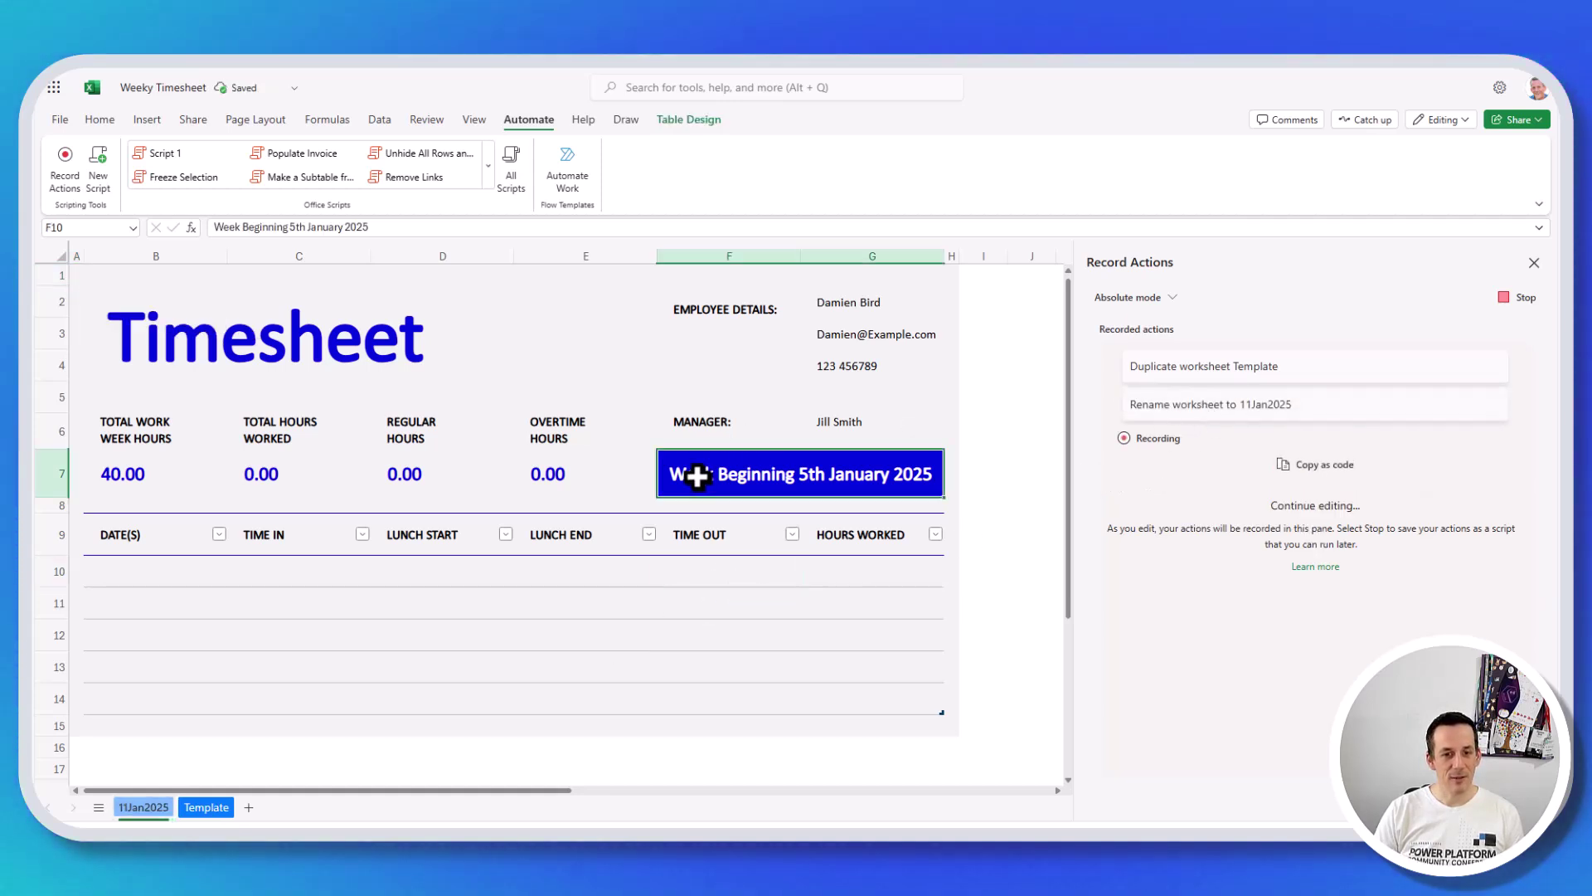
double_click(287, 230)
text(11th)
click(704, 691)
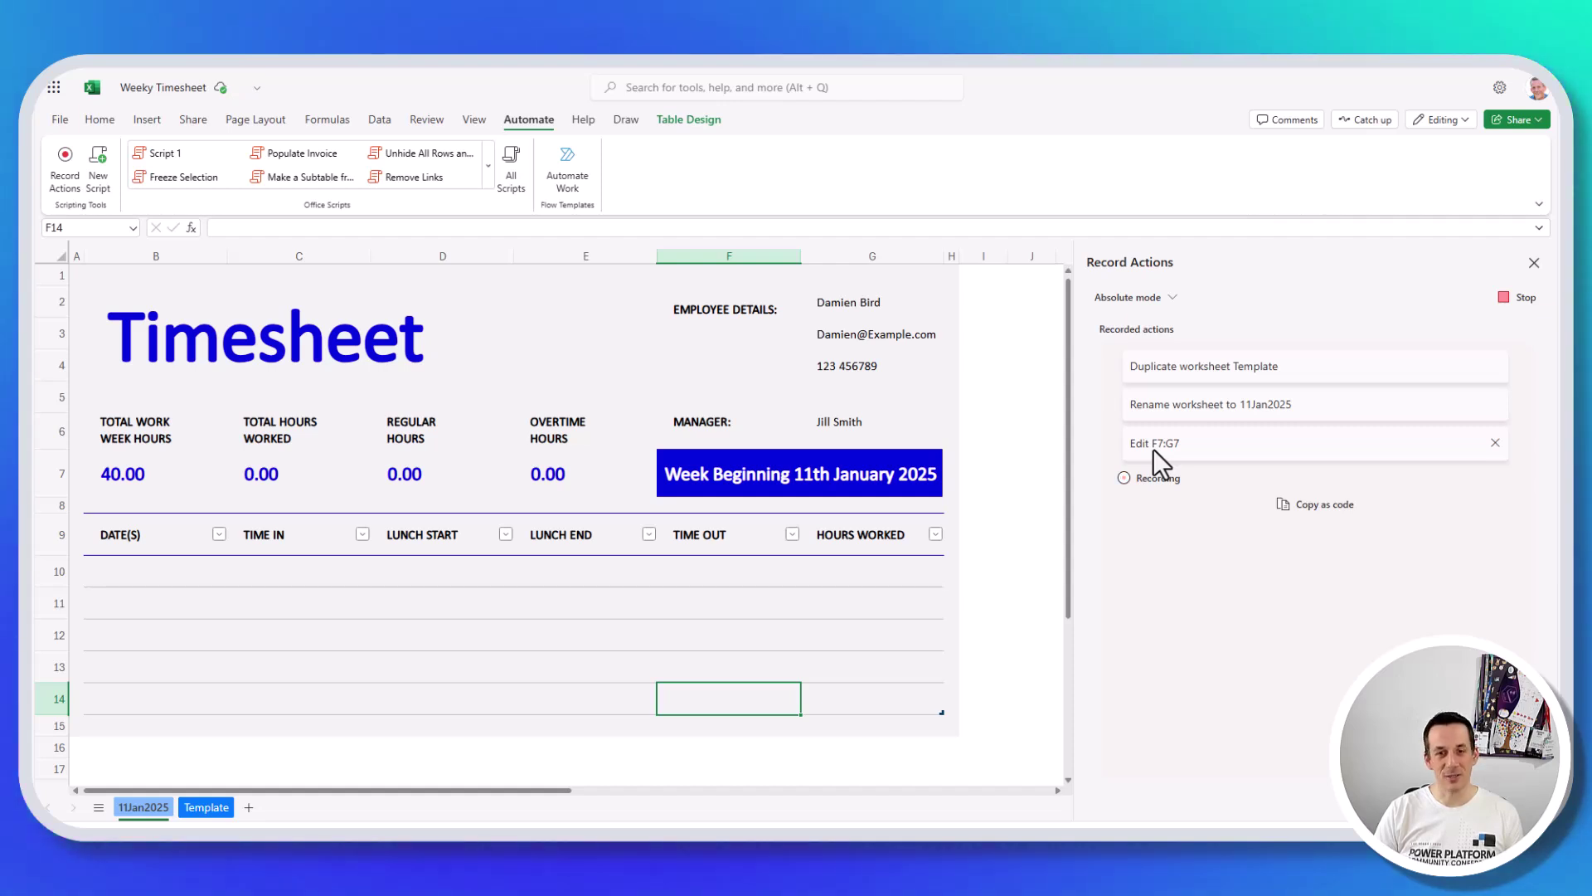
Step: Stop recording to save Script 2, then delete the recorded 11Jan2025 sheet
click(1521, 299)
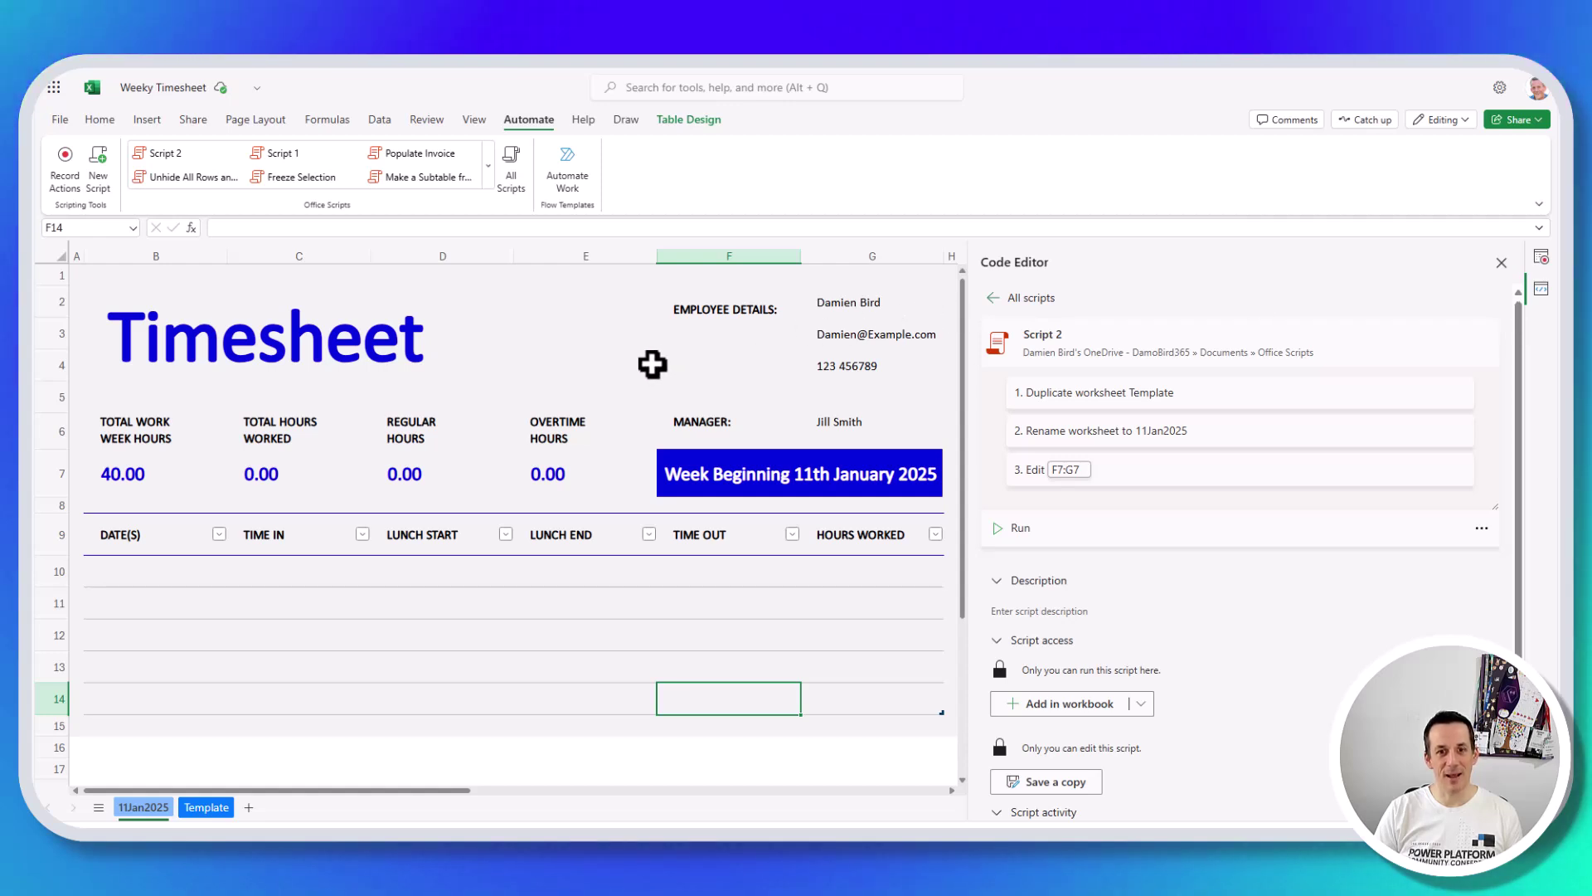
right_click(143, 806)
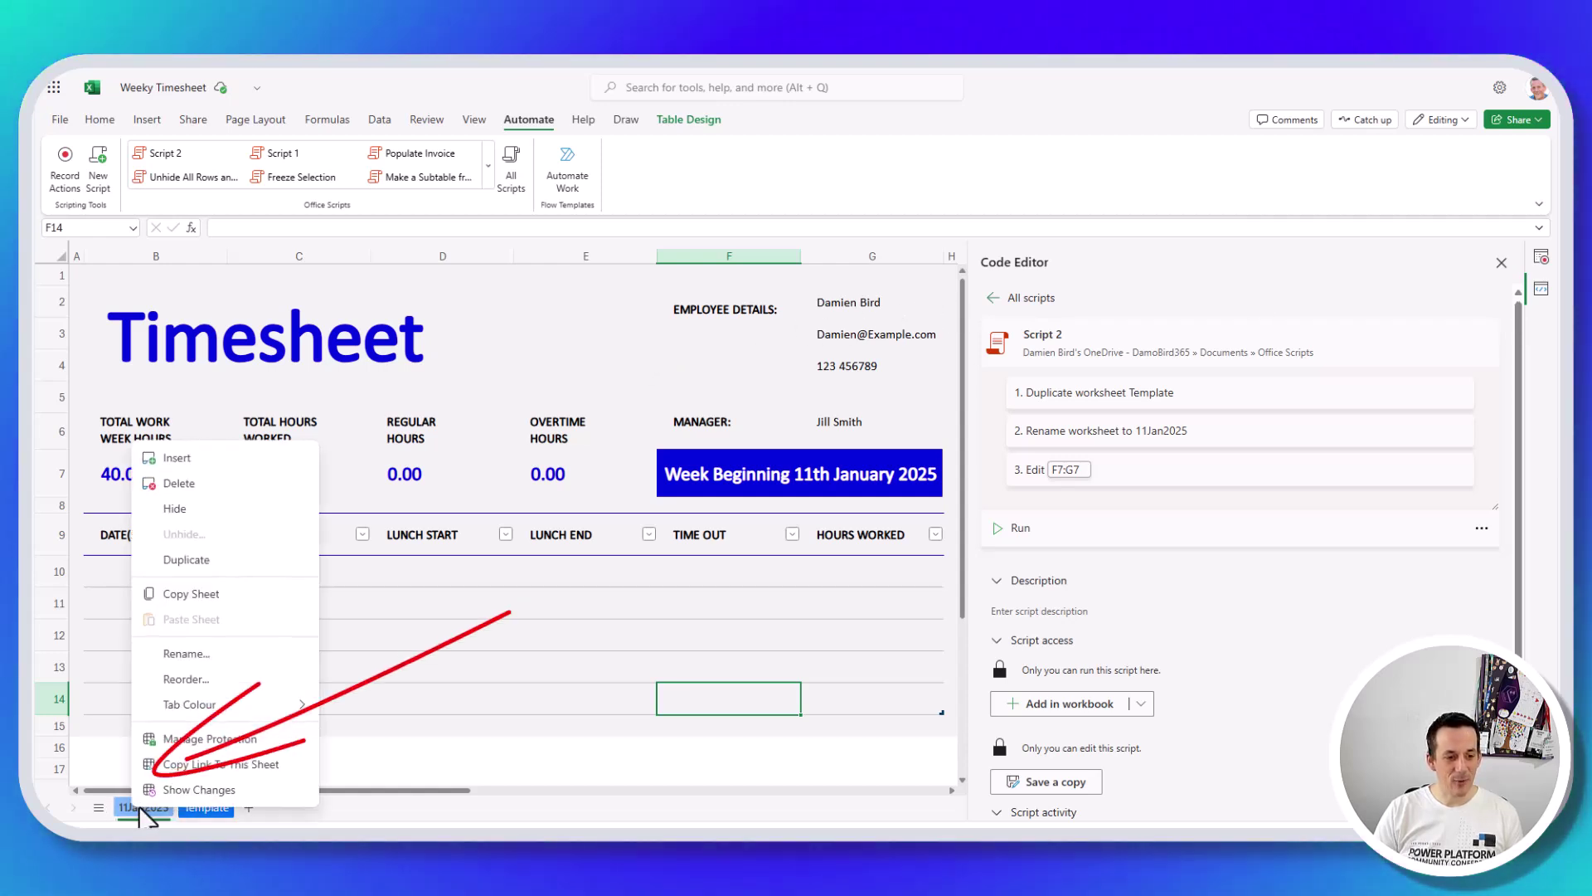
click(200, 483)
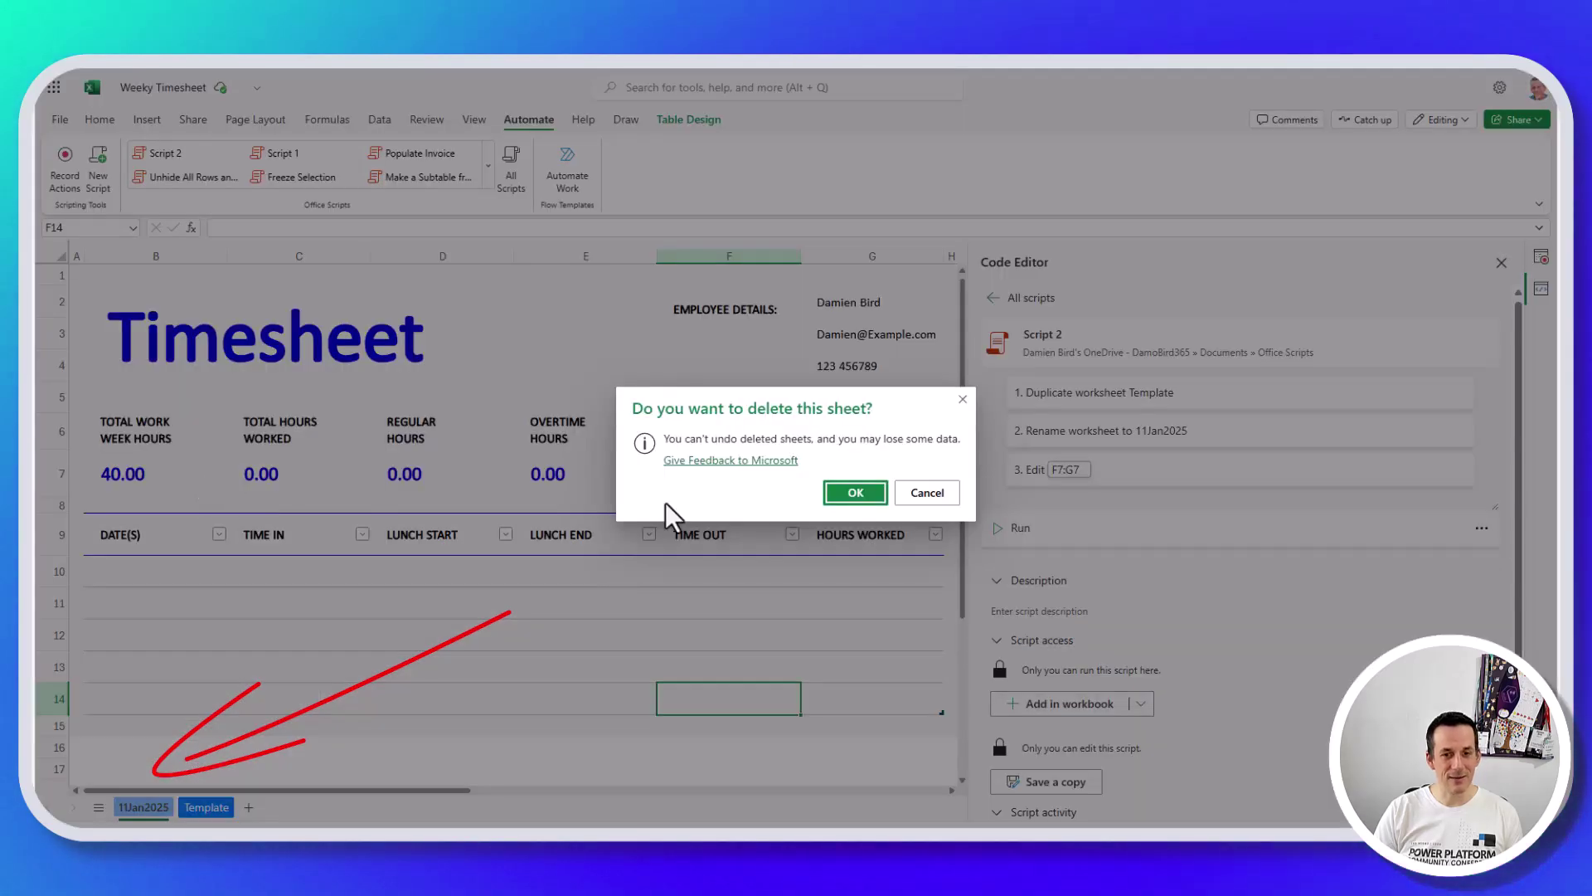
click(856, 493)
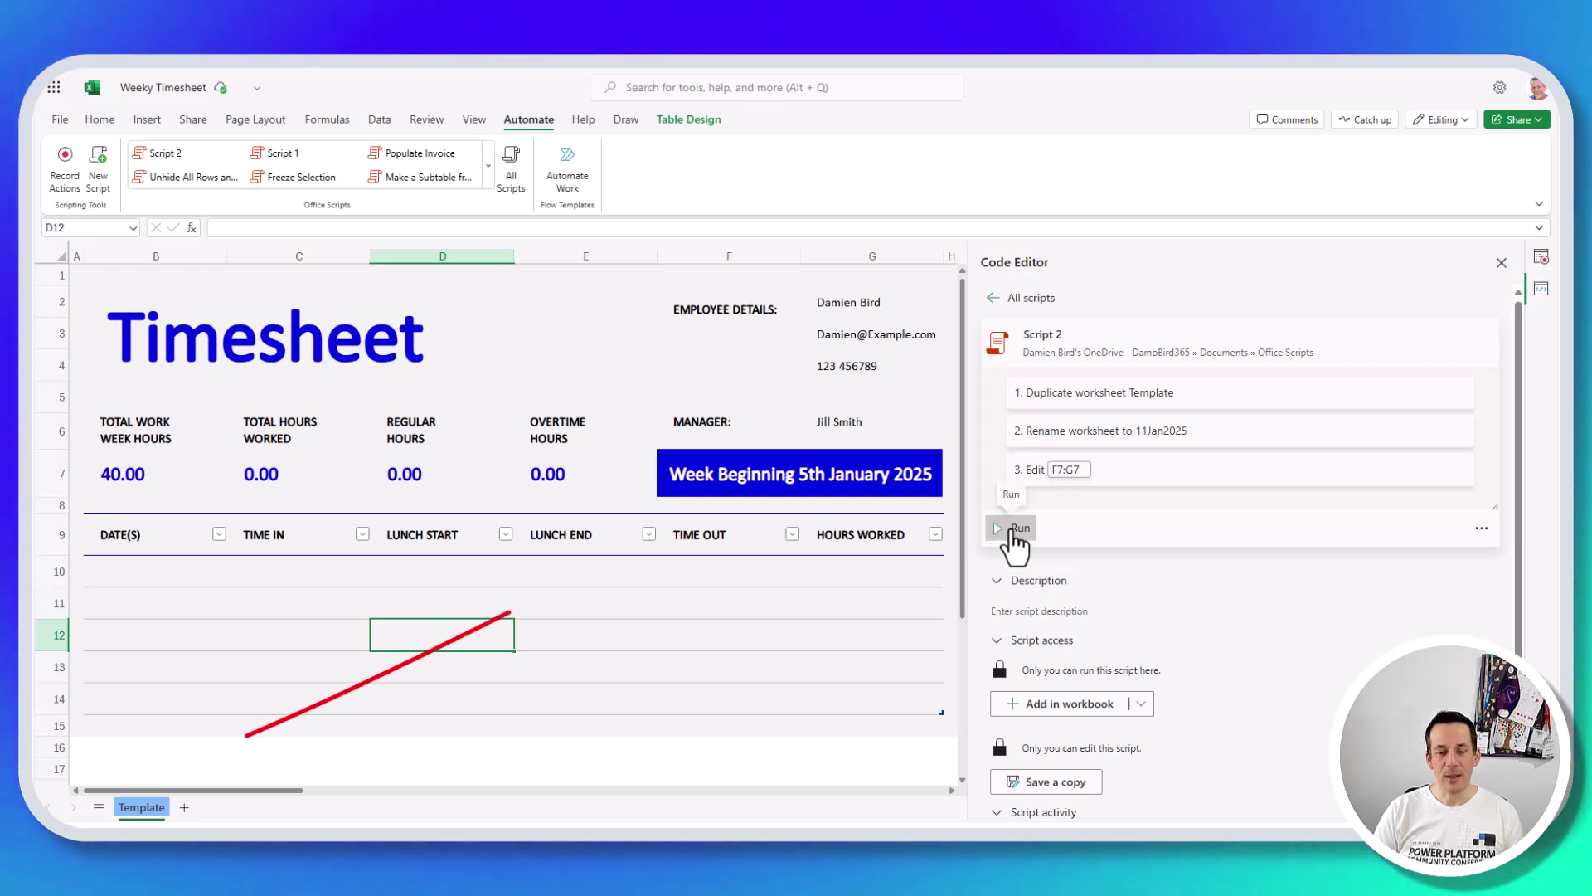
Step: Run Script 2 and check the regenerated 11Jan2025 sheet, leaving its name unchanged
click(1016, 528)
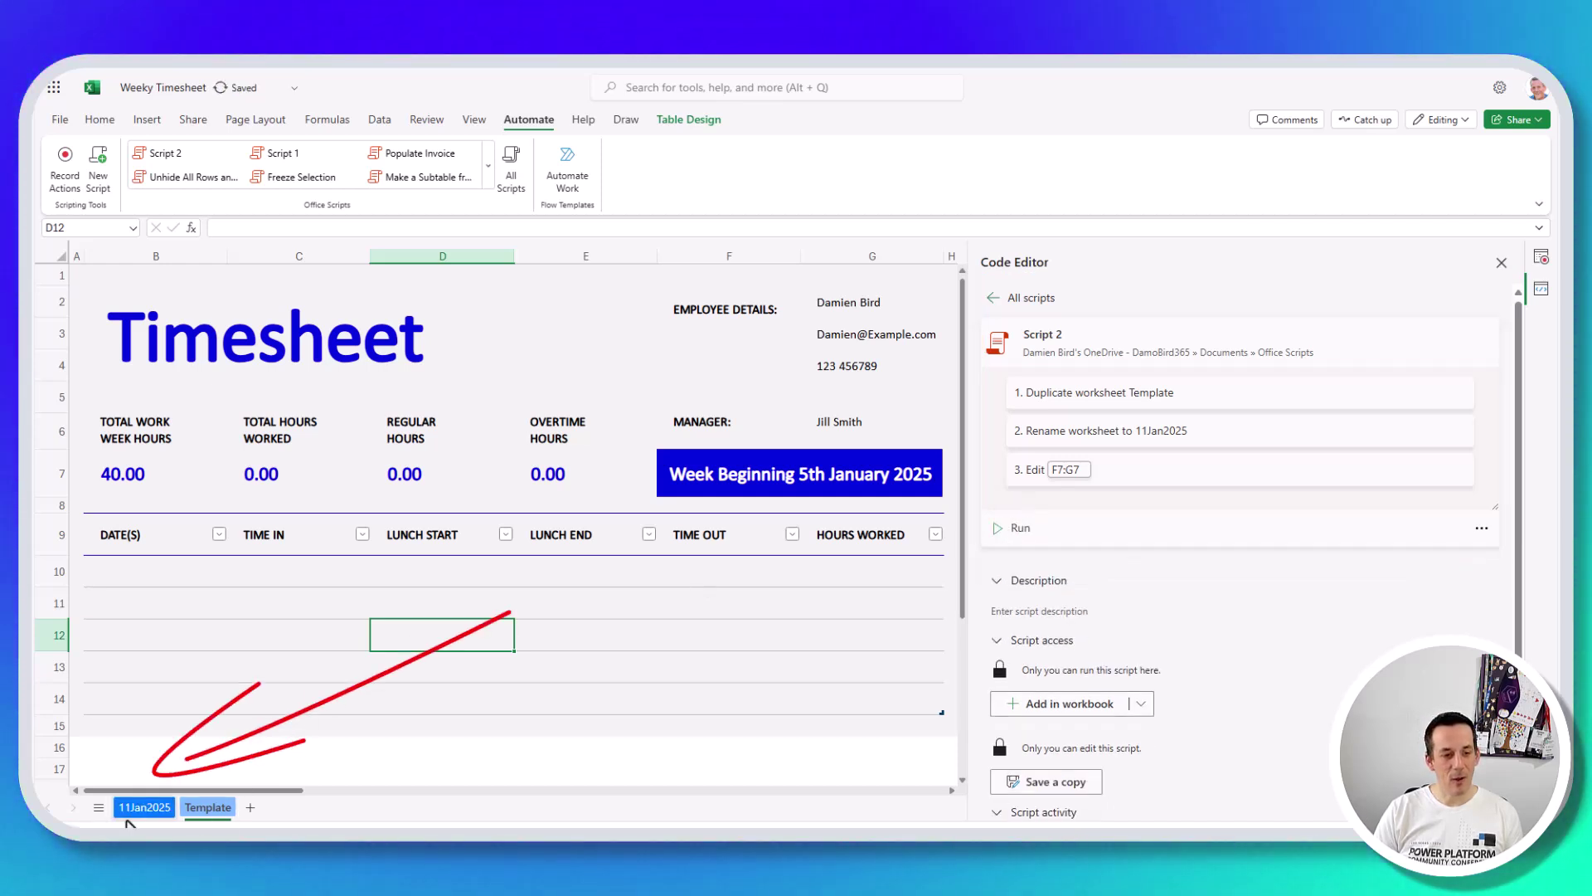
click(143, 807)
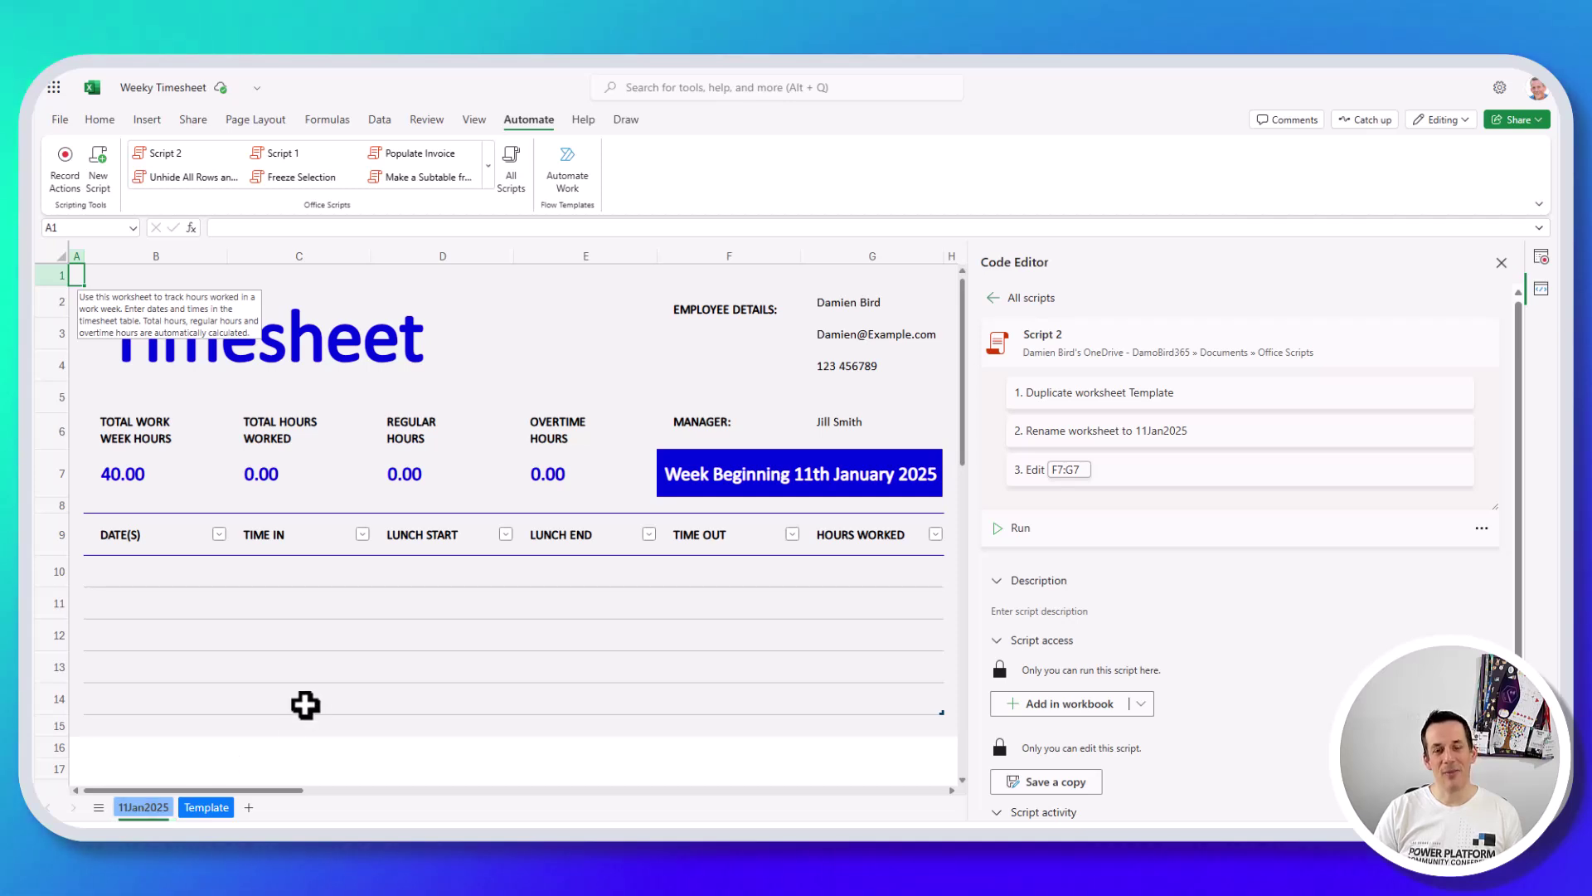
double_click(129, 807)
click(143, 808)
key(Return)
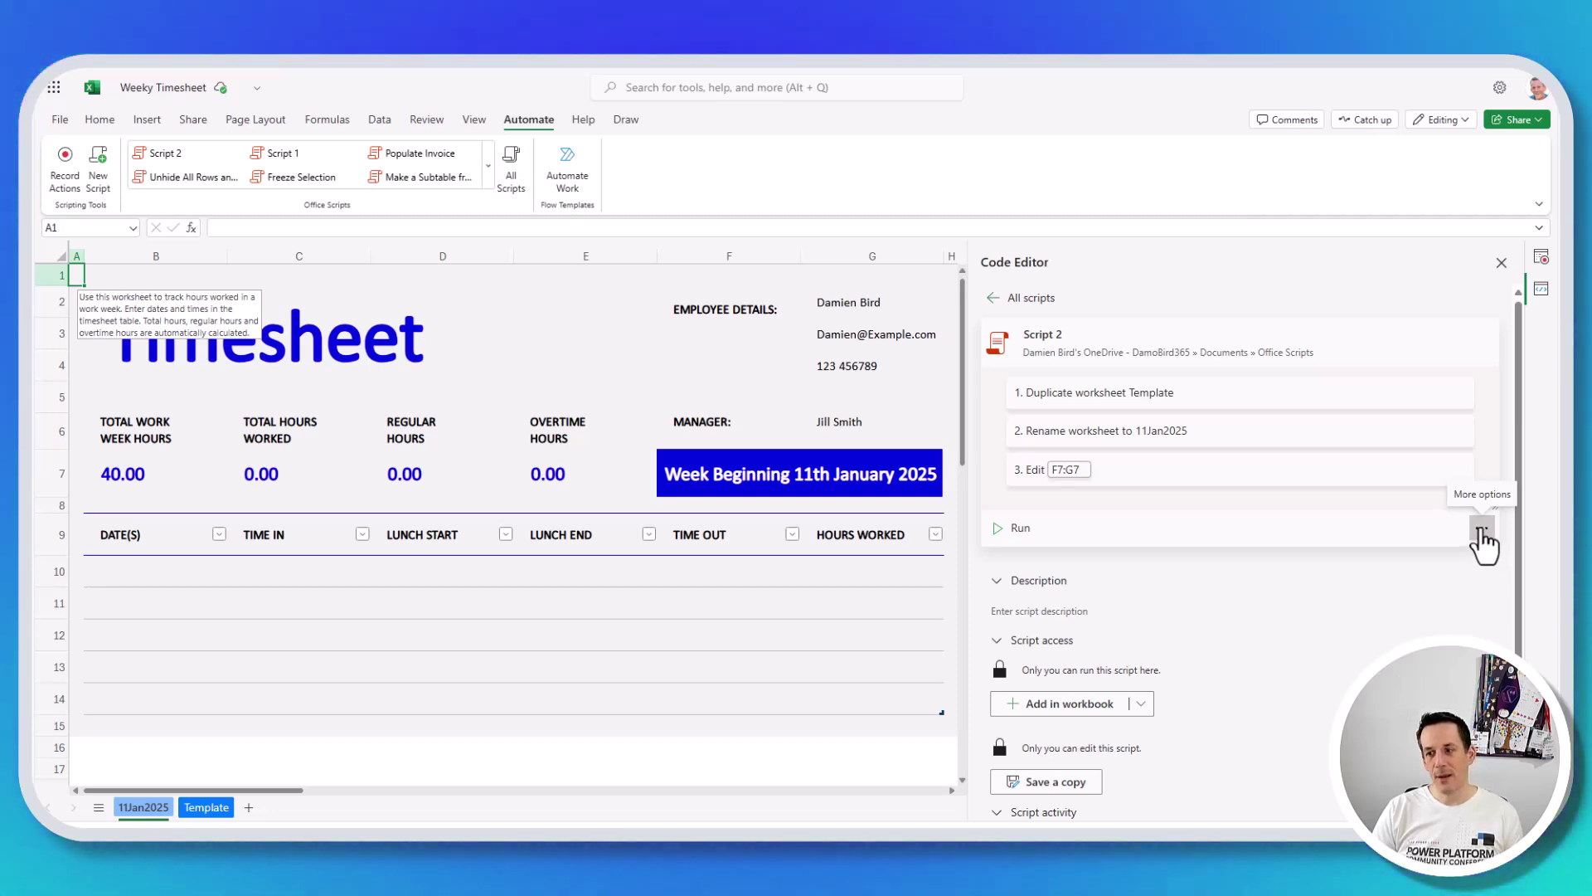
Step: Switch Script 2 to Advanced edit and close the Copilot pane to view its code
click(1481, 530)
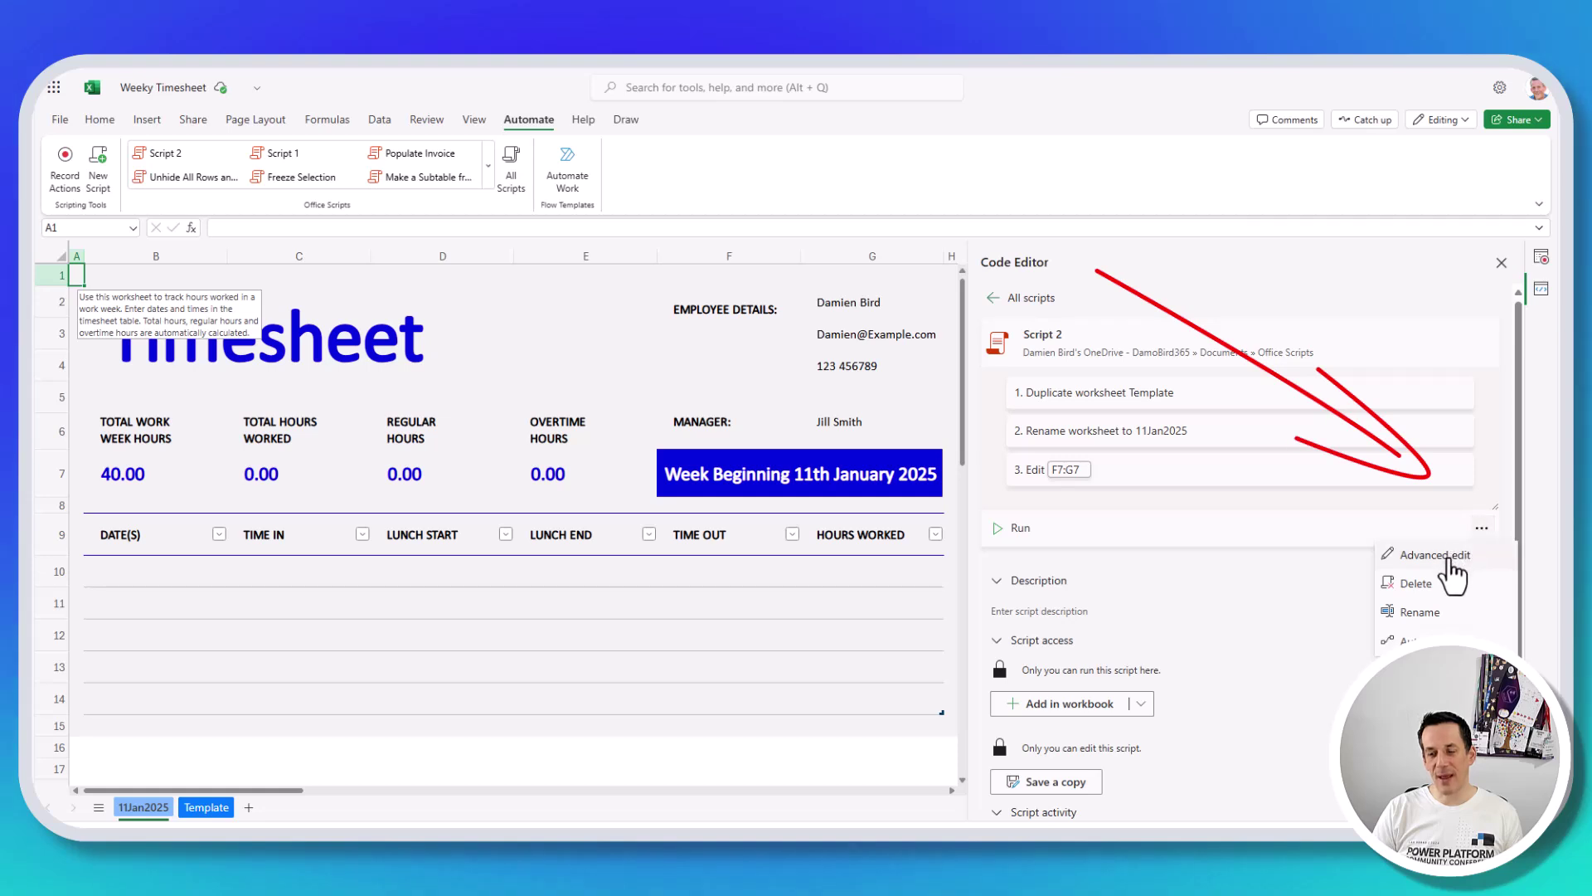
click(1451, 570)
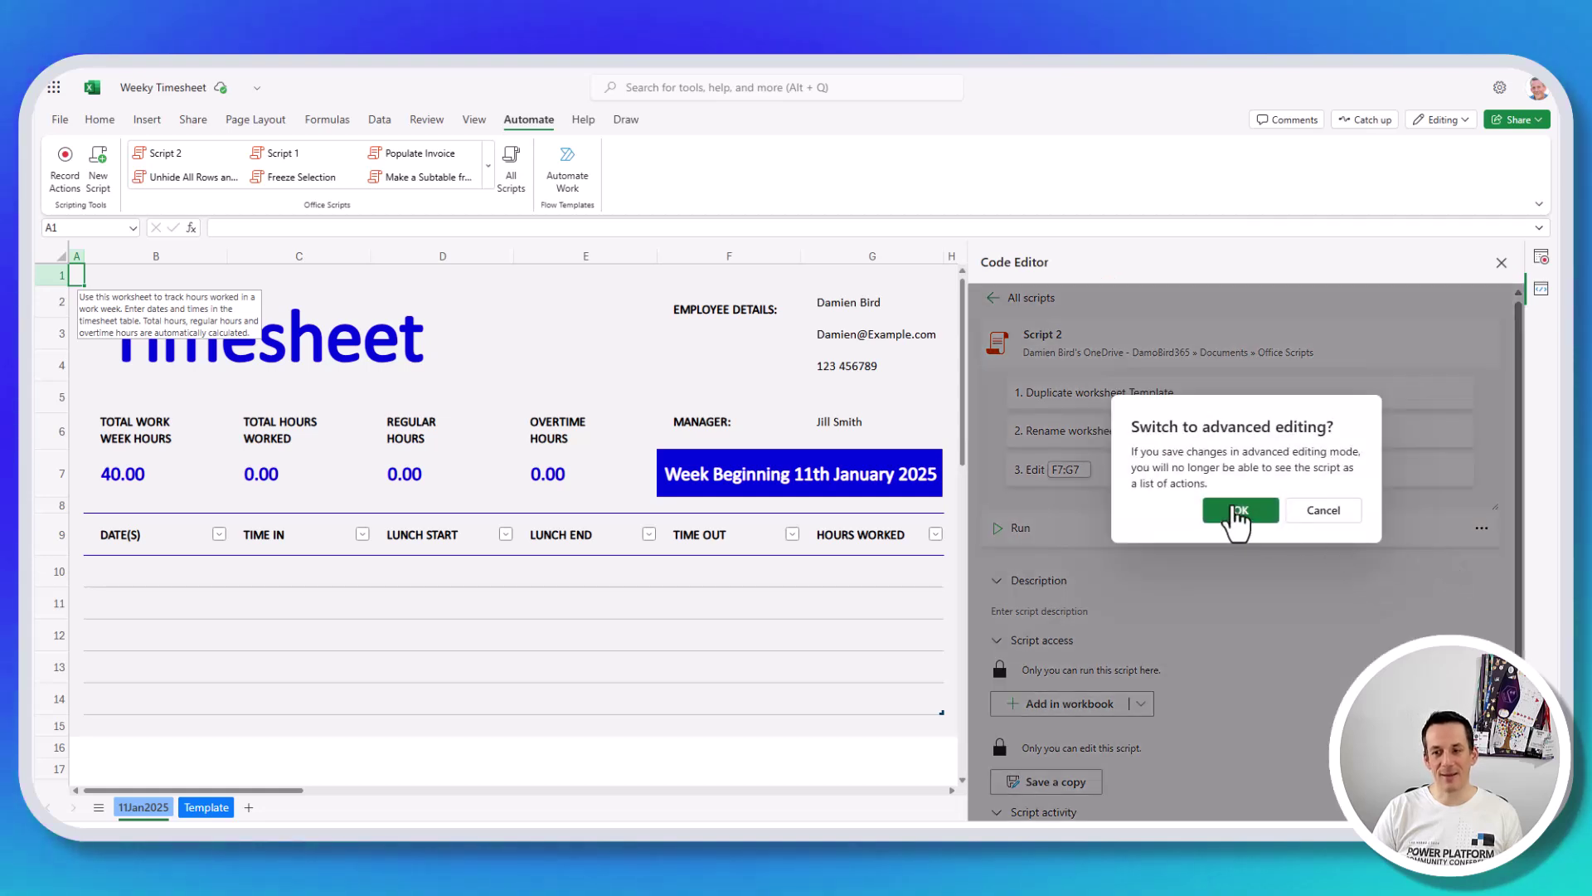
click(1240, 512)
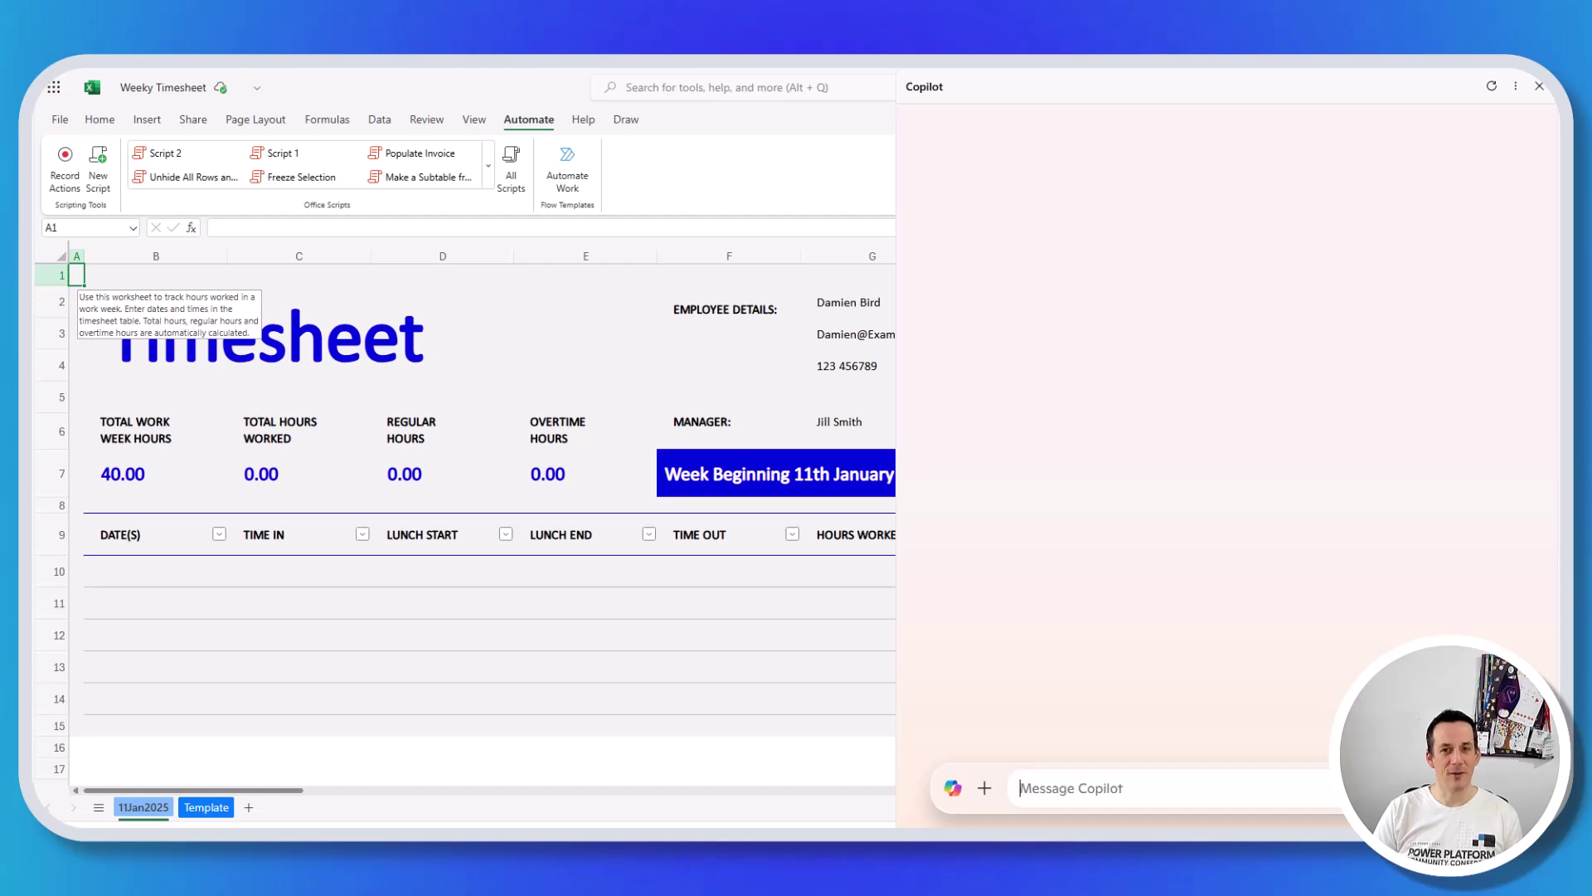
click(1542, 88)
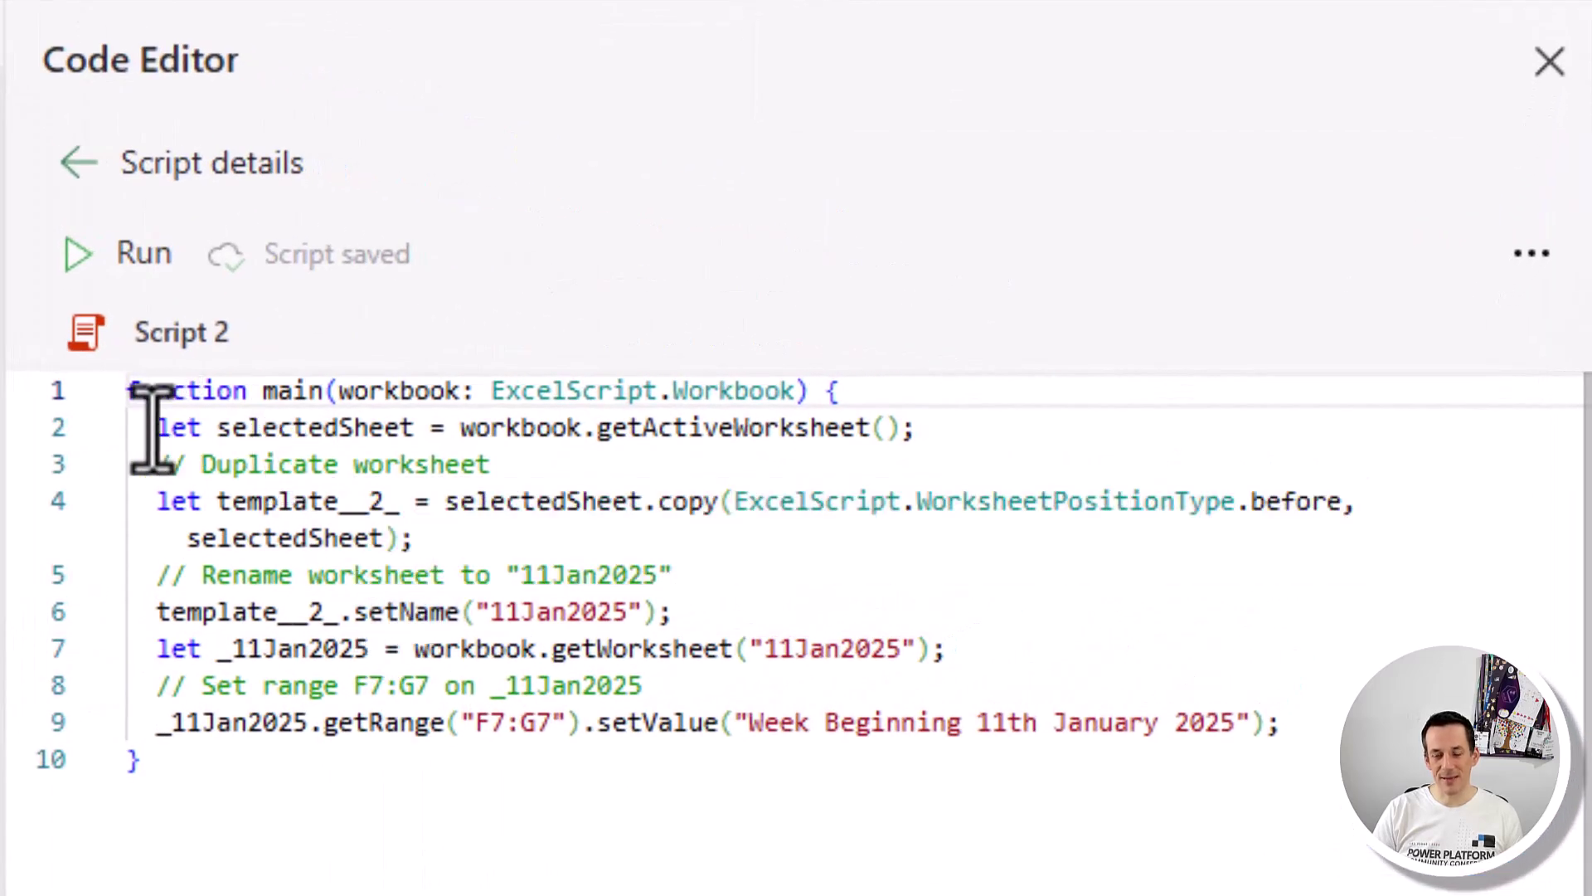
Step: Review line 2 and select the getActiveWorksheet() call for replacement
drag(155, 427, 413, 427)
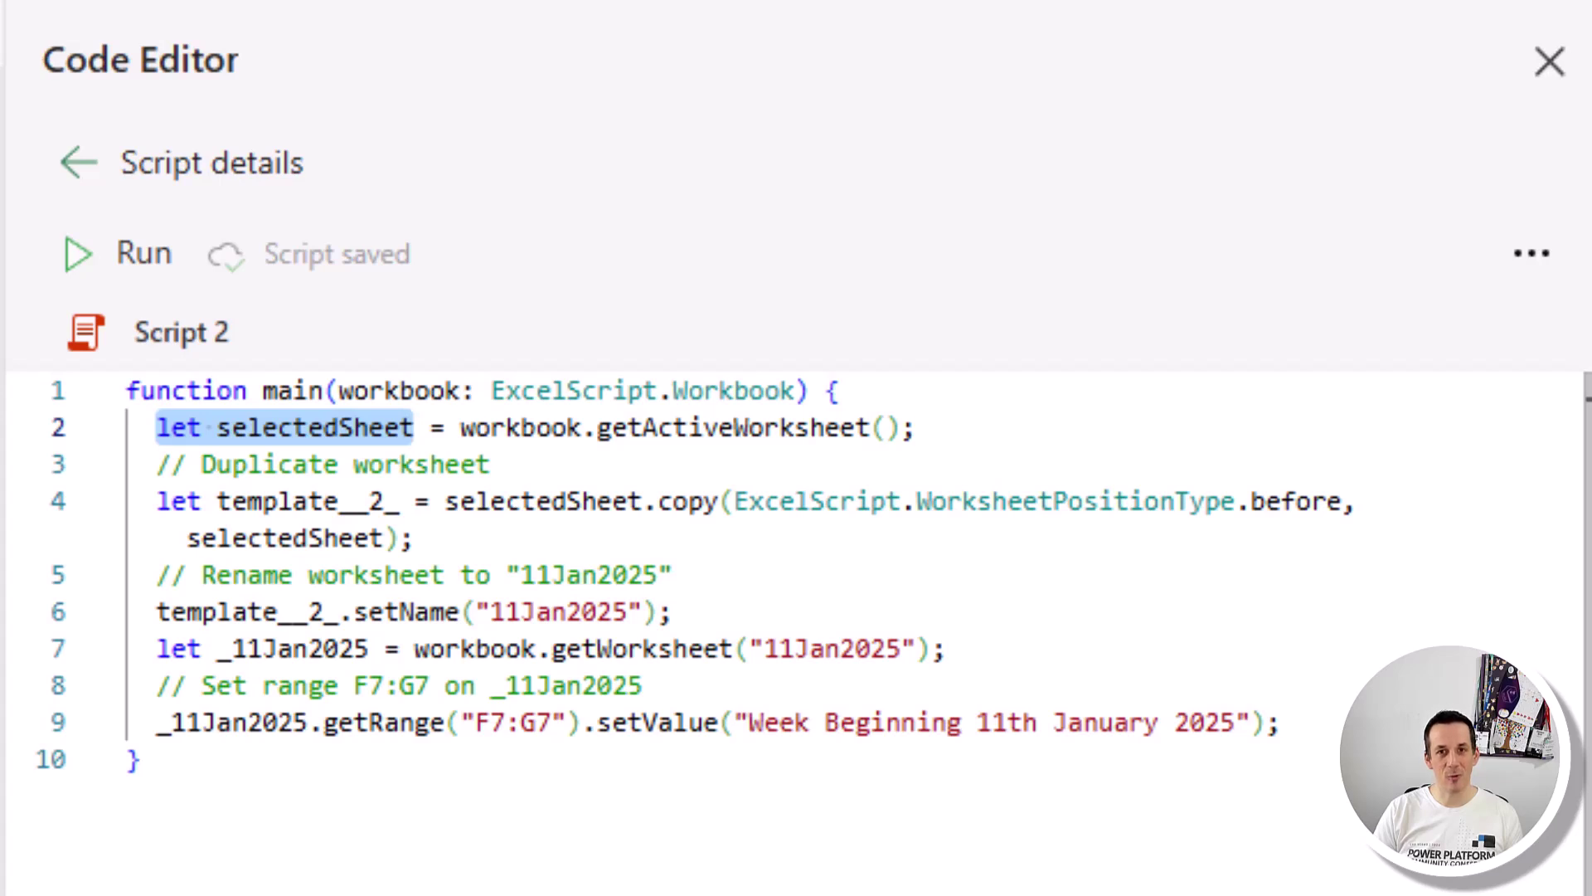
click(468, 427)
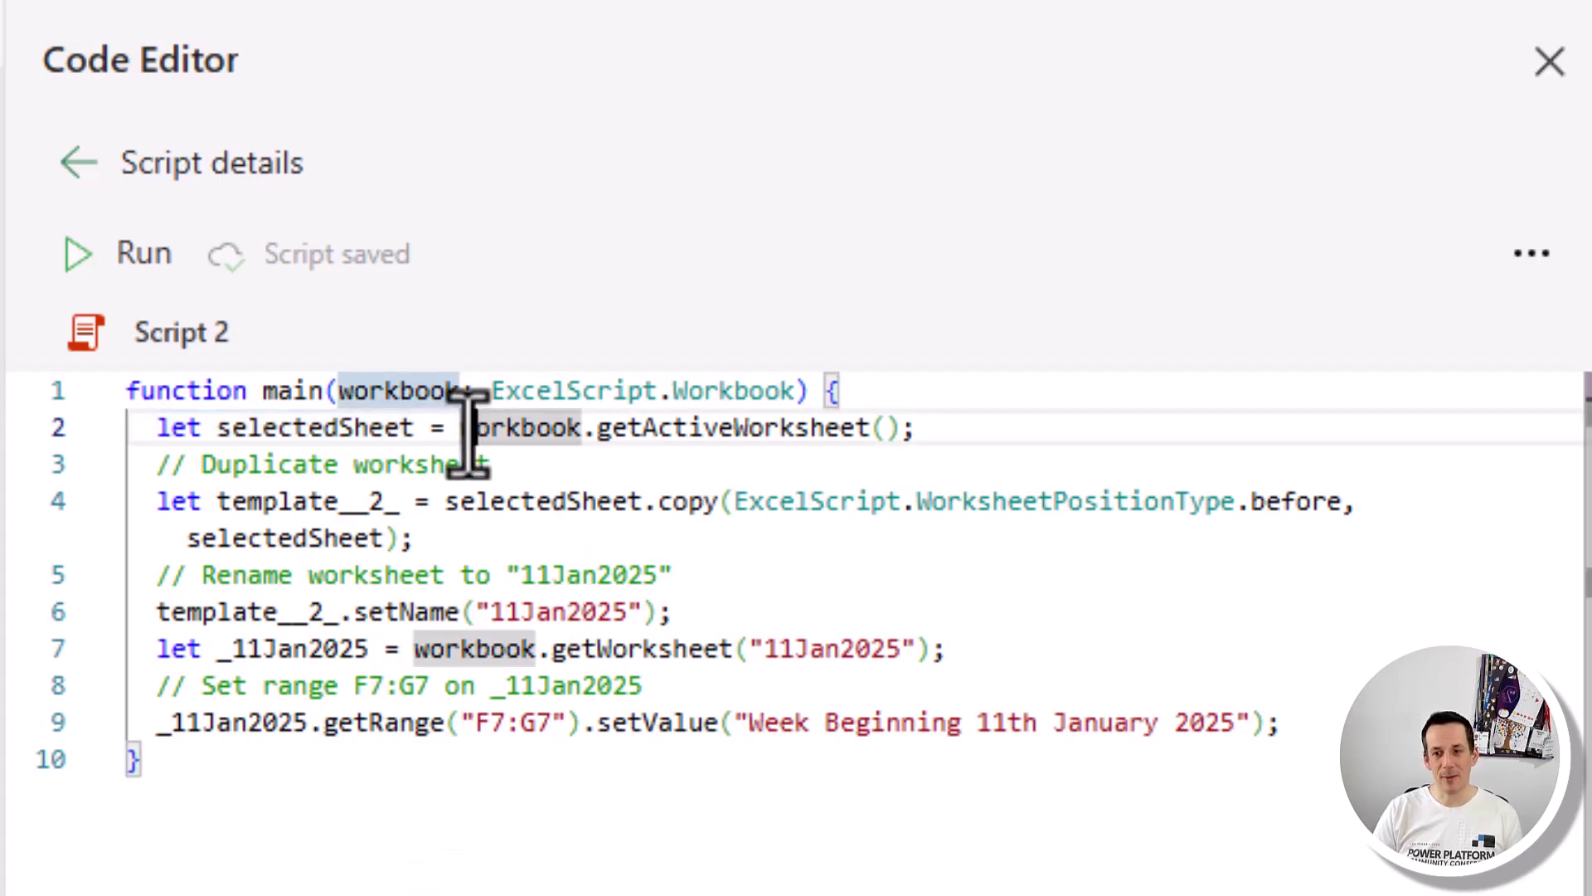
drag(483, 427, 921, 426)
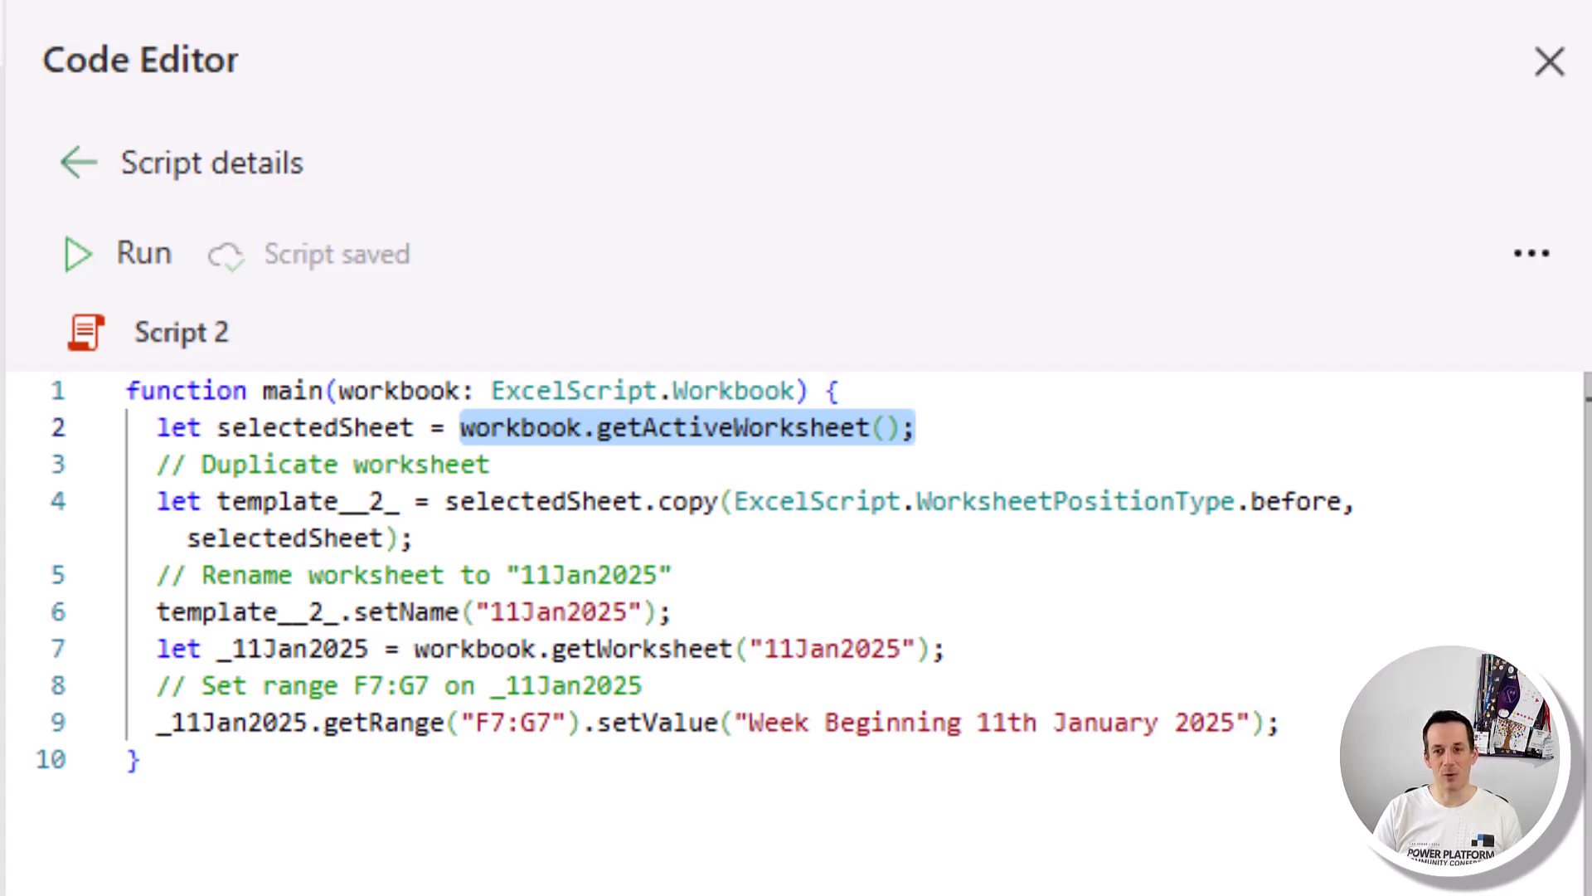
click(622, 429)
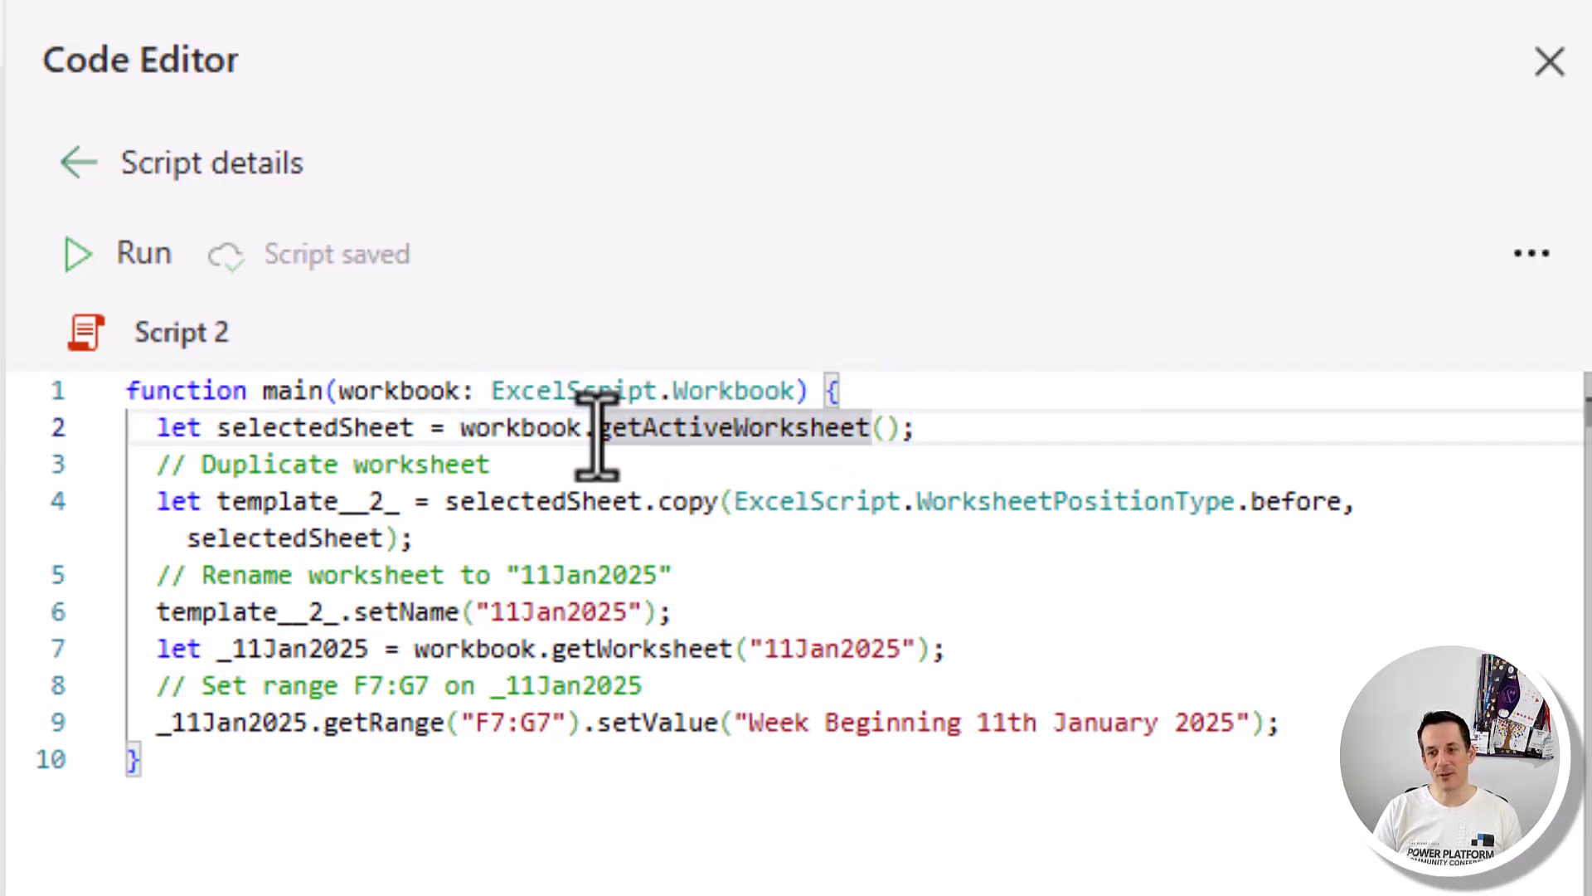
drag(613, 429, 932, 432)
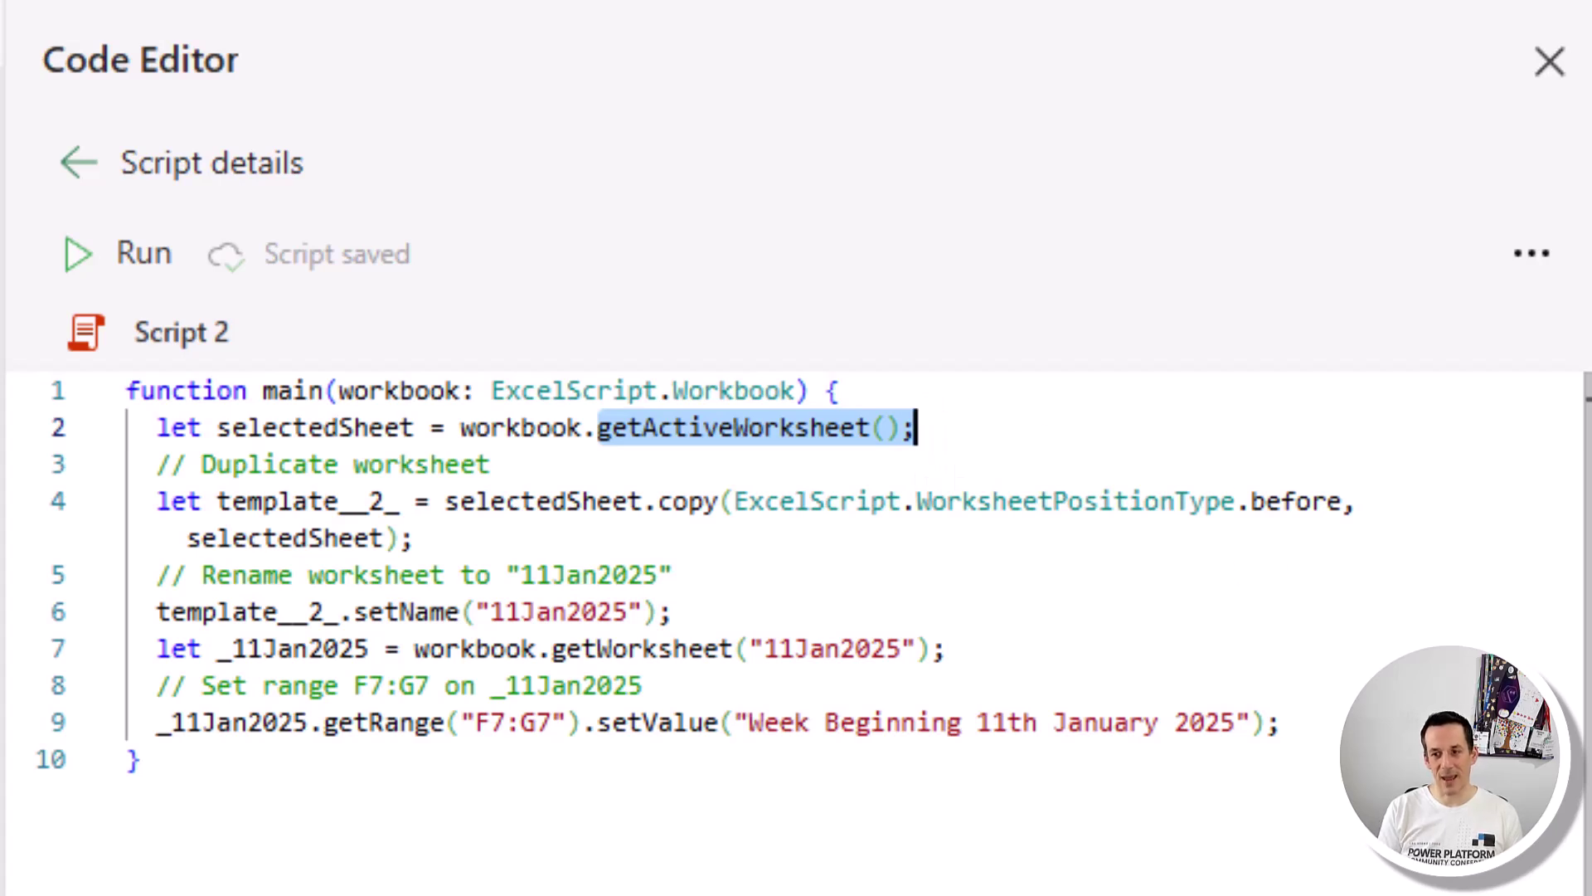
Step: Replace it with getWorksheet("Template") so the script copies the Template sheet by name
key(BackSpace)
key(BackSpace)
text(.)
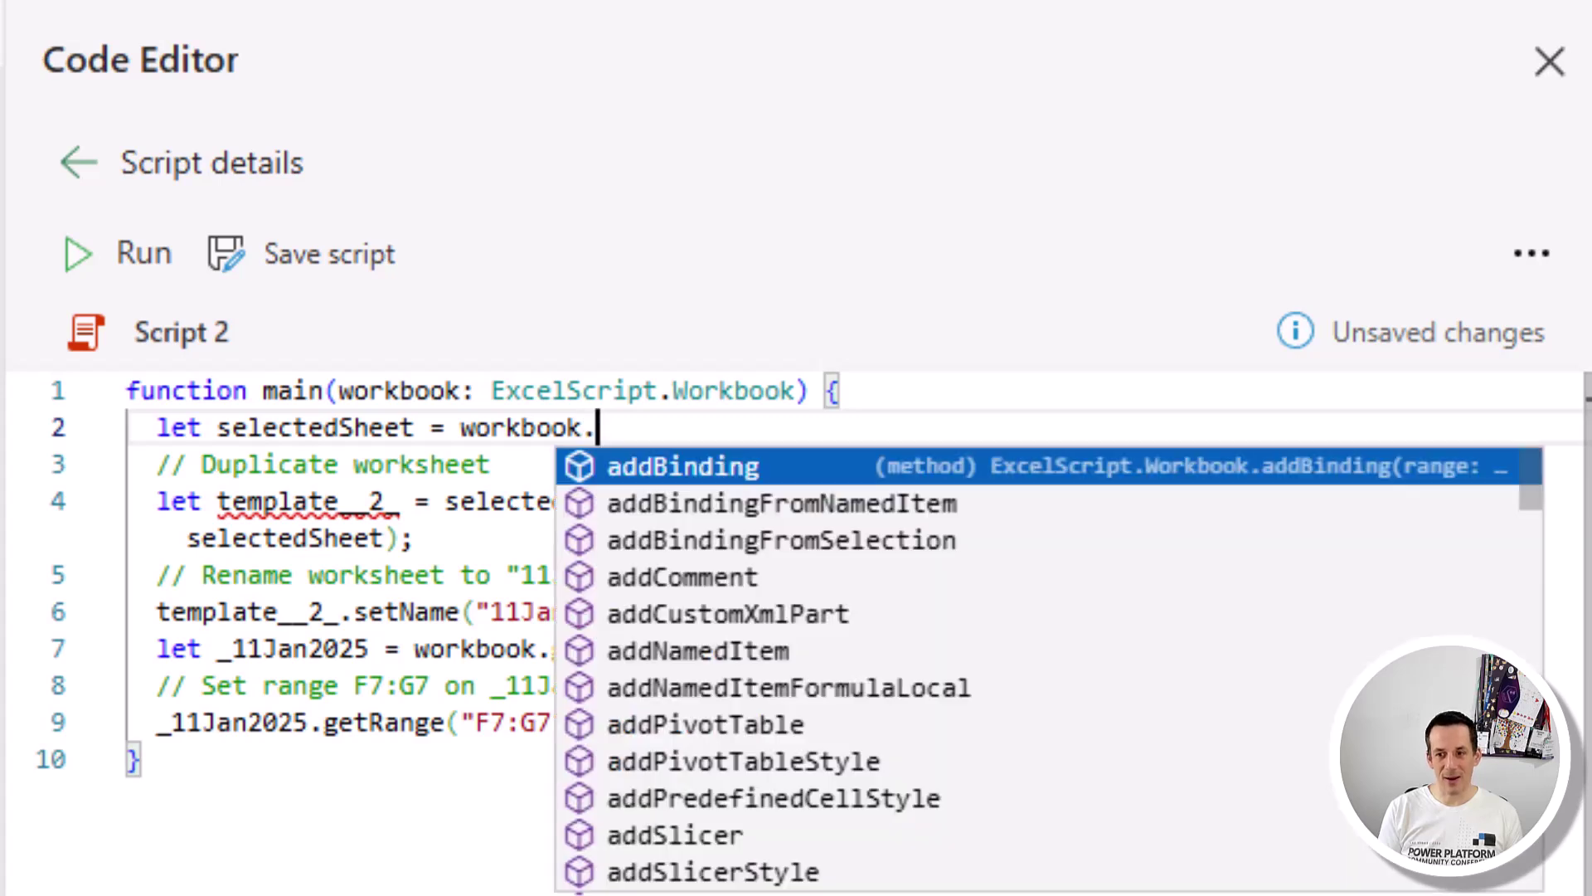
text(getWo)
key(Tab)
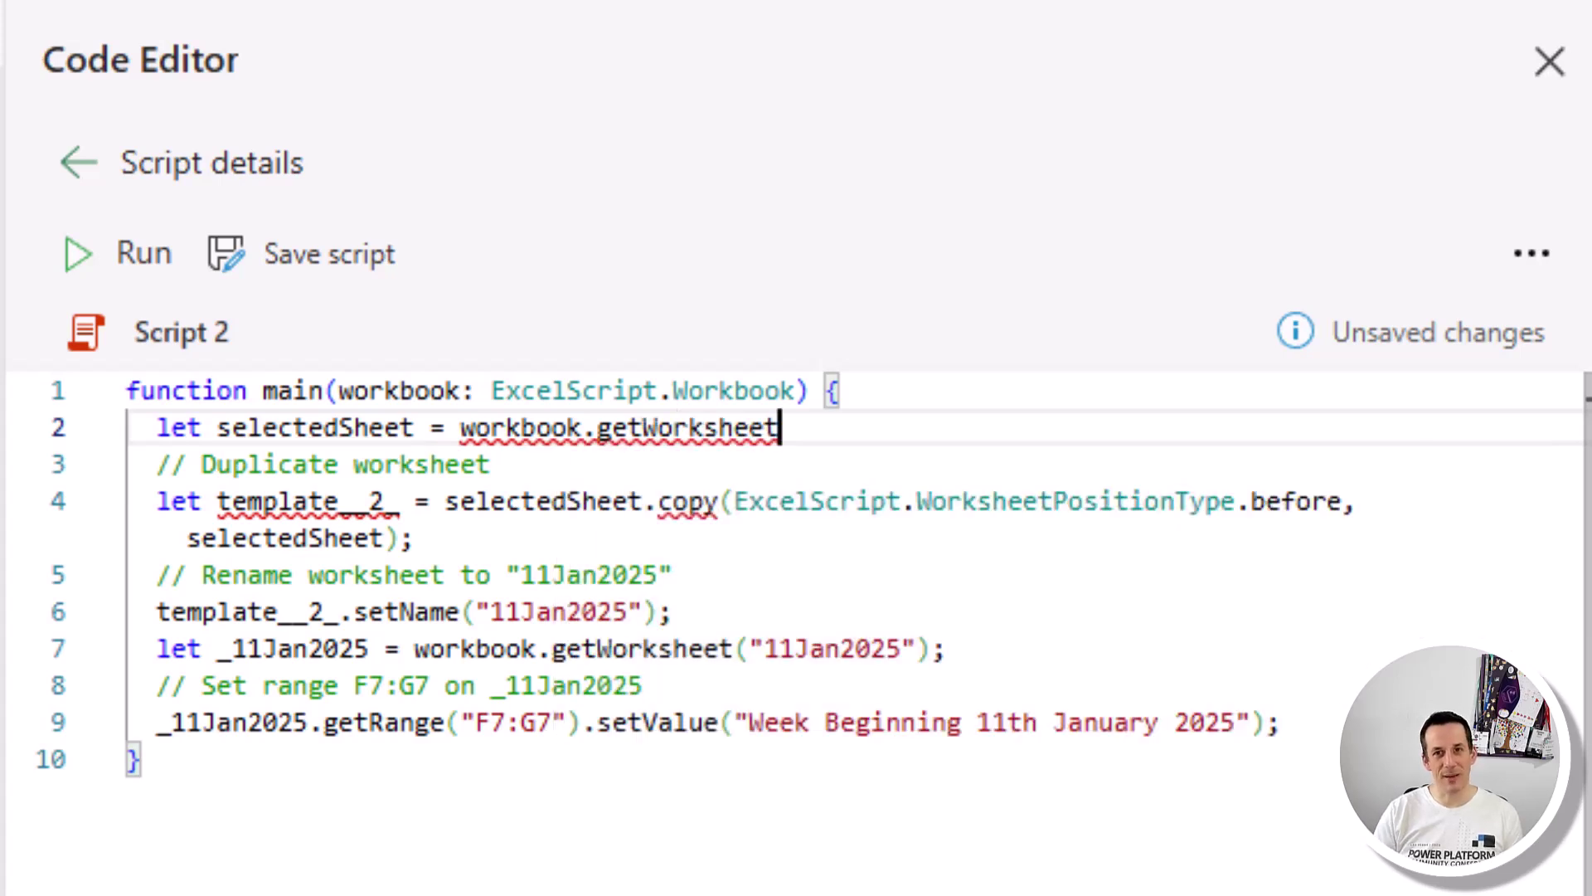
text(()
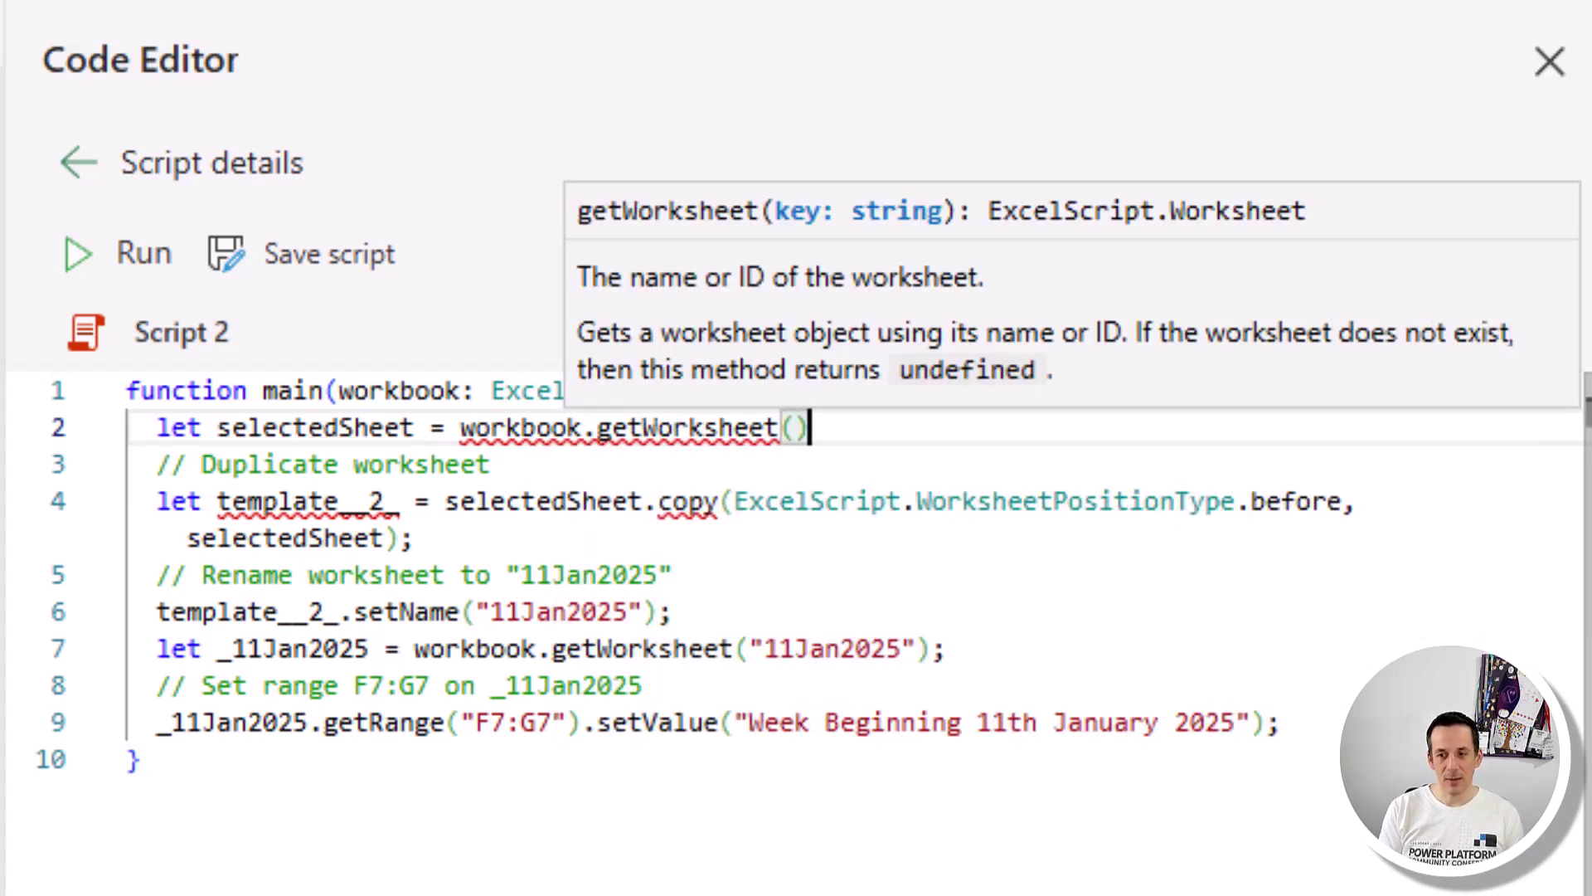
key(Left)
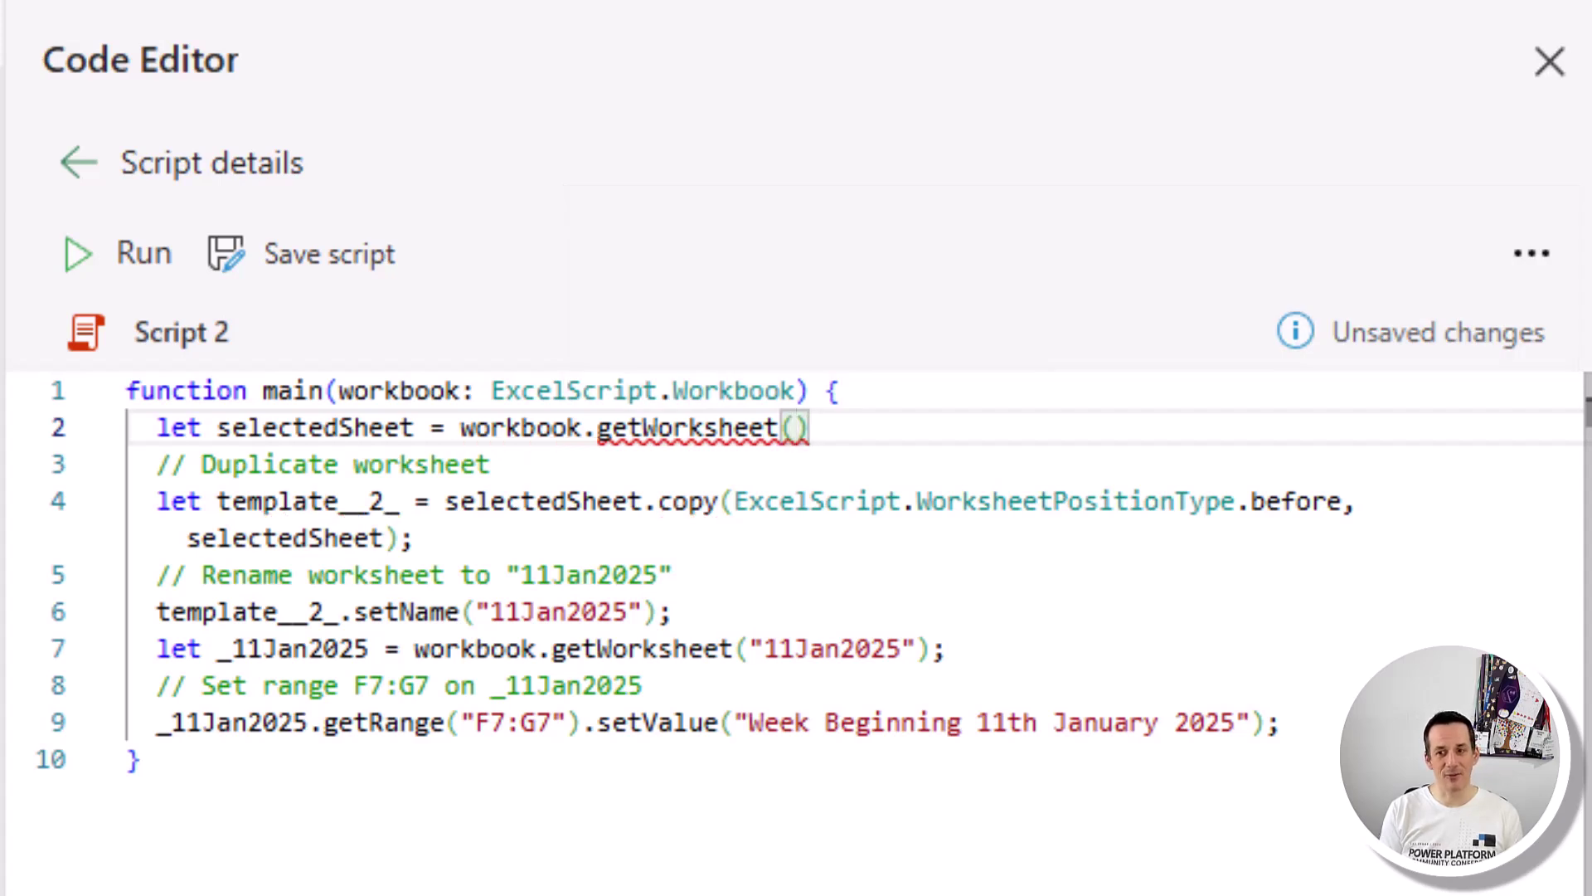
text(")
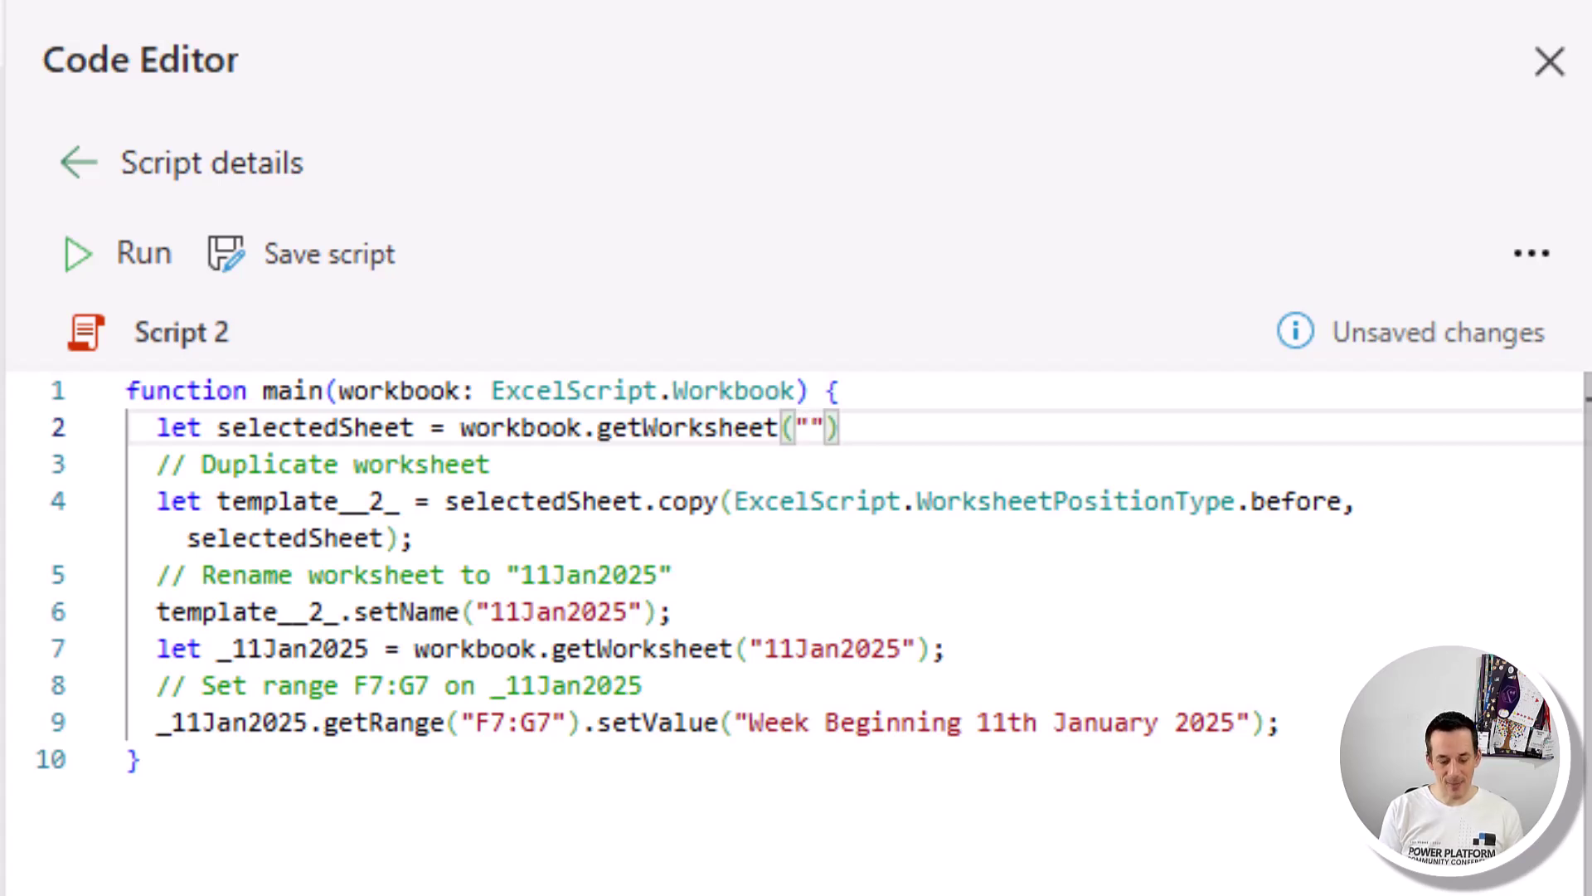
text(Template)
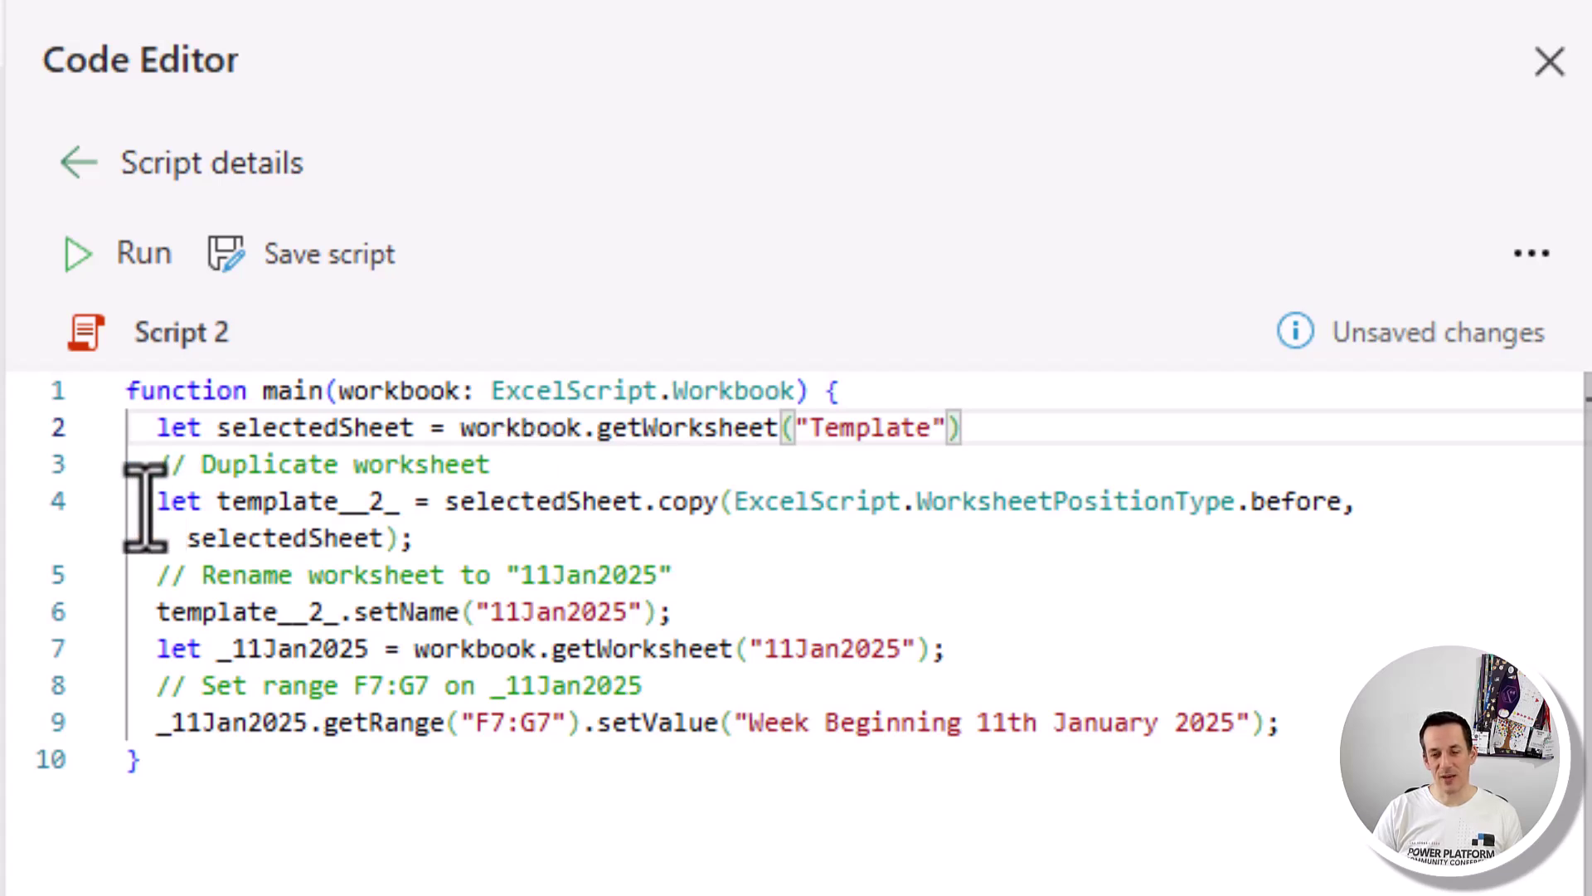
drag(155, 501, 404, 502)
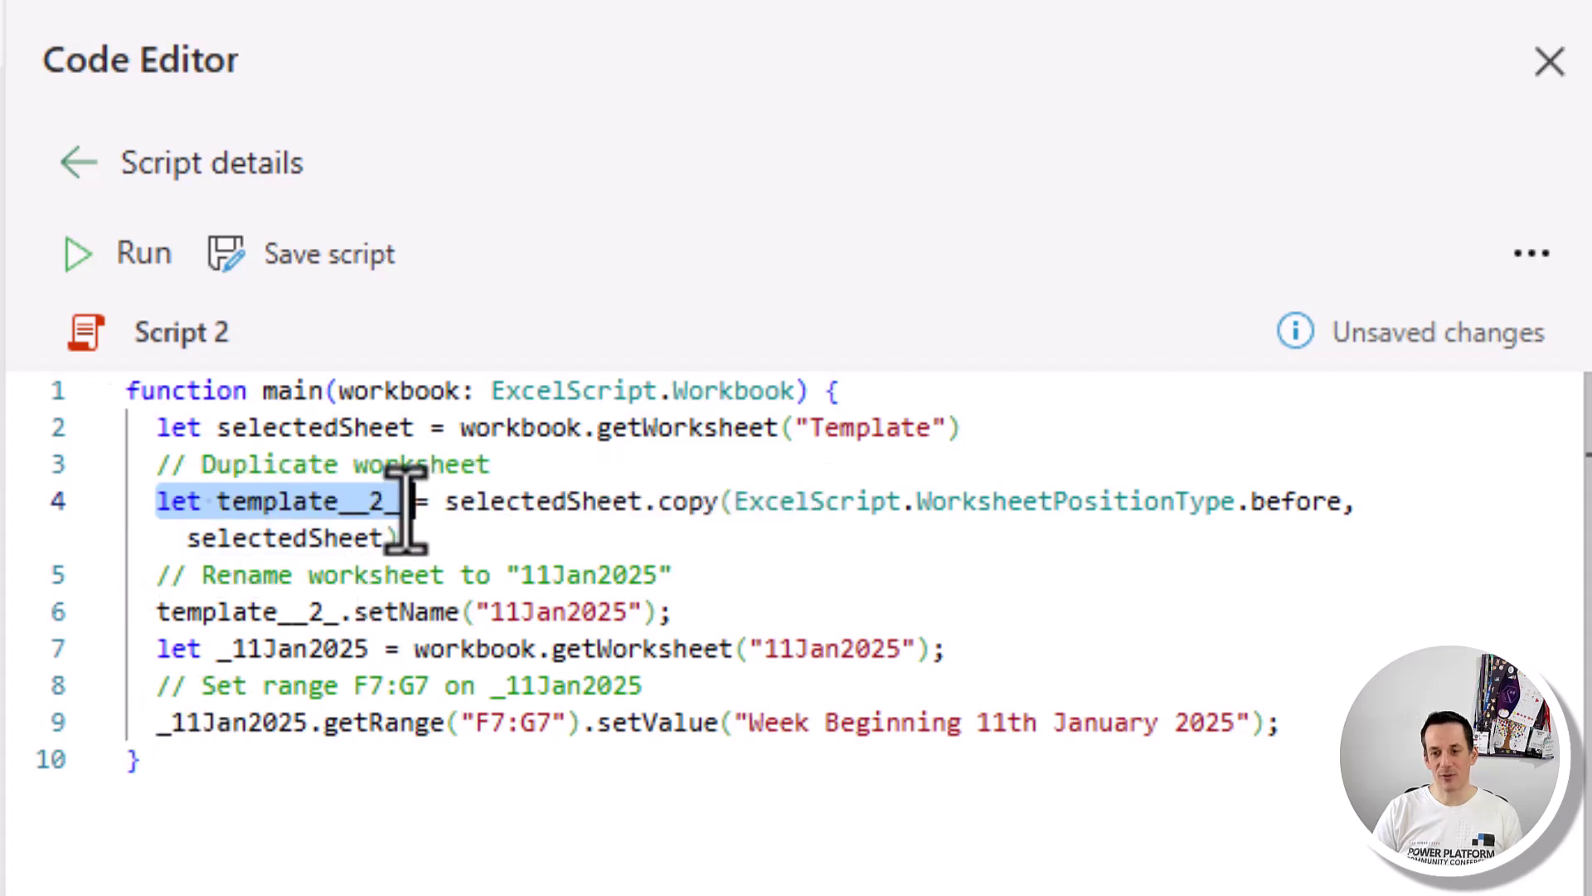
Step: Rename the template__2_ variable to NewSheet on lines 4 and 6
double_click(236, 500)
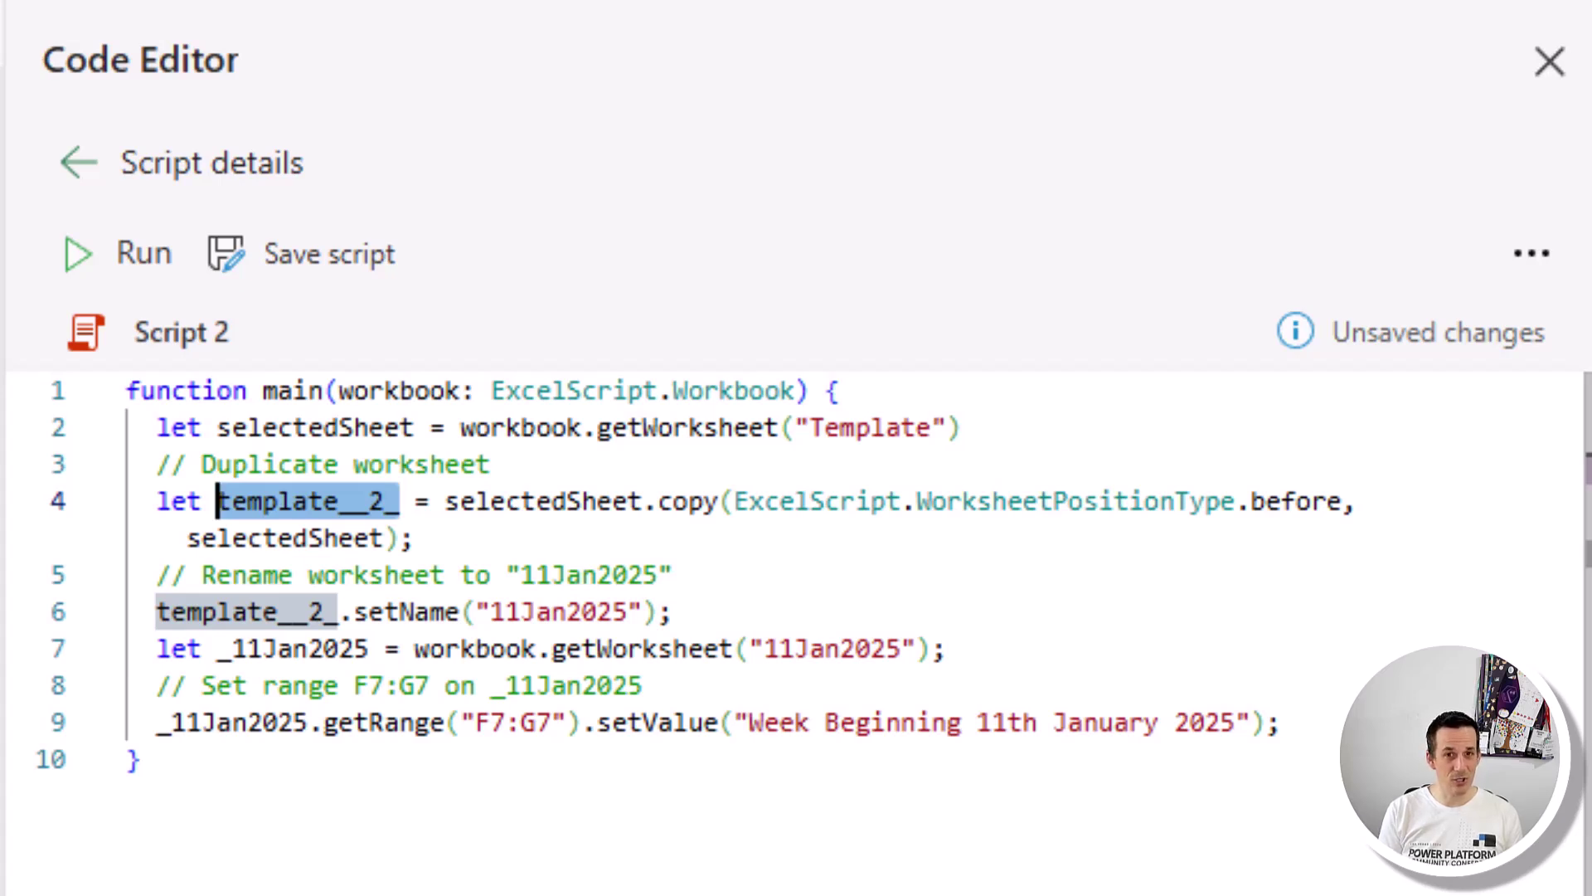
text(New)
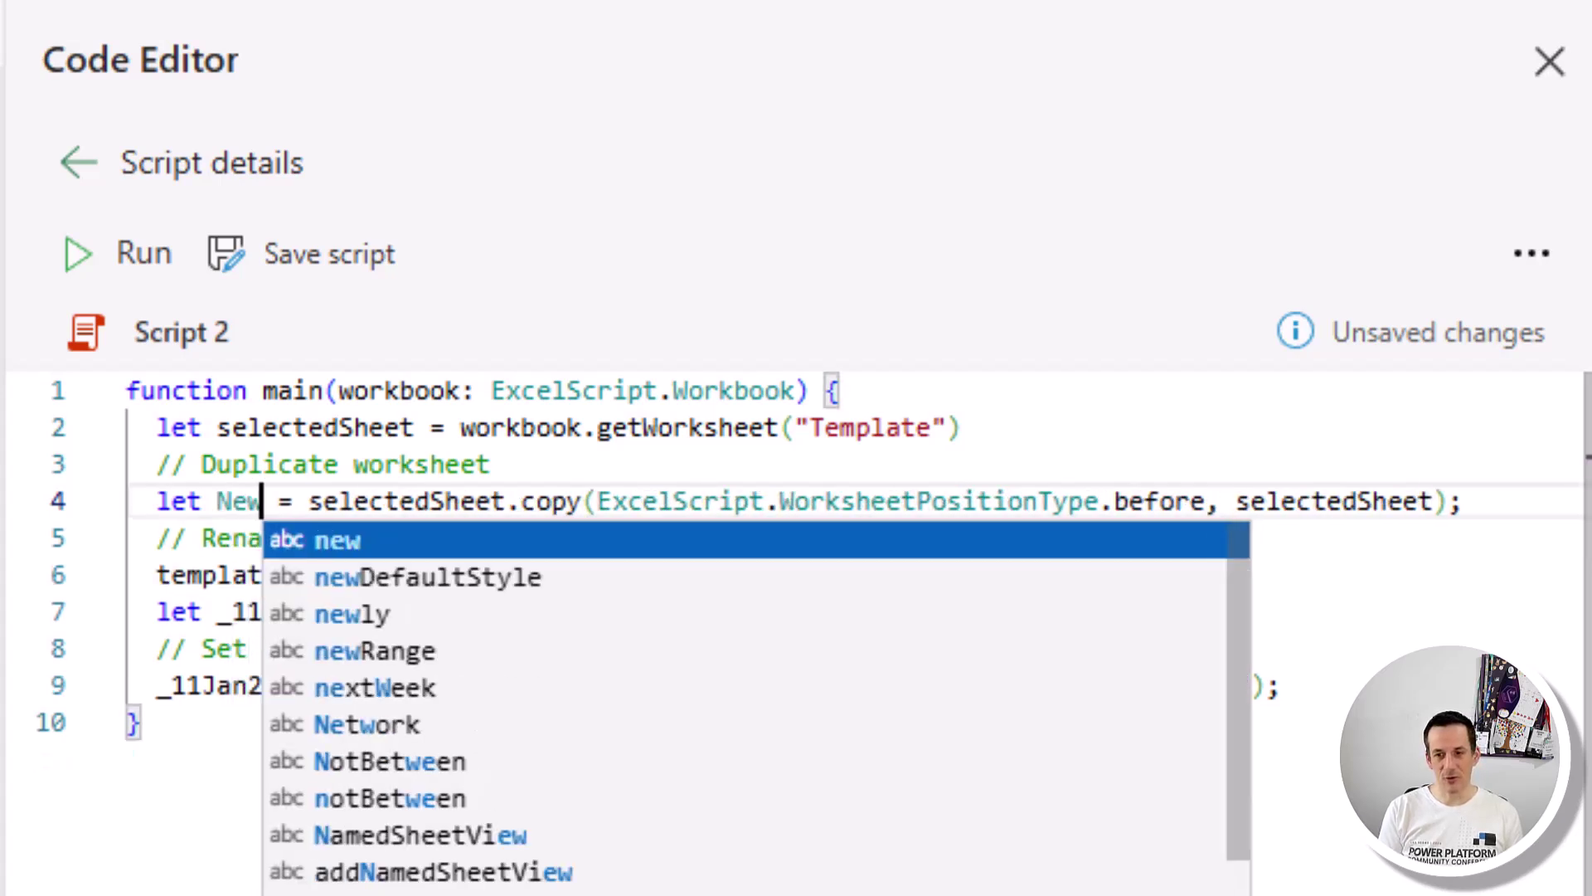
text(Sheet)
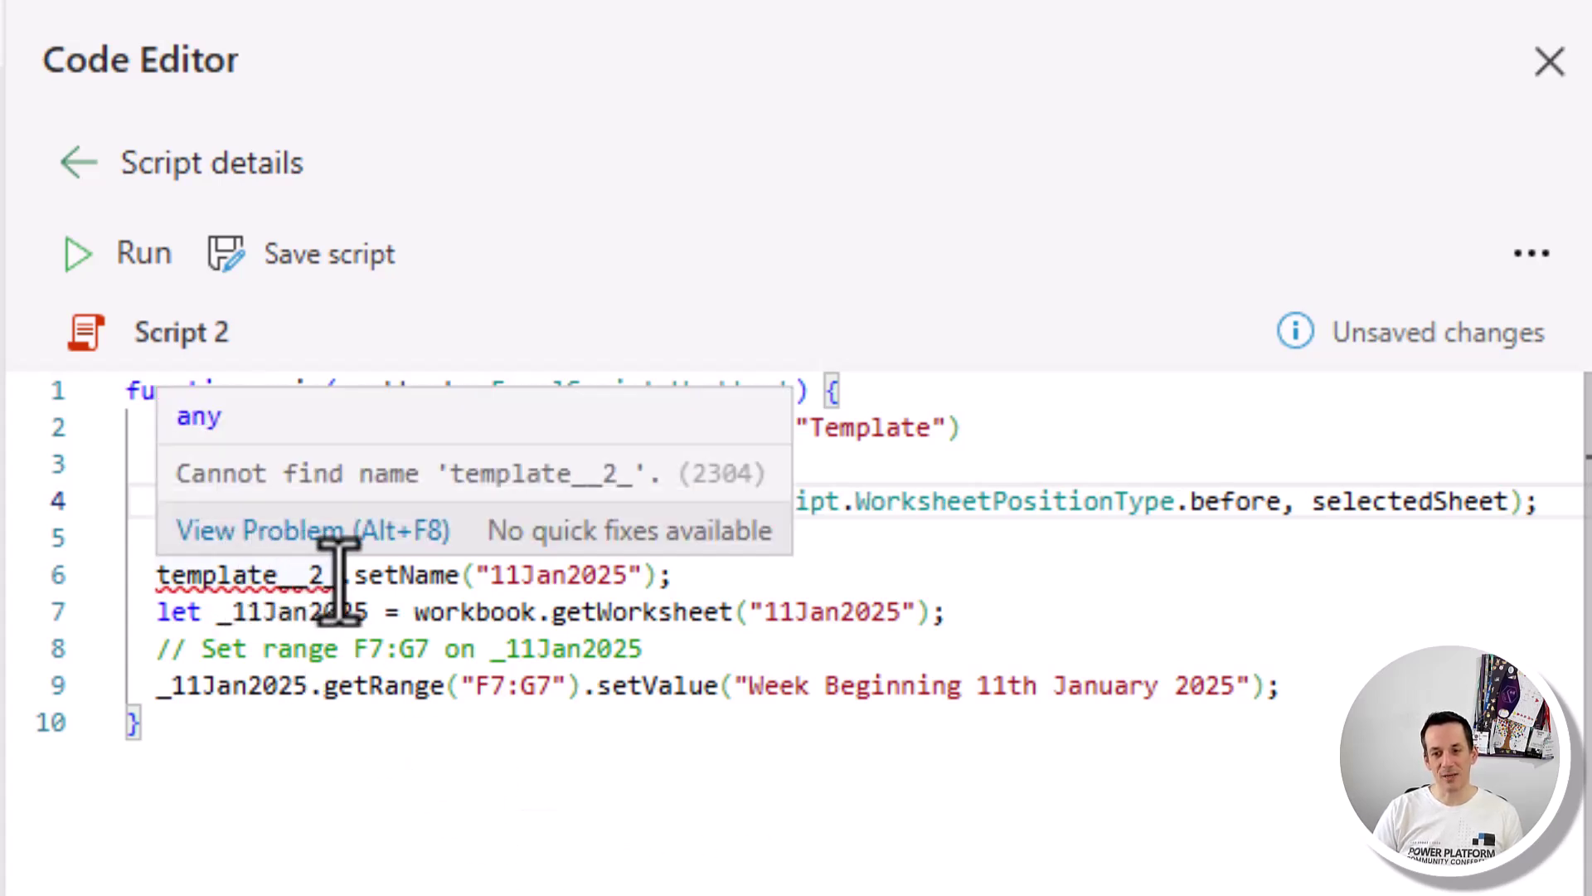
drag(333, 576, 155, 575)
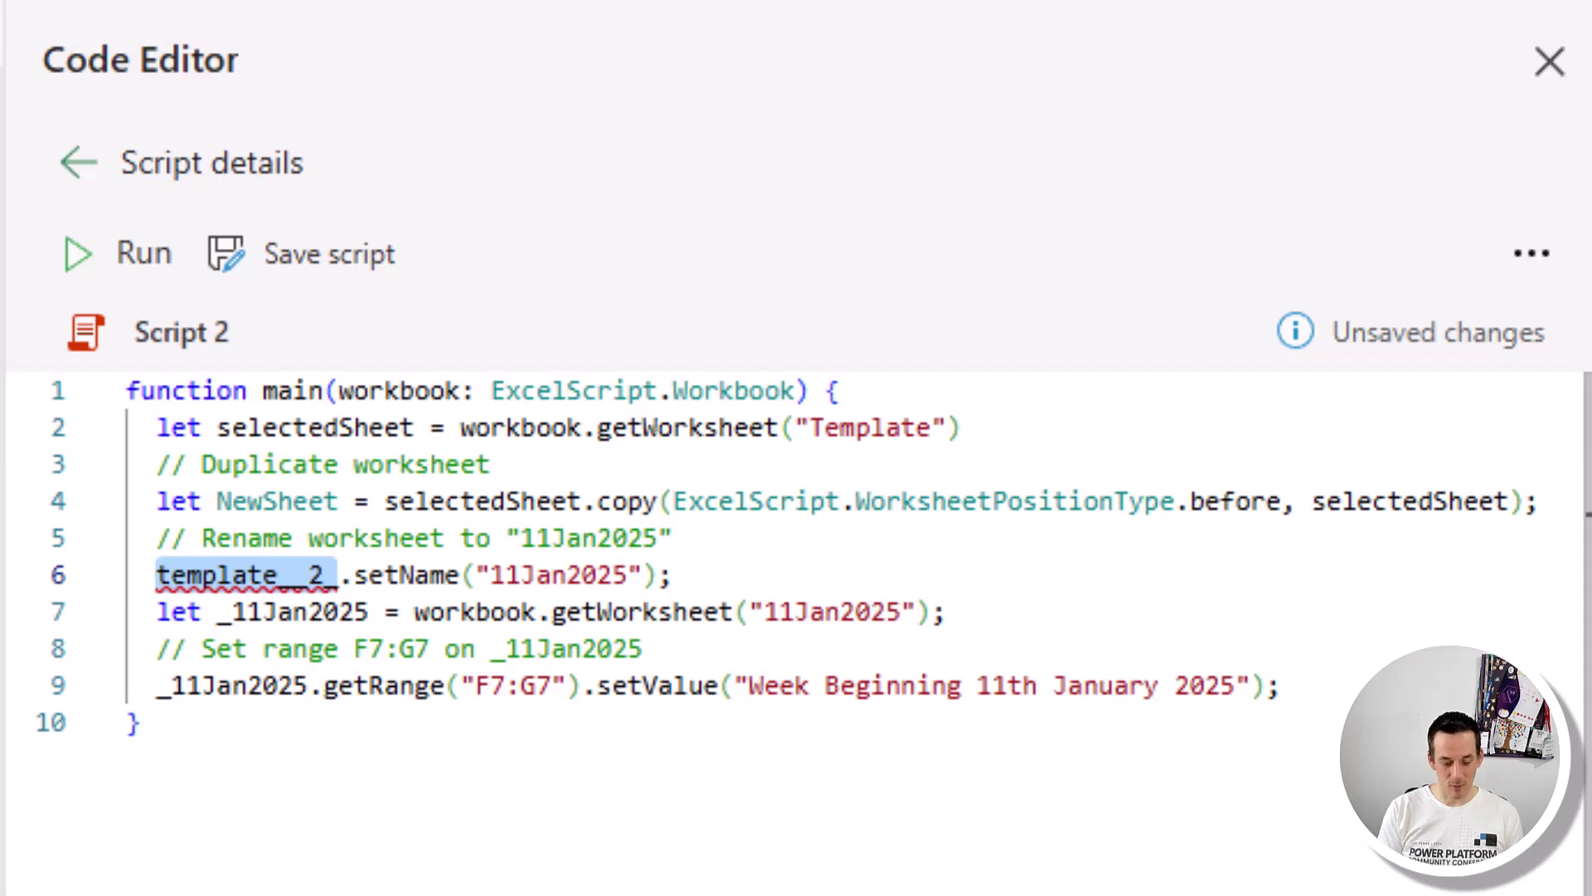
text(NewSheet)
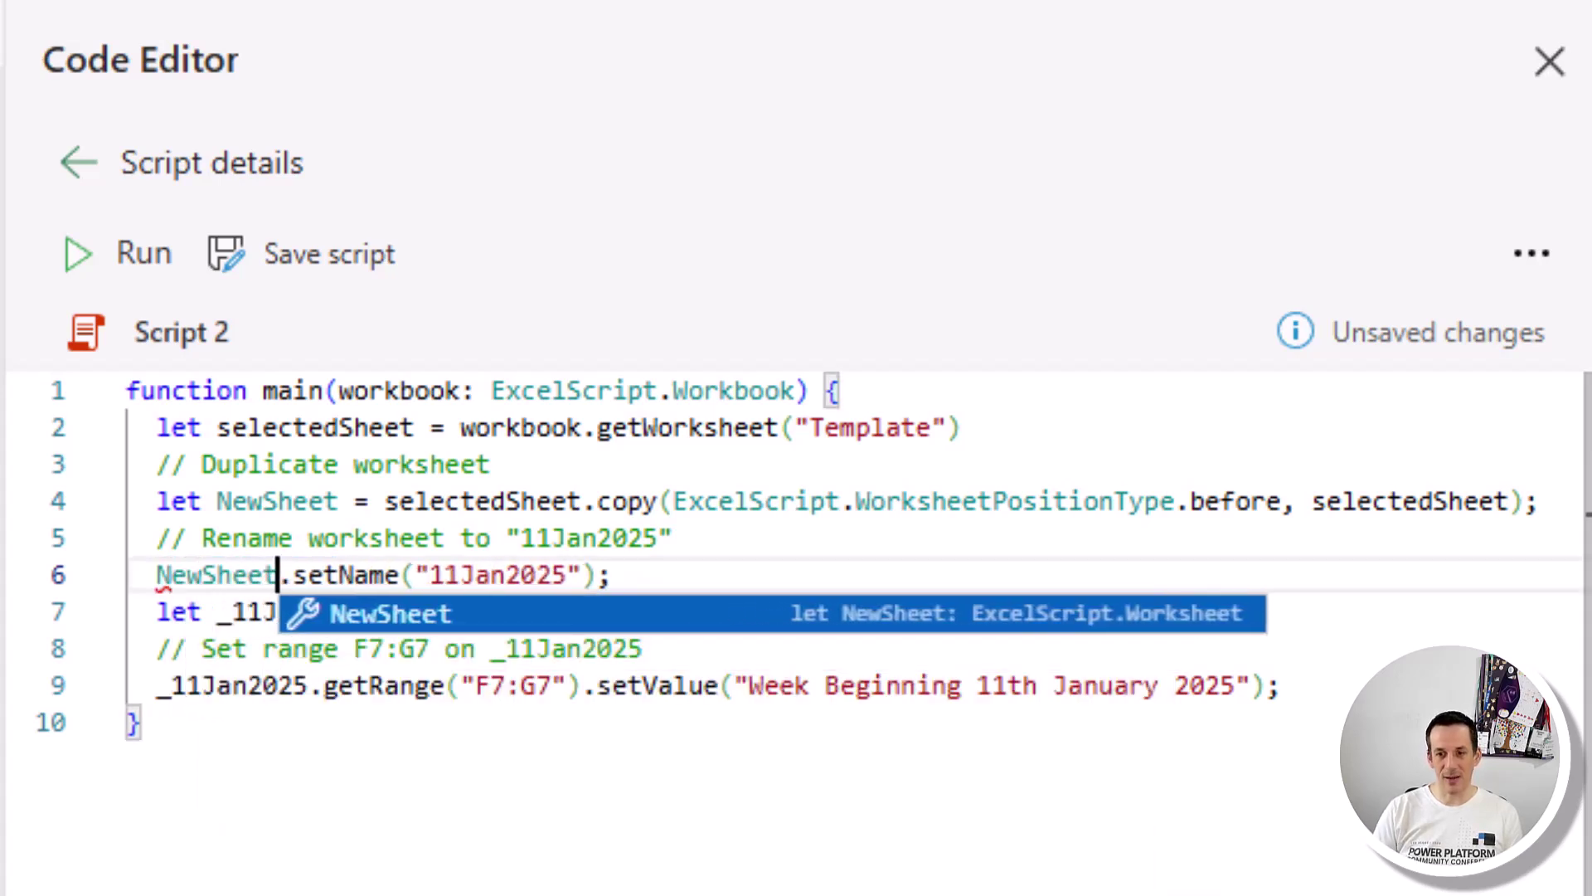
click(599, 872)
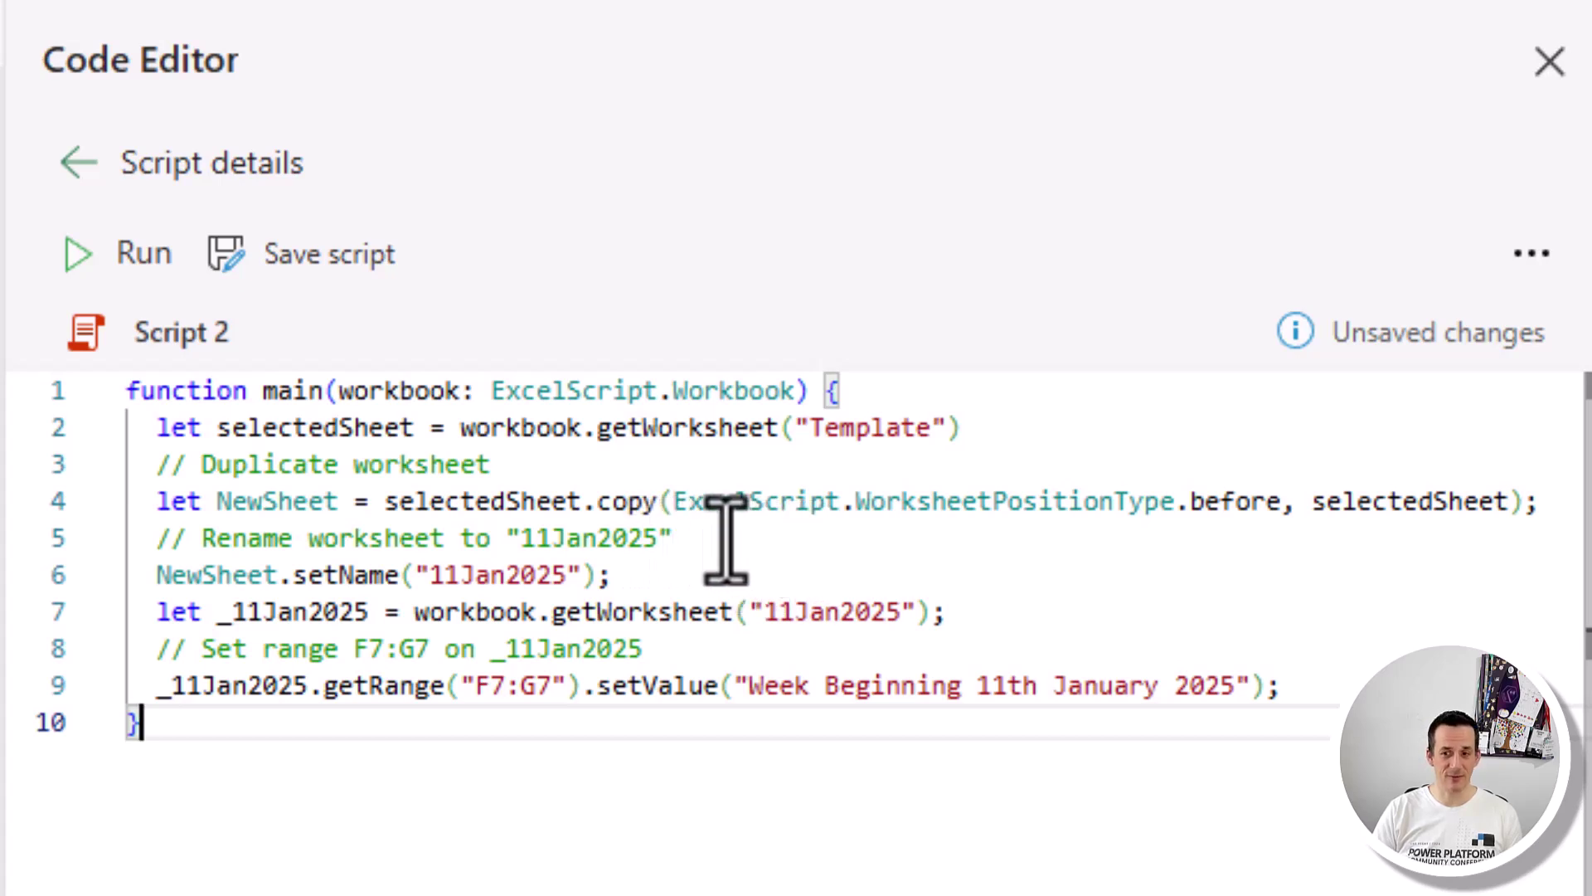
Step: Drop the date from the rename comment and replace 11Jan2025 in setName with a test name
drag(678, 538, 461, 537)
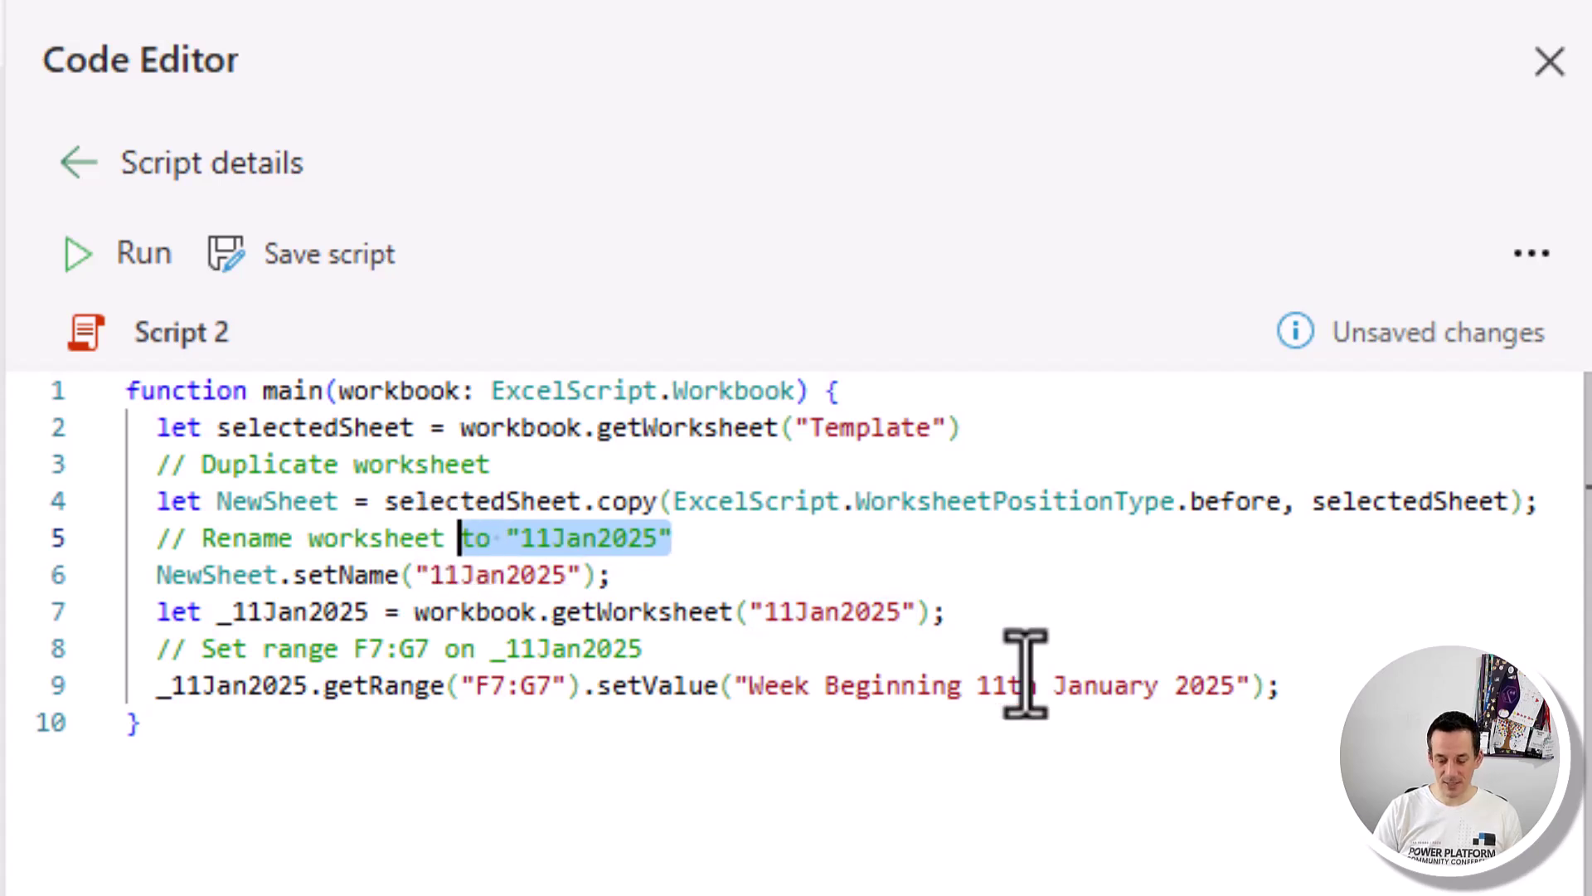
key(BackSpace)
key(BackSpace)
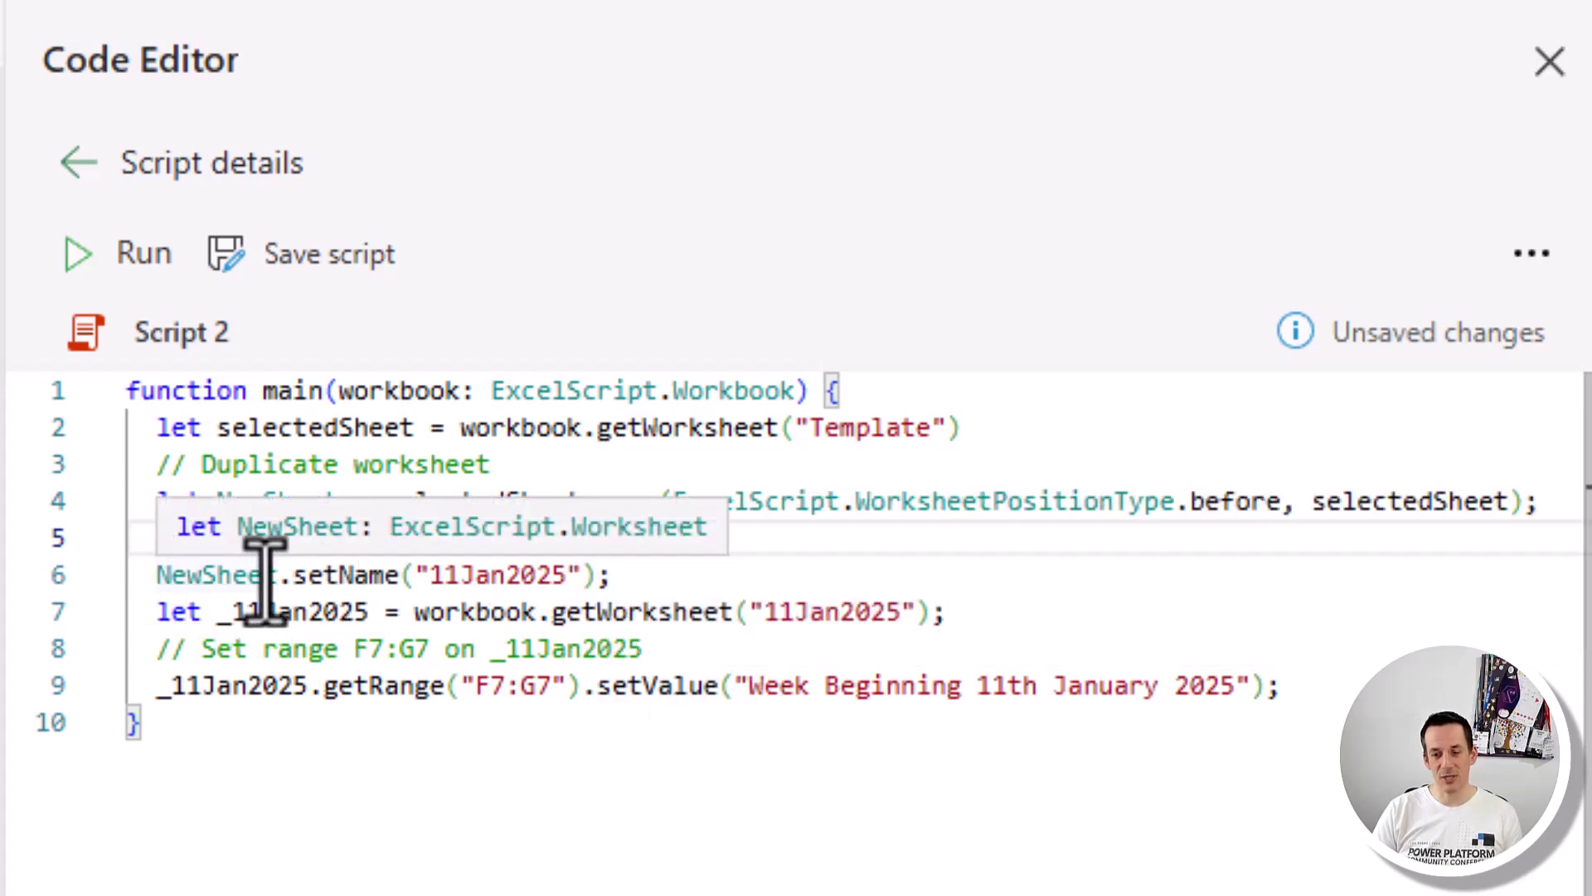
drag(427, 574, 565, 574)
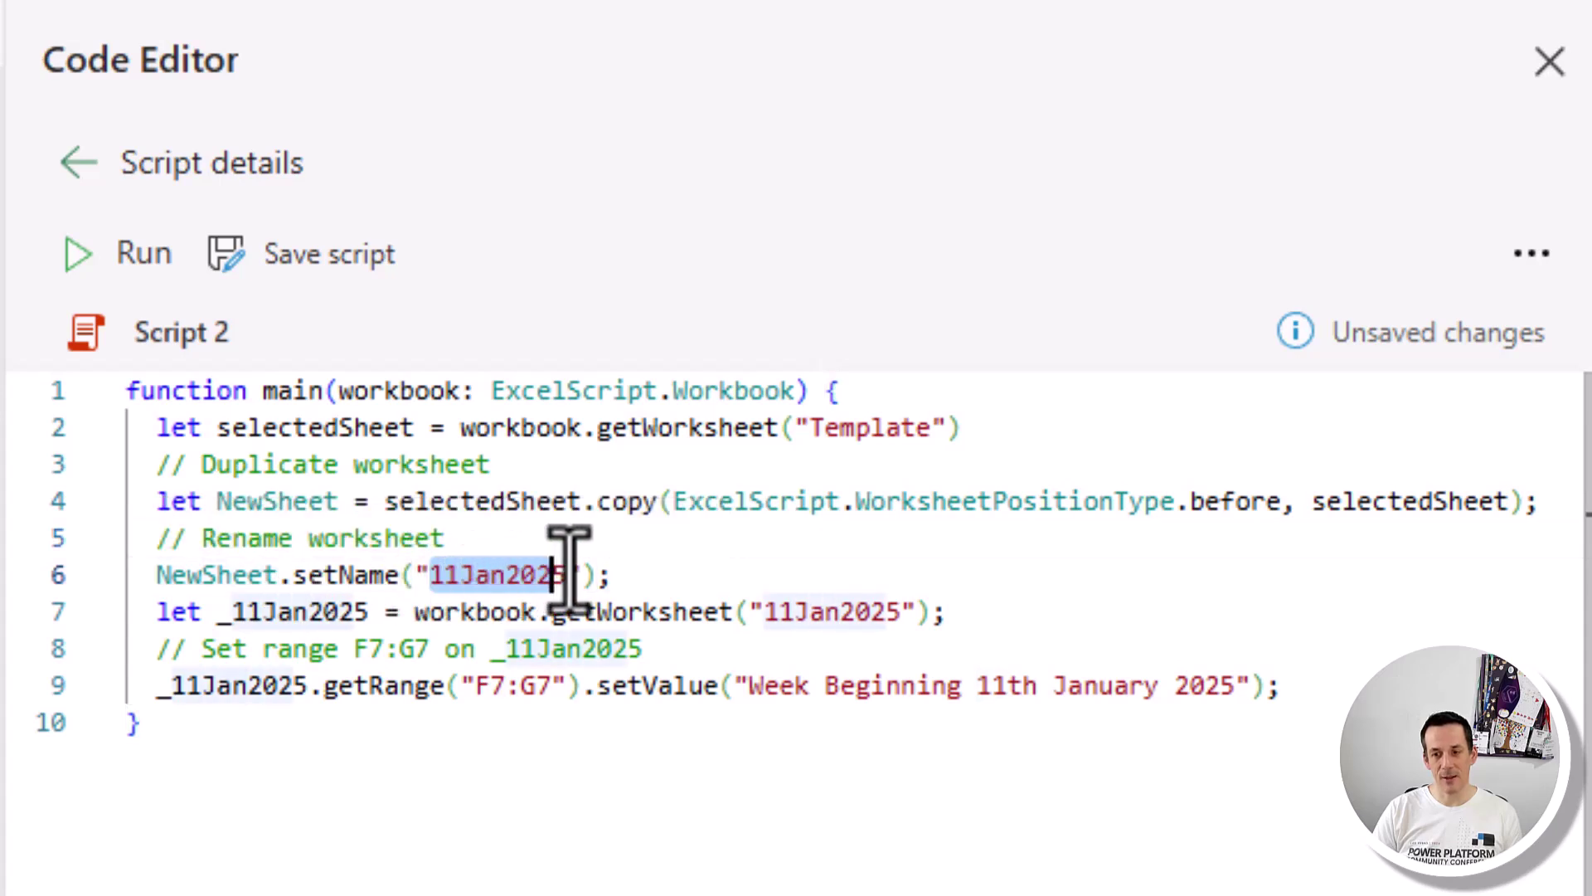
key(shift+Right)
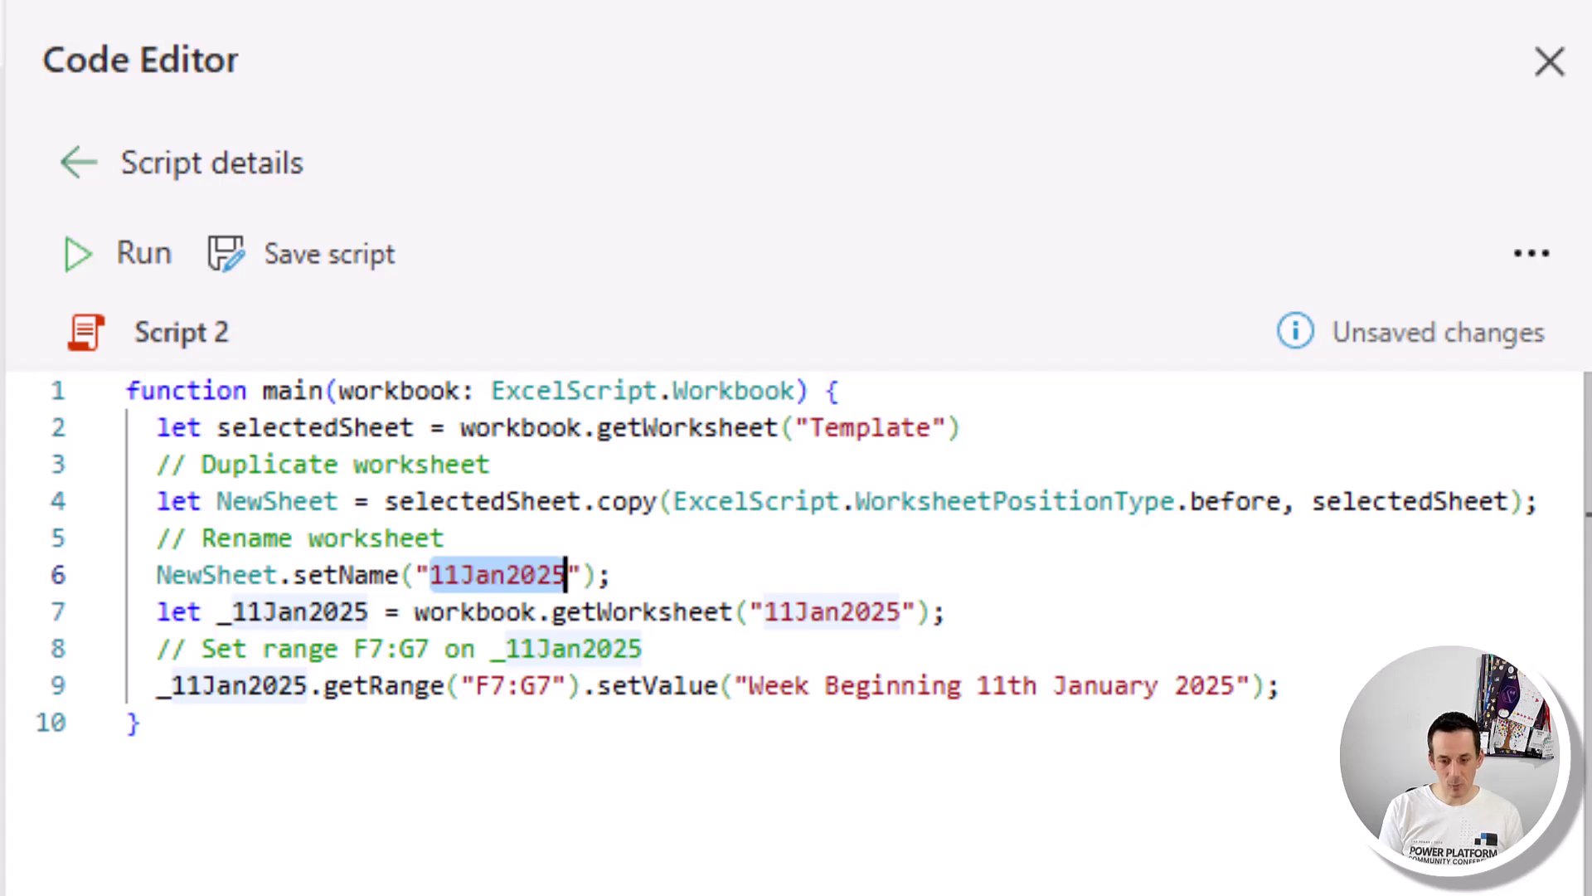
text(DamiensTest)
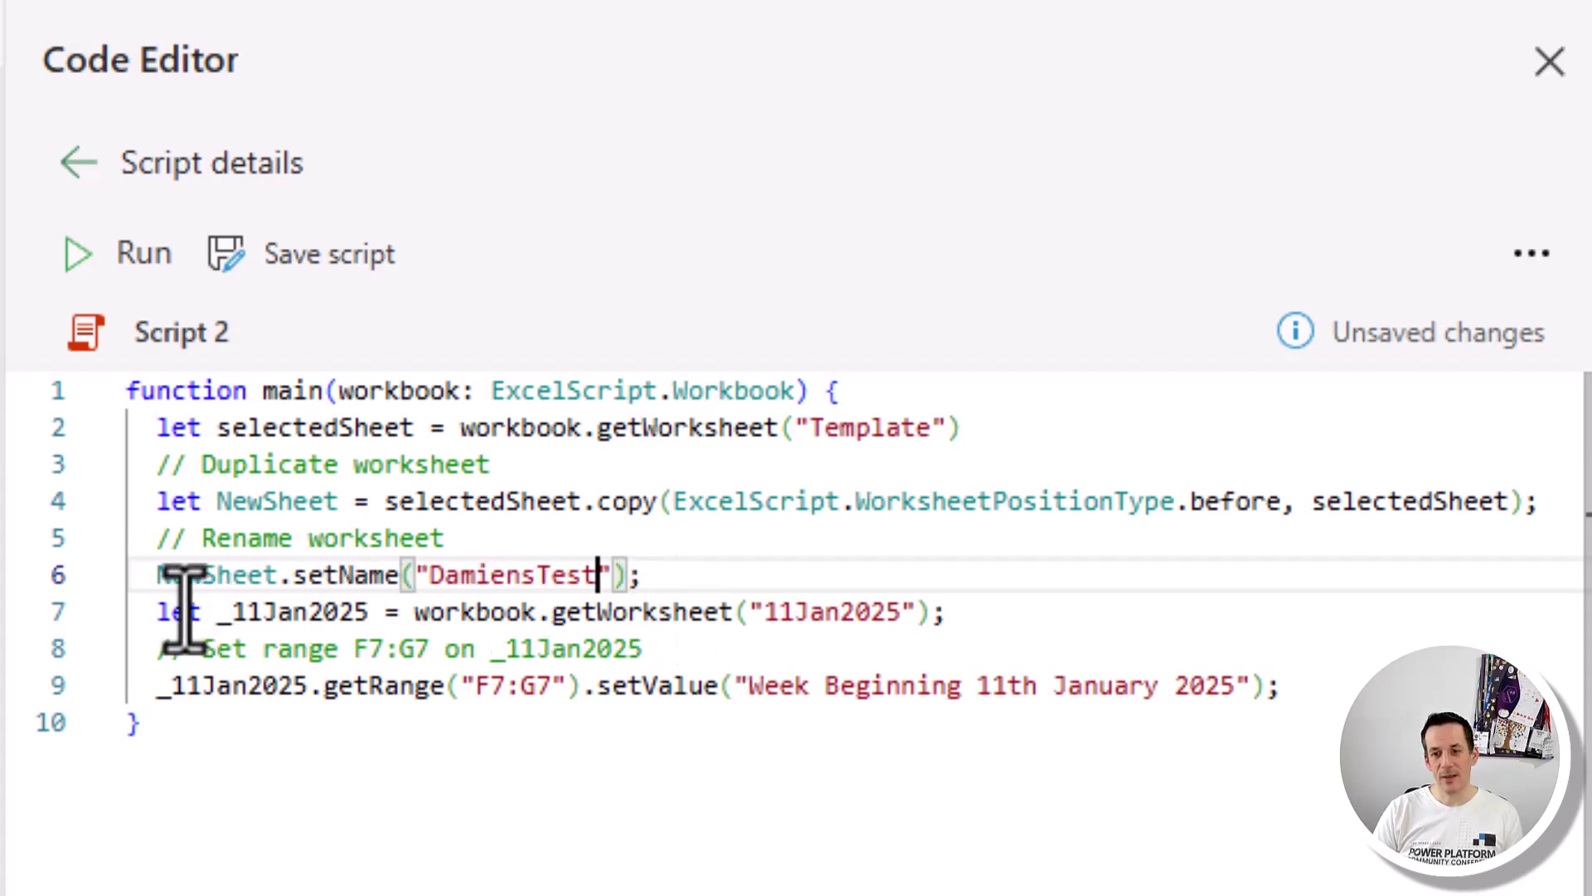
Step: Review line 7 fetching the 11Jan2025 sheet against the NewSheet variable on line 6
drag(157, 612, 371, 612)
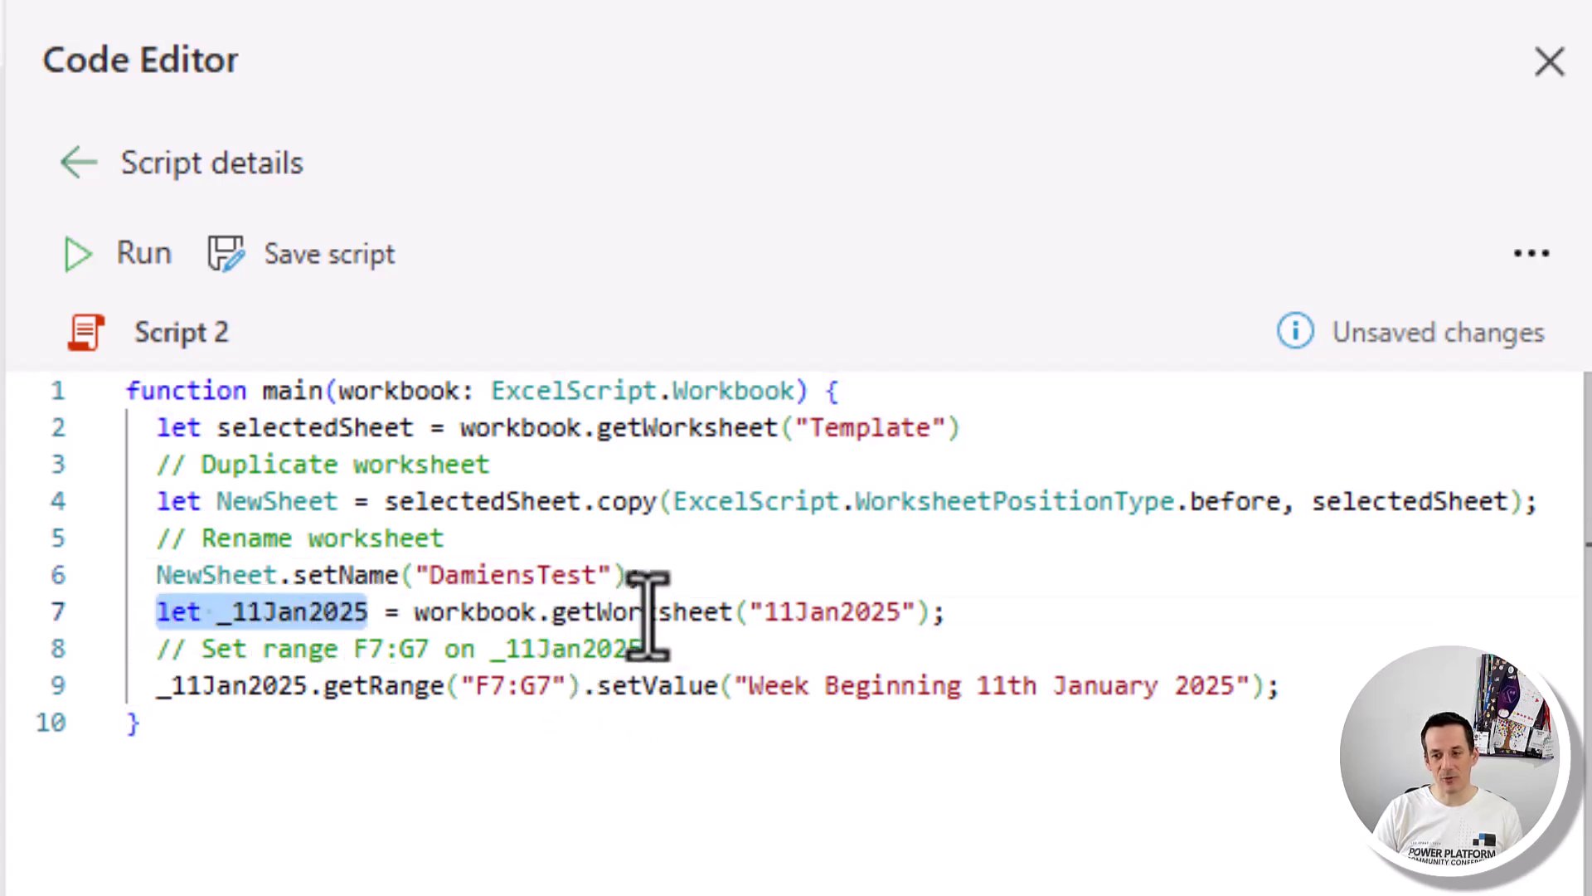
drag(764, 612, 902, 613)
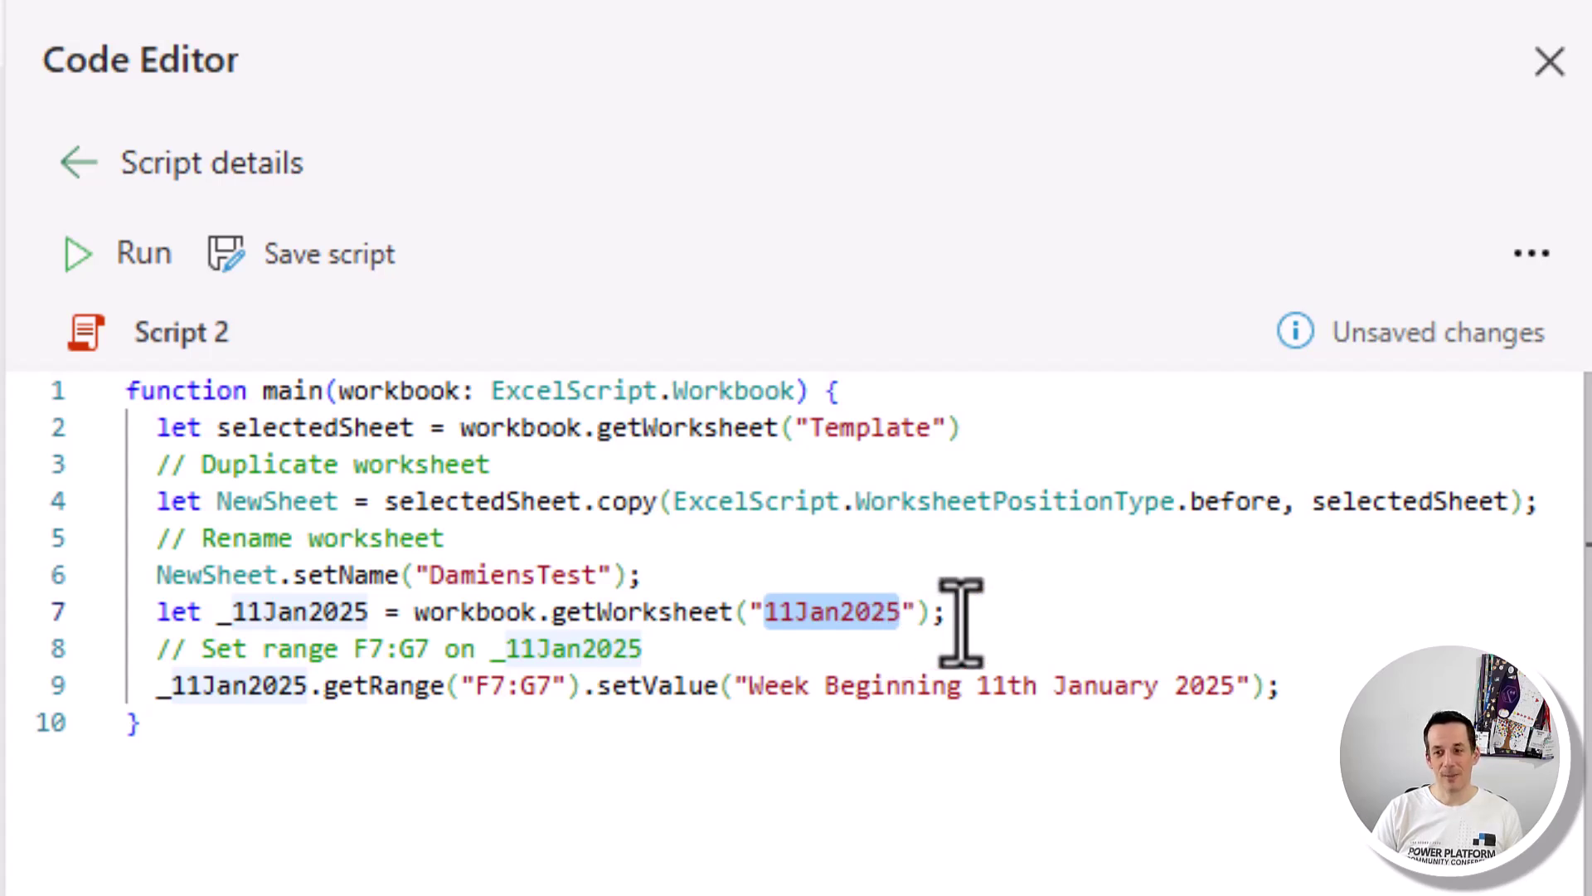
drag(157, 610, 970, 612)
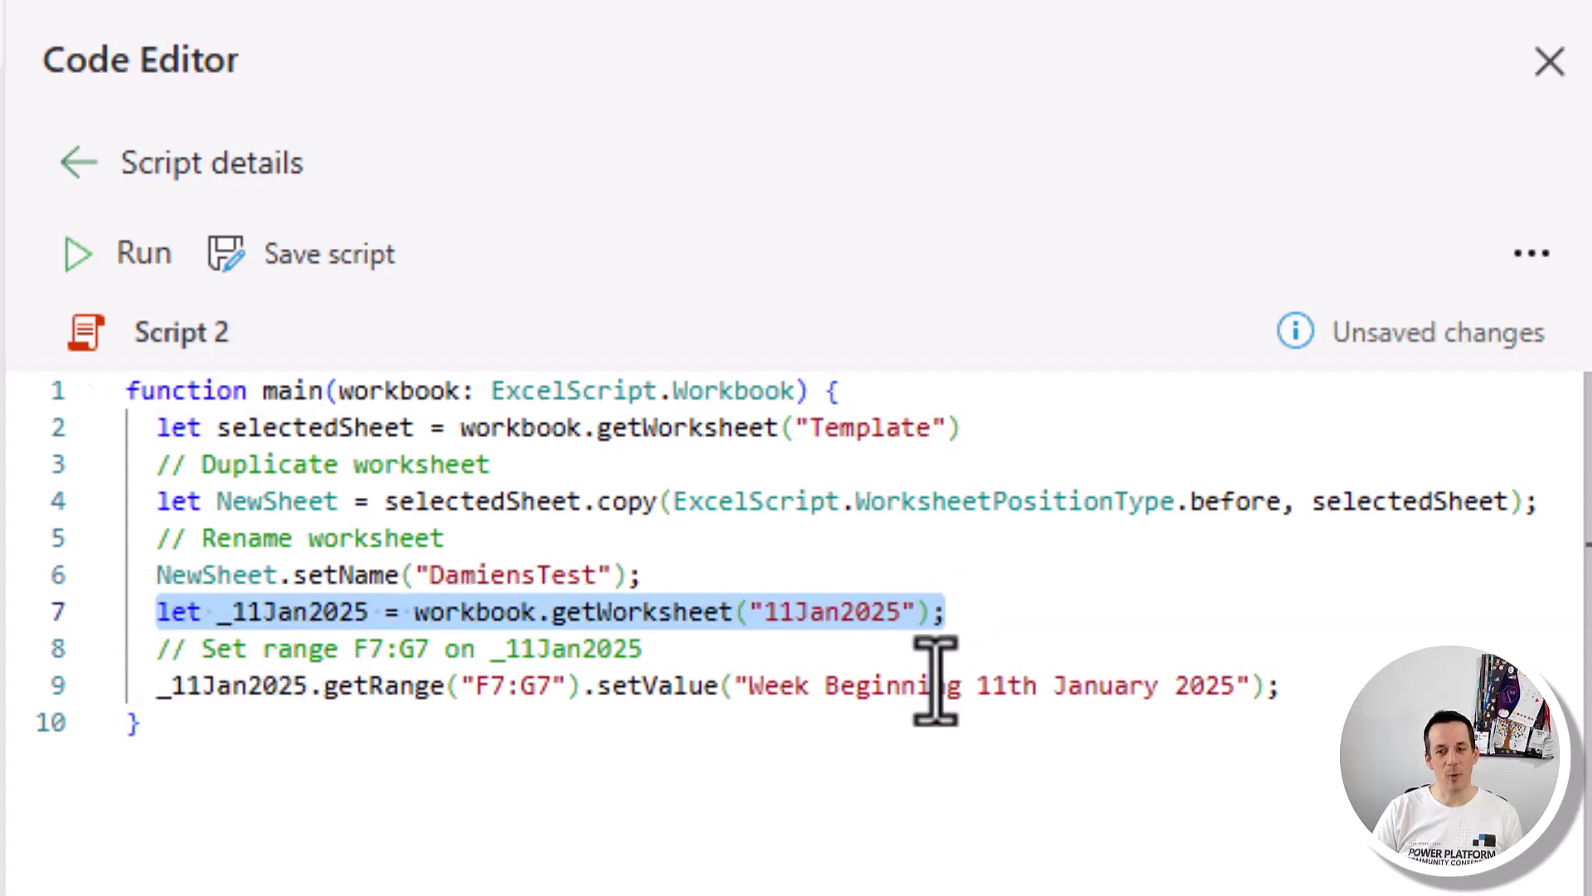
click(156, 575)
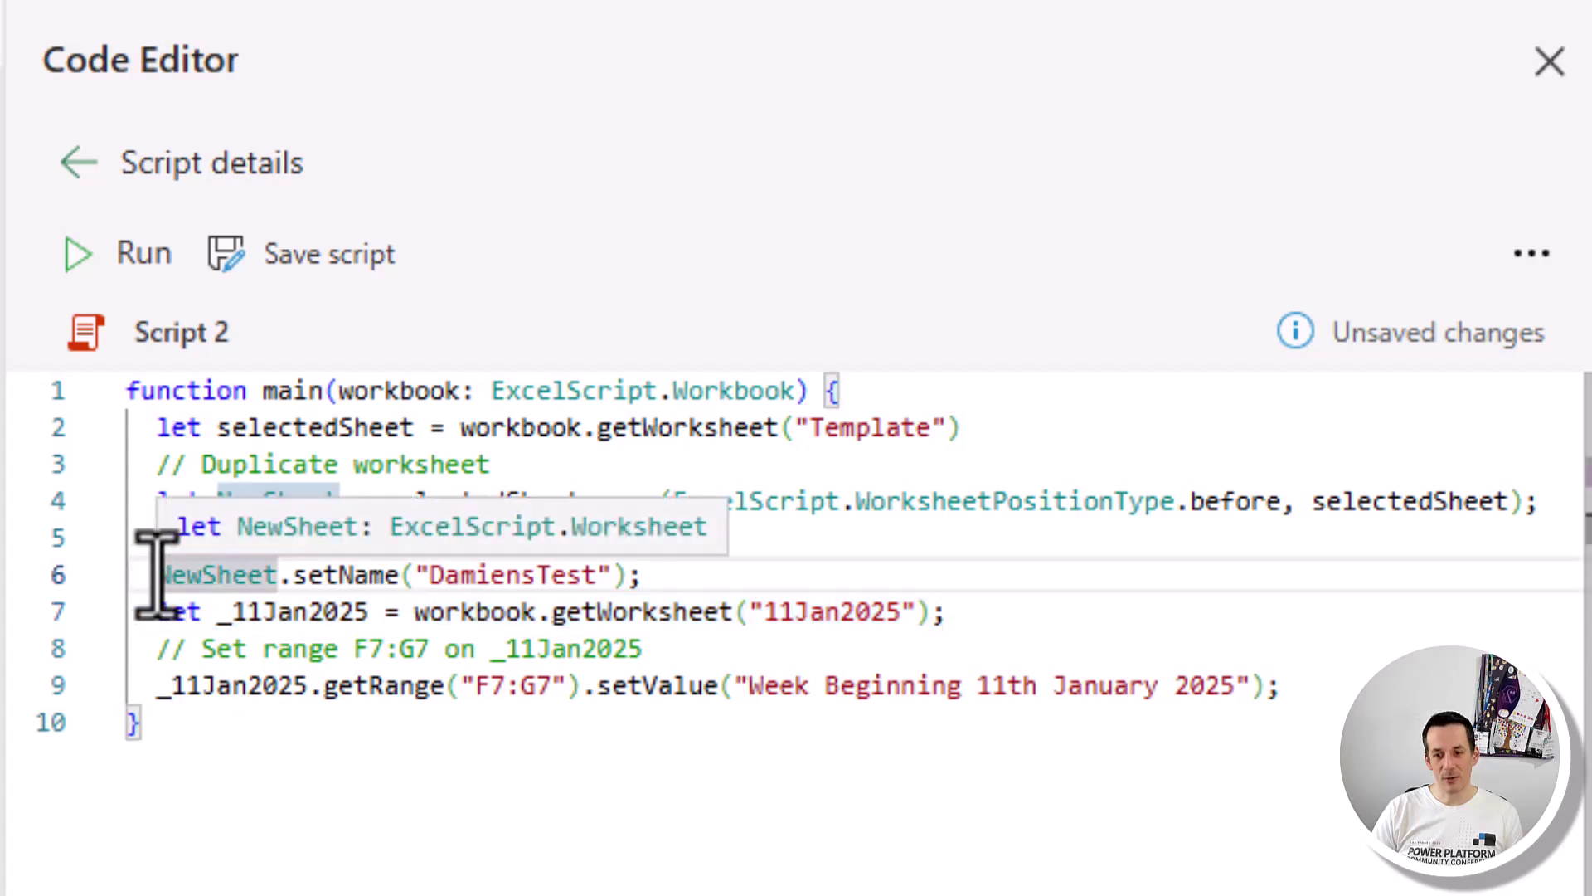
drag(155, 575, 274, 574)
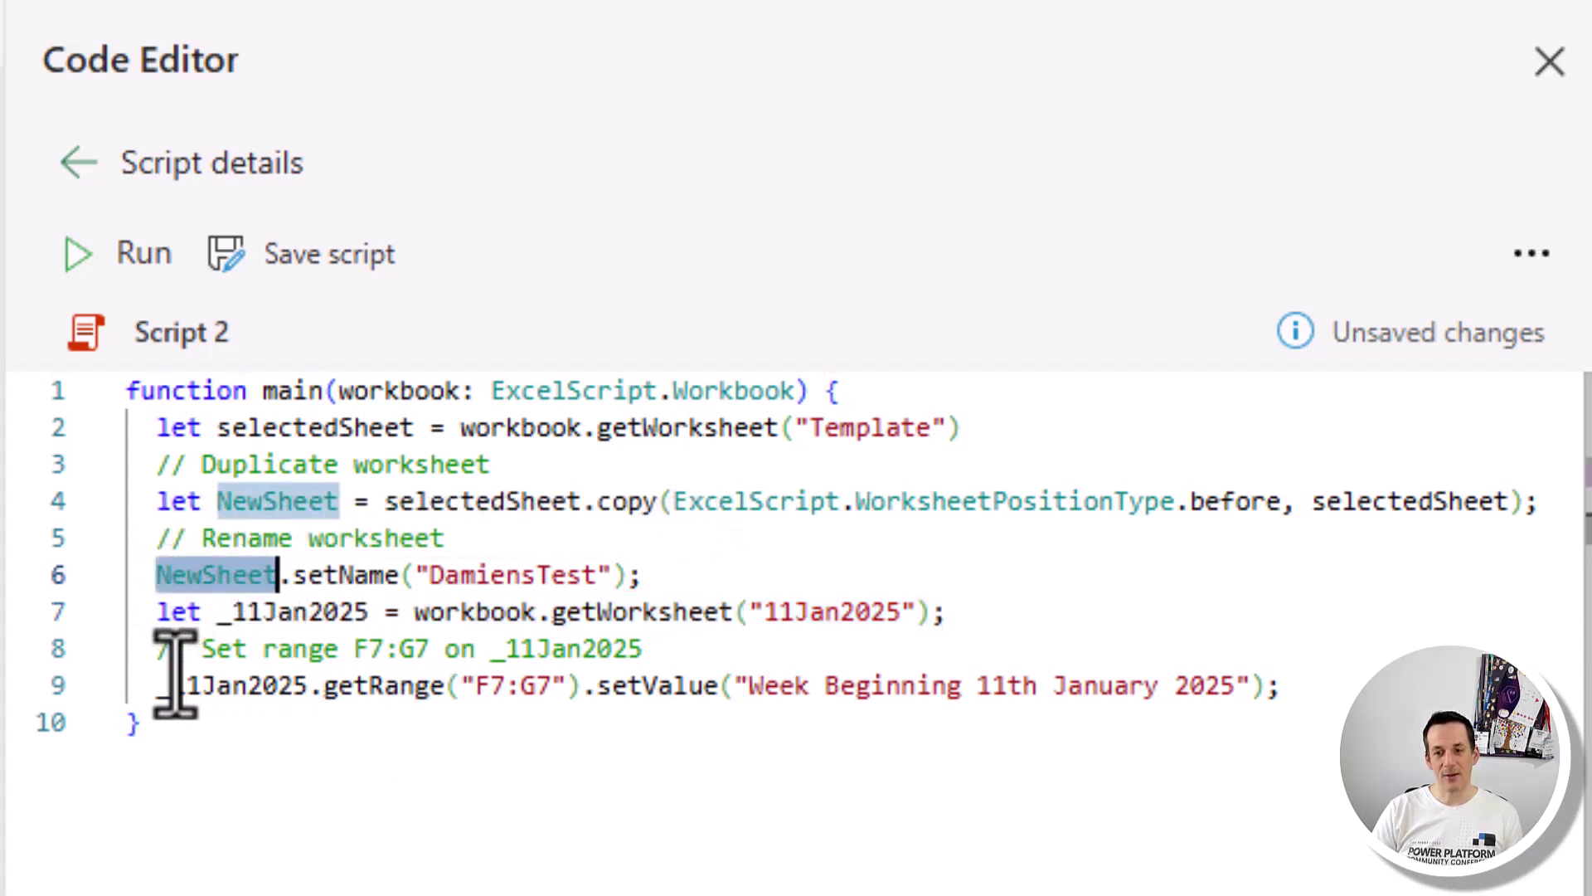
Step: Check the _11Jan2025 usage on line 9 and select all of line 7 for deletion
drag(152, 685, 309, 684)
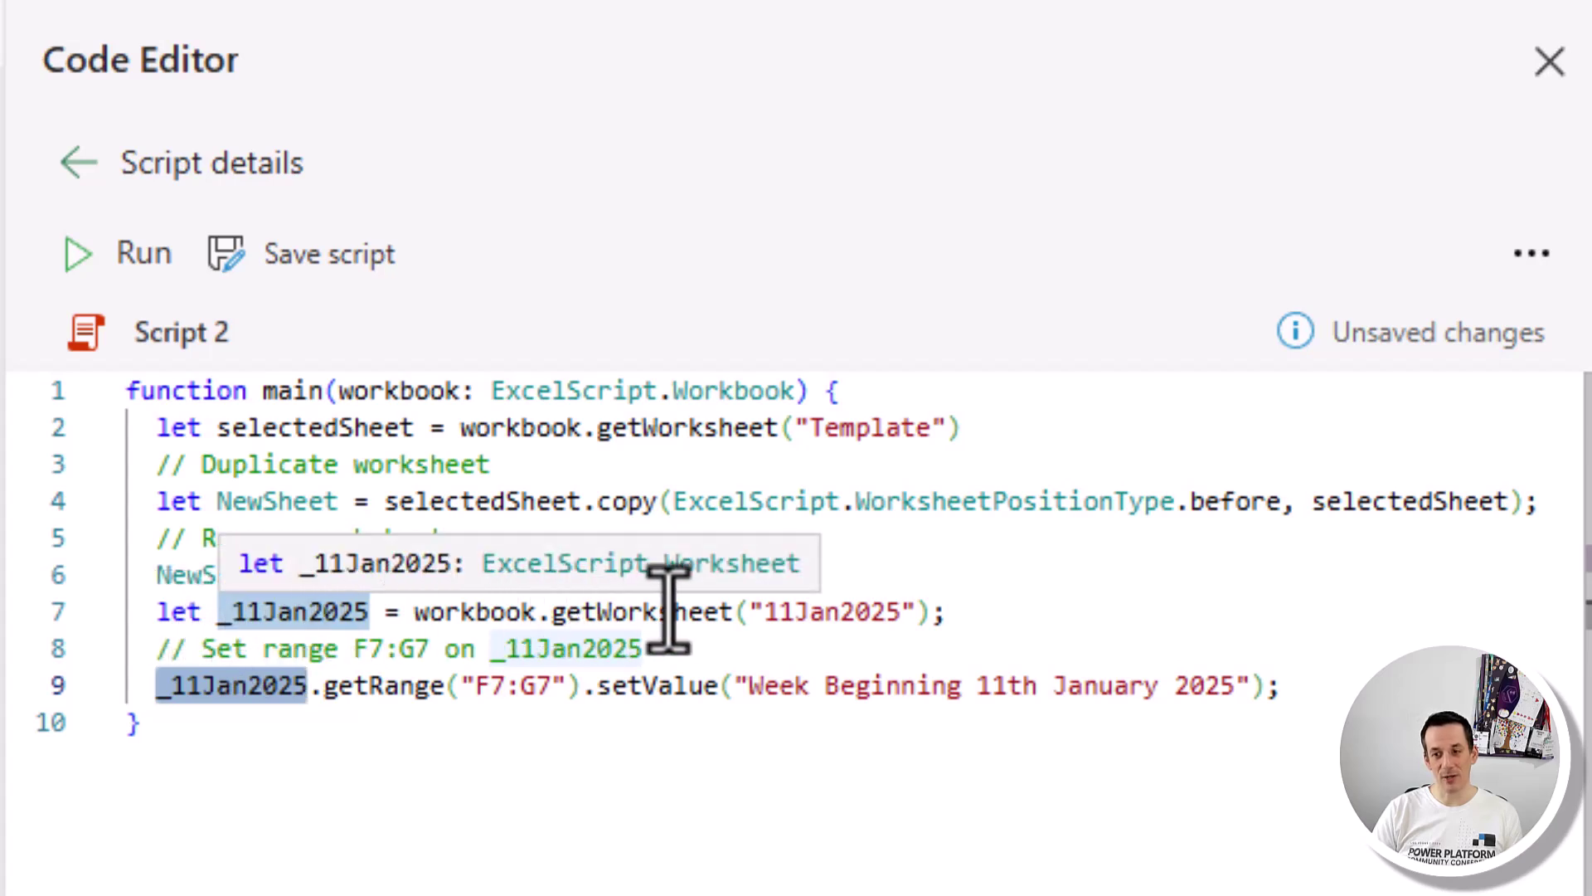
mouse_move(644, 611)
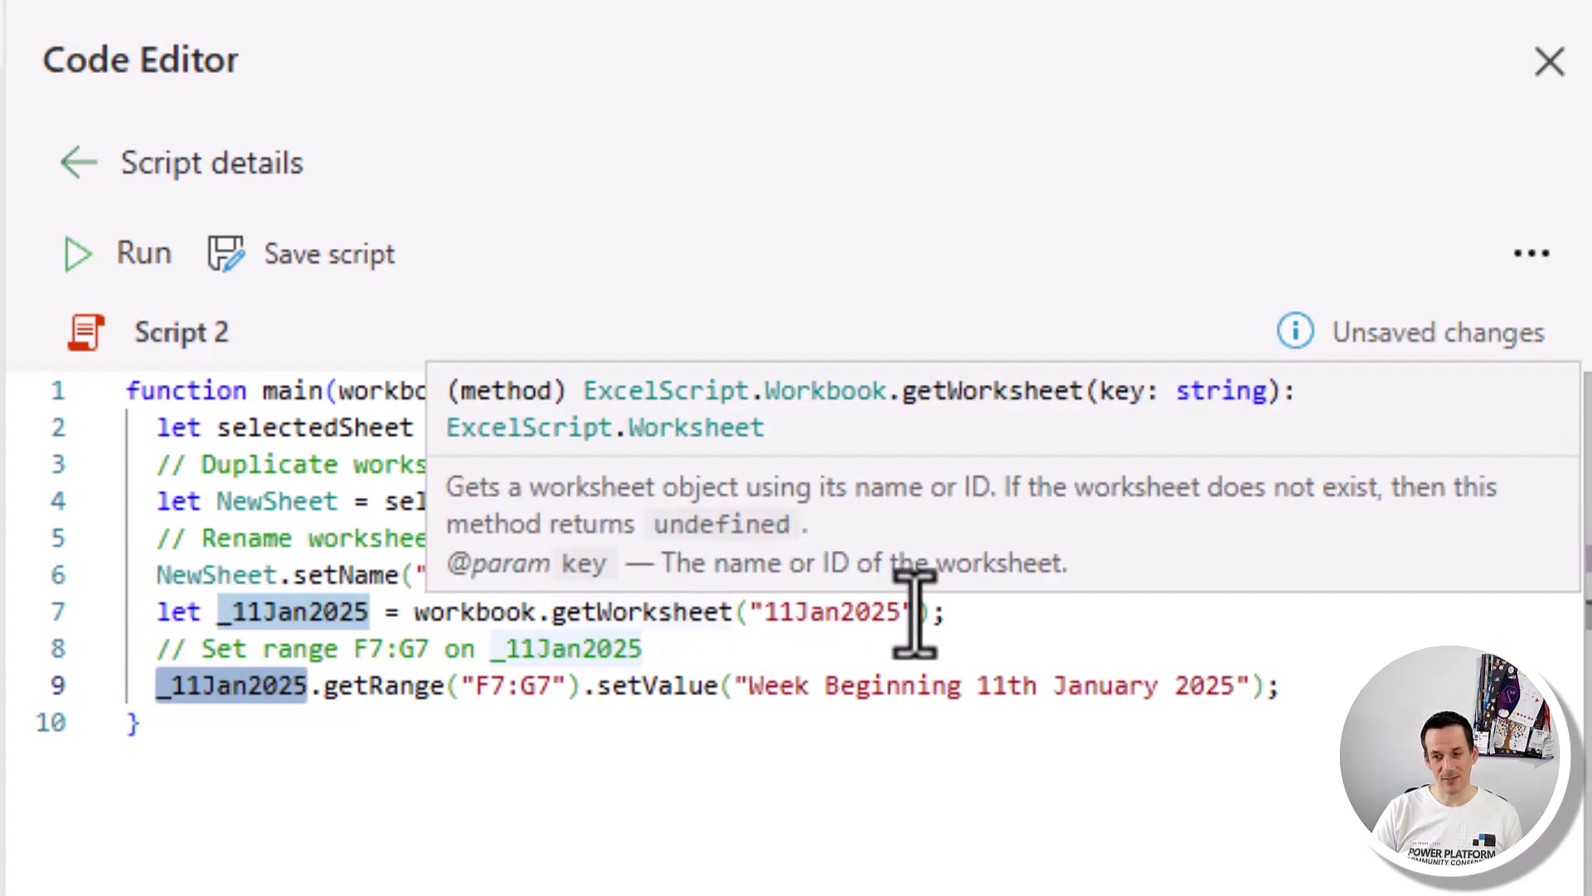
drag(914, 612, 768, 610)
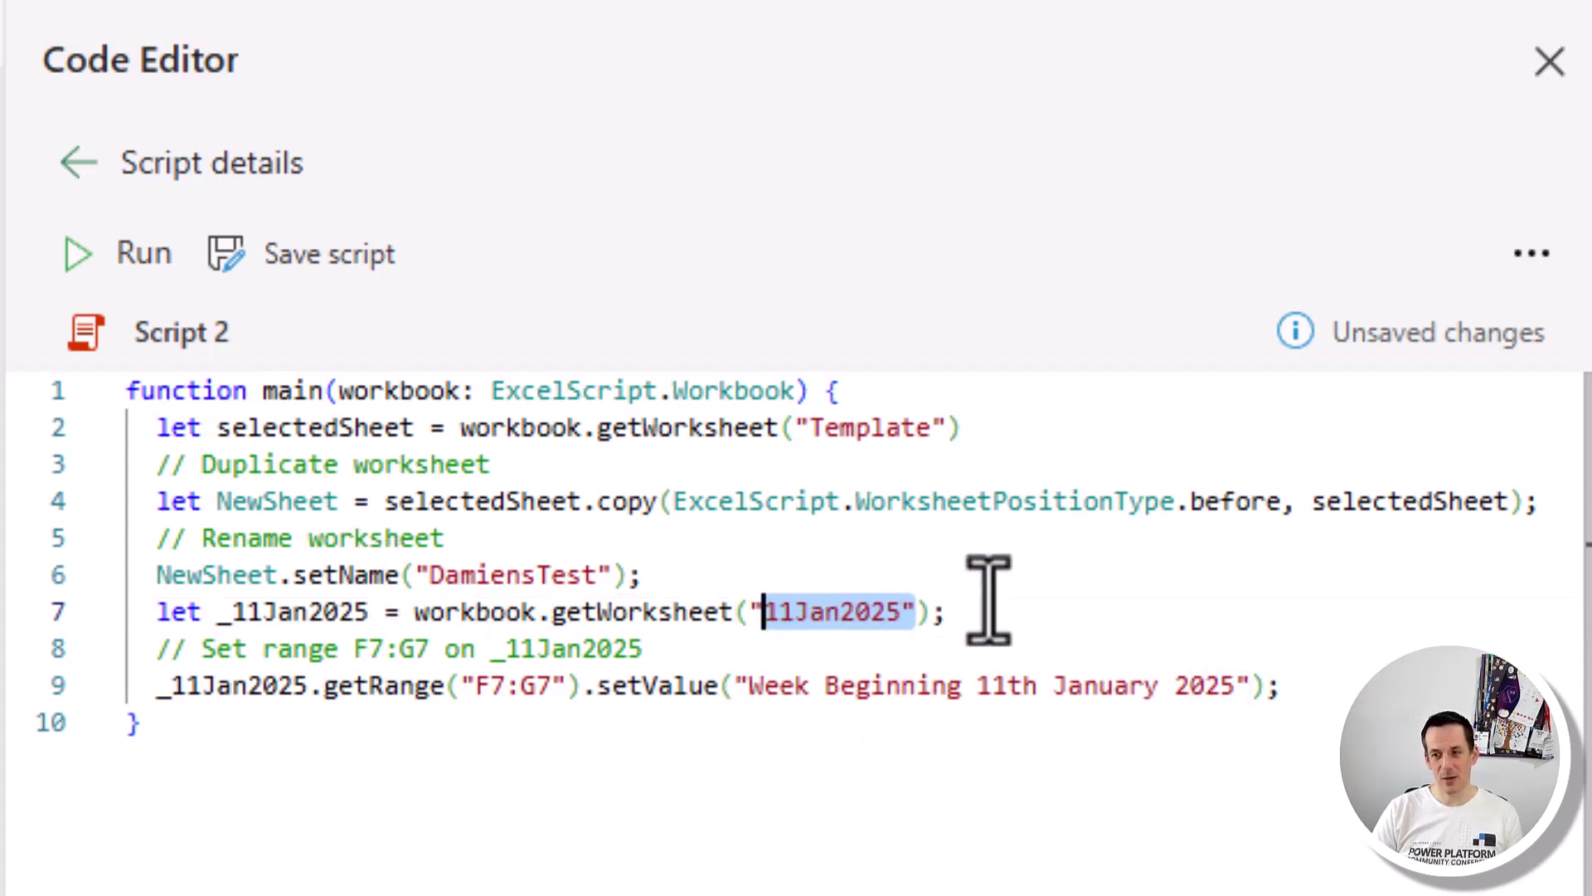
drag(987, 610, 110, 611)
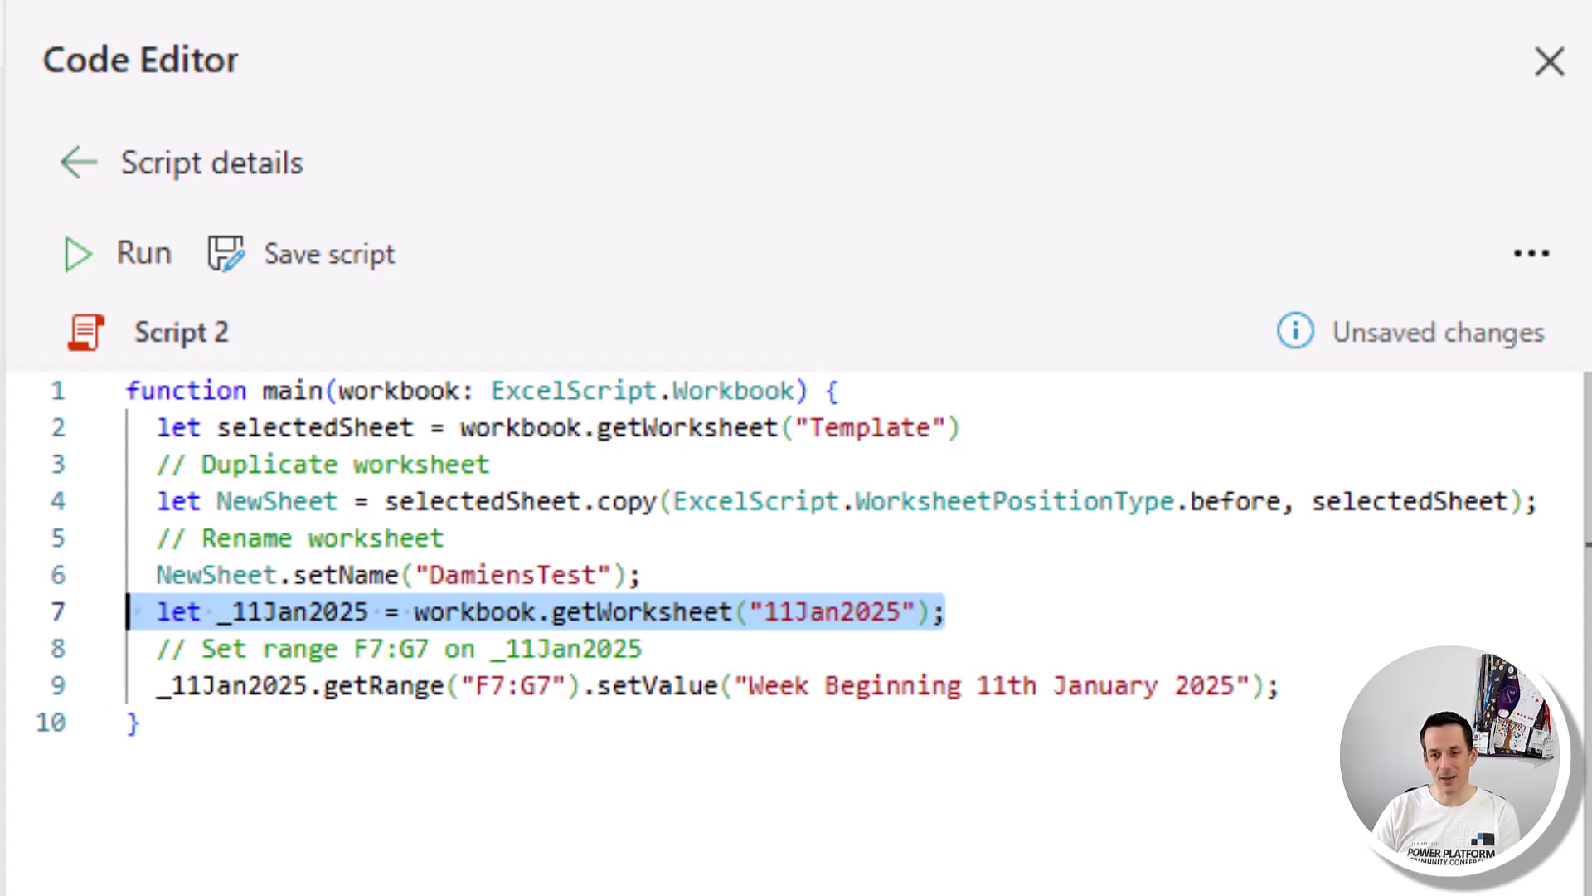
Step: Delete line 7 and point the set-value line at NewSheet instead of _11Jan2025
key(Delete)
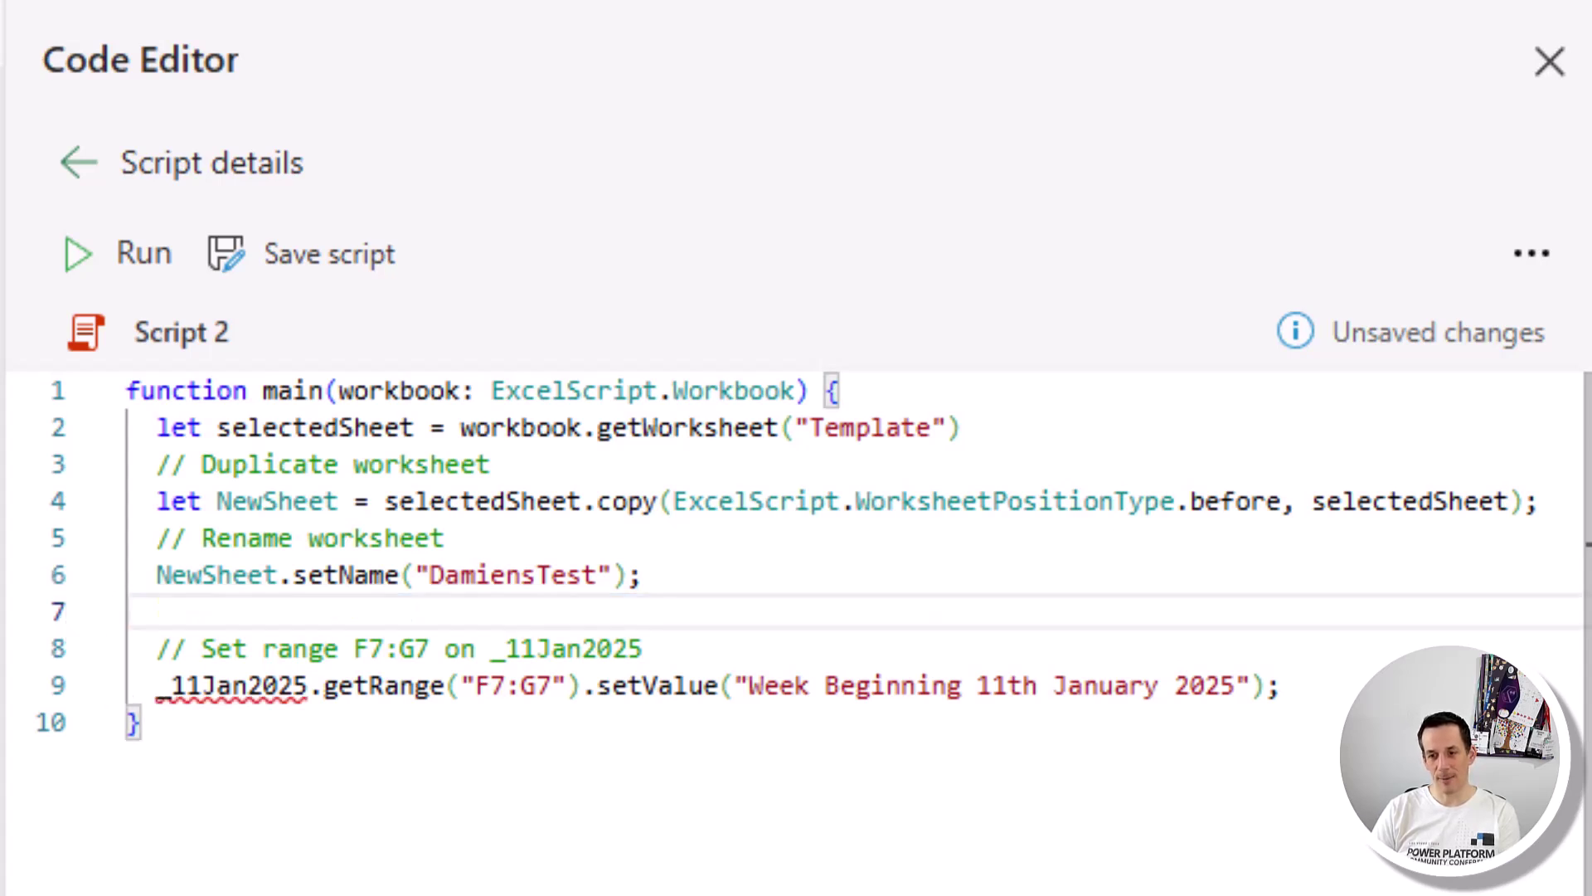
key(BackSpace)
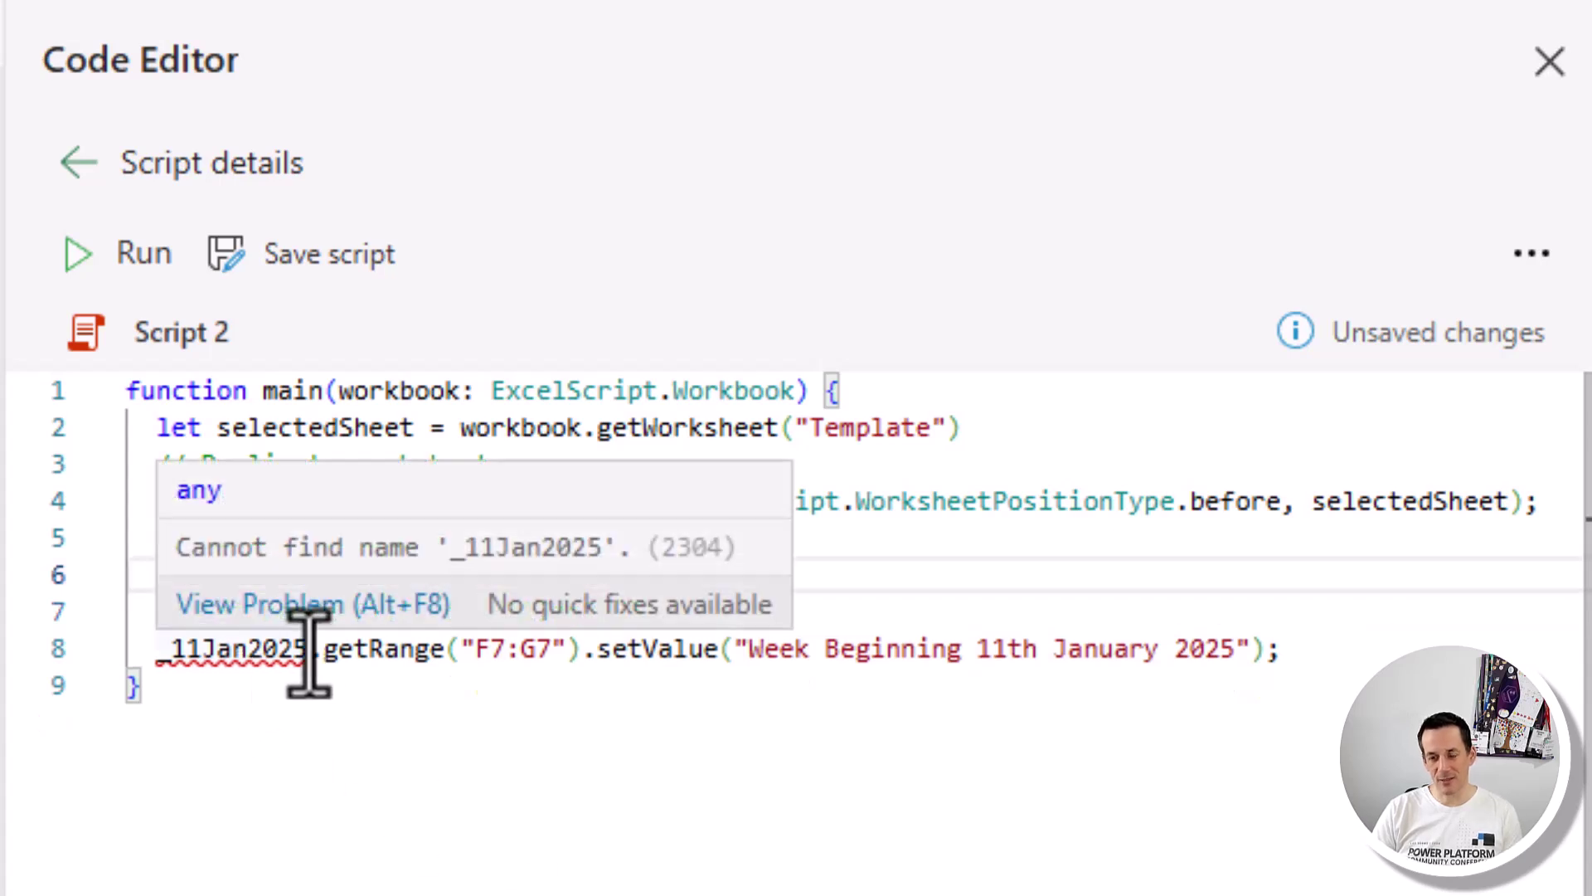
drag(312, 651, 154, 649)
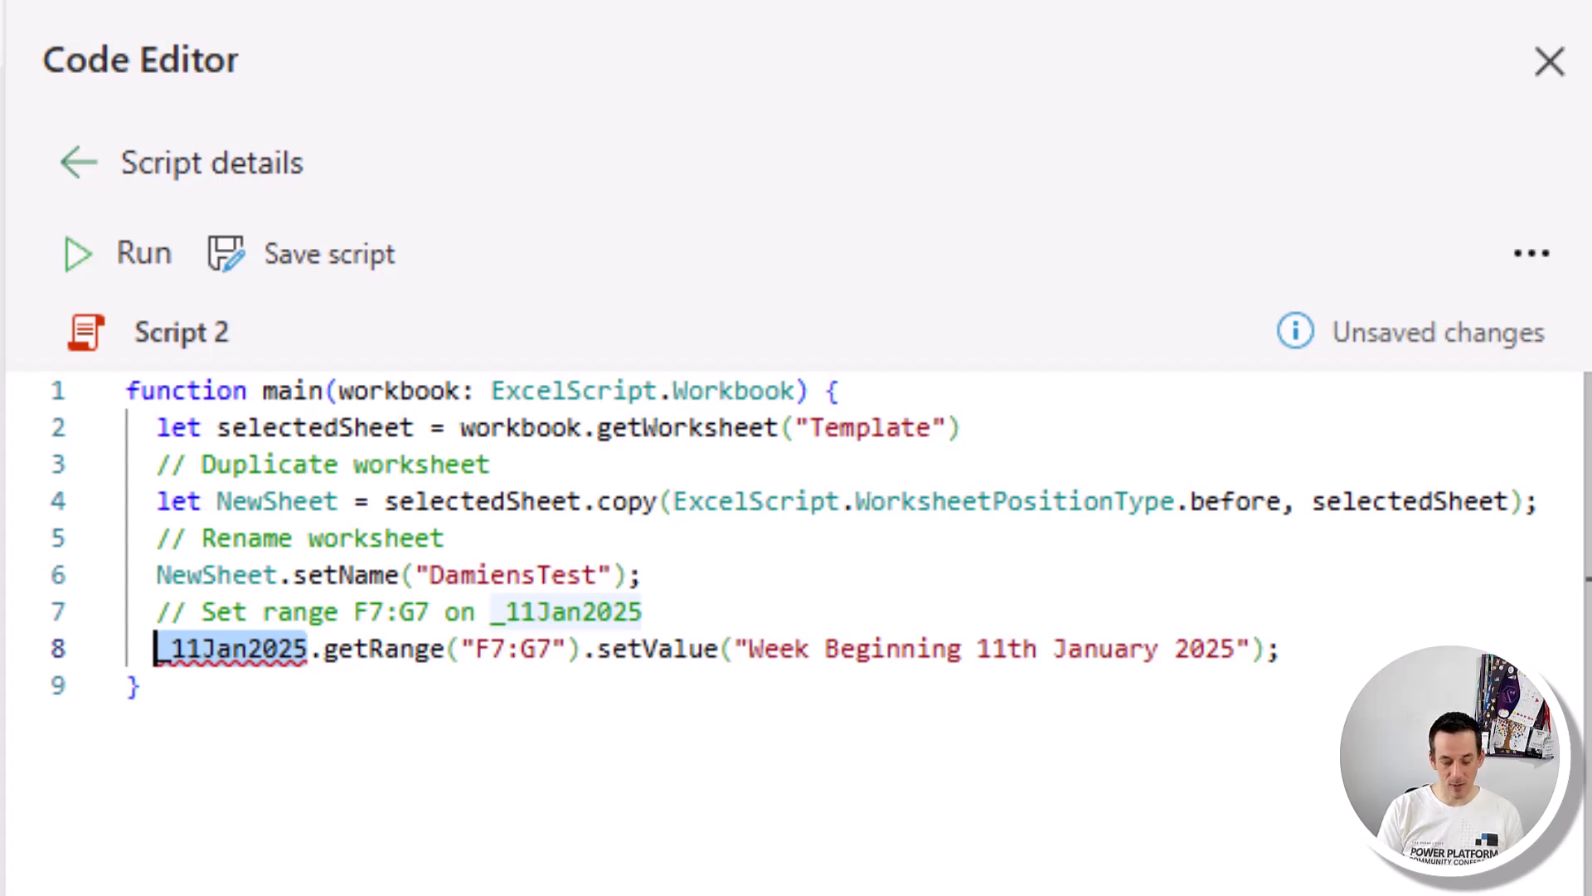
text(New)
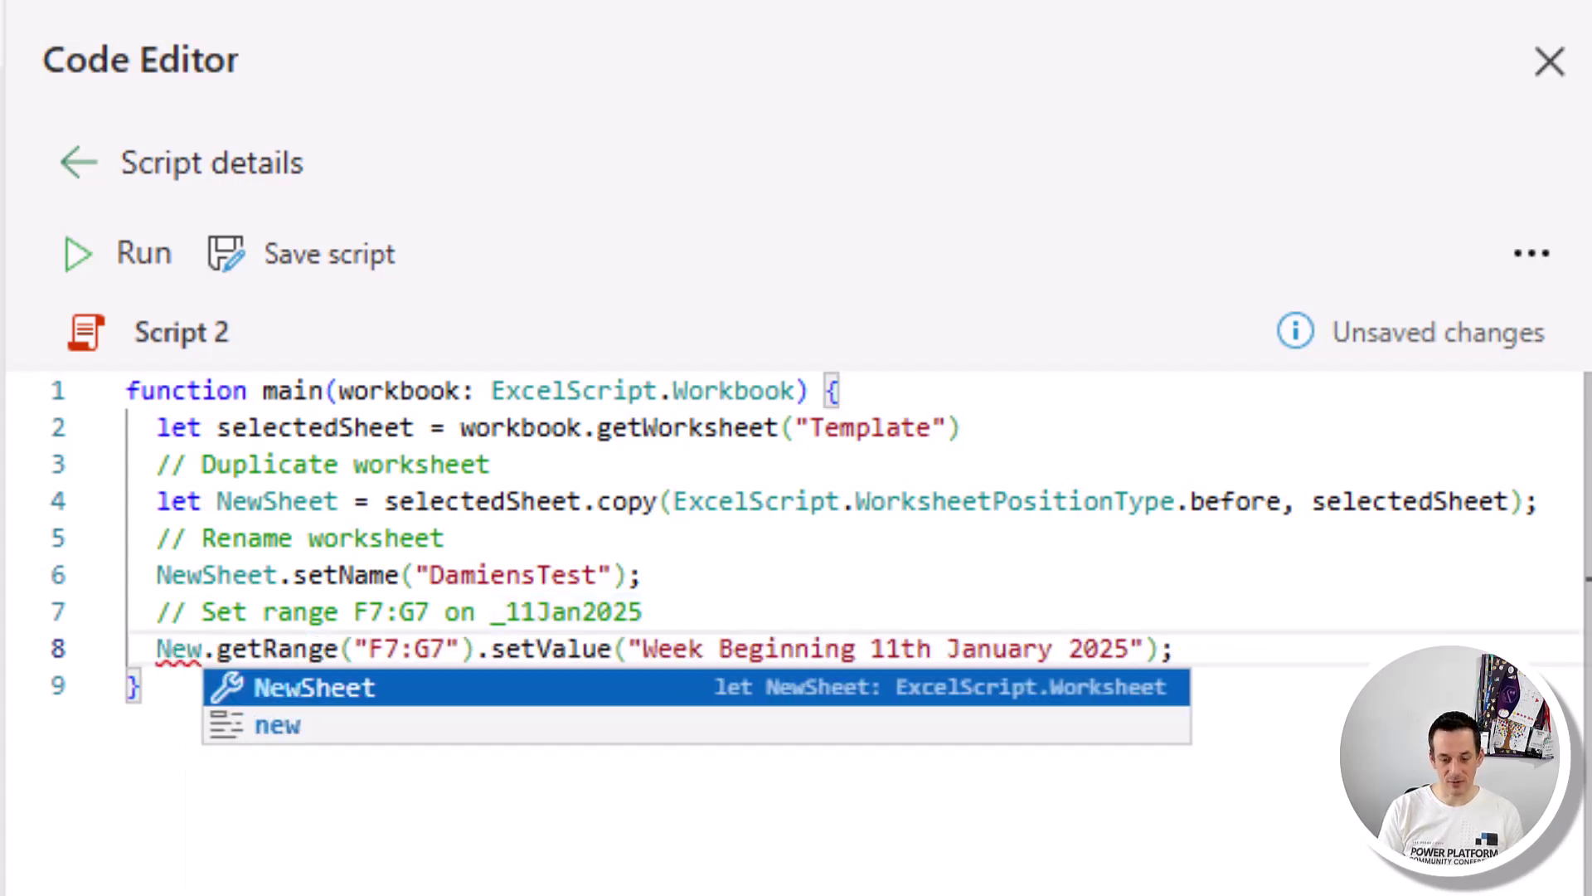
text(Sheet)
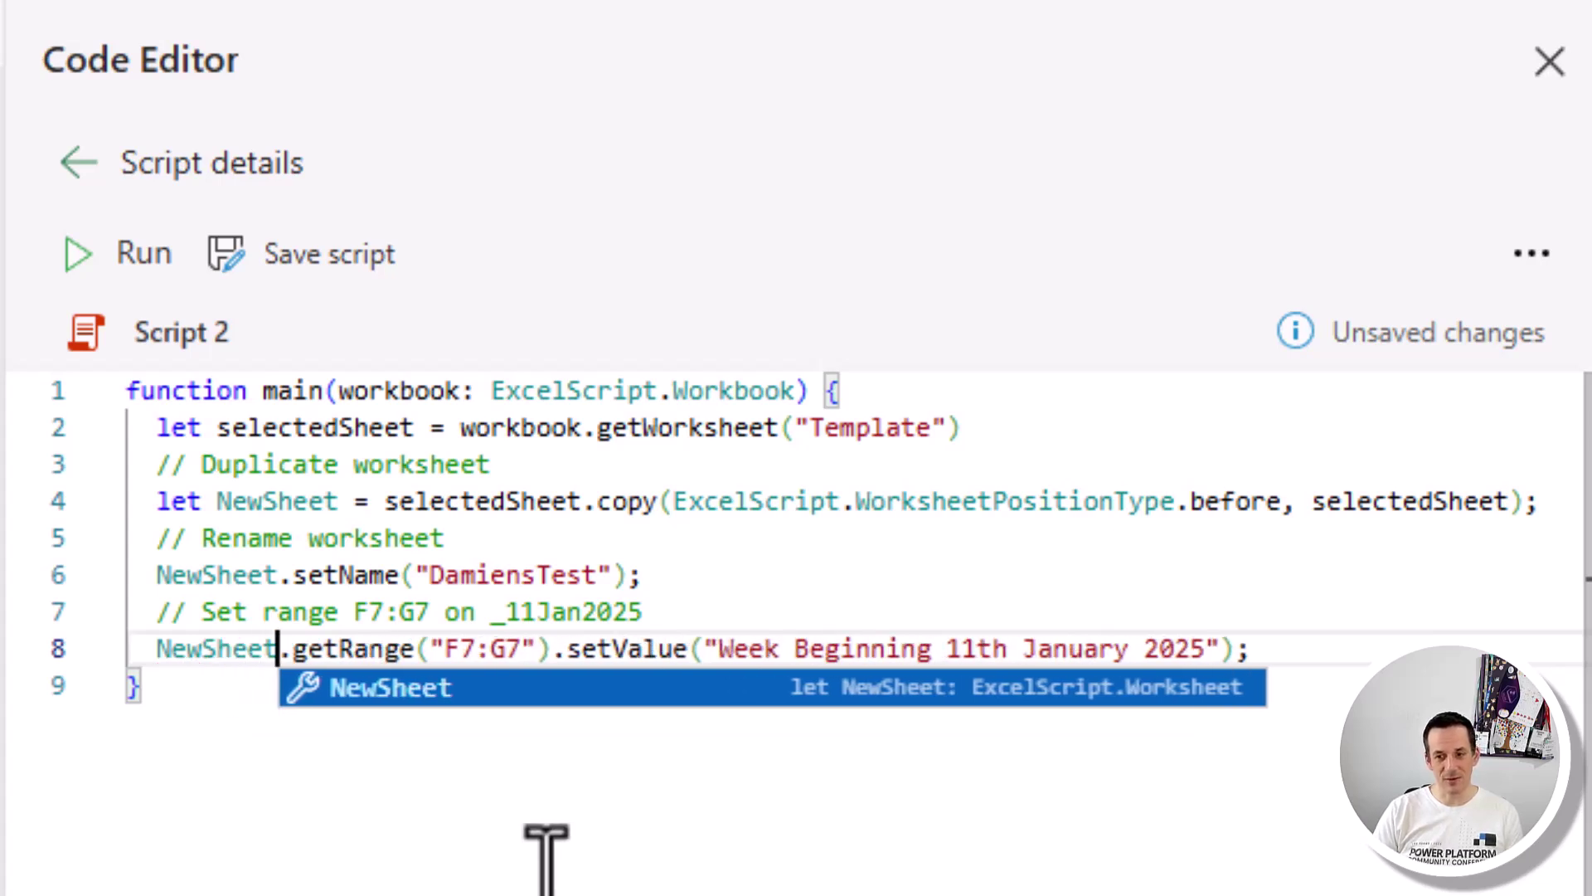
key(Escape)
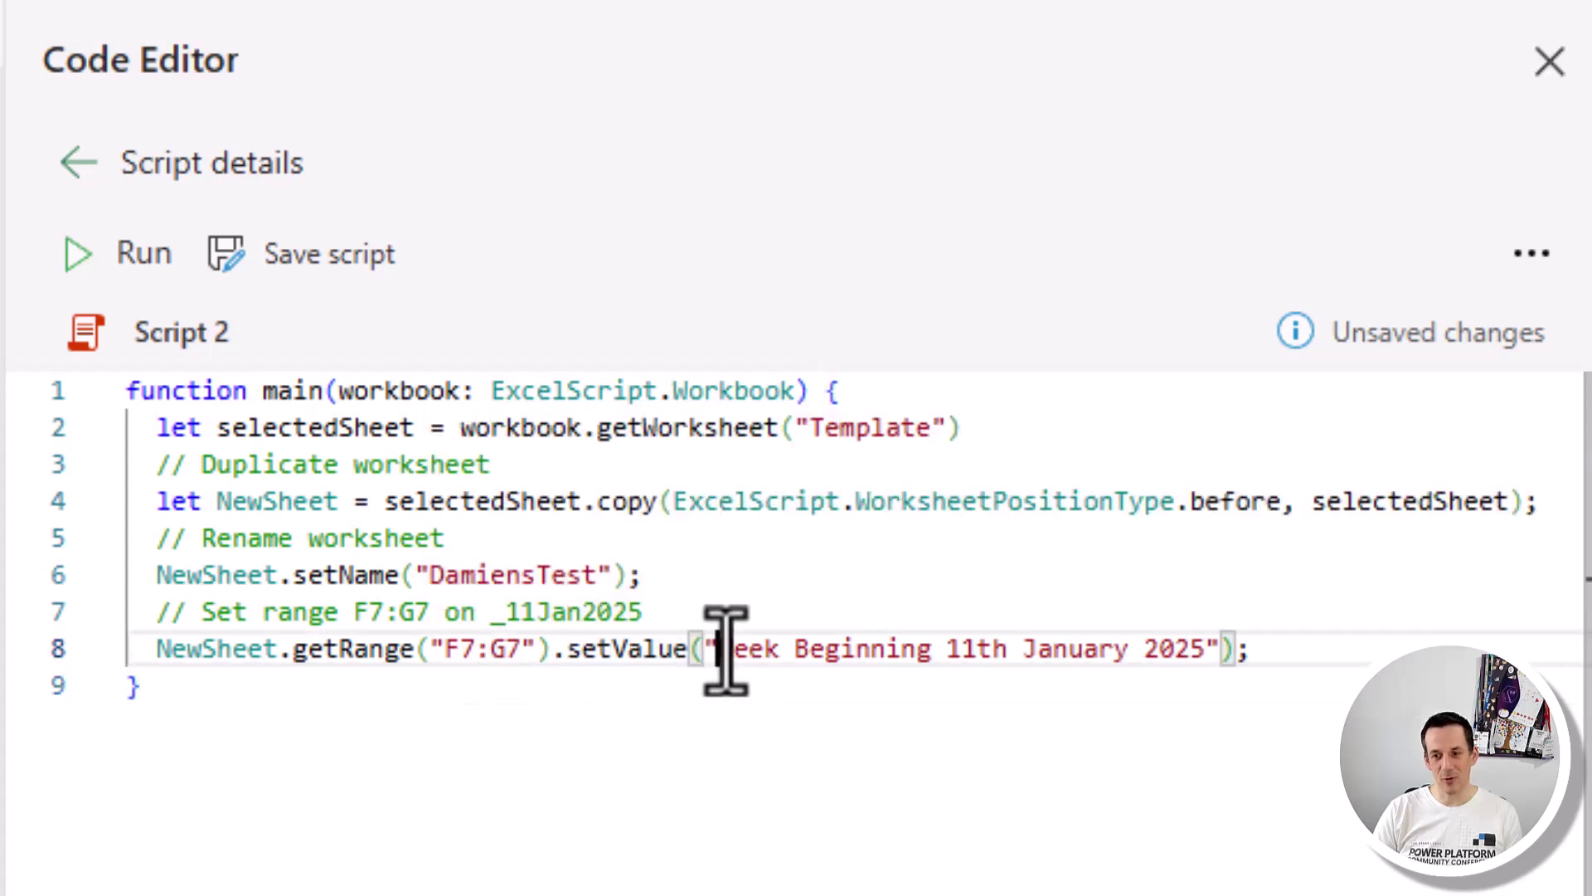
Step: Change the setValue text to "Week Beginning - Damiens Test"
drag(719, 648, 1205, 648)
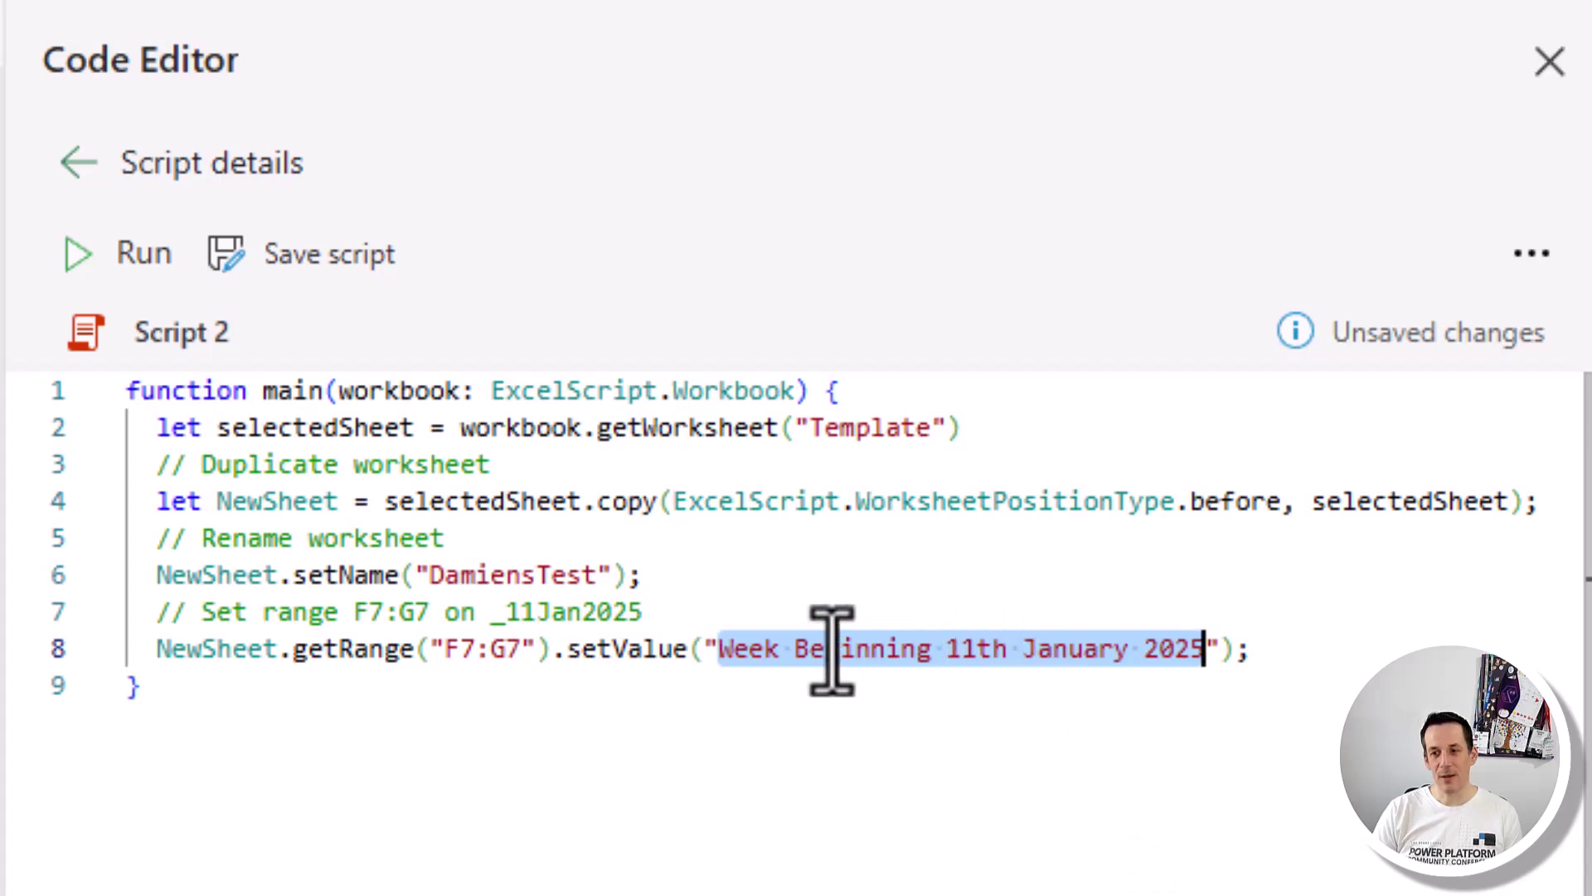
drag(950, 649, 1205, 648)
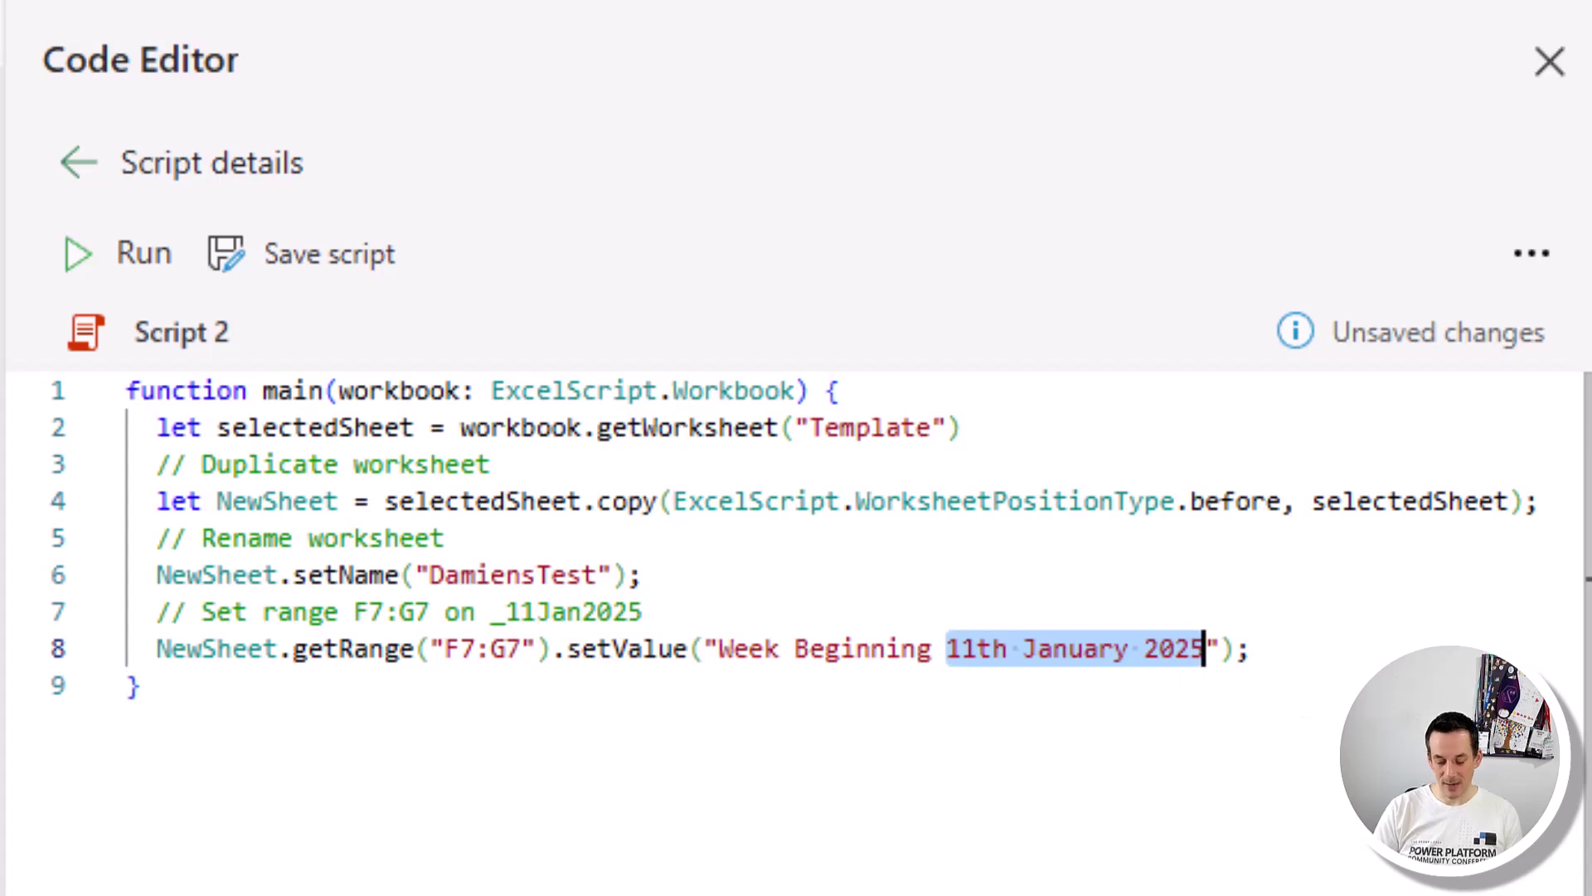
text(- Damiens Test)
key(End)
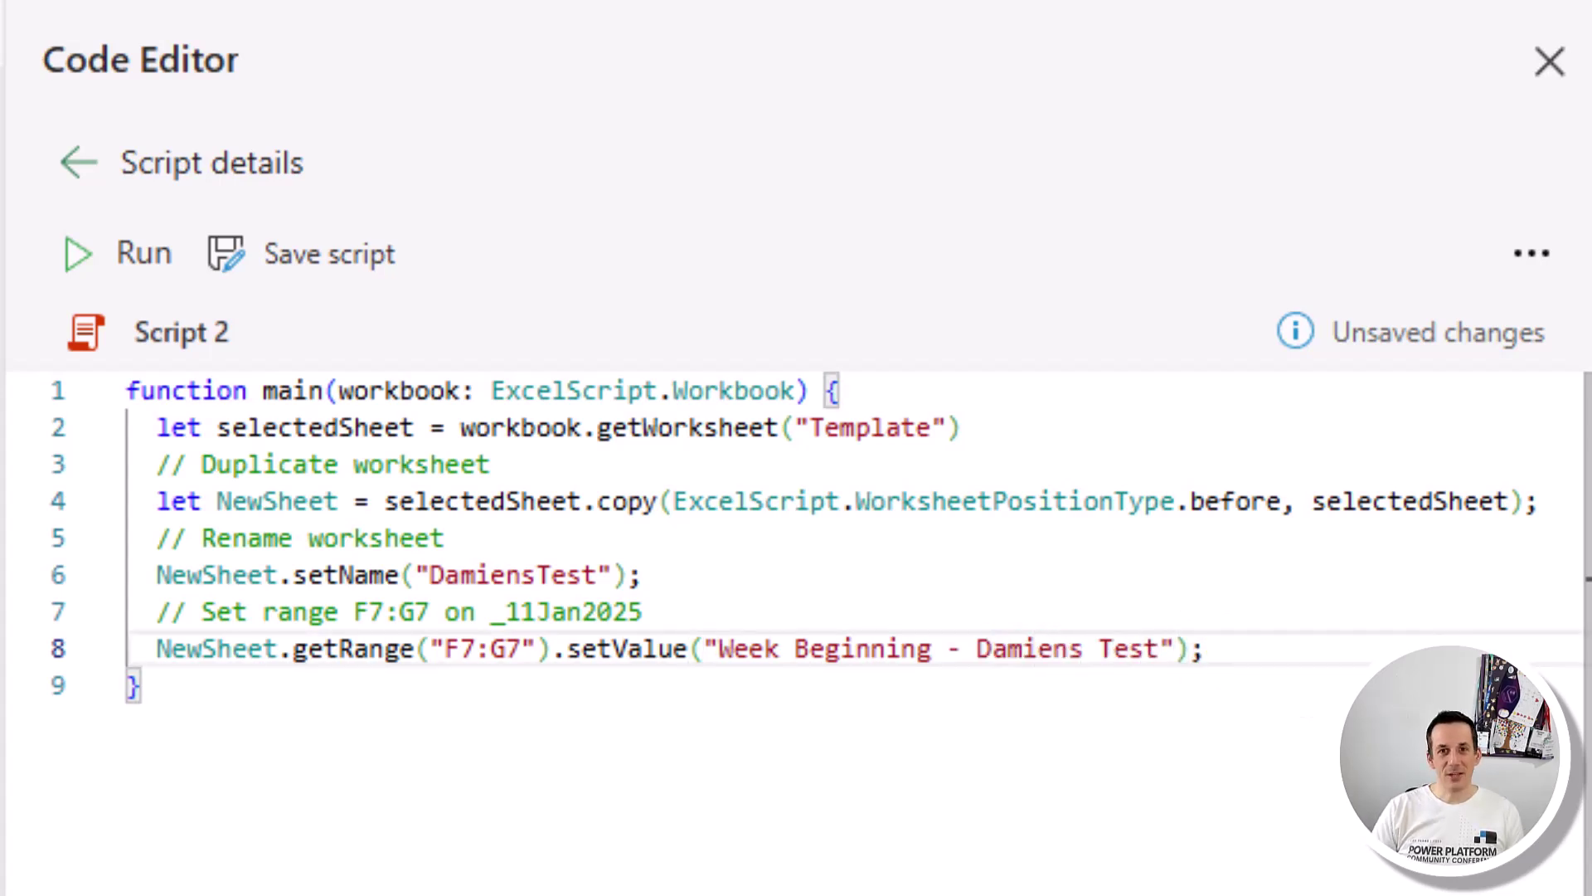
Step: Replace the 'Script 2' name with DuplicateWorksheet and save the script
click(243, 338)
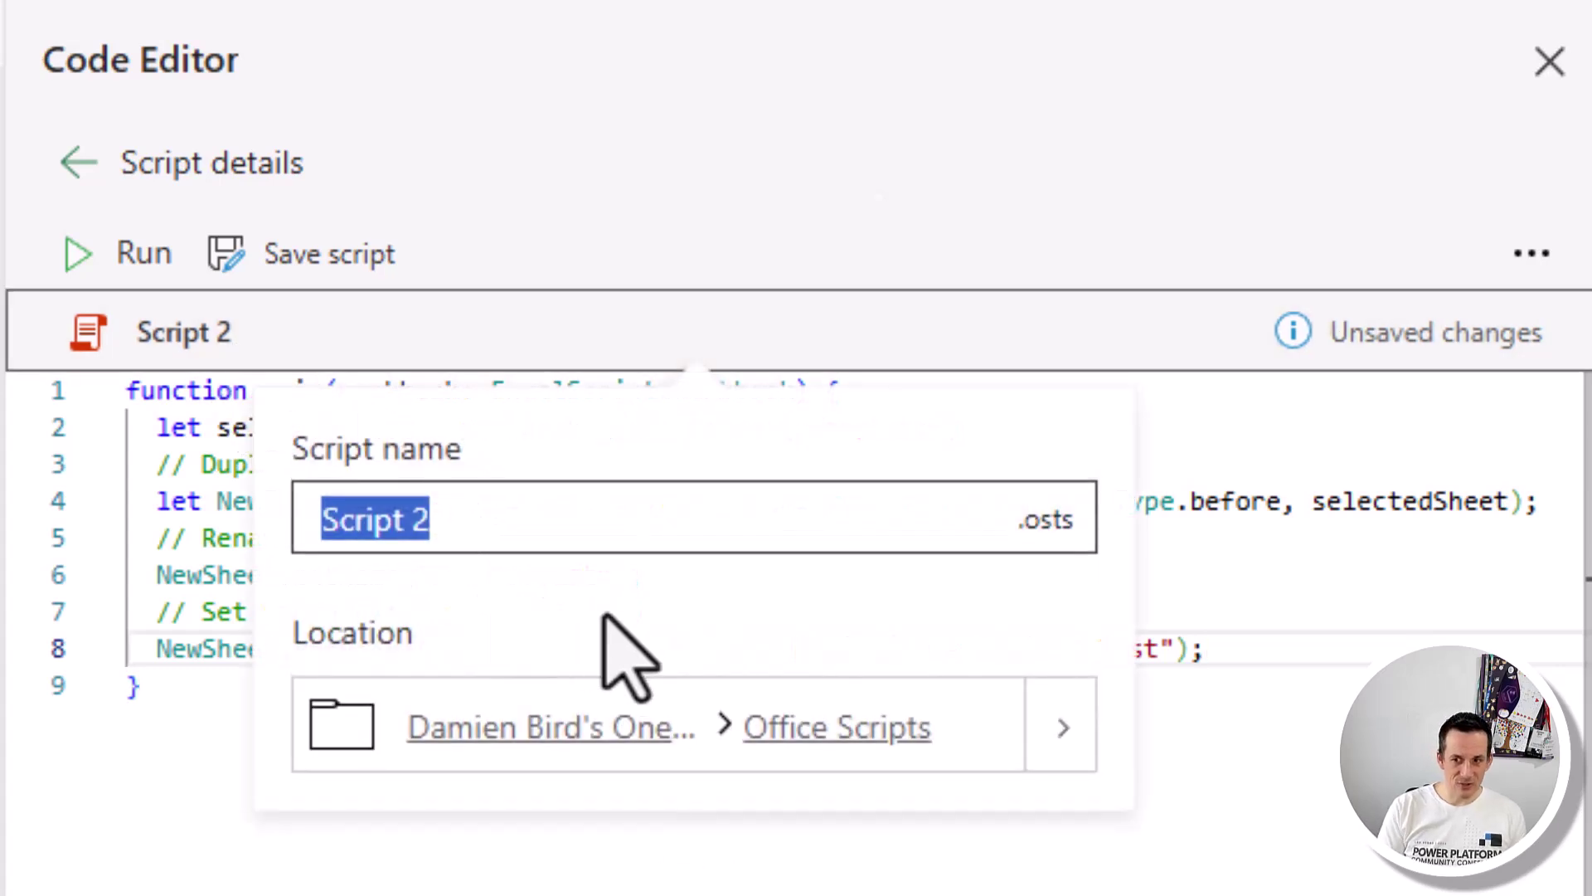
key(BackSpace)
text(D)
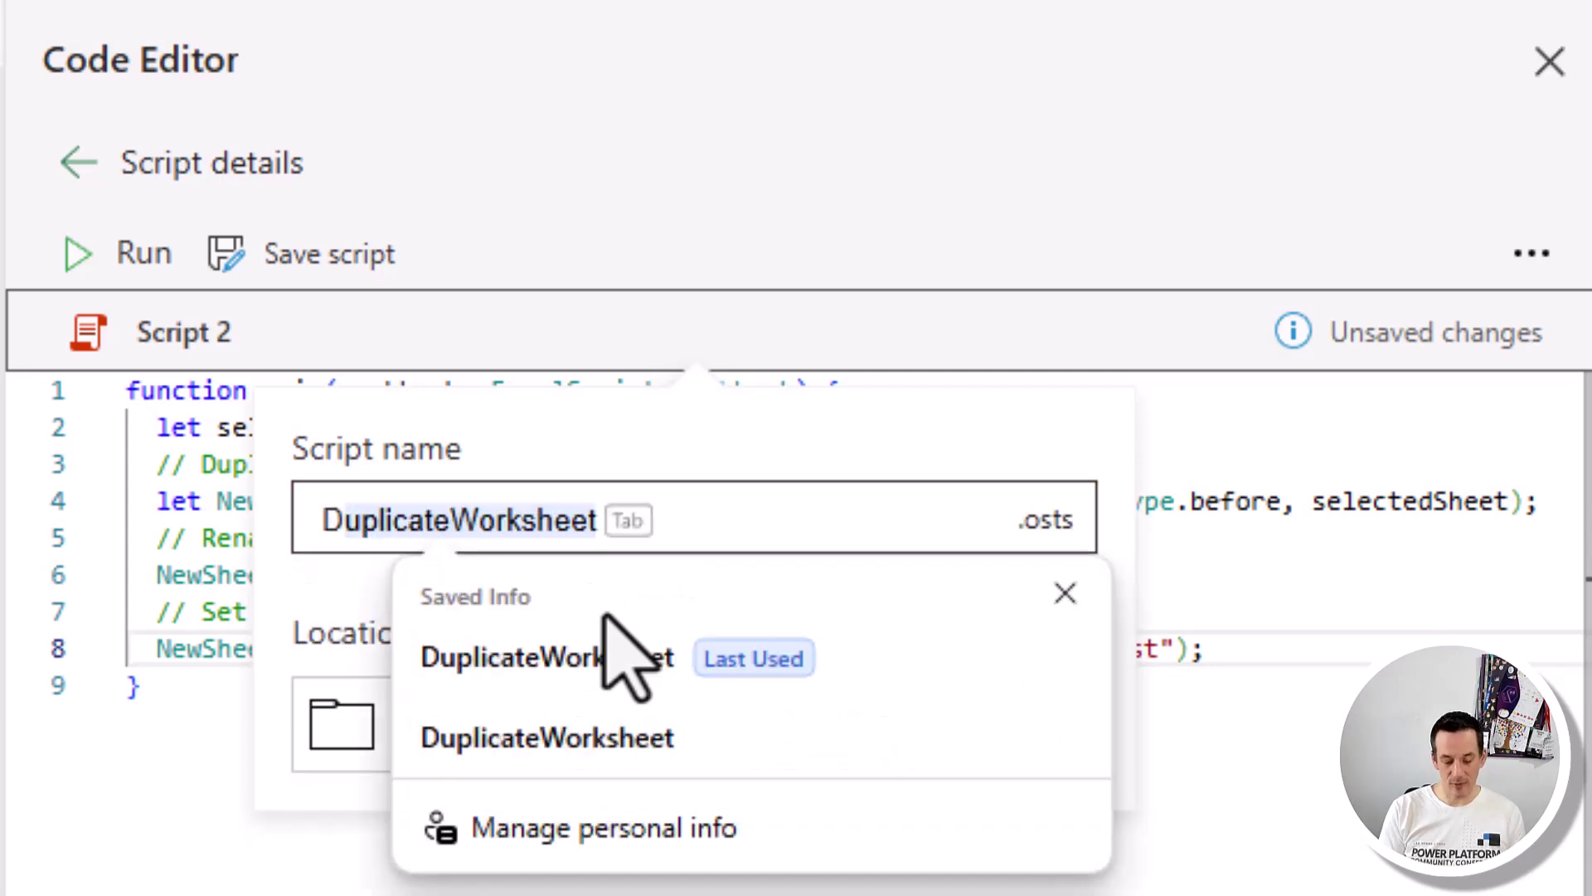
text(uplicate)
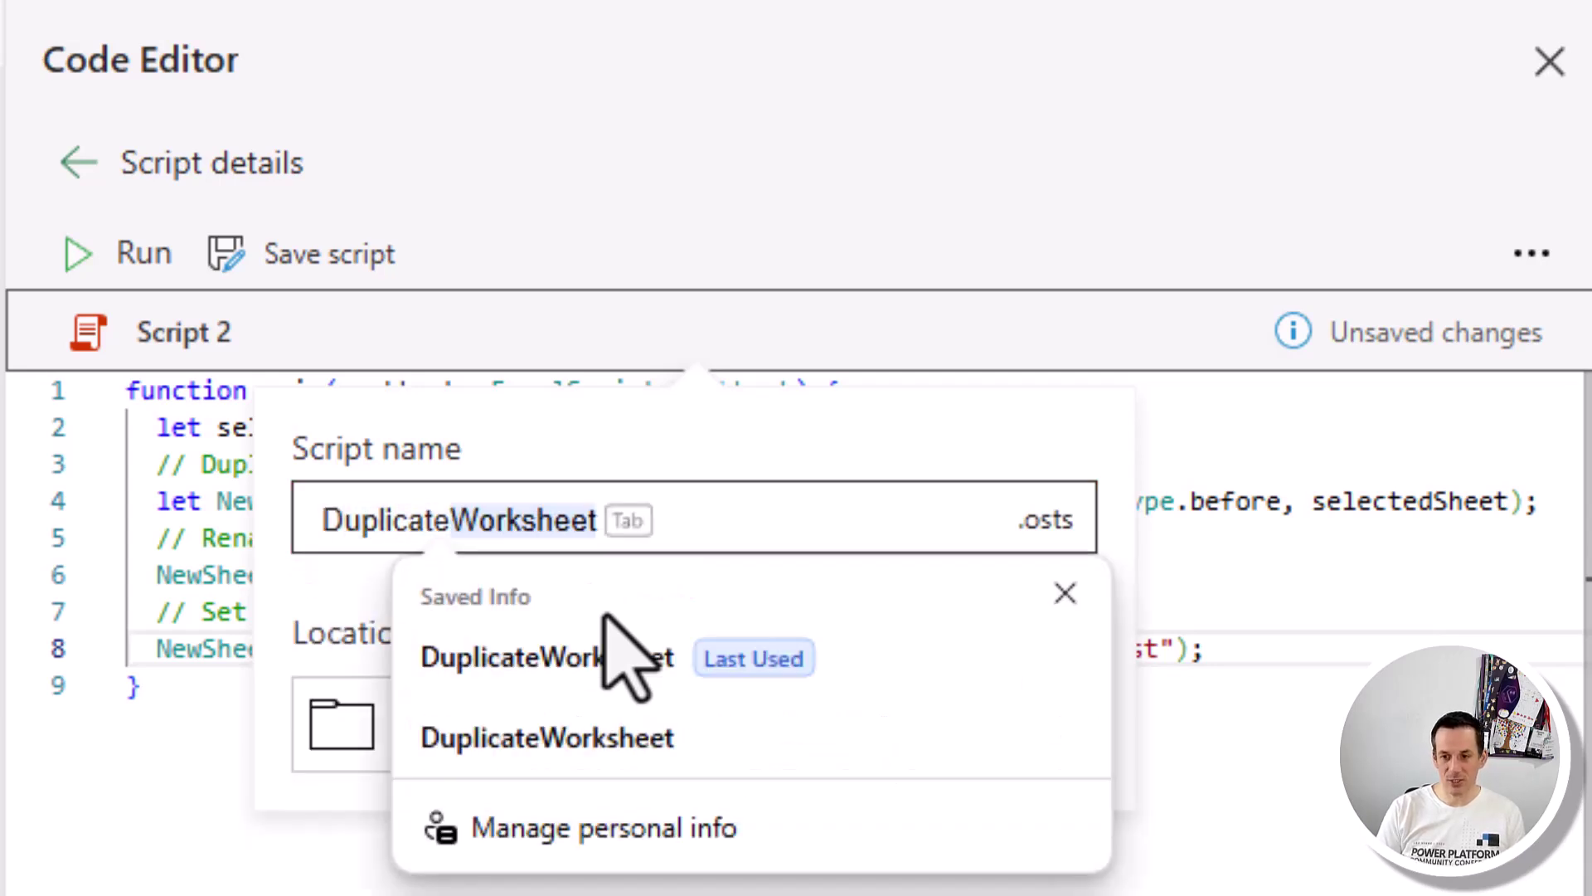
click(603, 647)
key(Return)
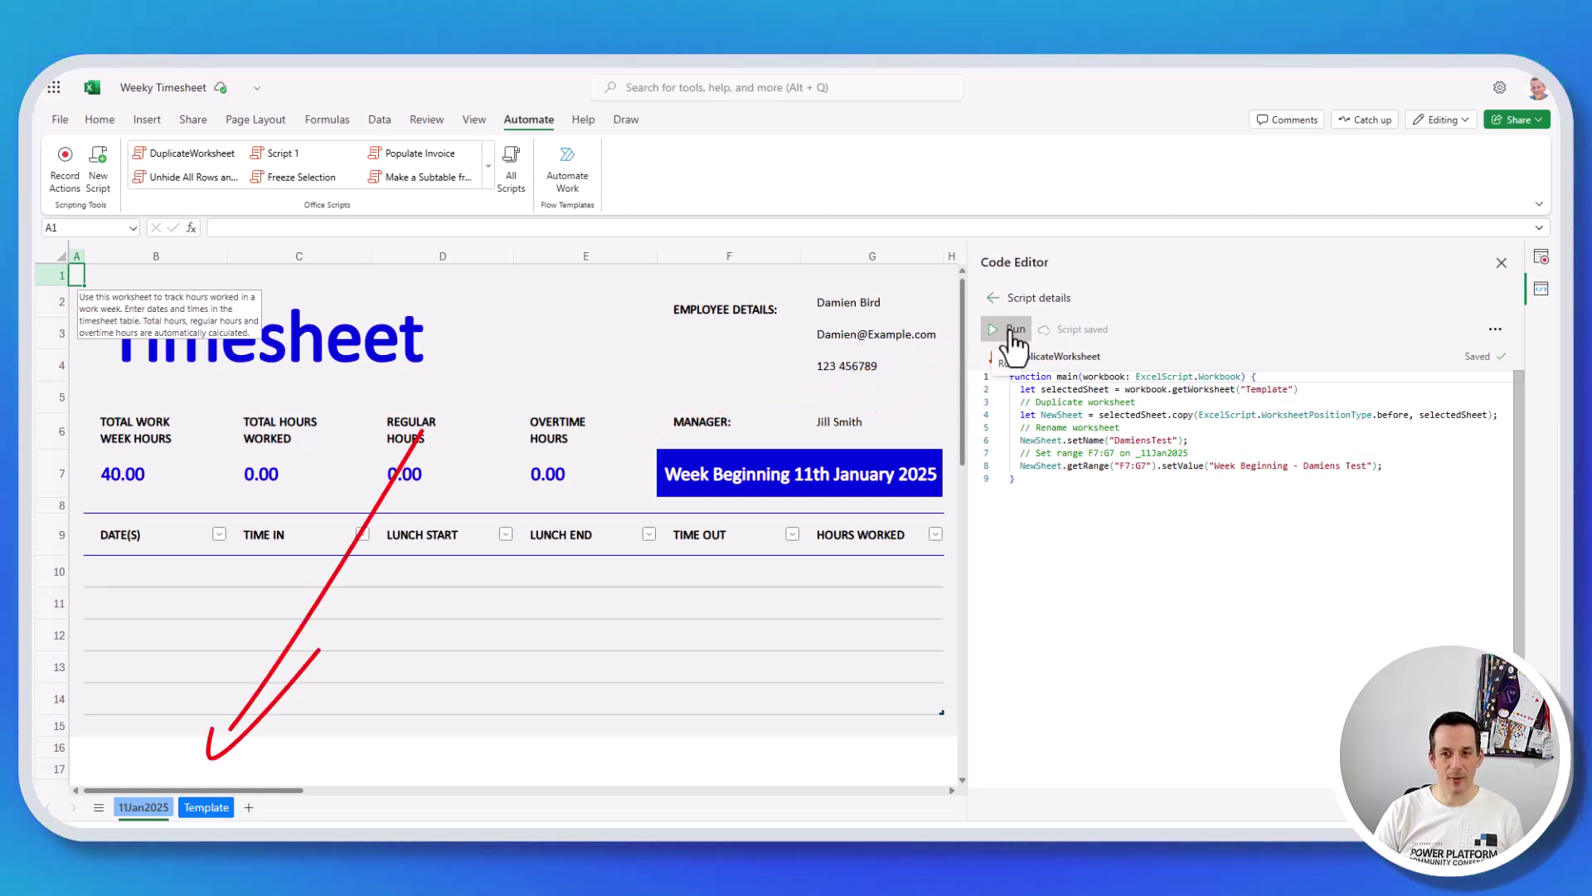
Step: Run DuplicateWorksheet and check the new DamiensTest sheet, then return to the function signature
click(1014, 334)
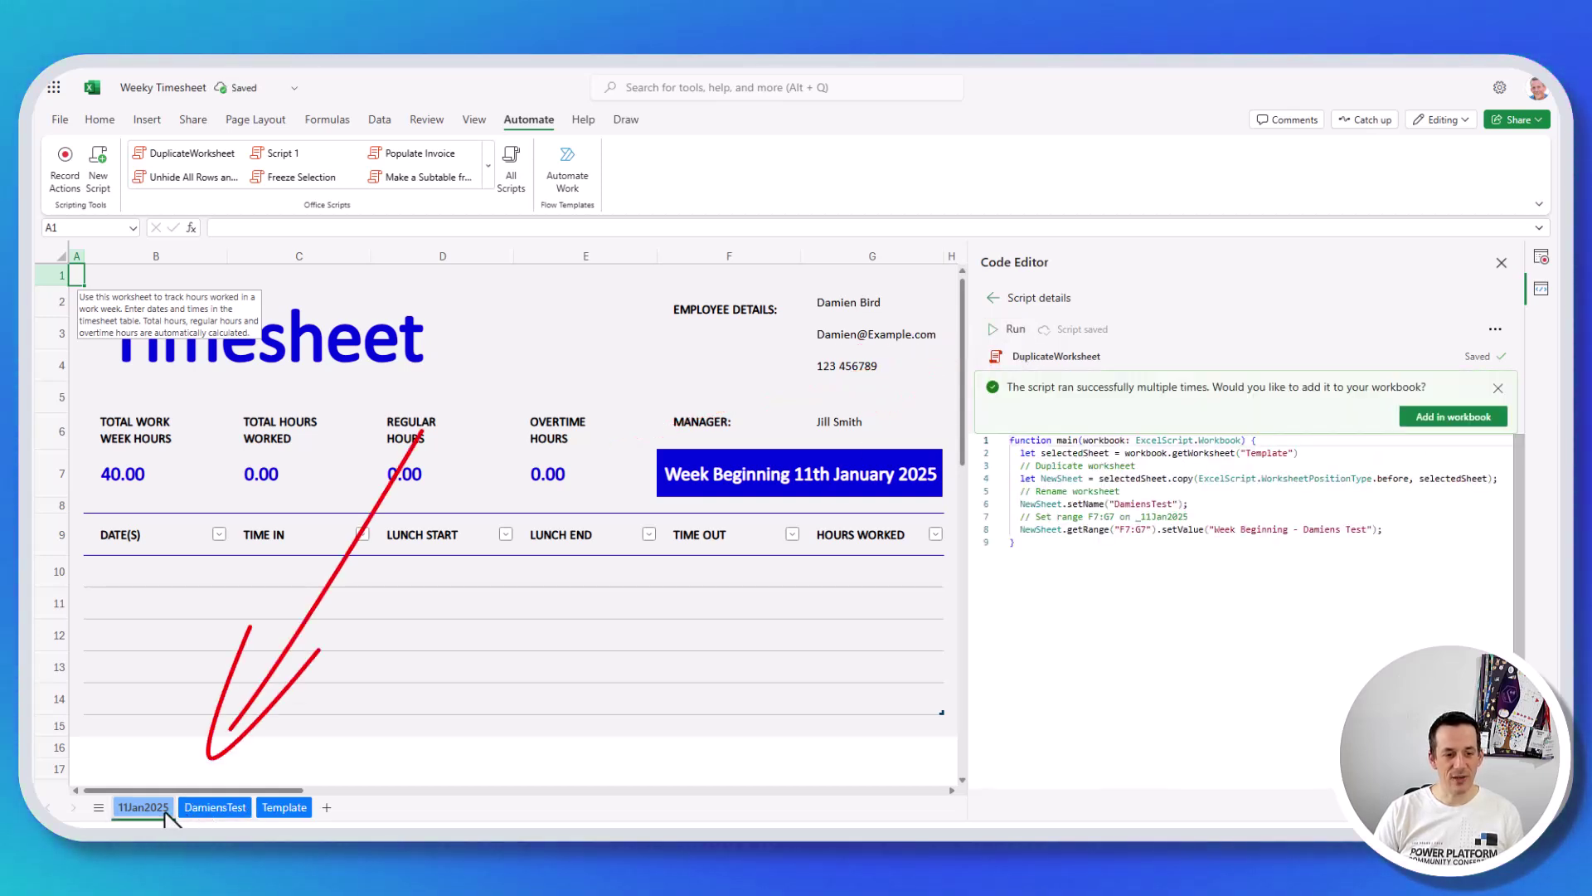
click(212, 809)
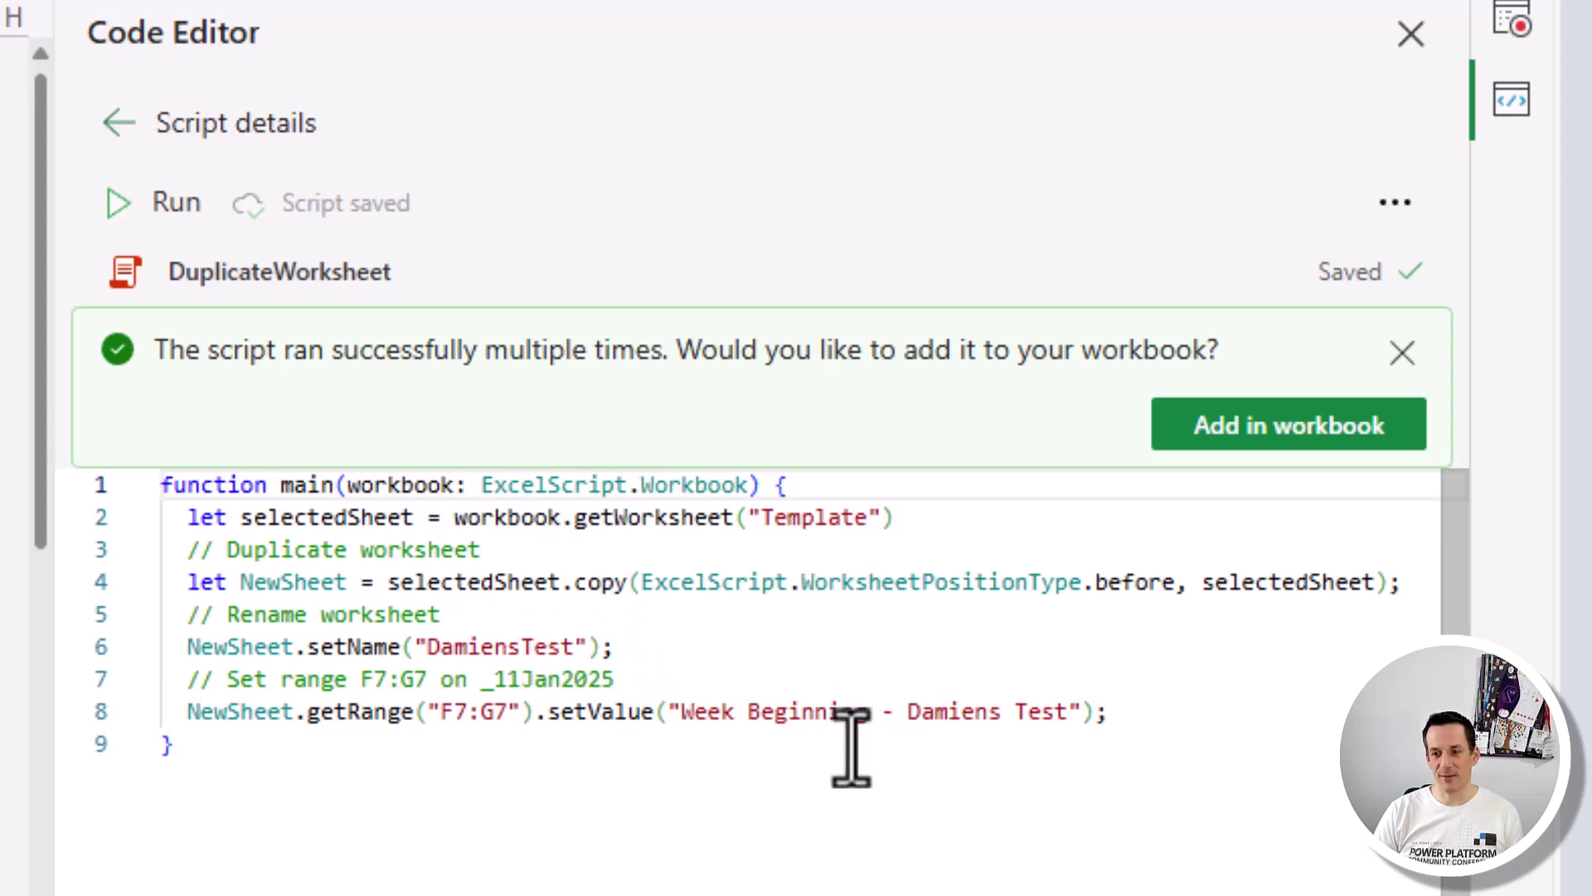
click(1099, 715)
text(;)
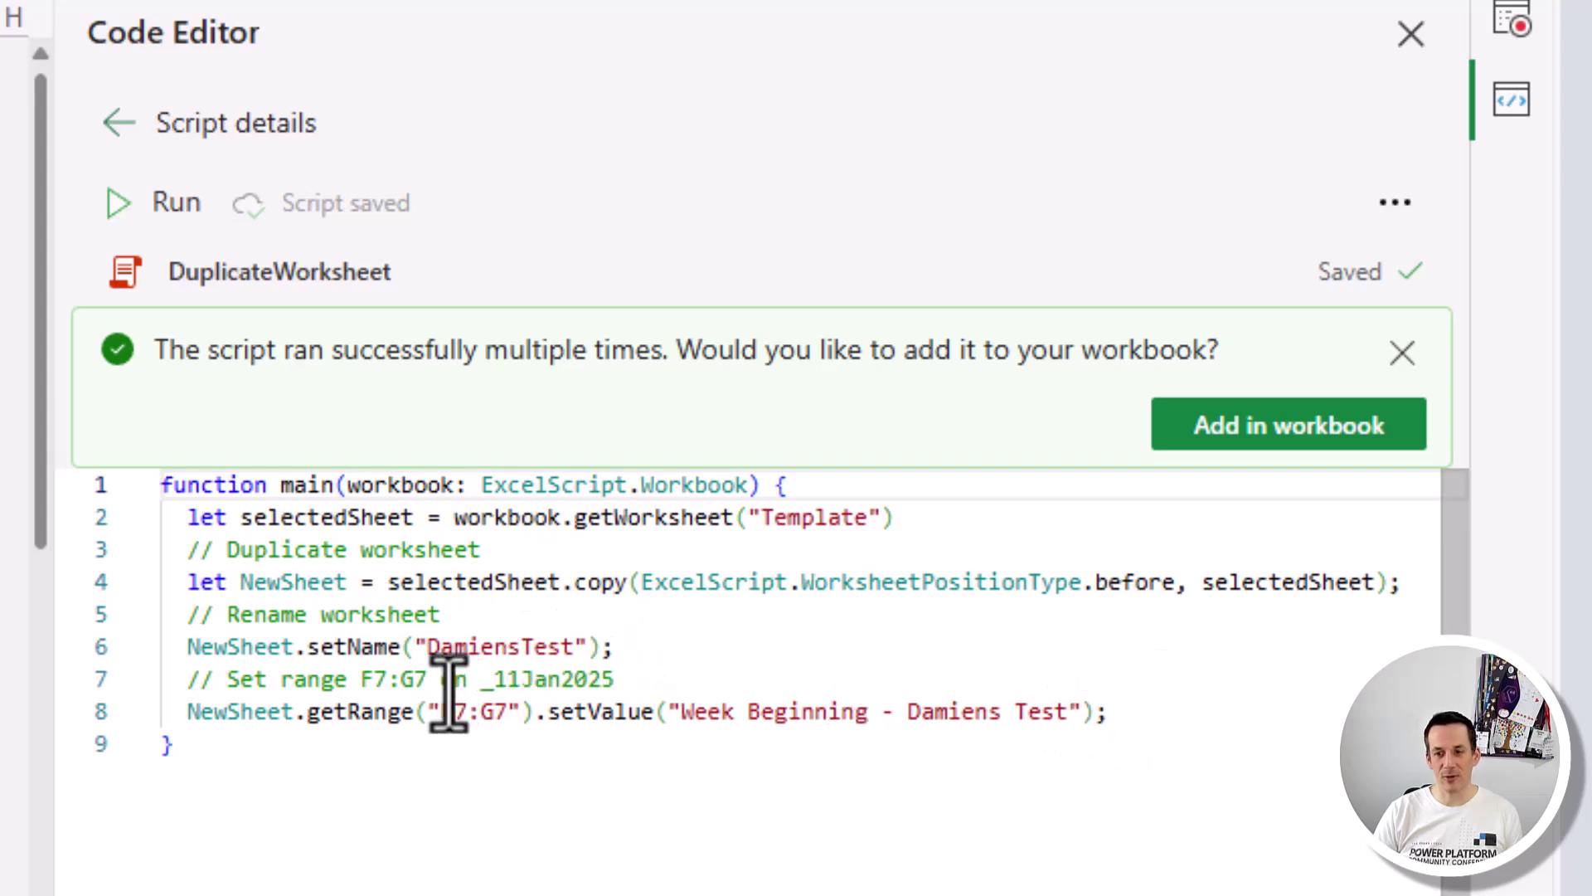
double_click(745, 486)
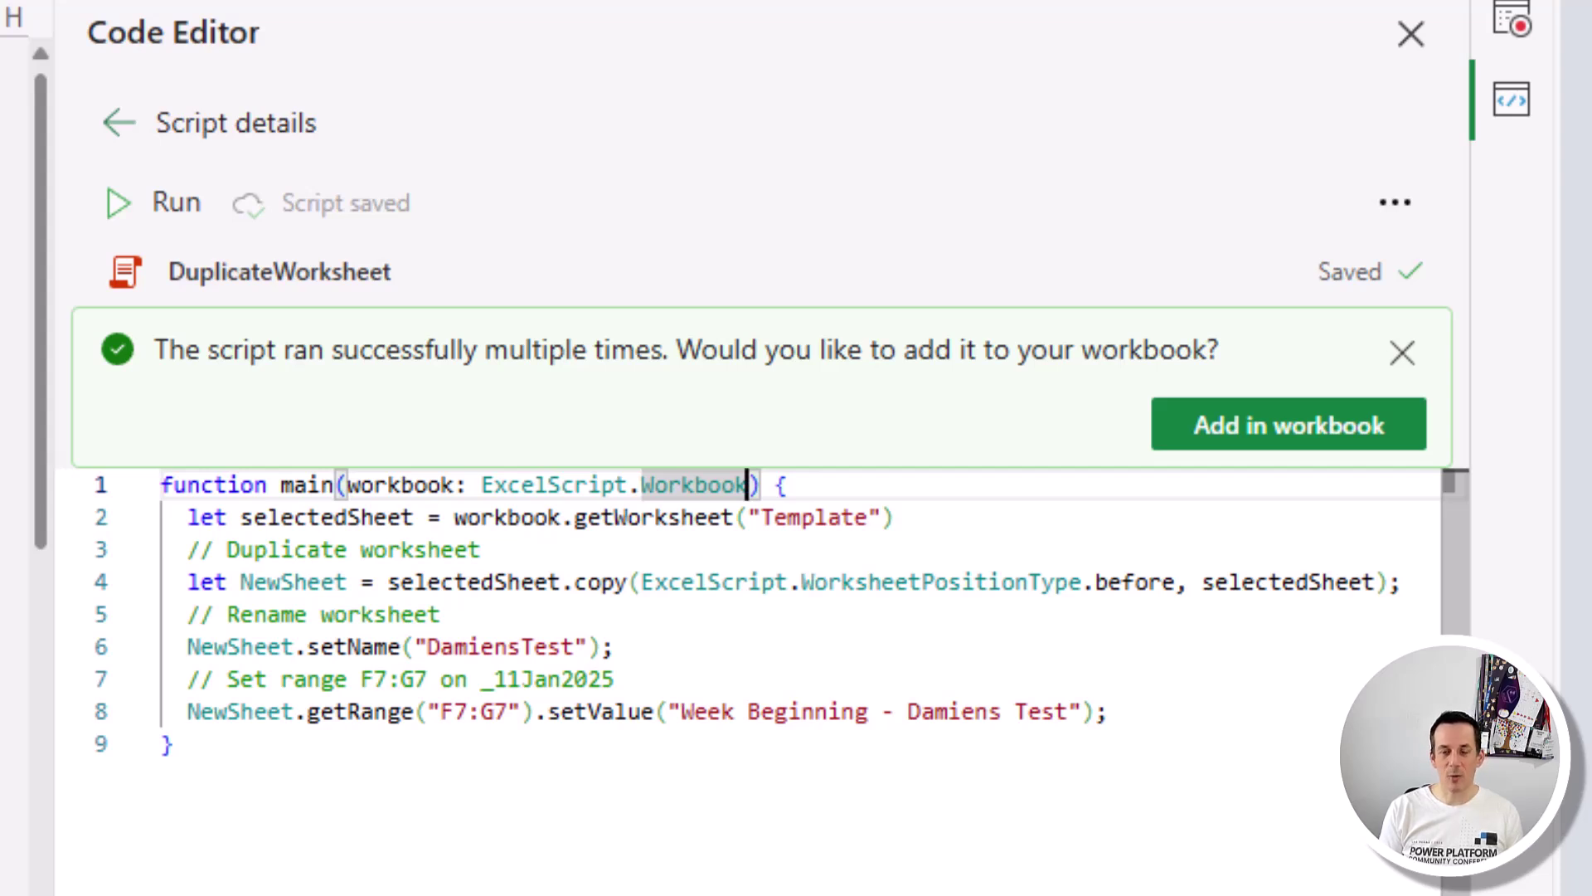
text(,)
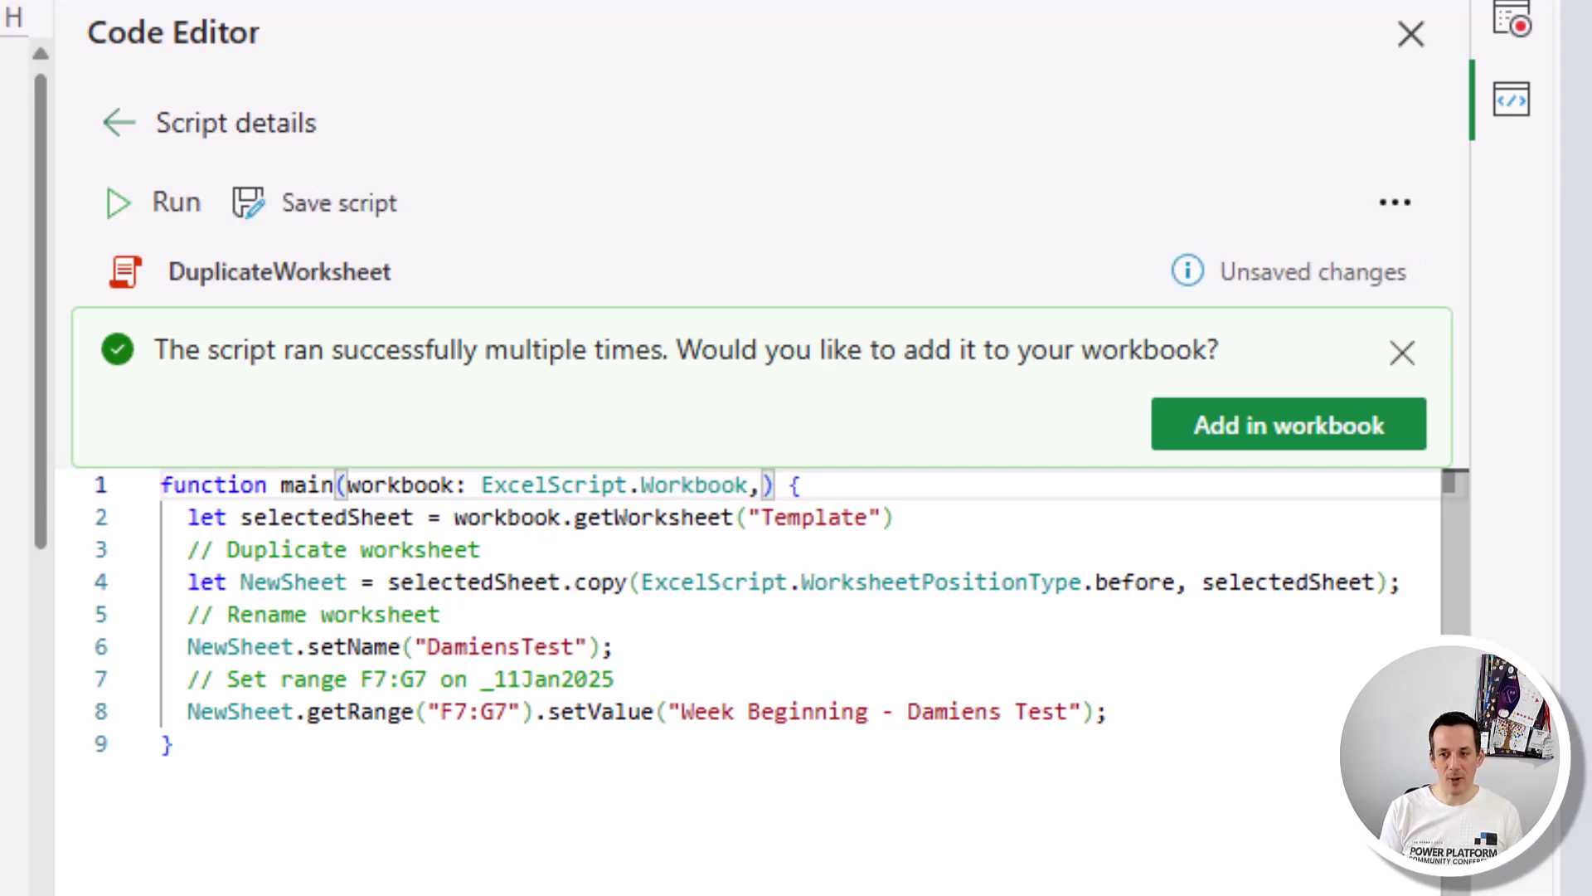
Step: Add 'SheetName: string' and 'SheetText: string' parameters after ExcelScript.Workbook in main
key(Return)
key(Return)
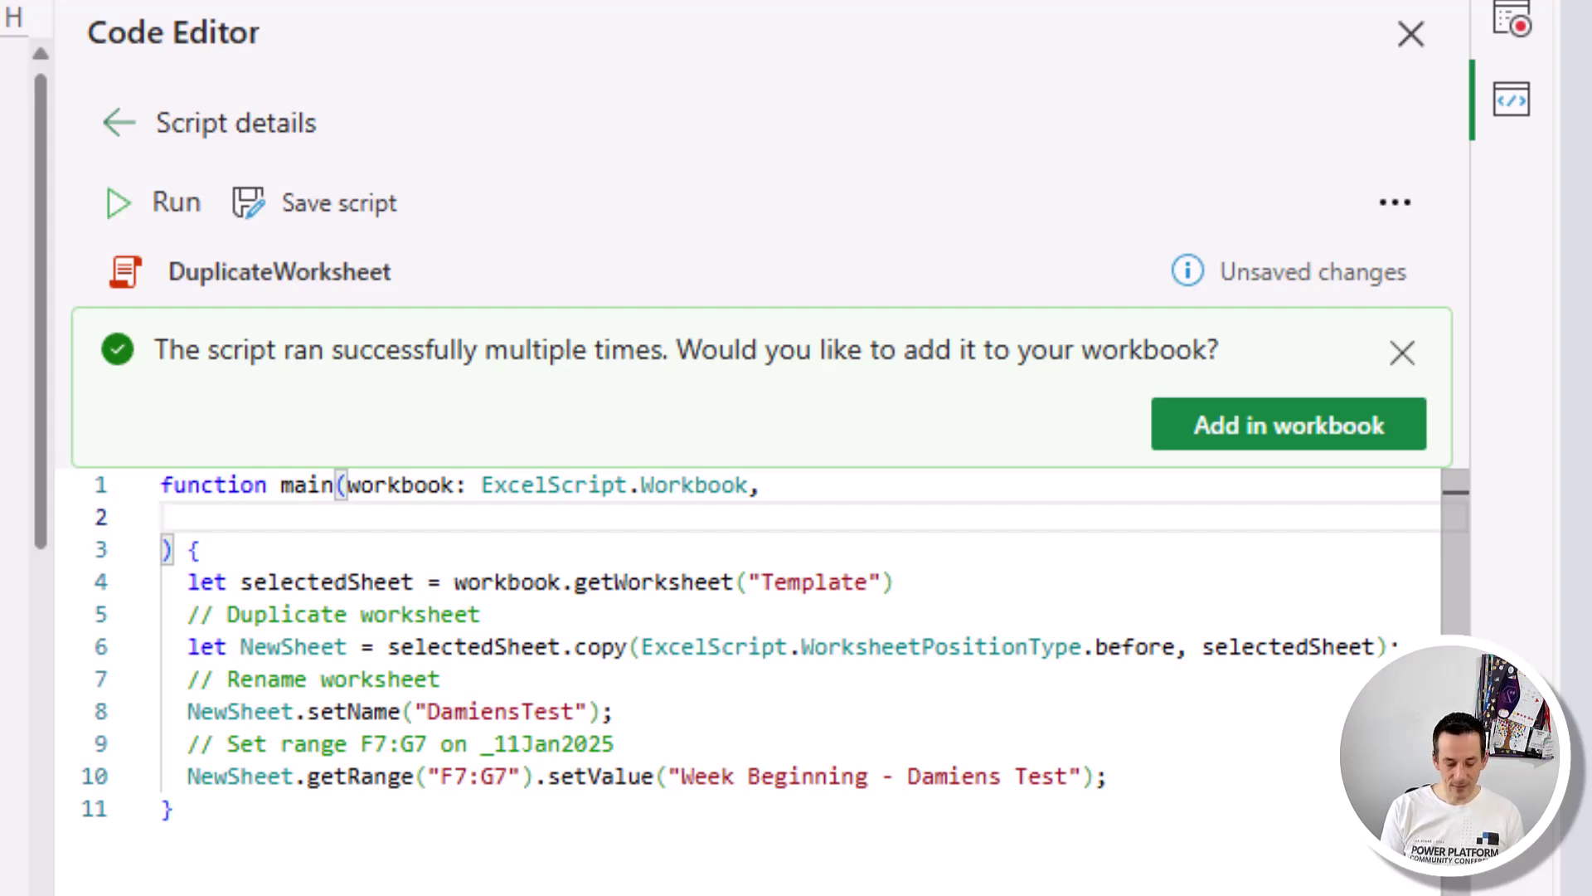
text(SheetName)
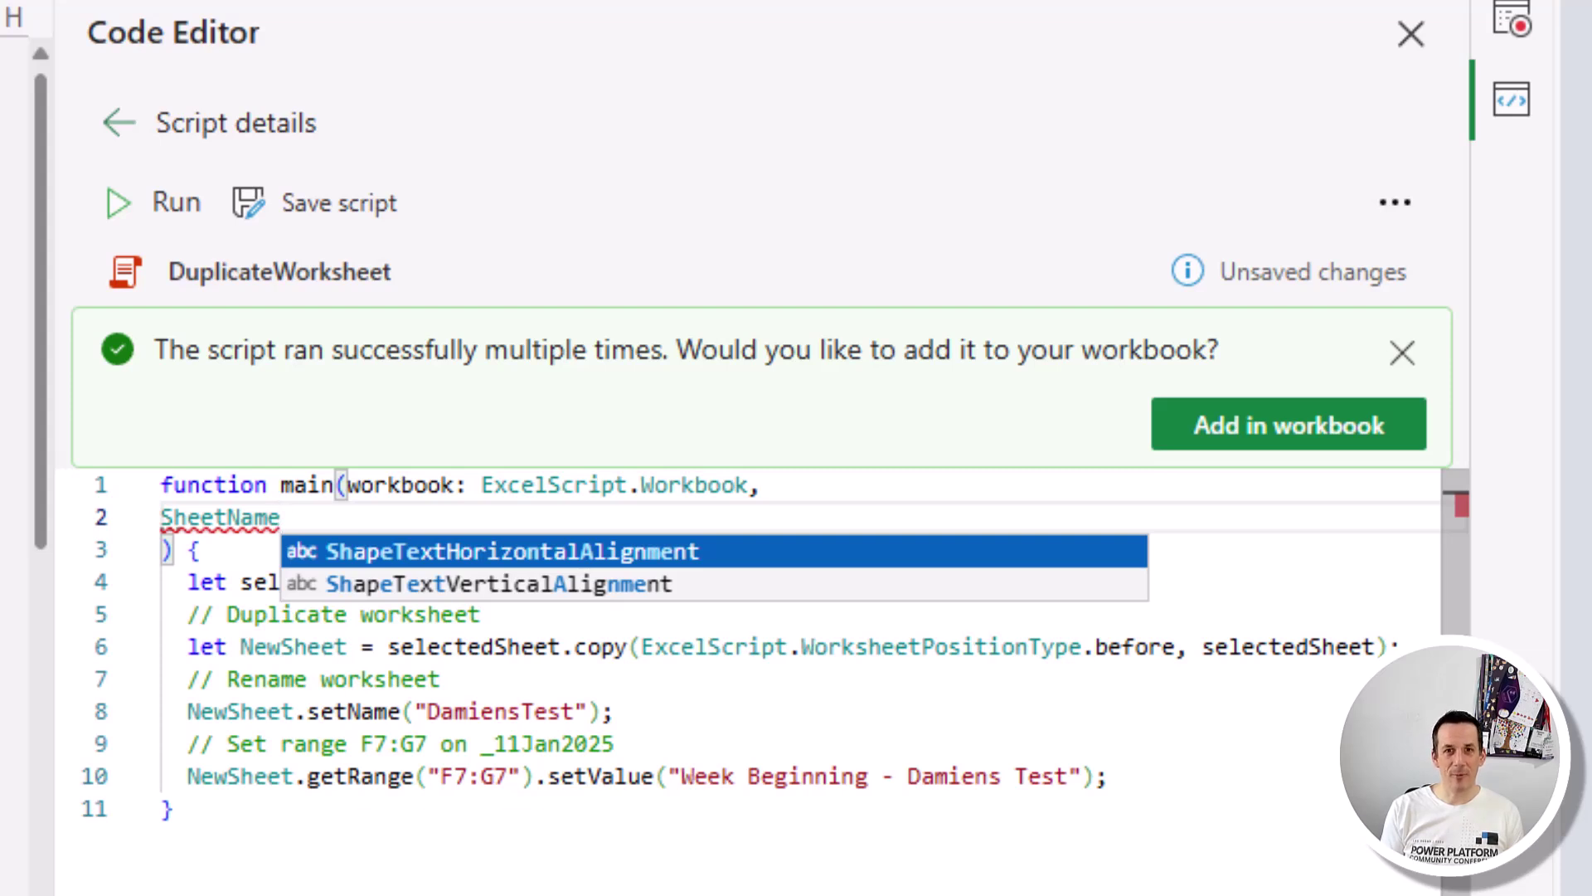
text(:)
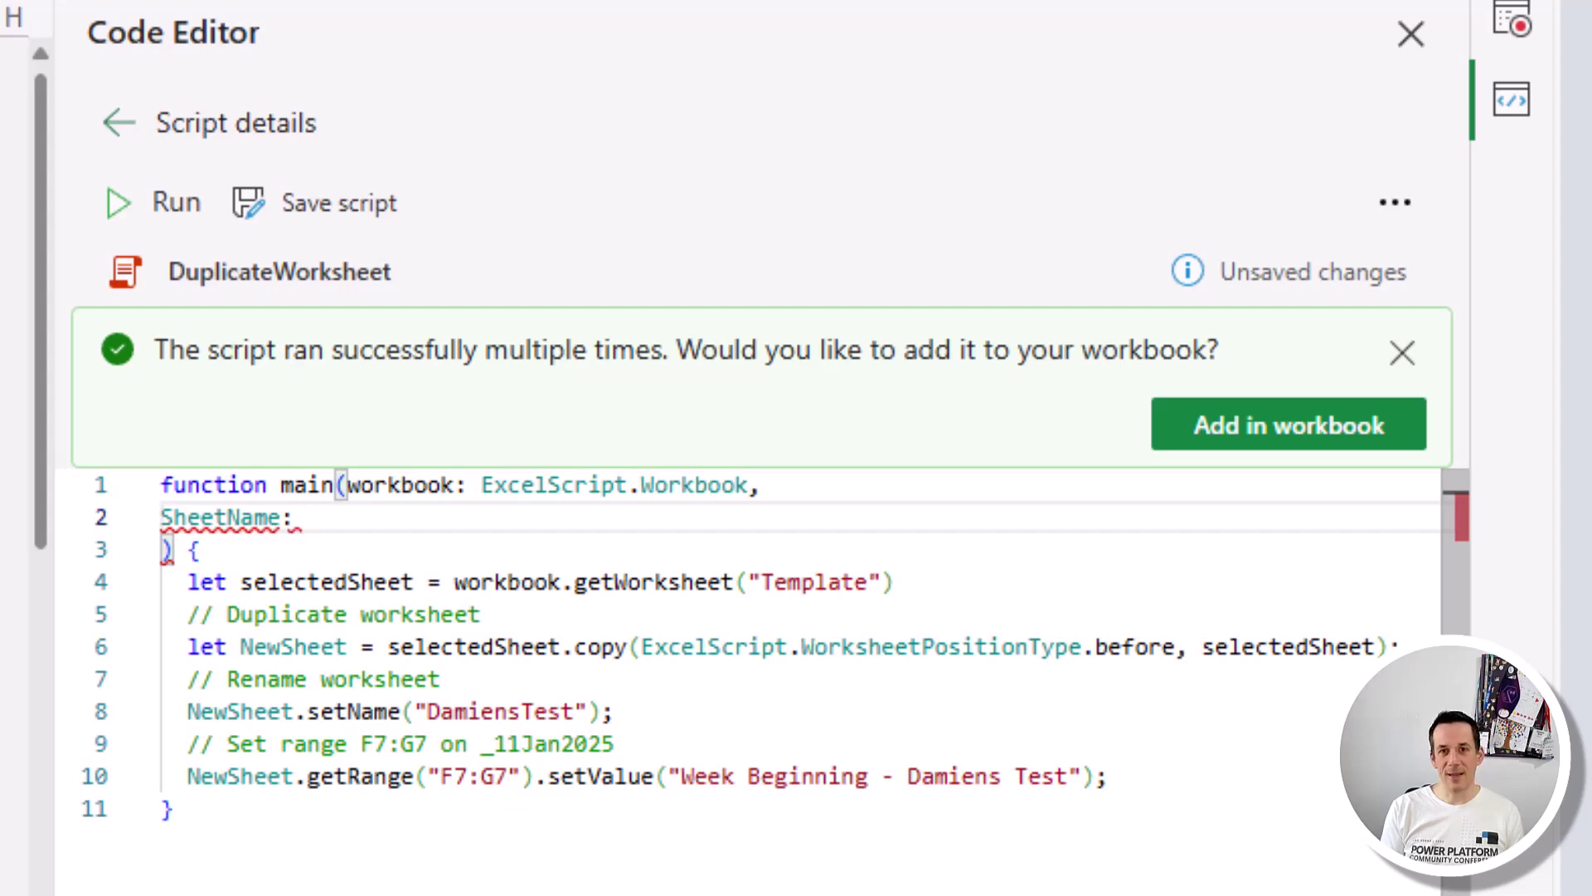
text( string)
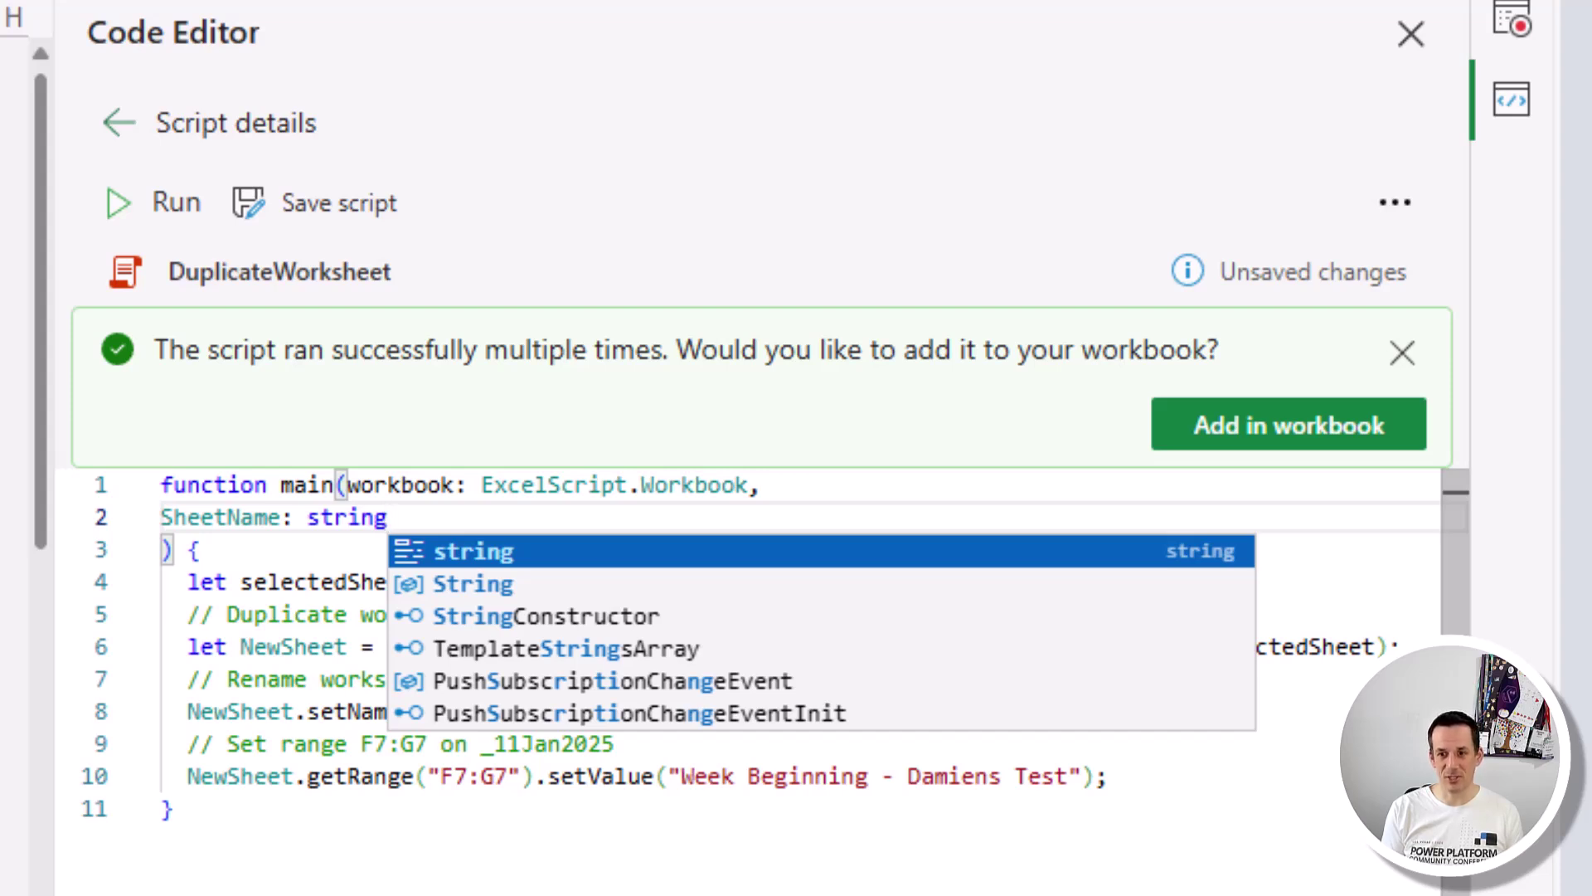
text(,)
key(Return)
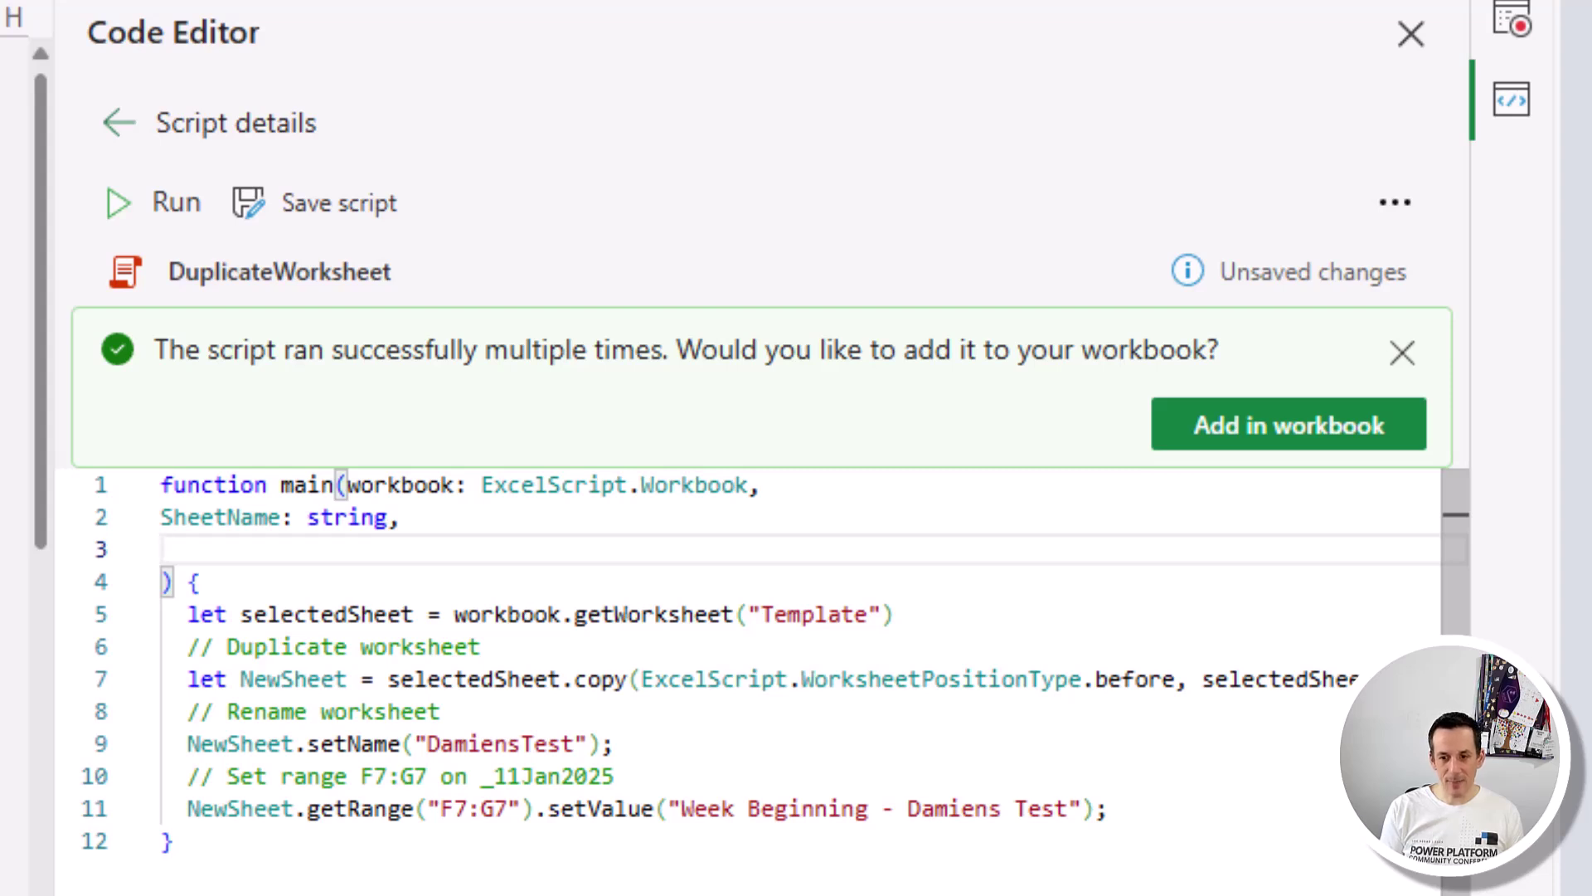
text(SheetText)
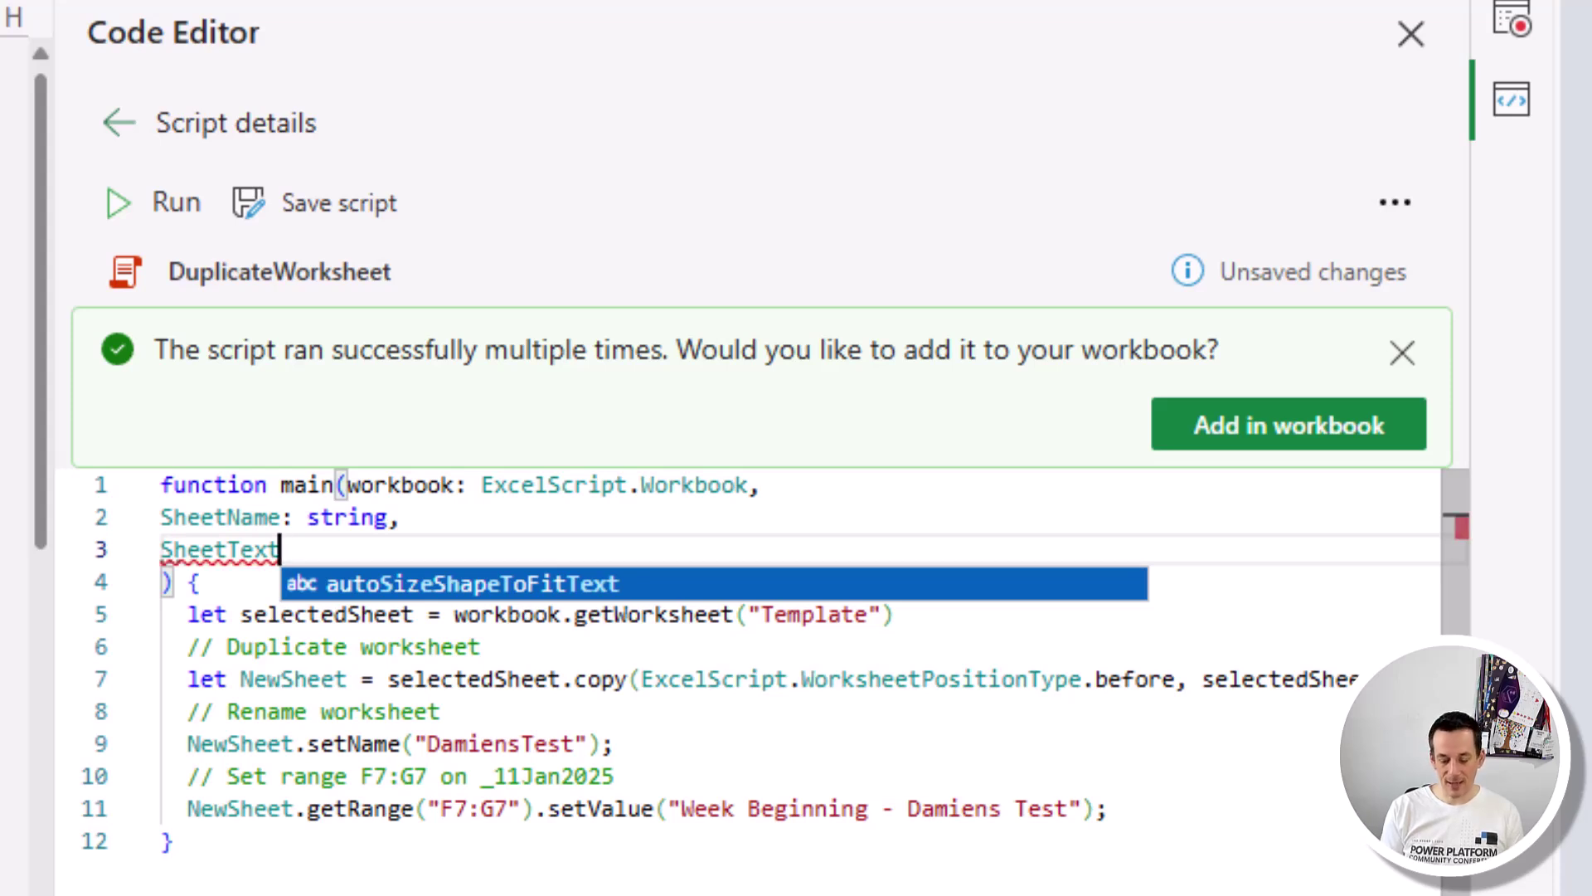
text(: s)
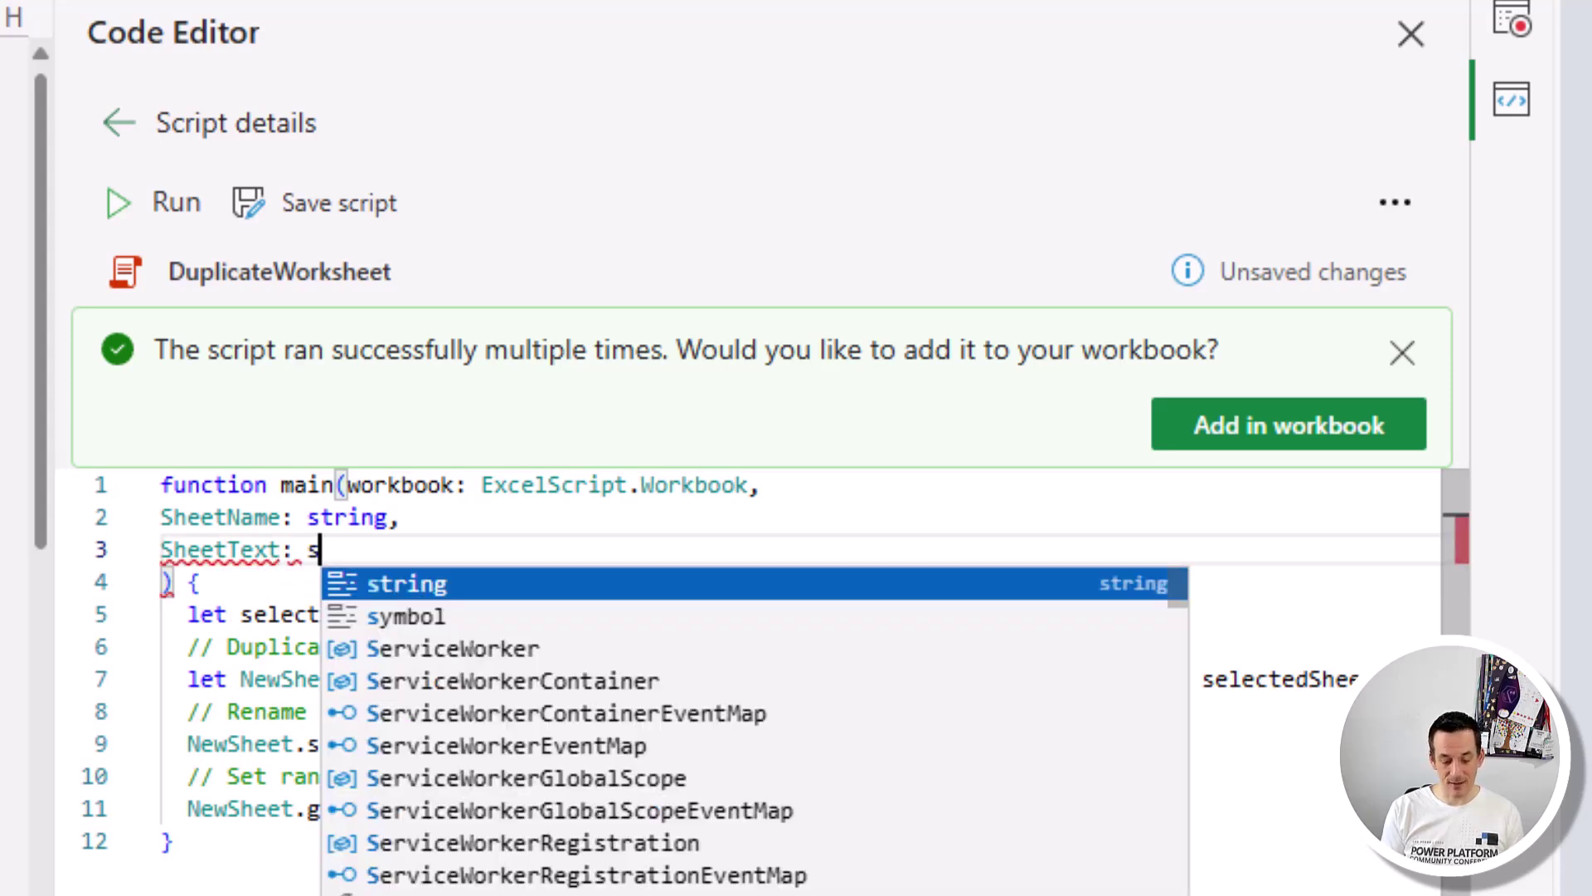
text(tring)
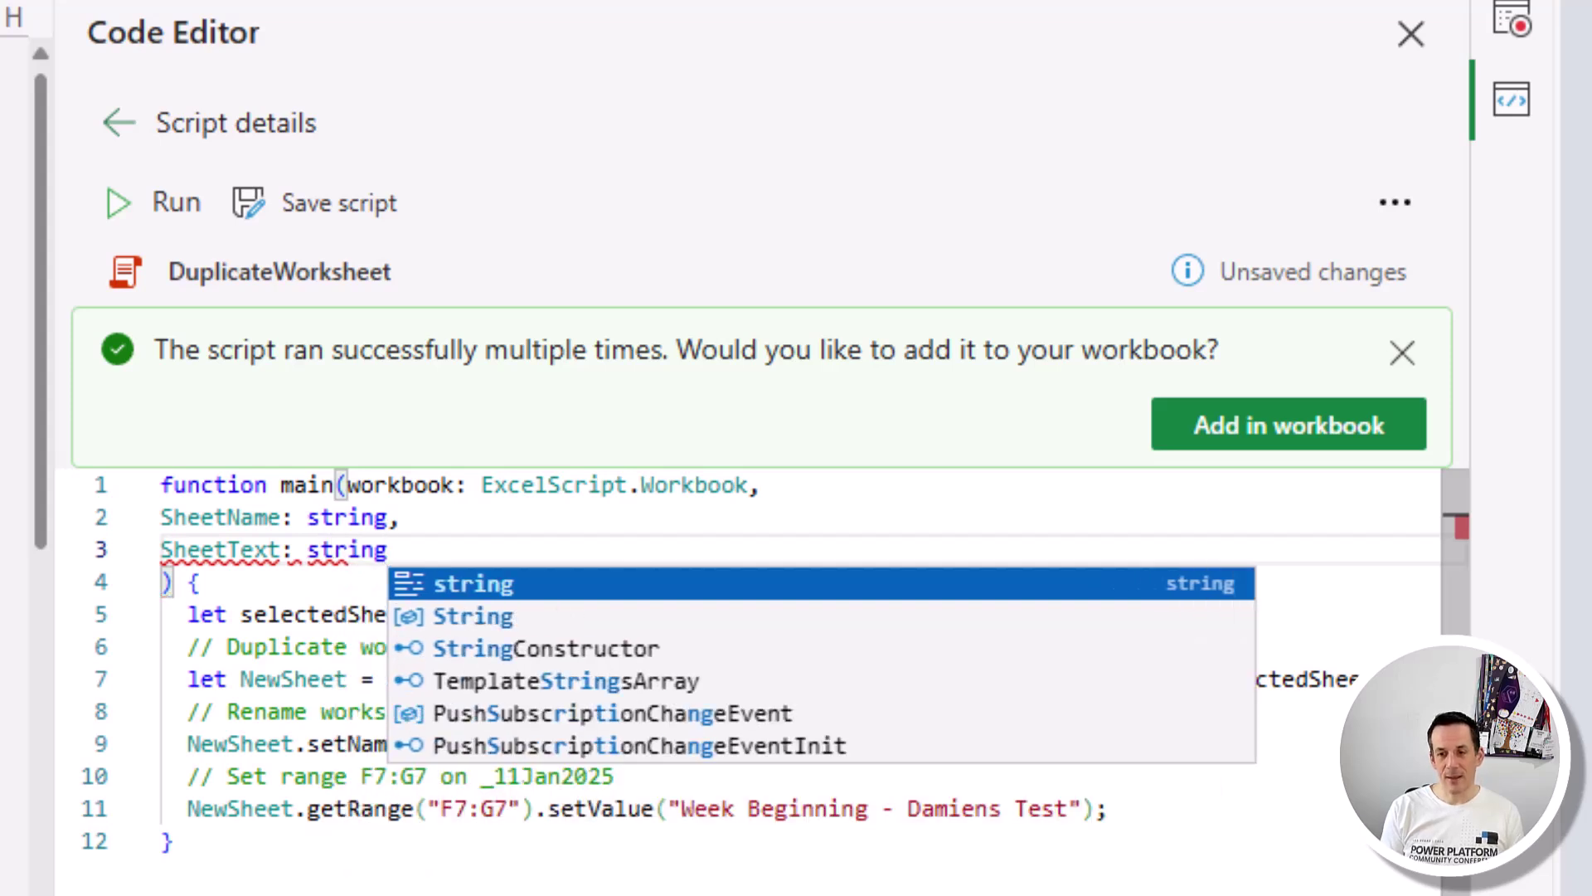
click(199, 711)
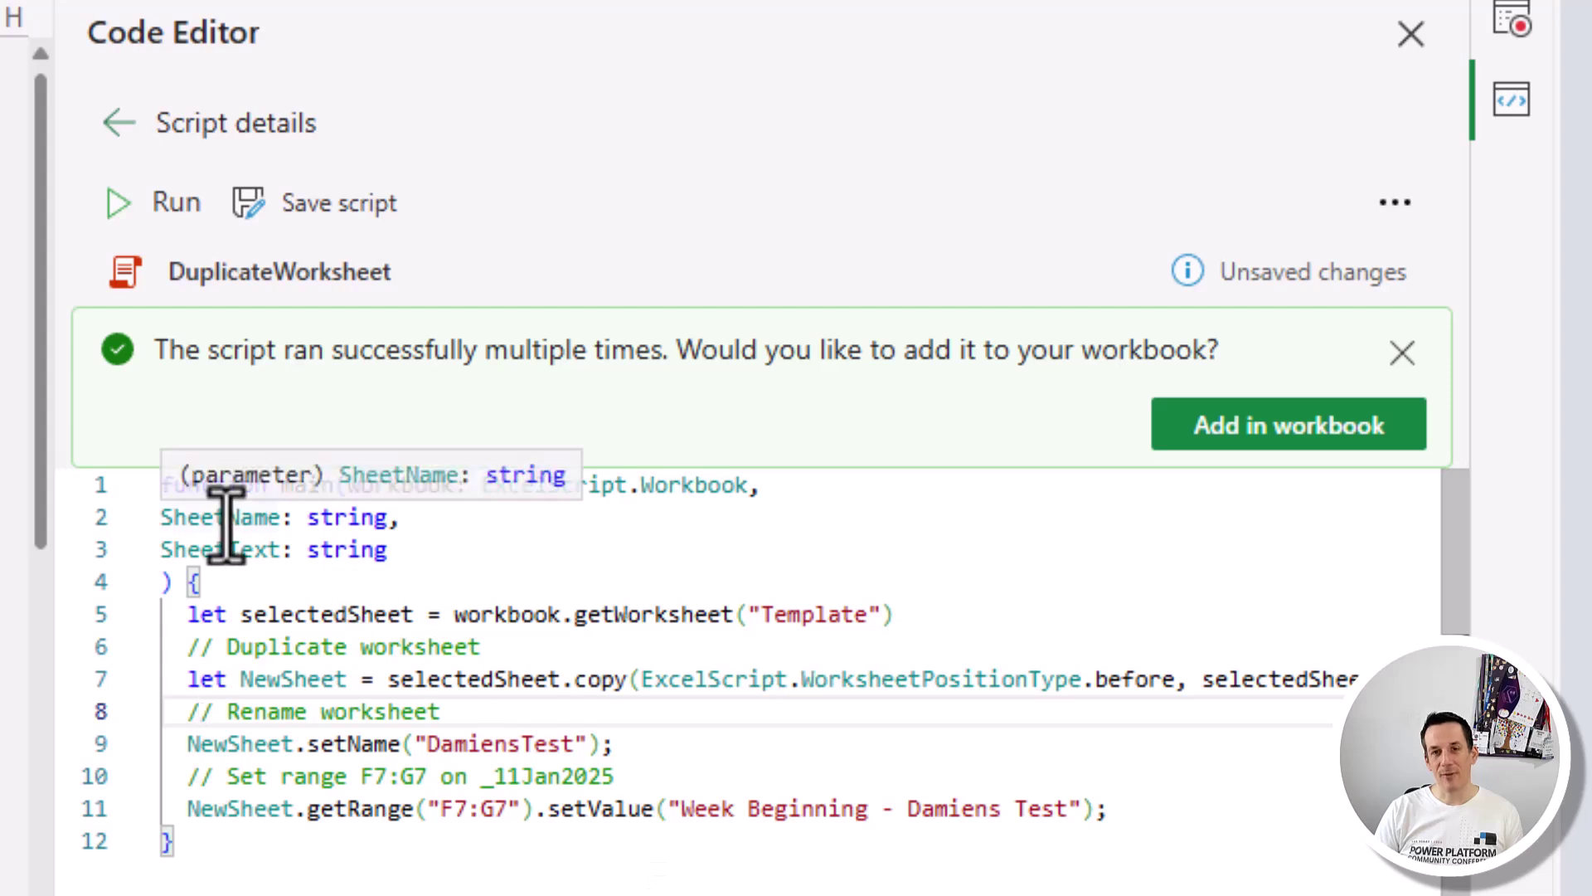
mouse_move(354, 745)
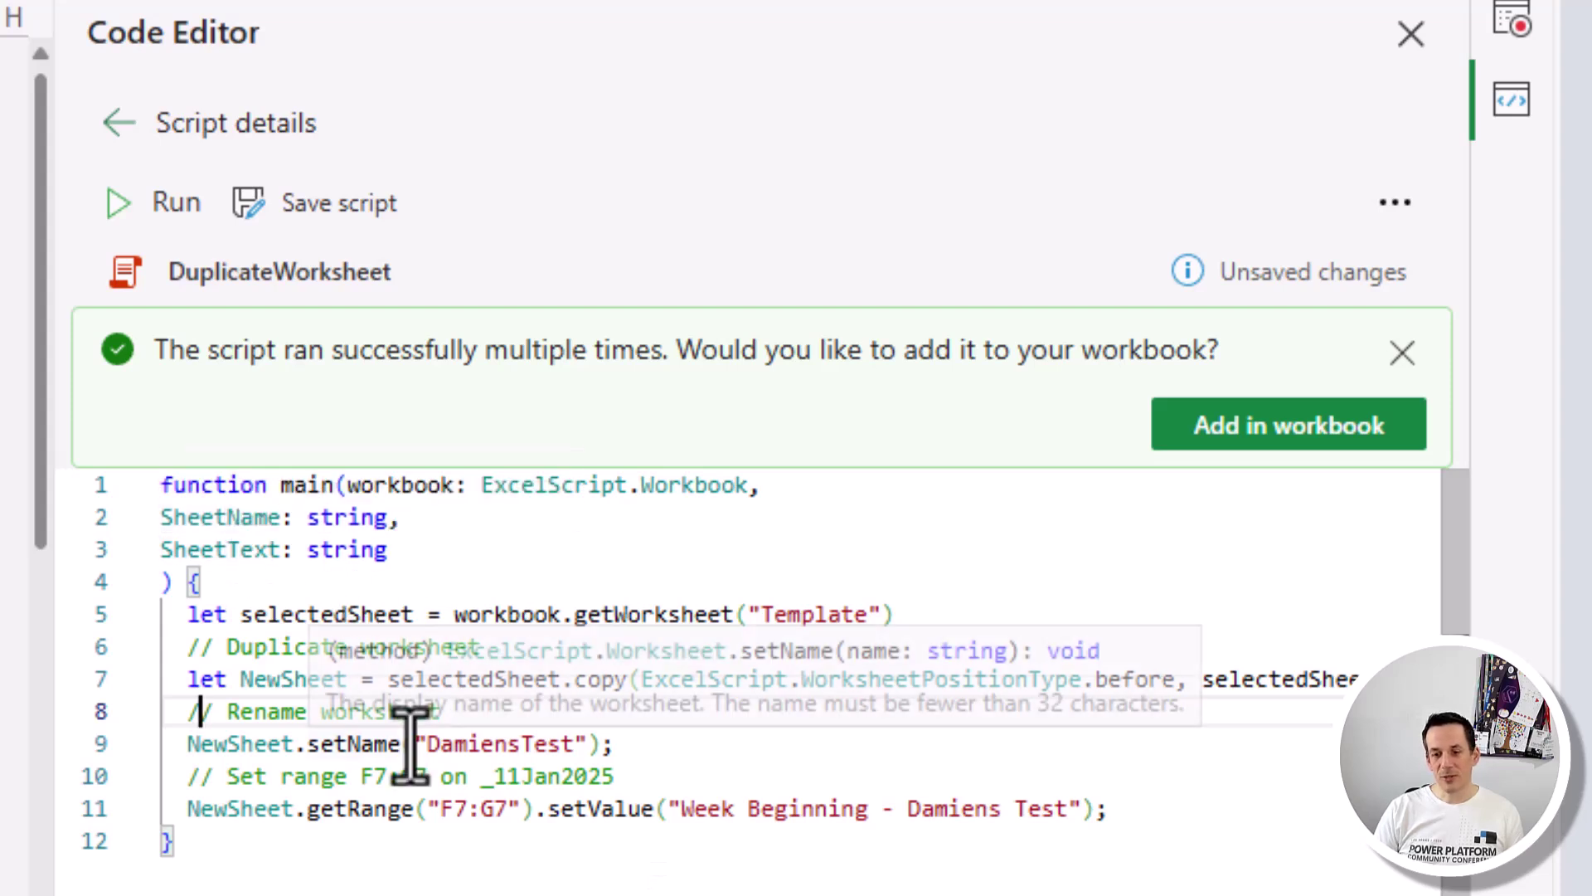
Step: Swap the hard-coded DamiensTest name for SheetName and the Week Beginning setValue text for SheetText
drag(416, 744, 587, 744)
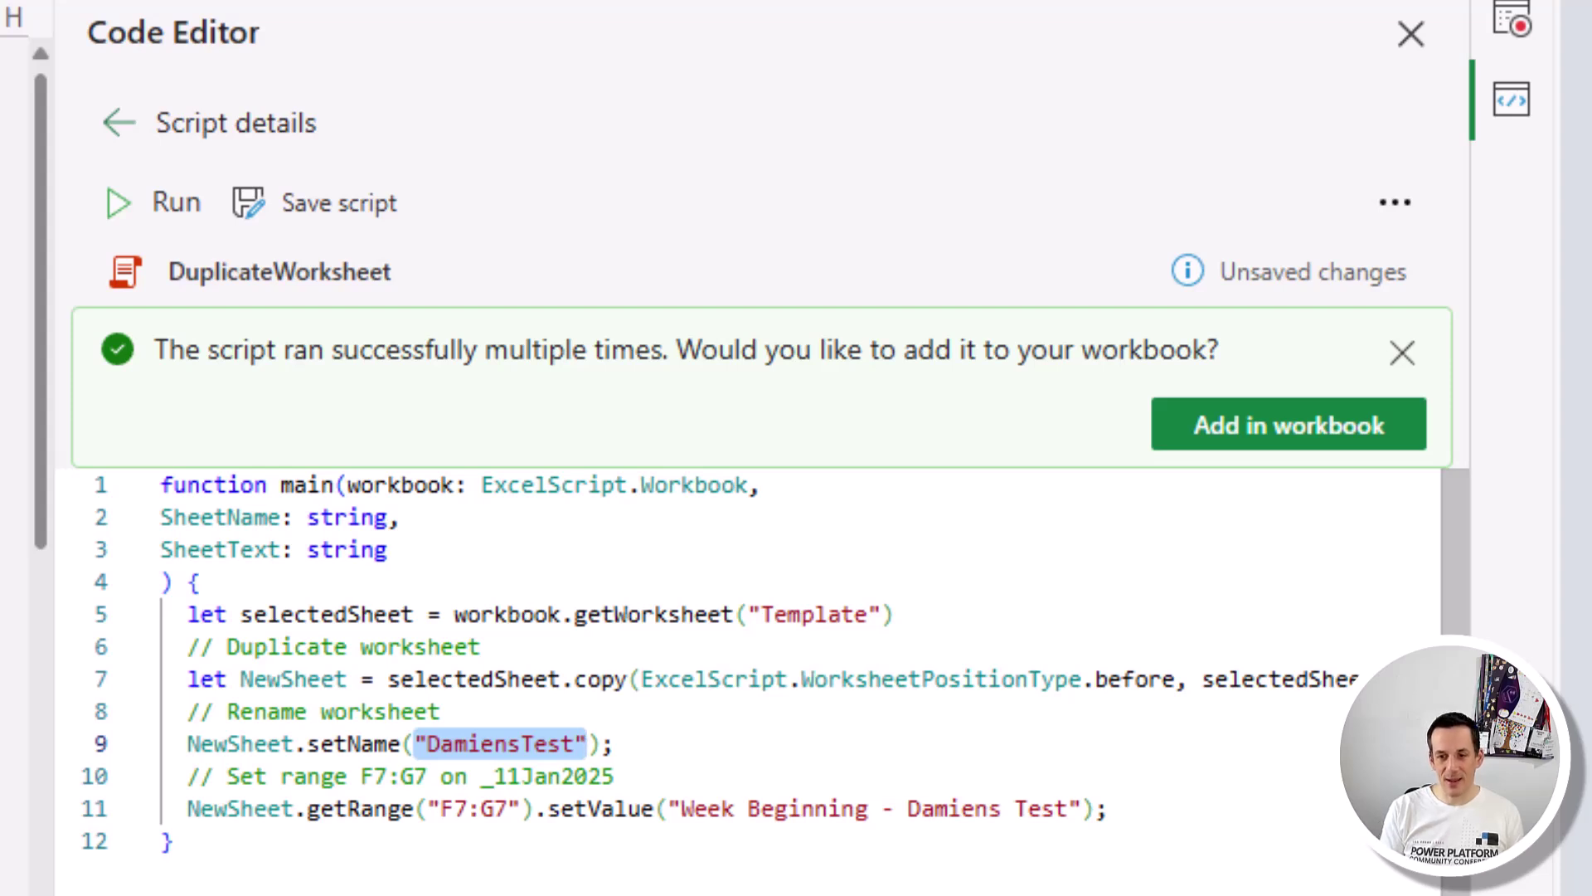
text(Sheet.setName)
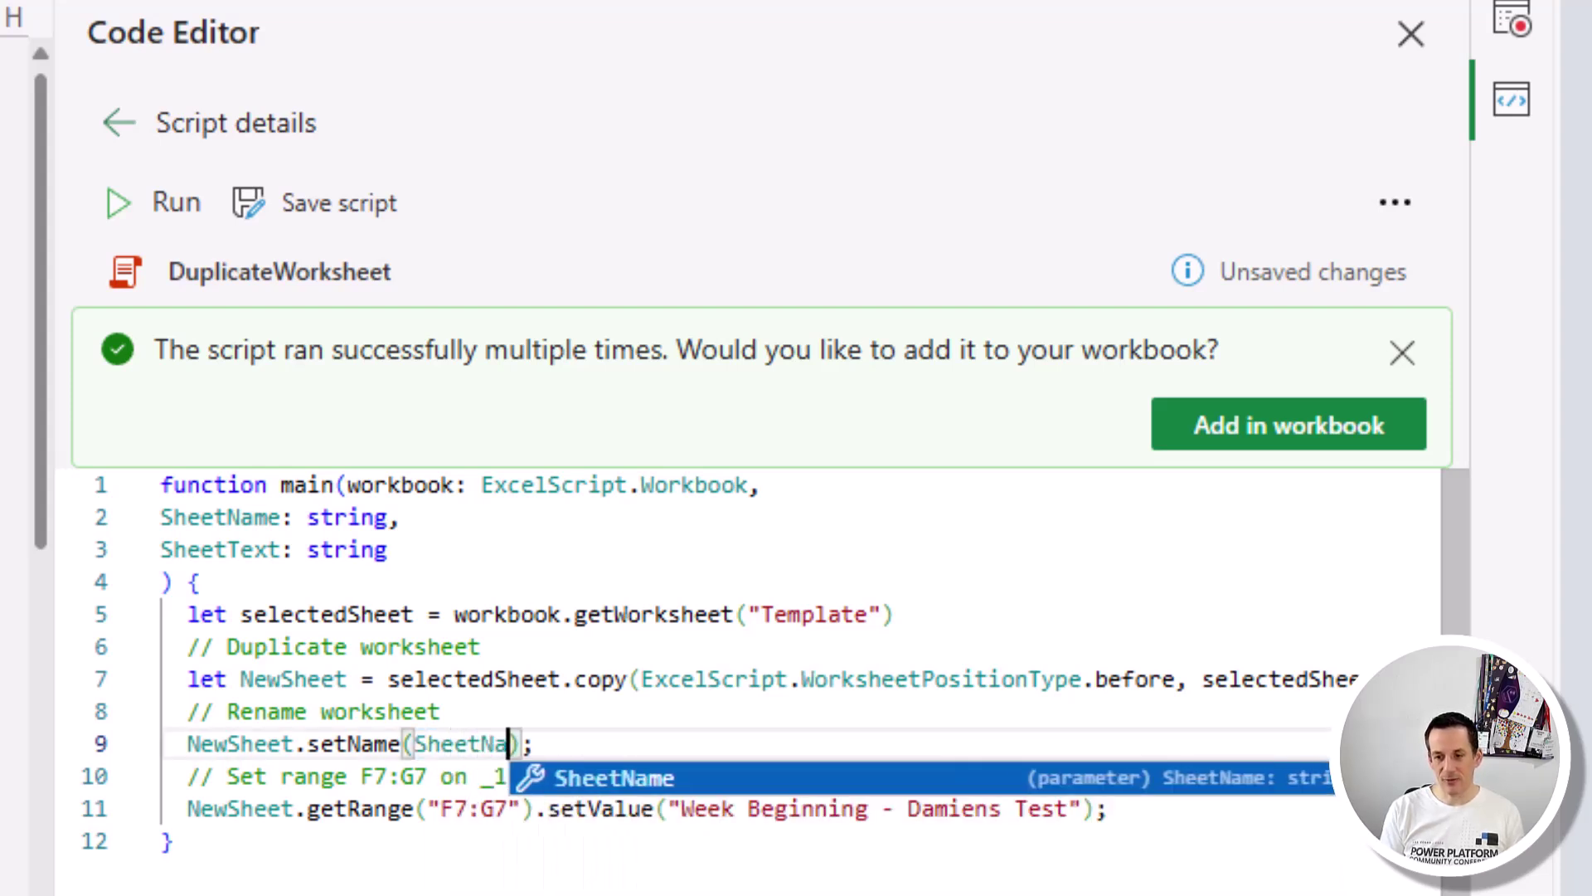
click(722, 877)
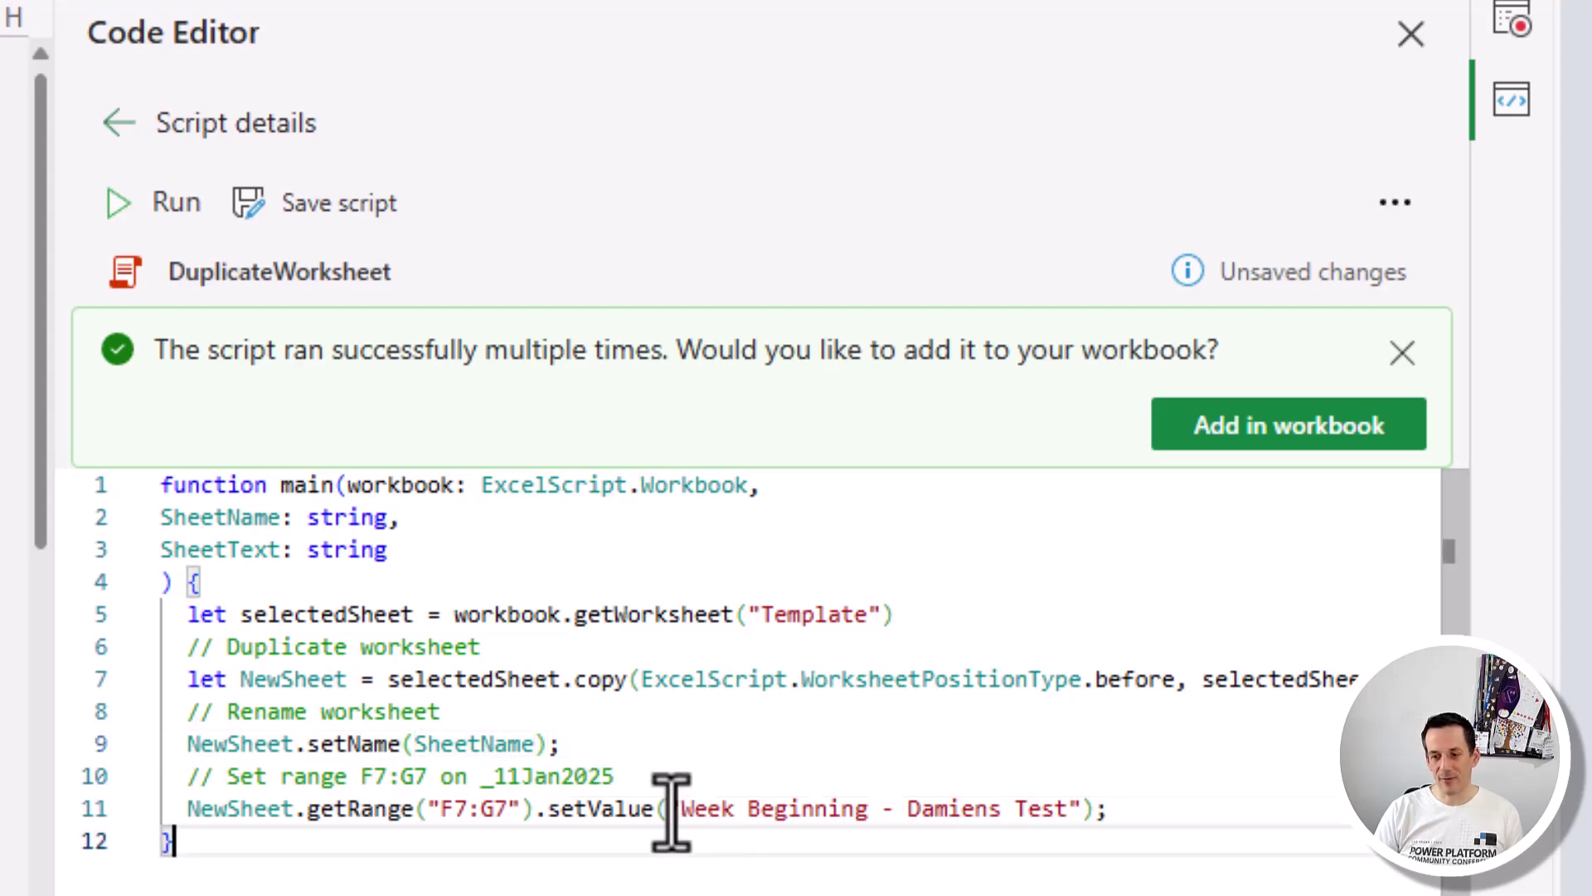
mouse_move(600, 809)
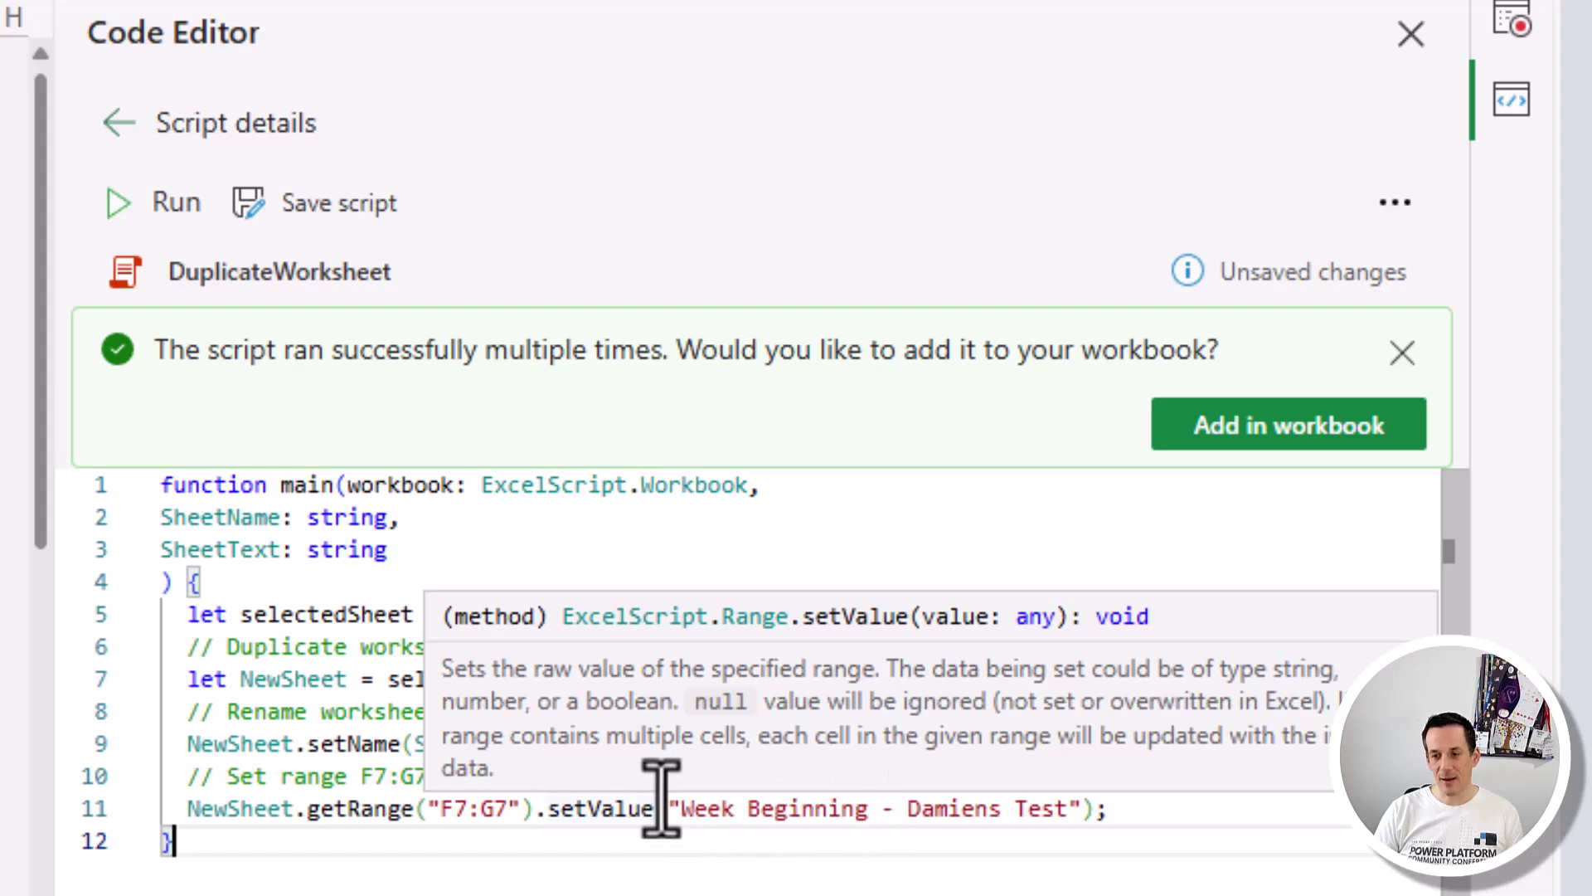
drag(669, 807, 1075, 806)
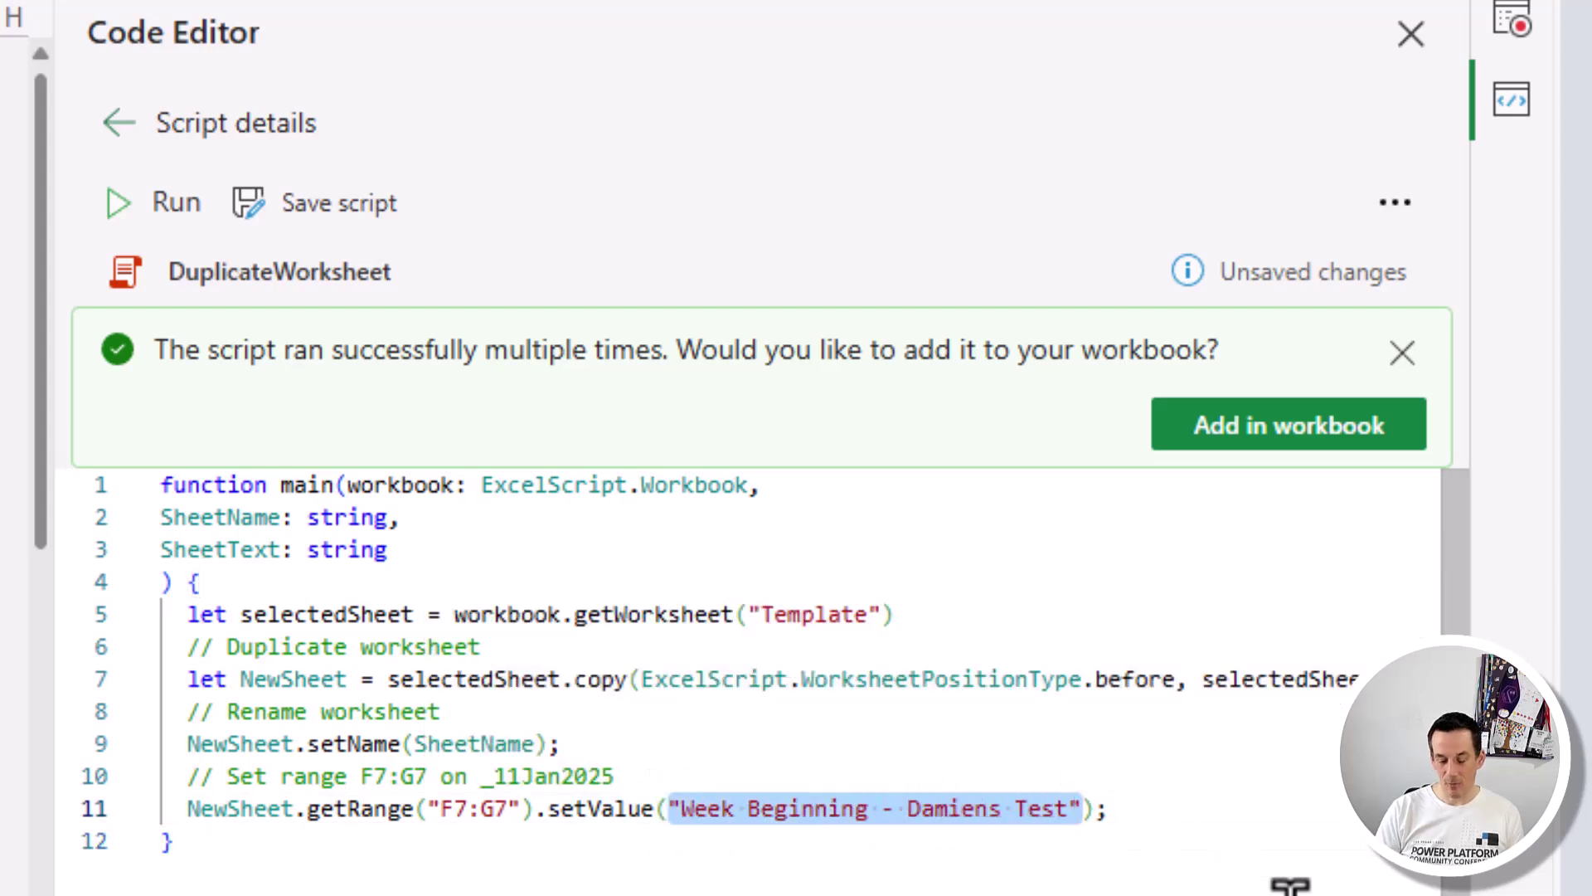
key(BackSpace)
text(Sheet)
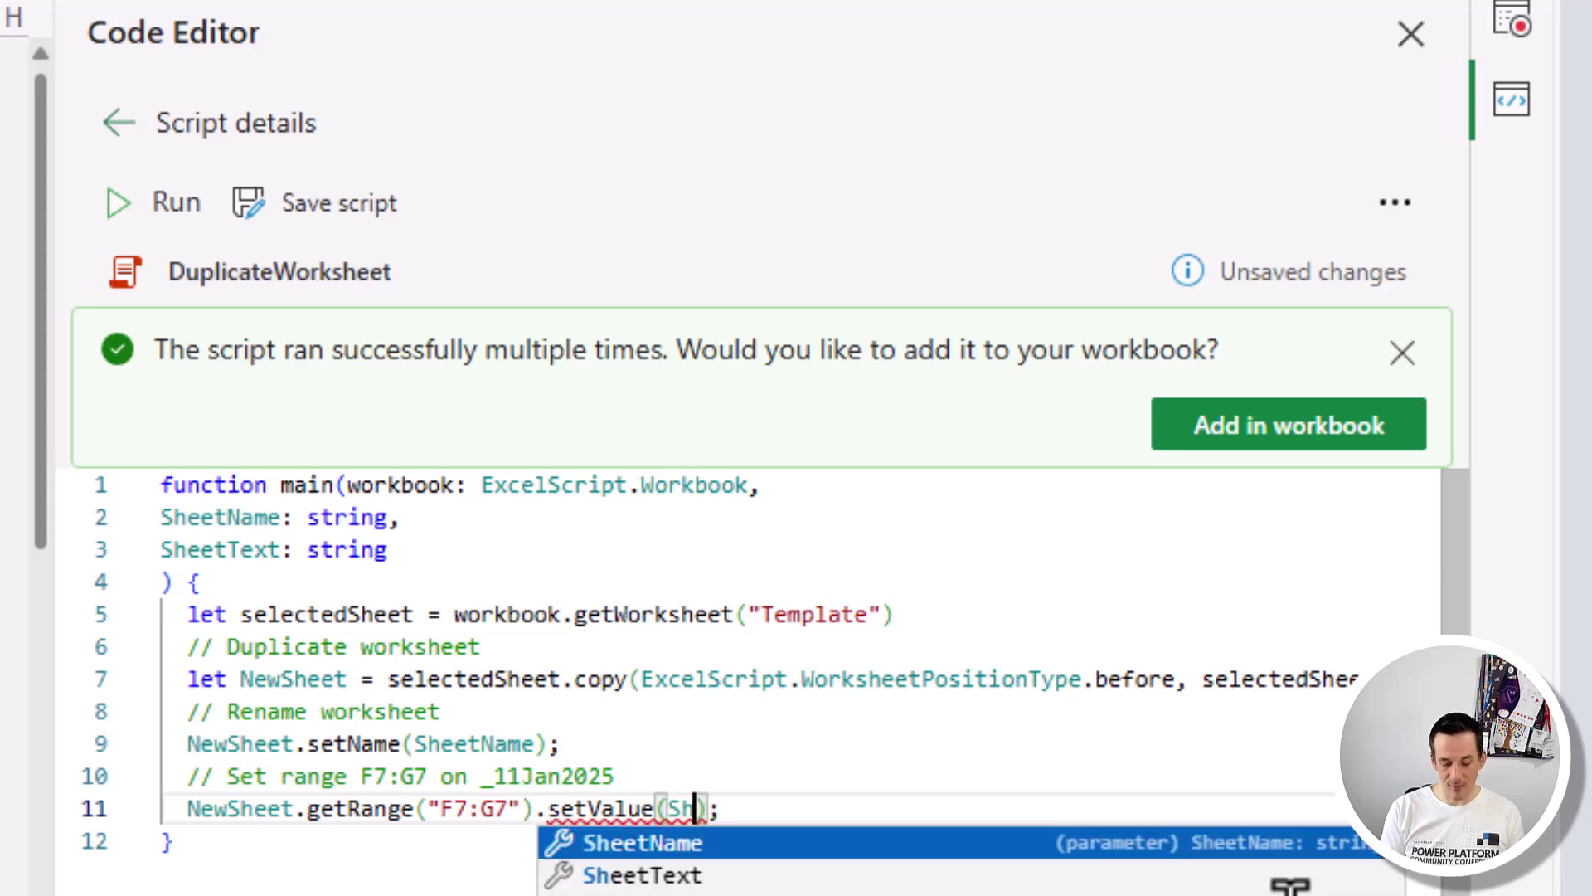
text(Text)
click(1298, 647)
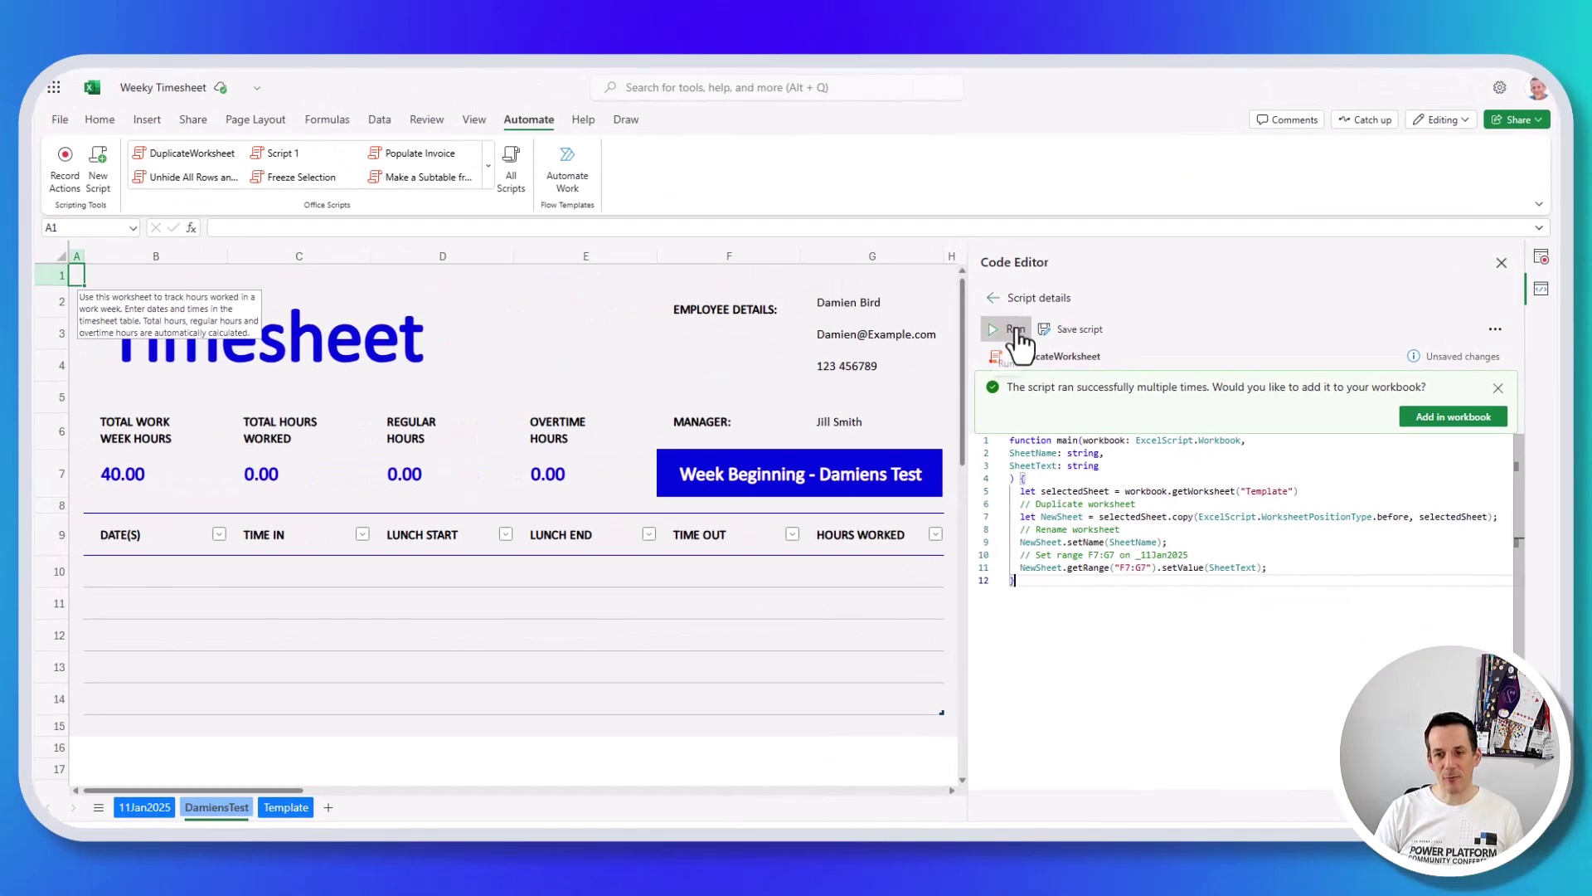
Step: Run the script with Sheet Name DamoTest2 and Sheet Text 'This is Damo No2 Test'
click(1016, 330)
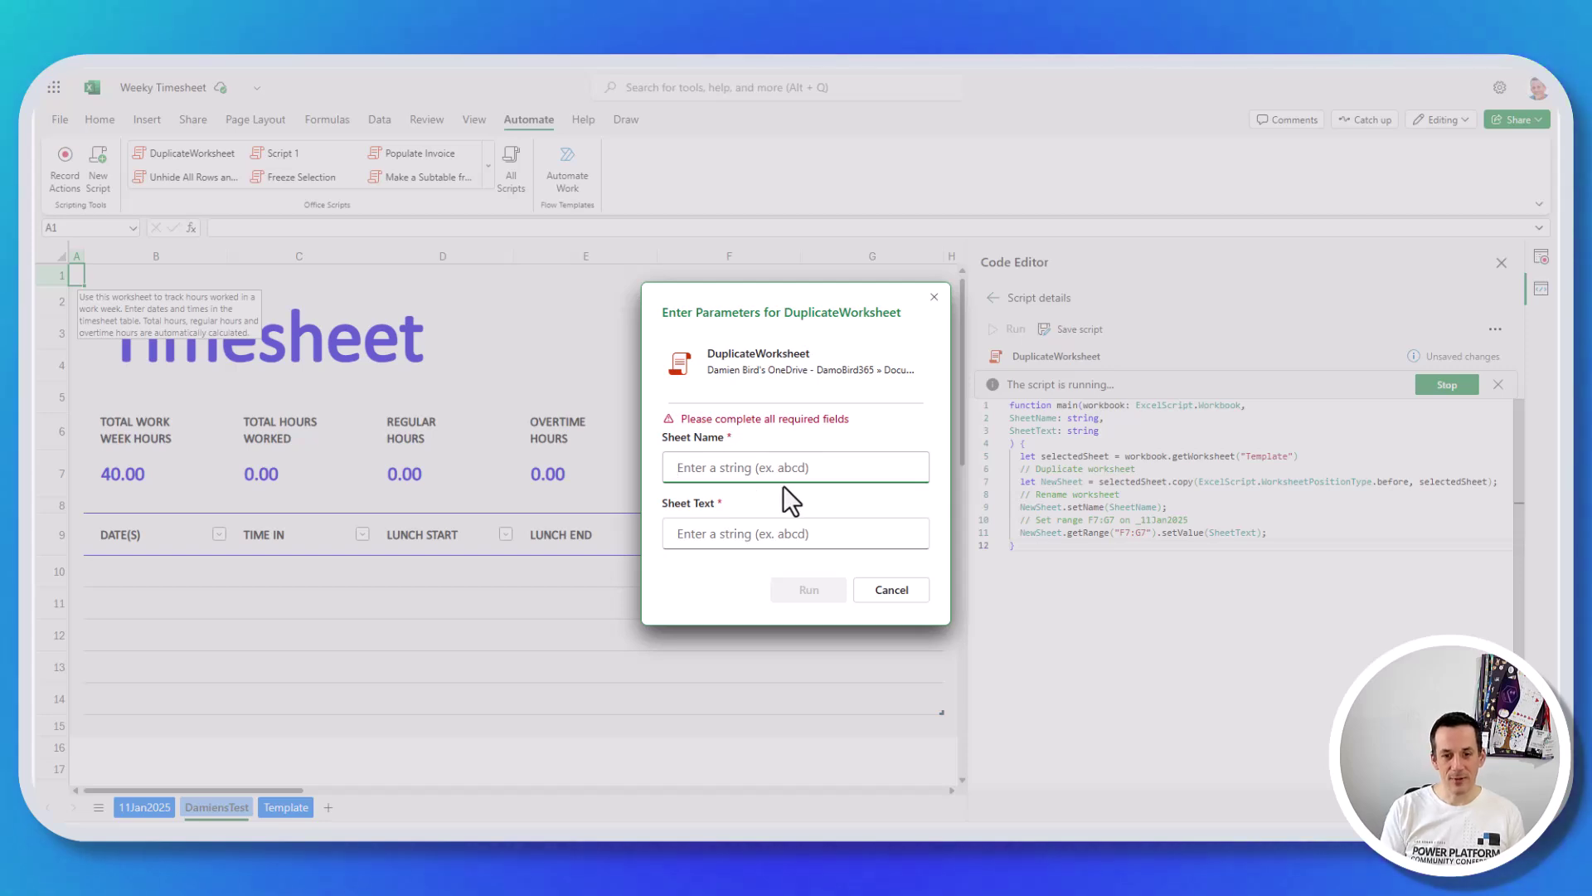
text(DamoTest2)
key(Tab)
text(This is Damo No2 )
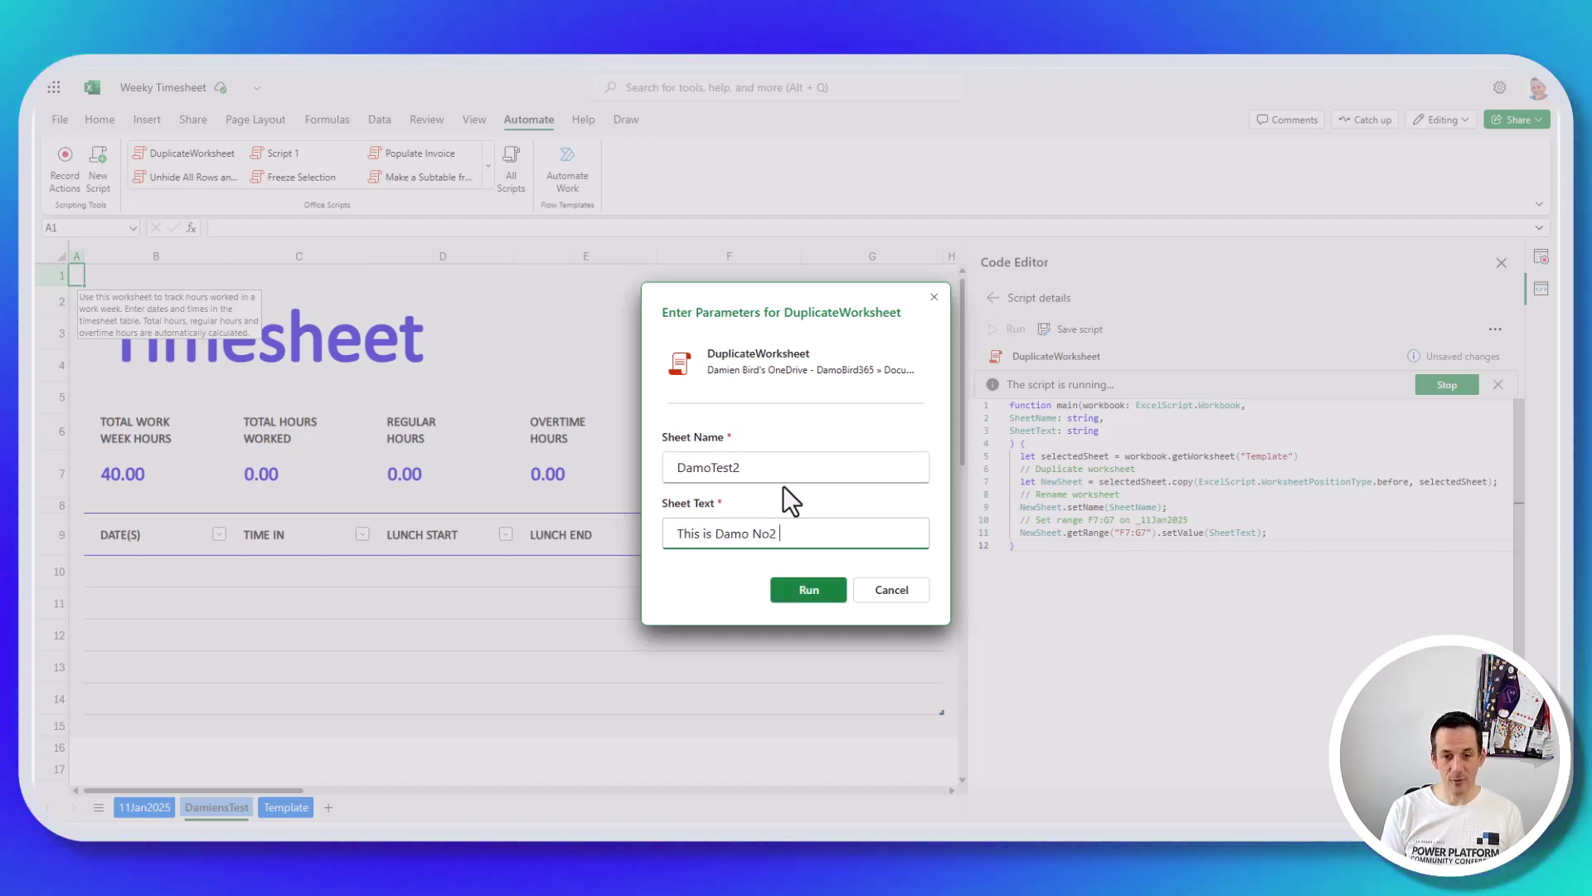
text(Tex)
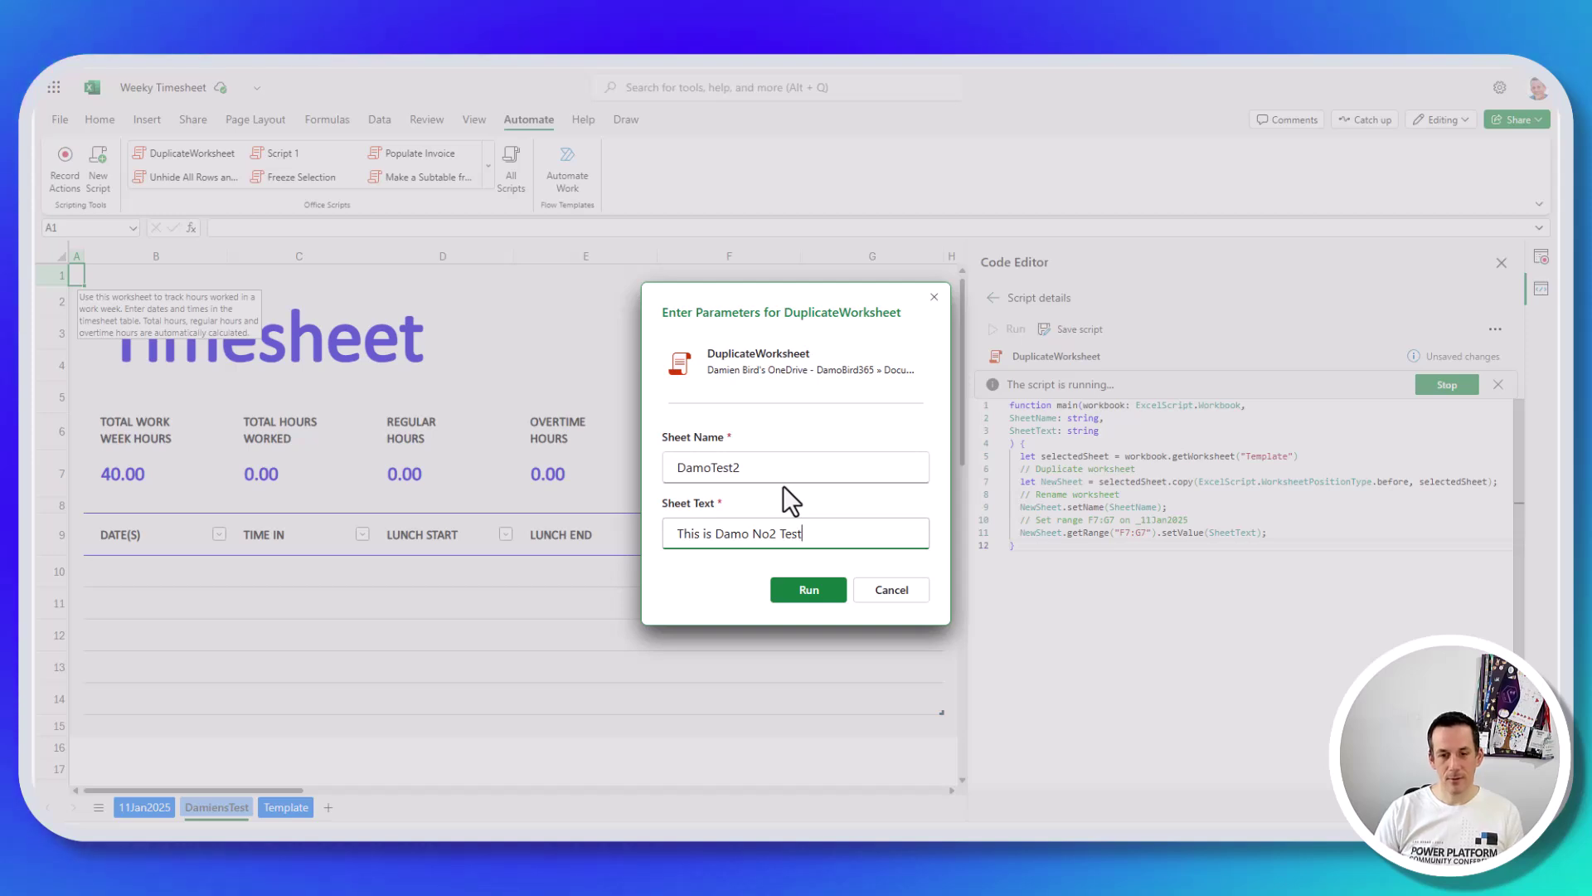
click(810, 595)
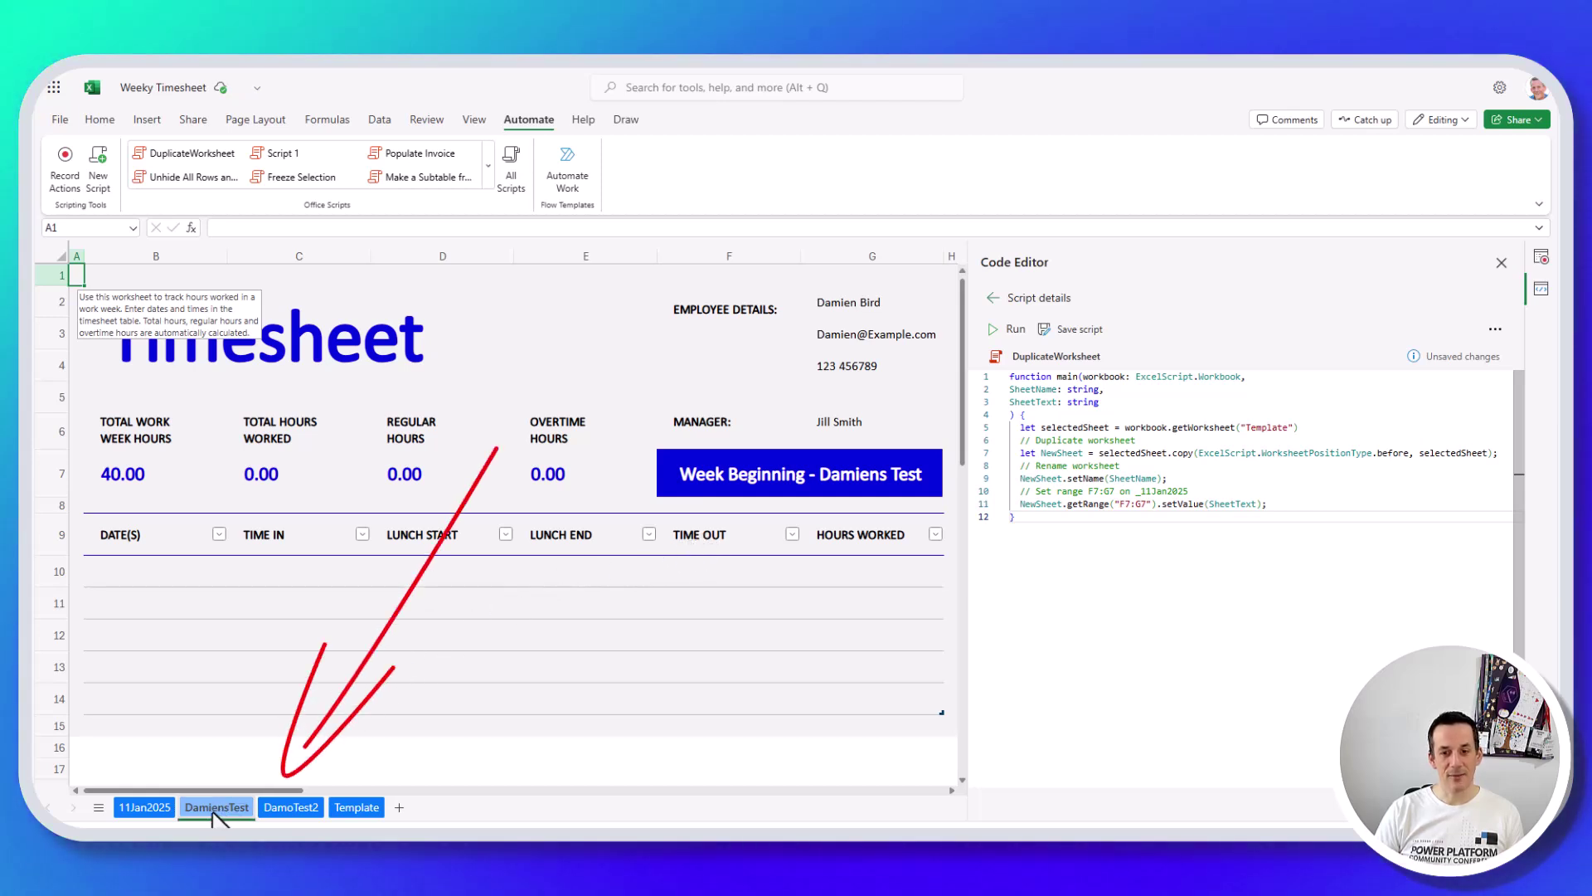
Step: Check cell F7 on the DamoTest2 sheet, then save the updated DuplicateWorksheet script
click(294, 811)
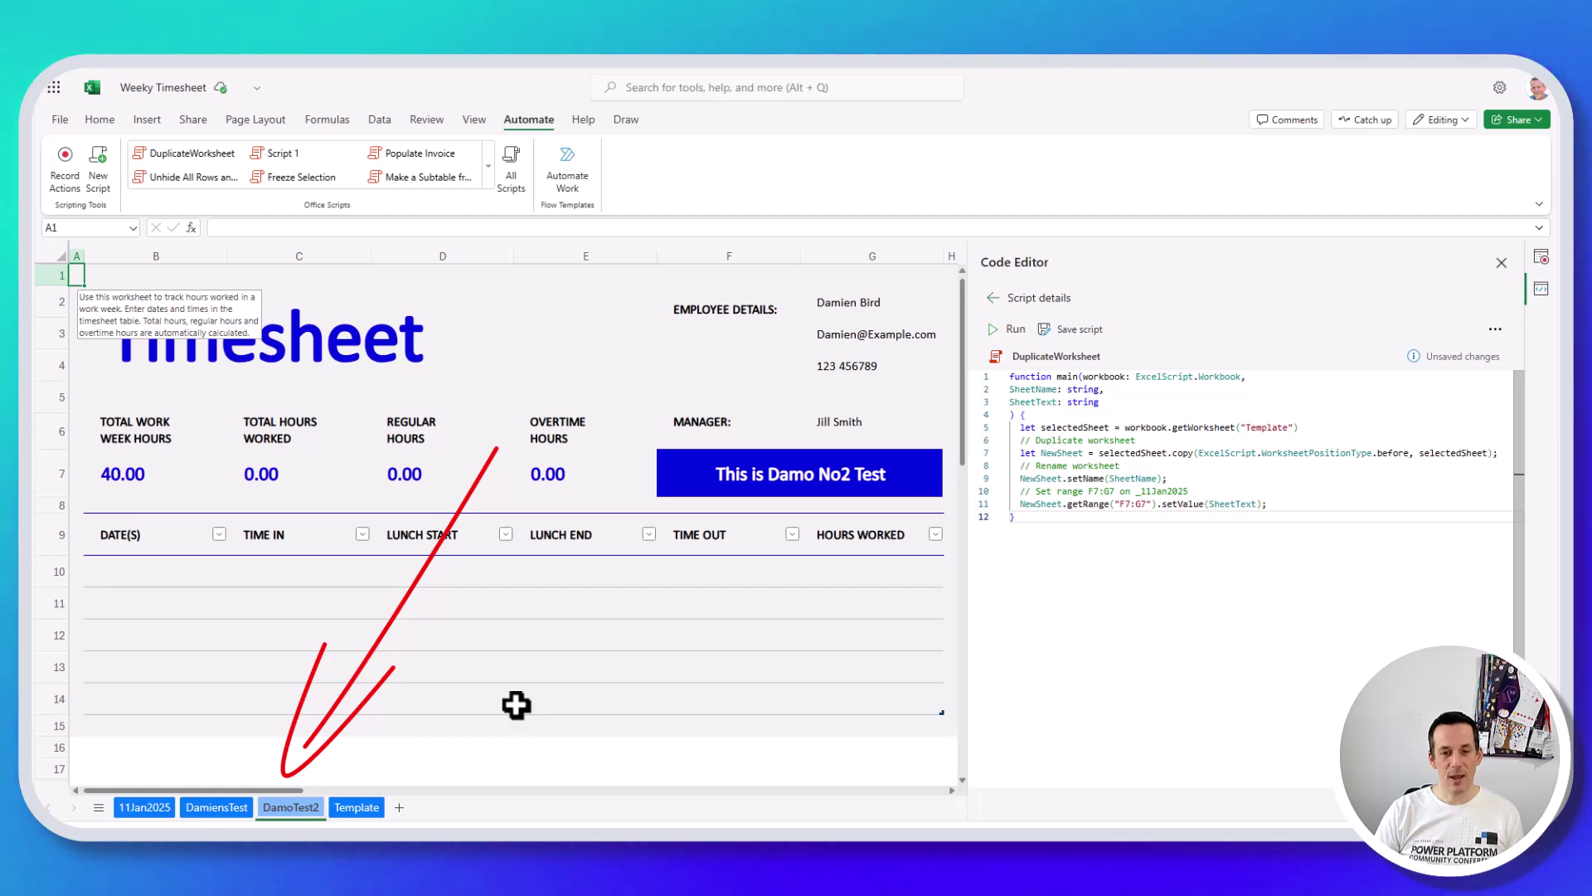
click(741, 470)
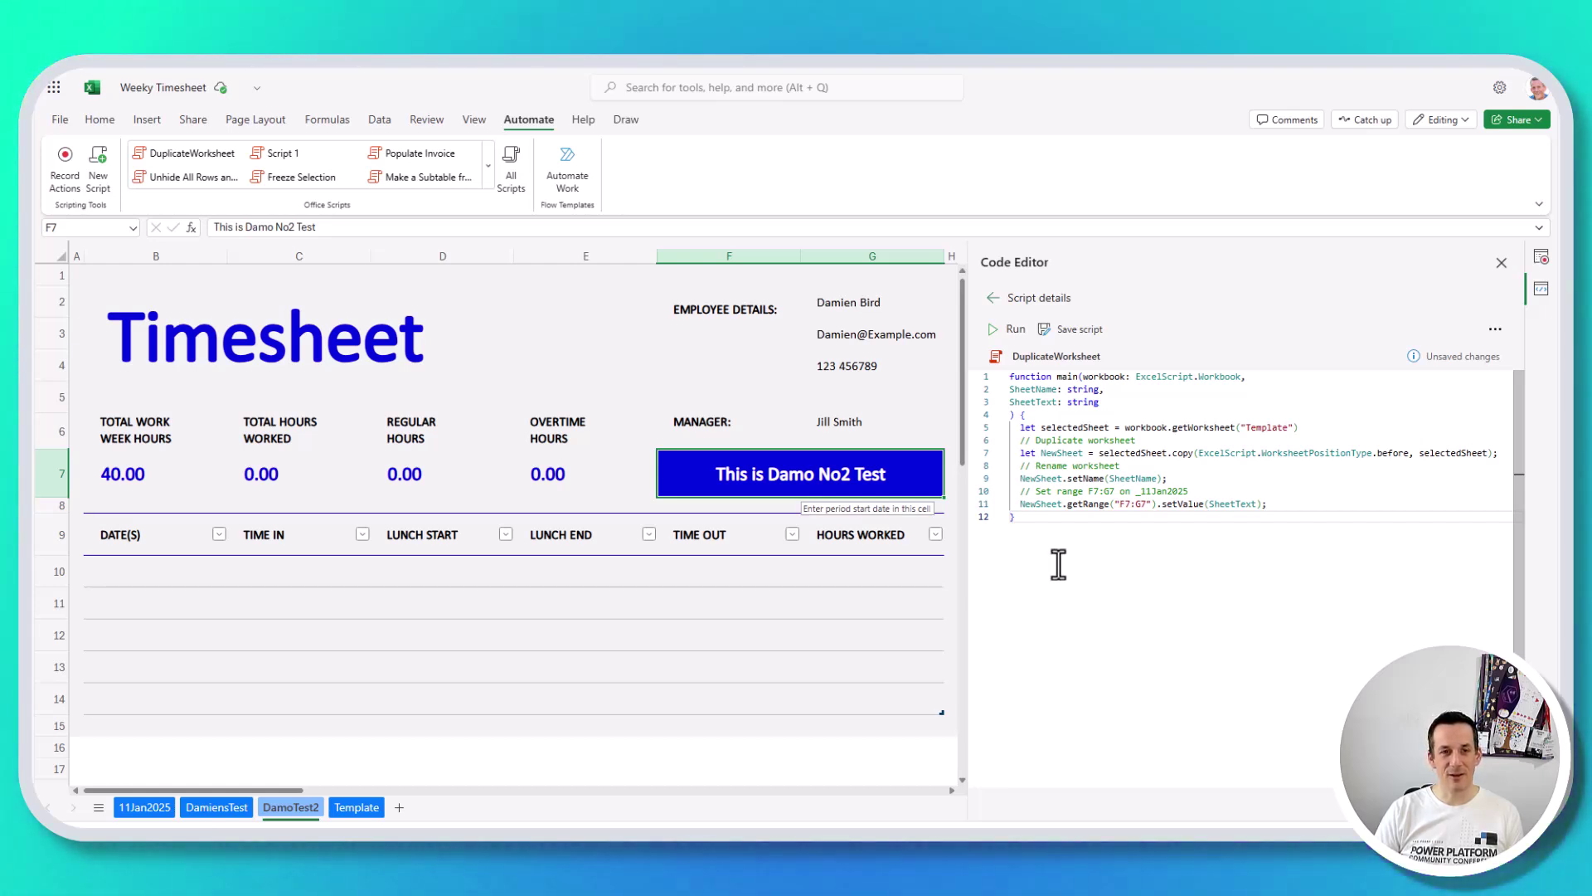
key(Up)
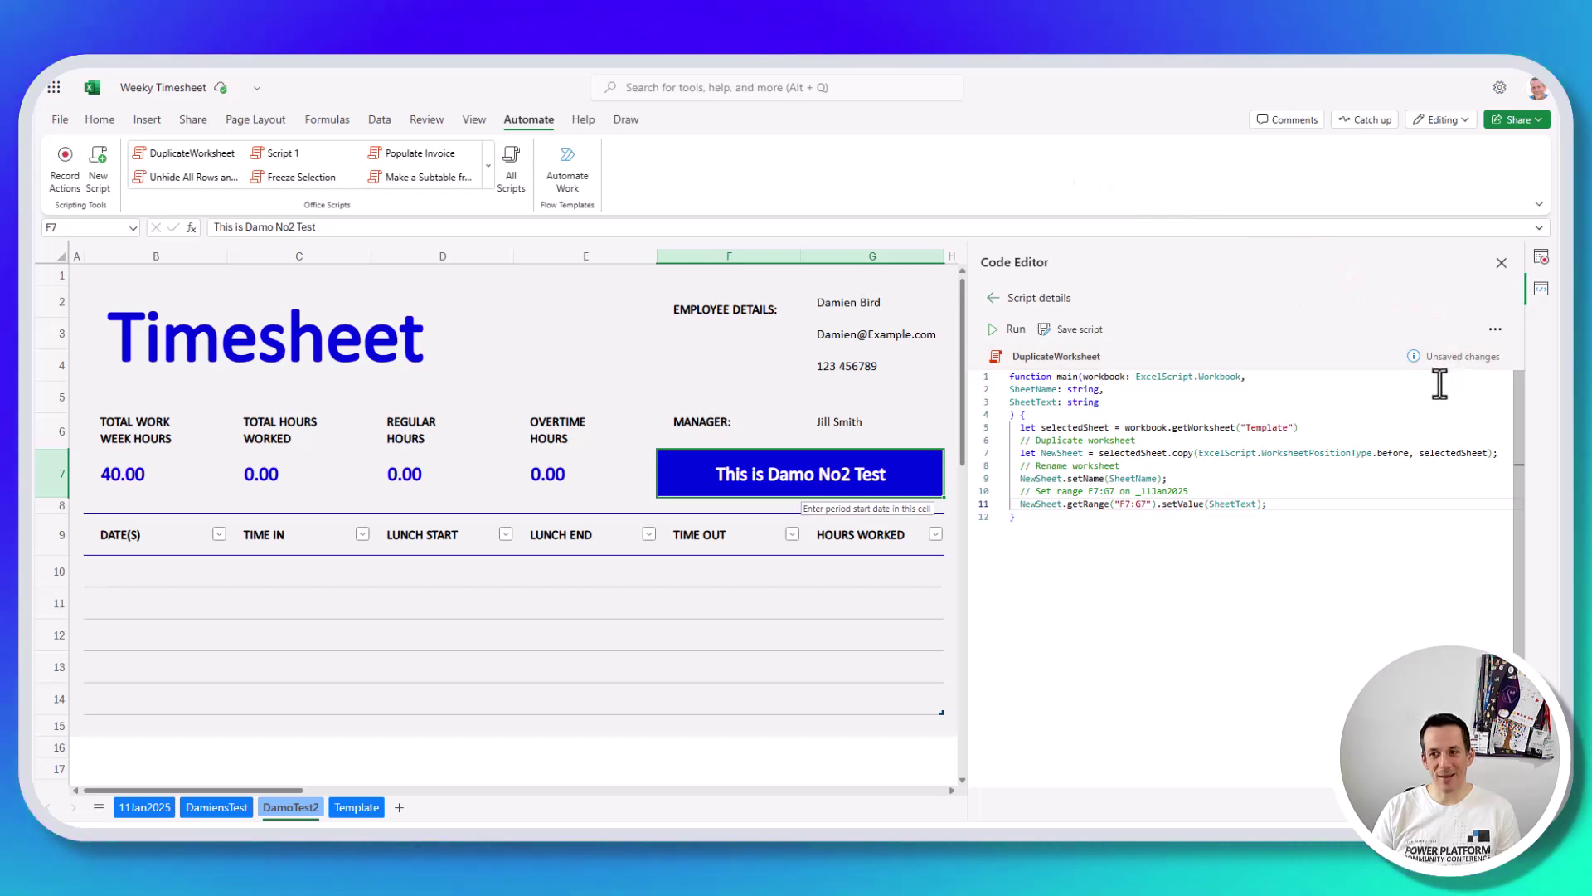
click(1071, 335)
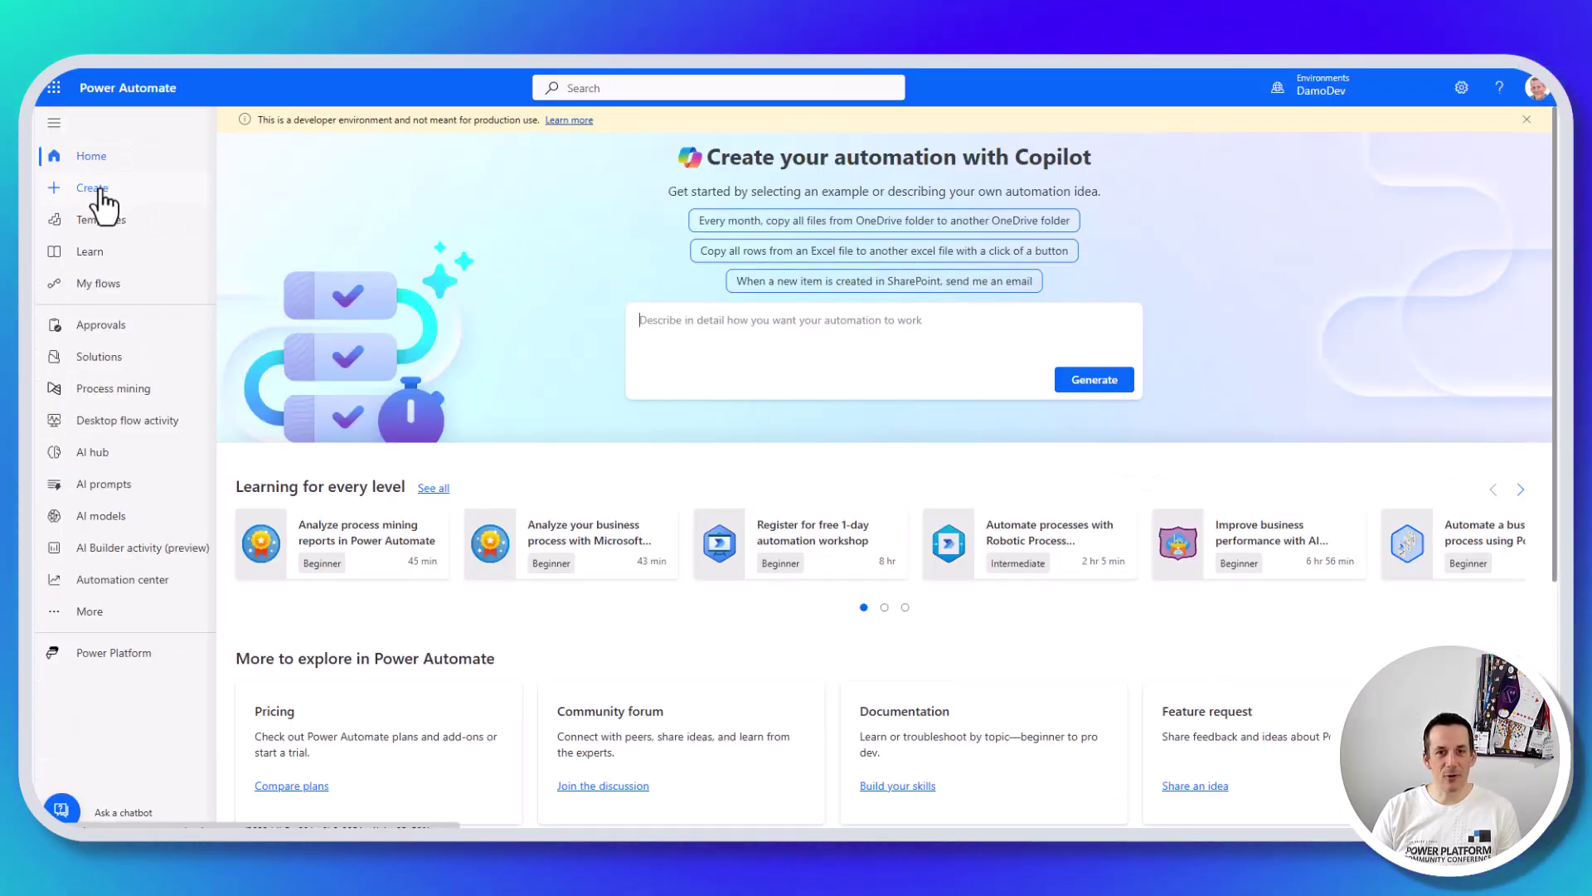
Step: Go to Power Automate's Create page for new flows
click(100, 202)
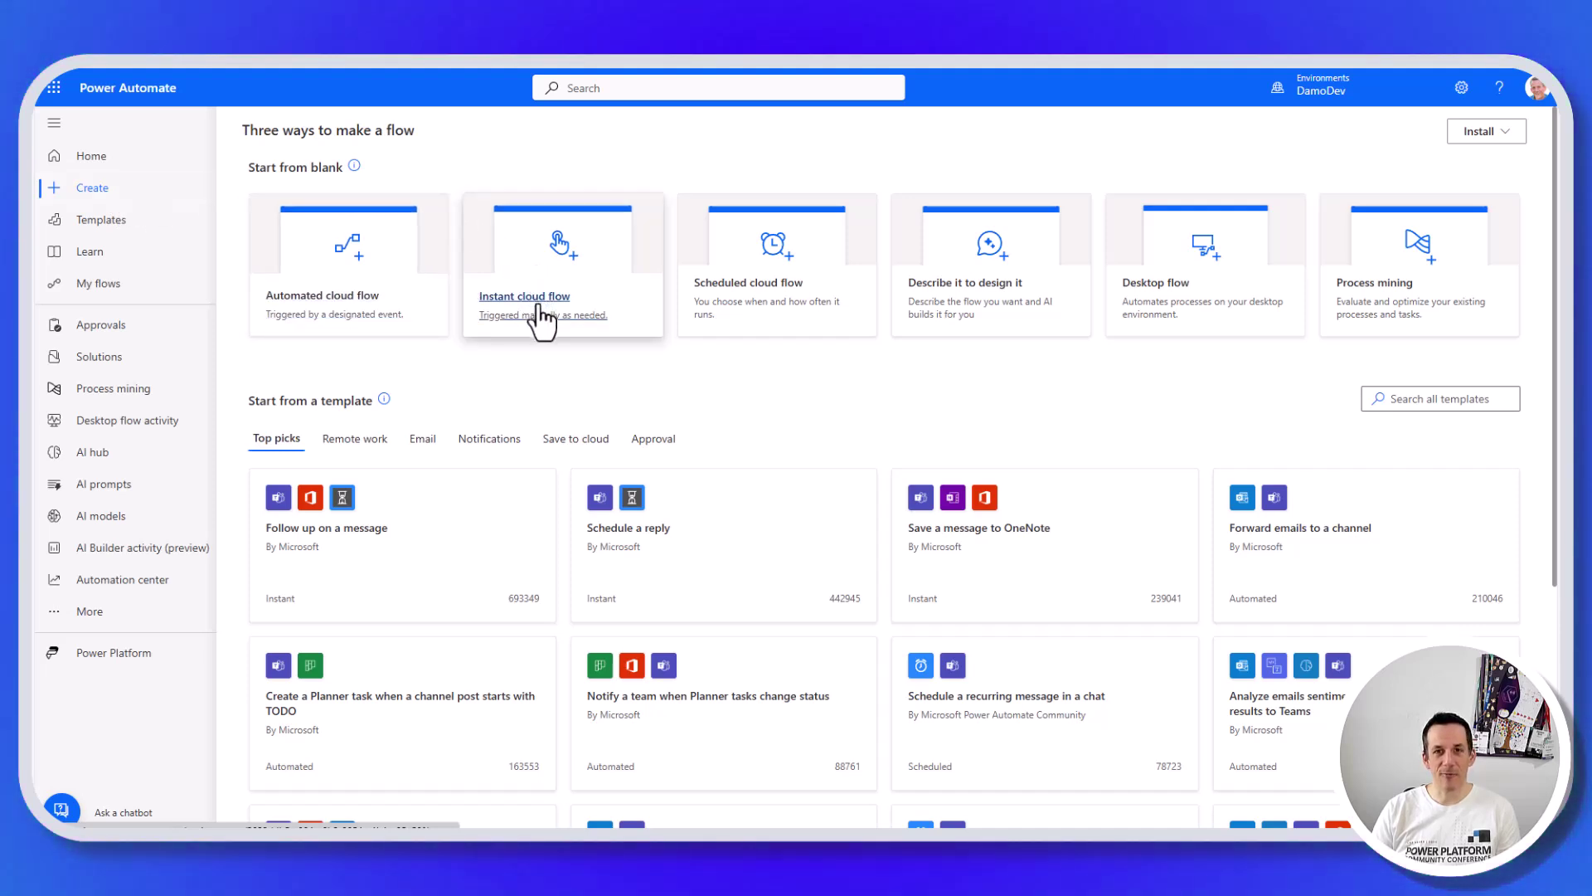
Step: Start a scheduled cloud flow named Create Duplicate Sheet starting 1/13/25 at 05:00 AM
click(753, 318)
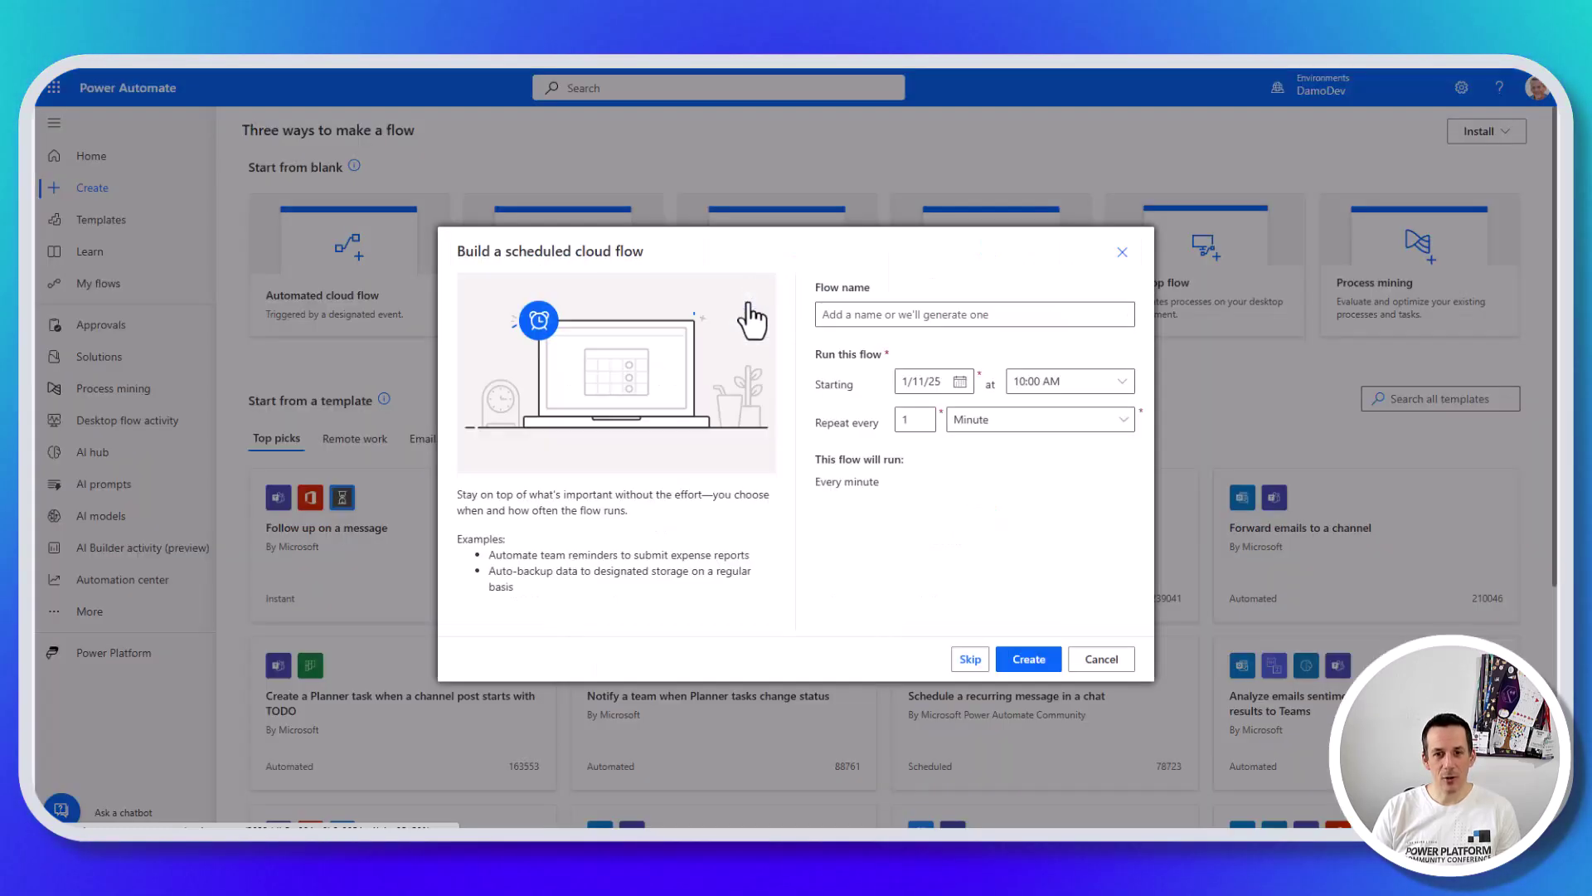
click(903, 317)
text(Create Duplicate S)
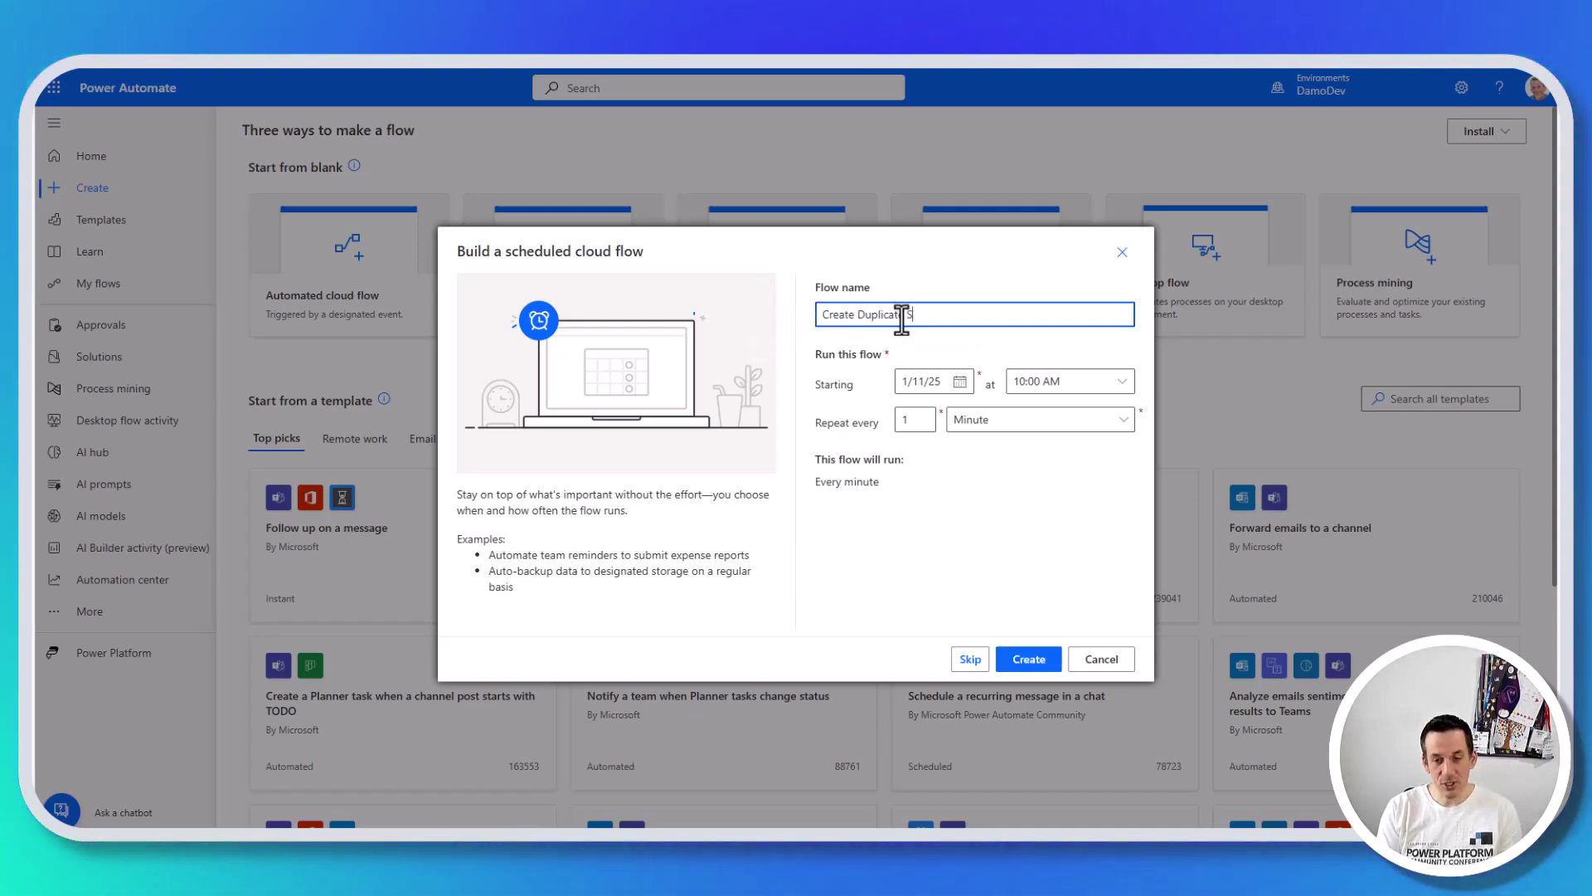
text(heet)
click(962, 384)
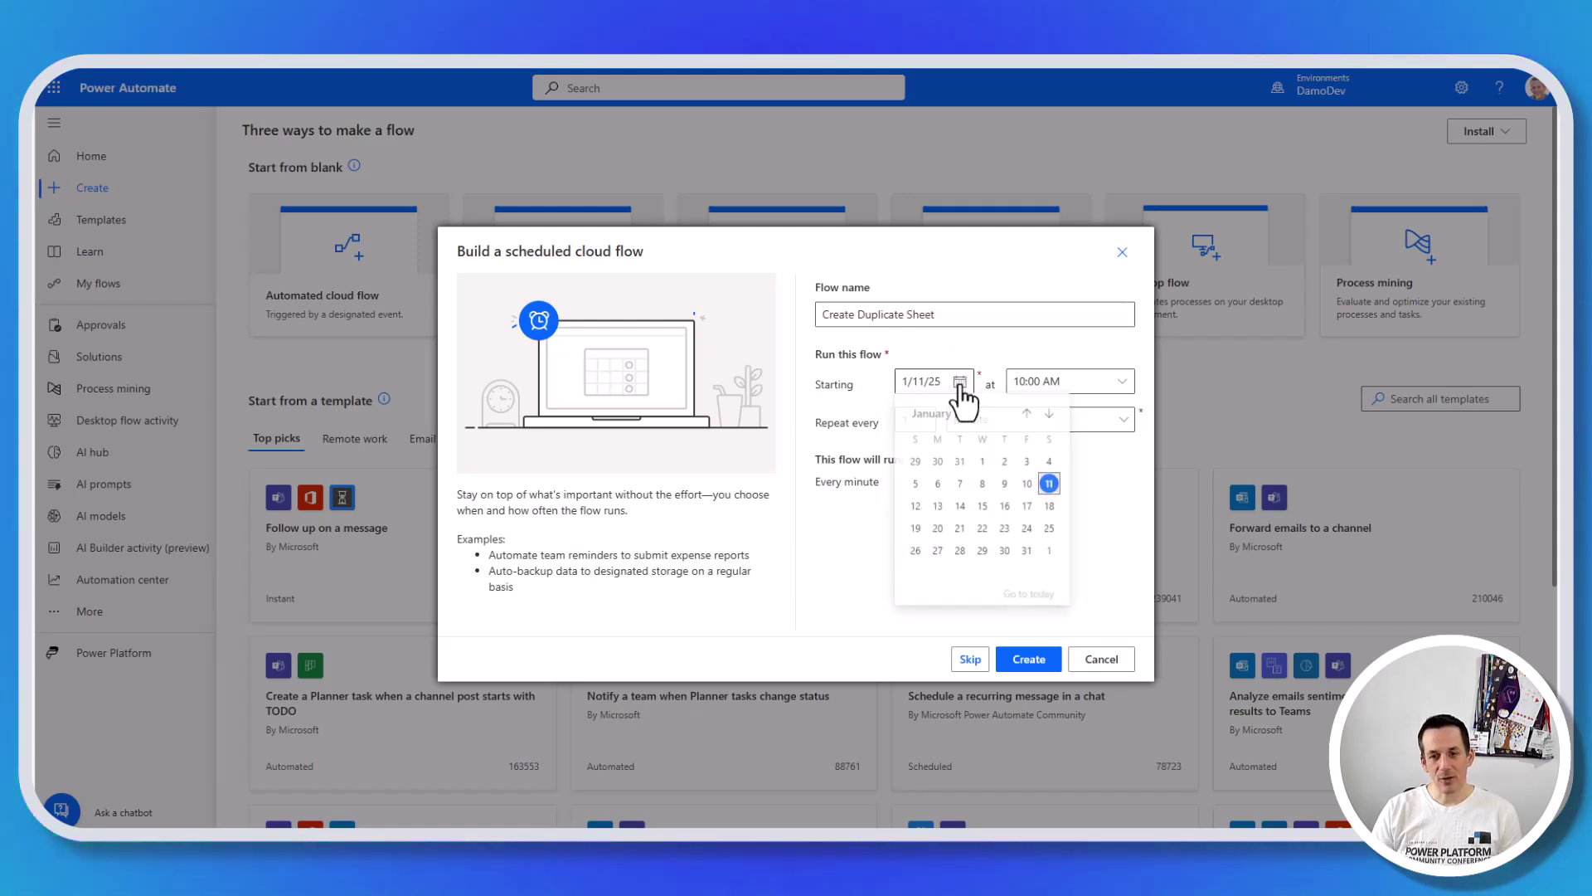
click(938, 507)
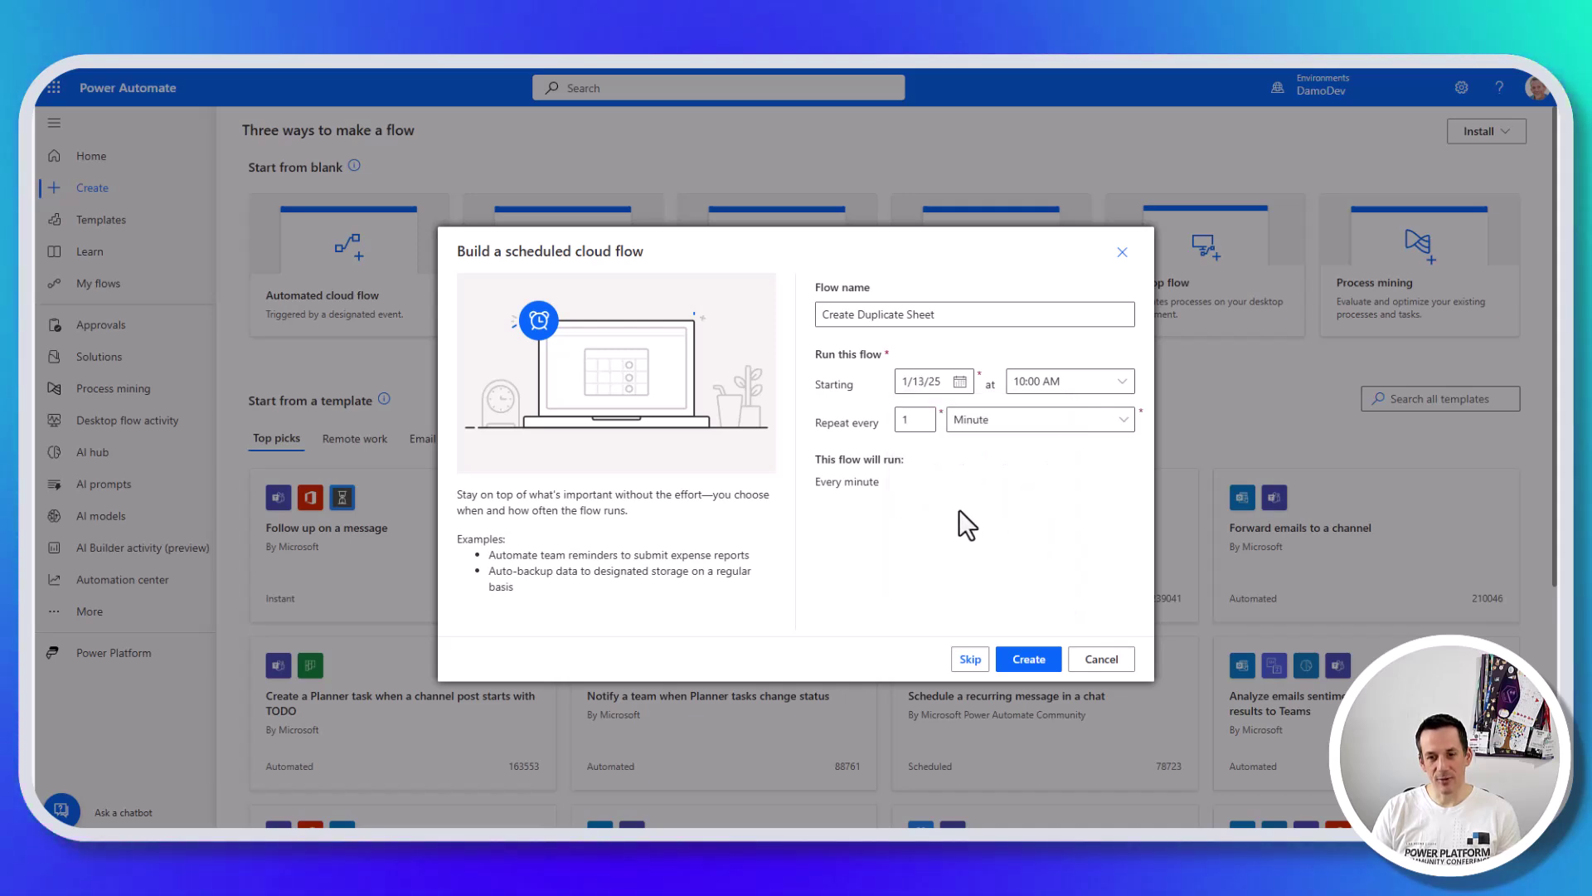
click(1122, 383)
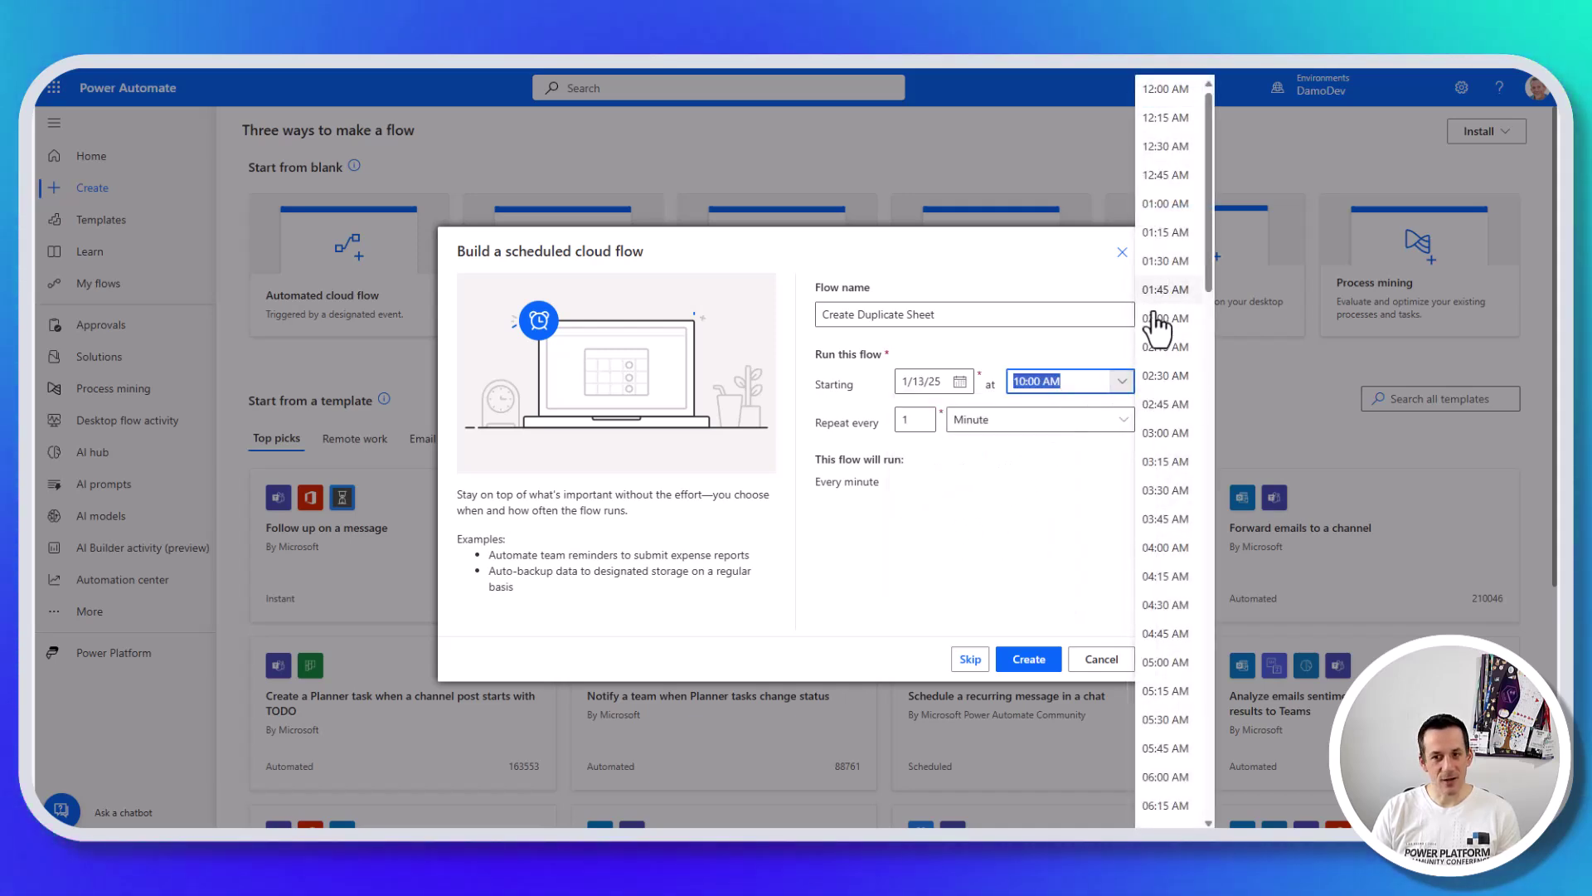
click(1169, 663)
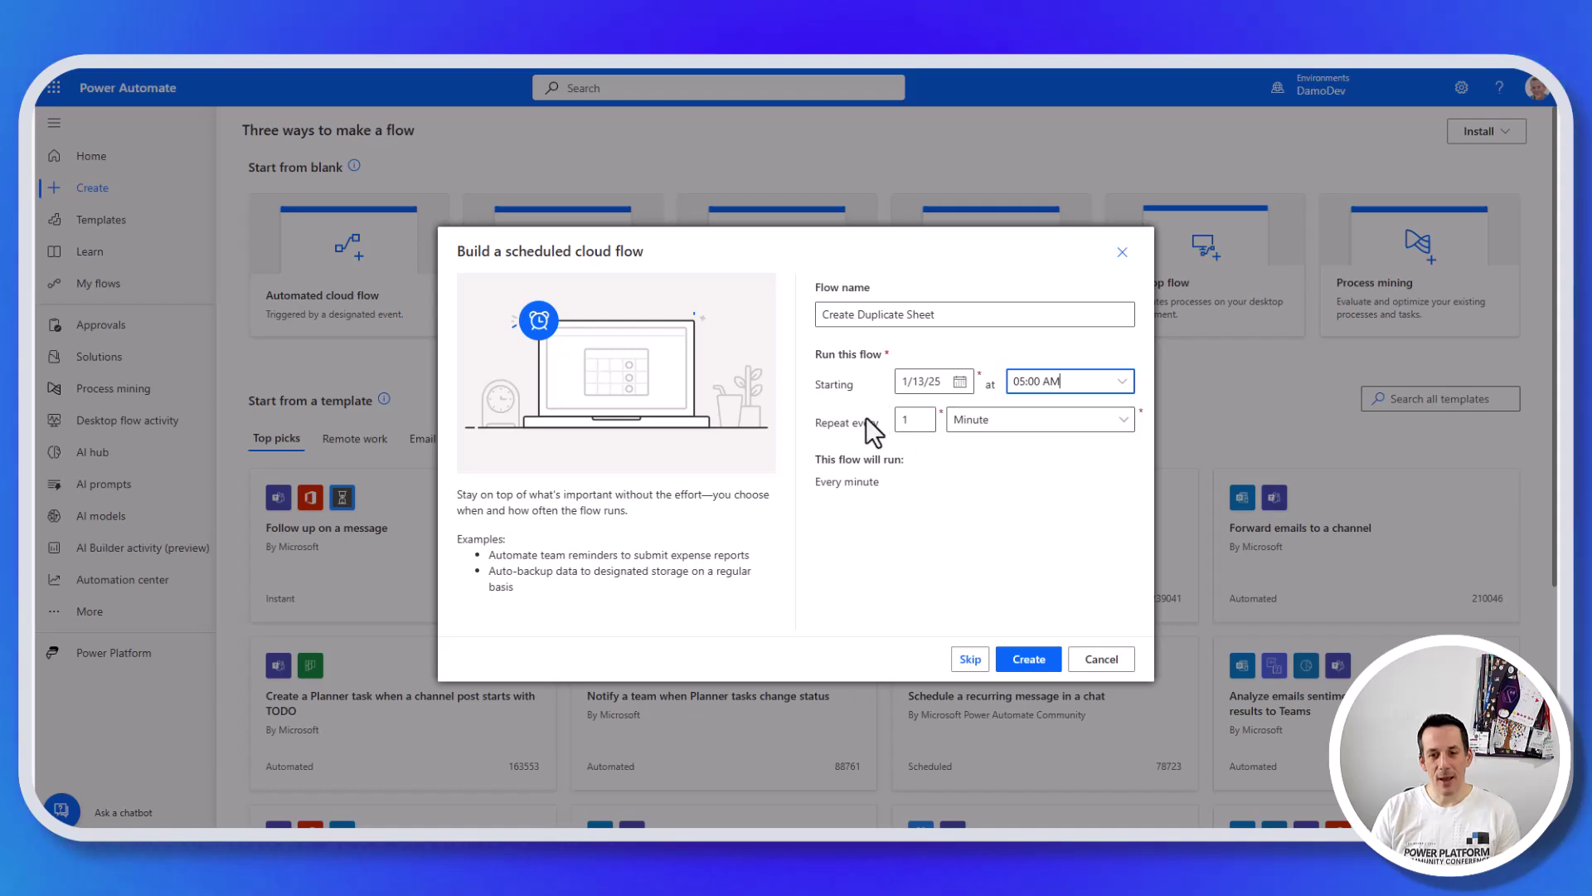
Step: Set it to repeat every 1 Week on Monday only and create the flow
click(1124, 427)
click(999, 478)
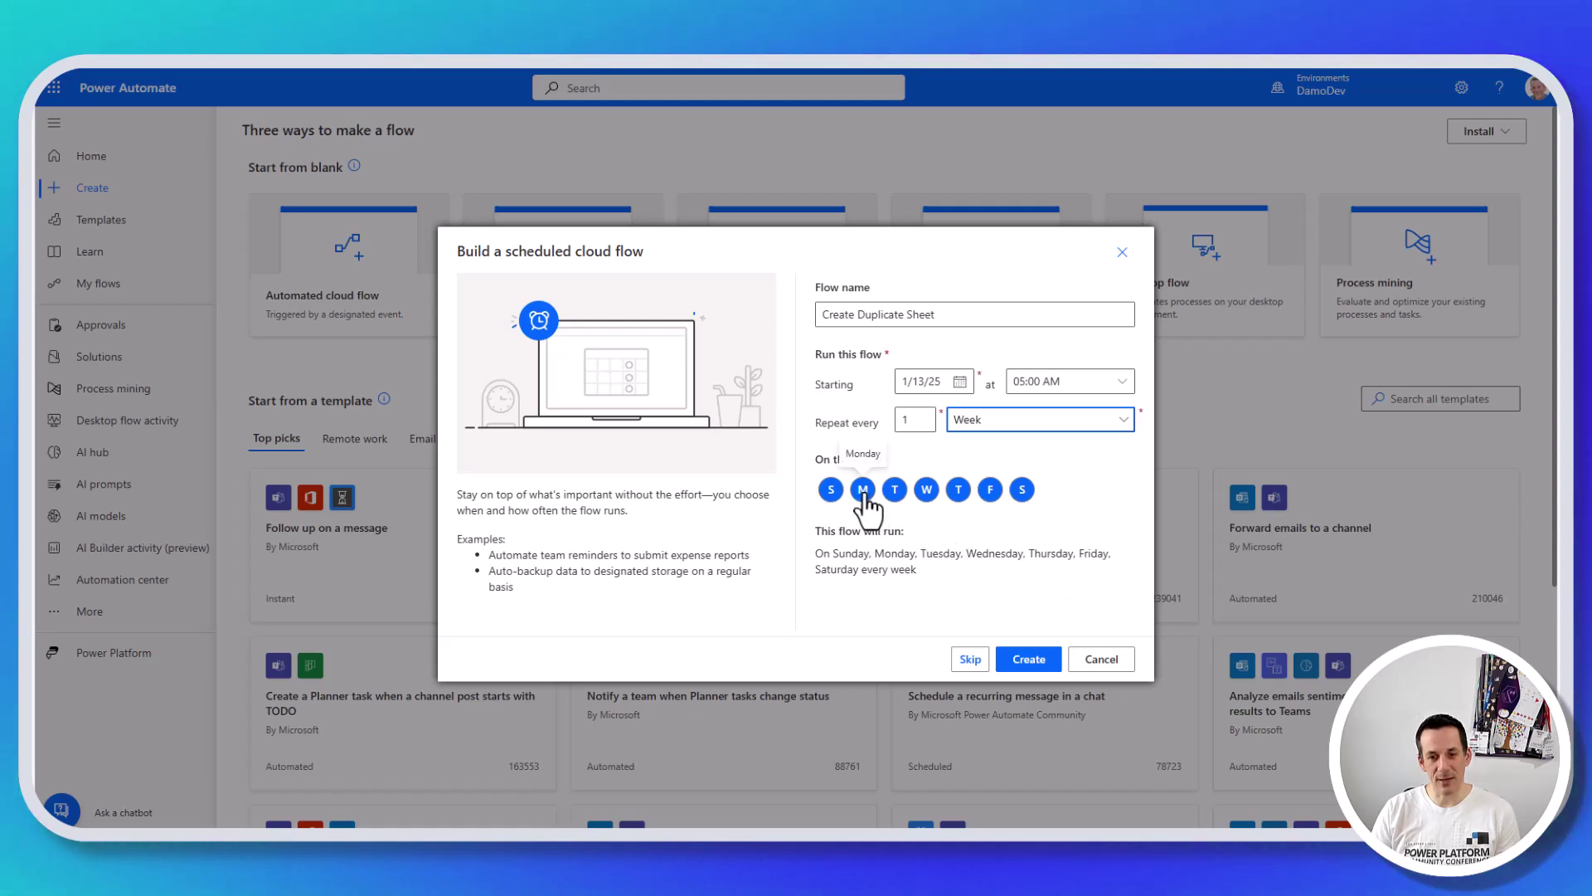
click(831, 489)
click(894, 490)
click(958, 489)
click(1021, 489)
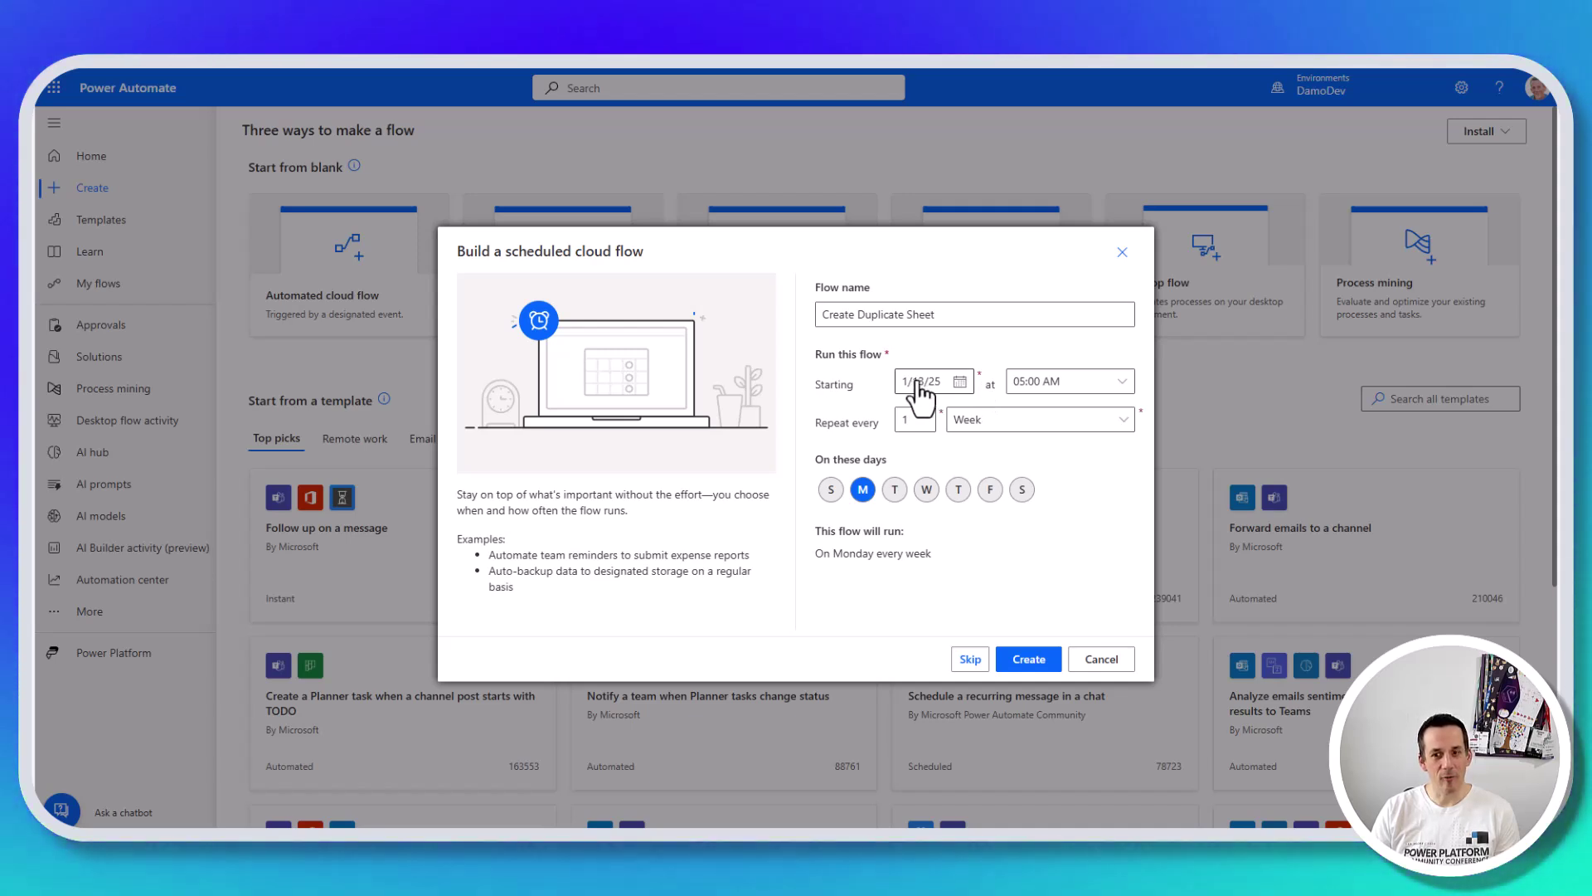
click(1035, 669)
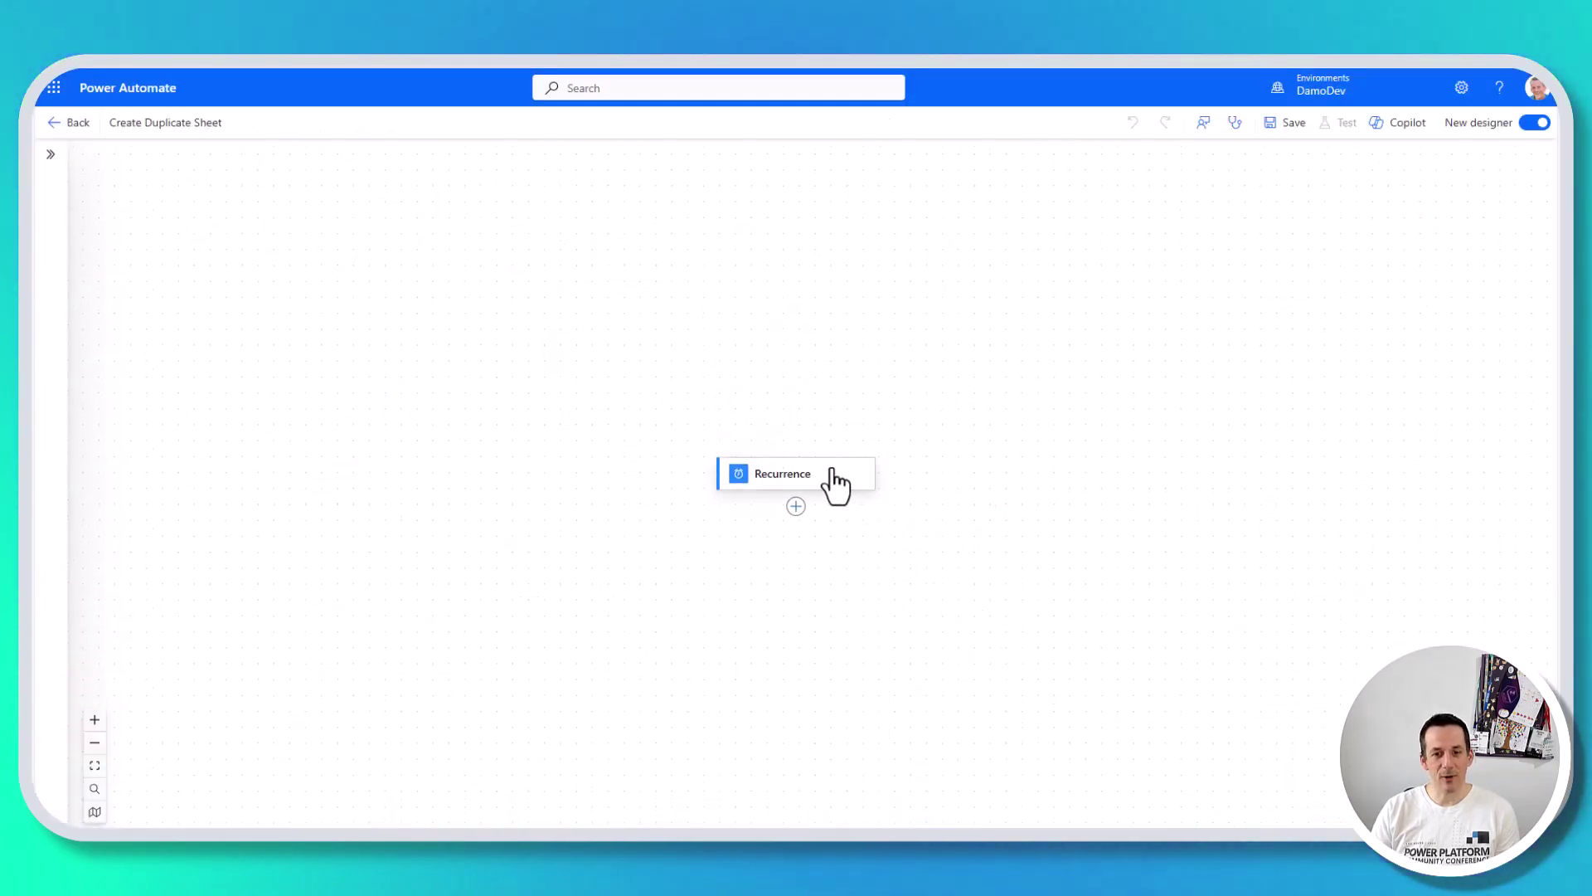
Step: Add an Excel Run script action after the Recurrence trigger
click(836, 483)
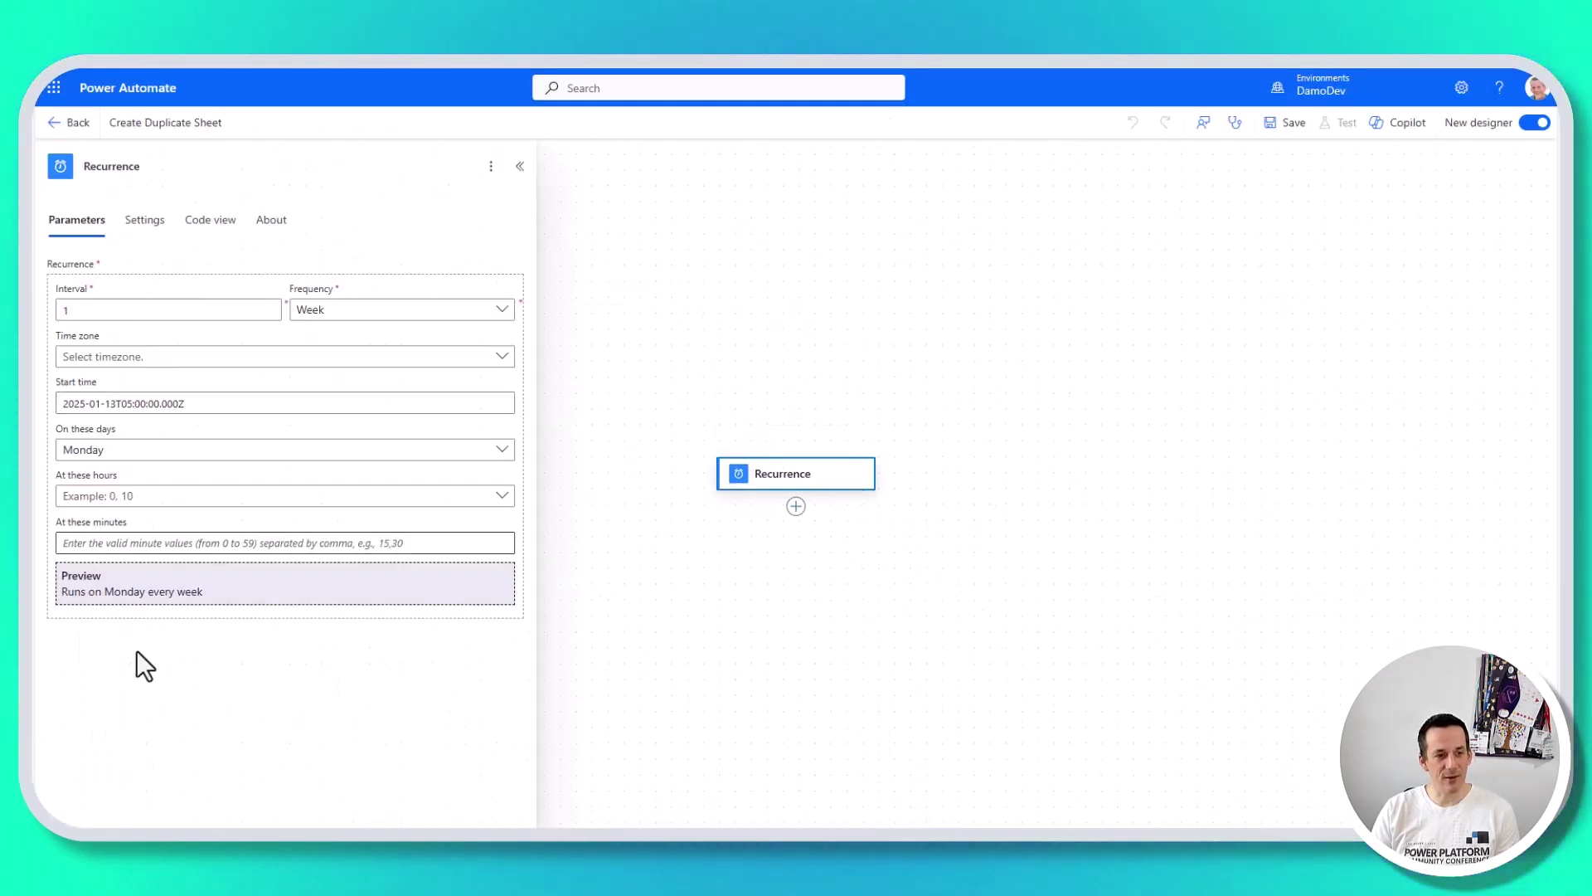
click(797, 507)
click(861, 486)
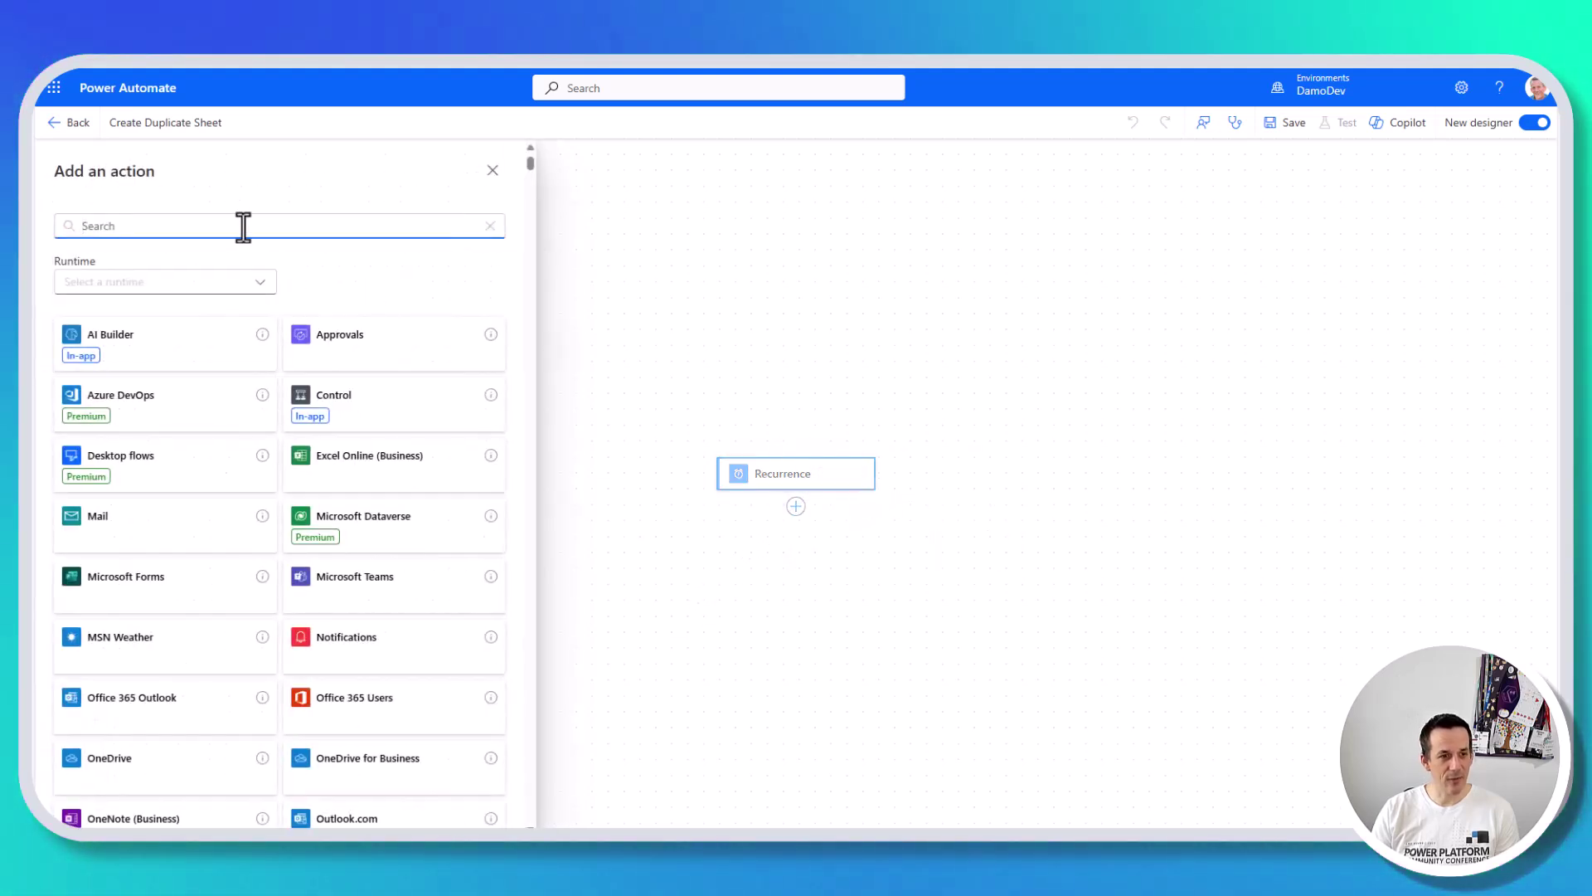
text(Run s)
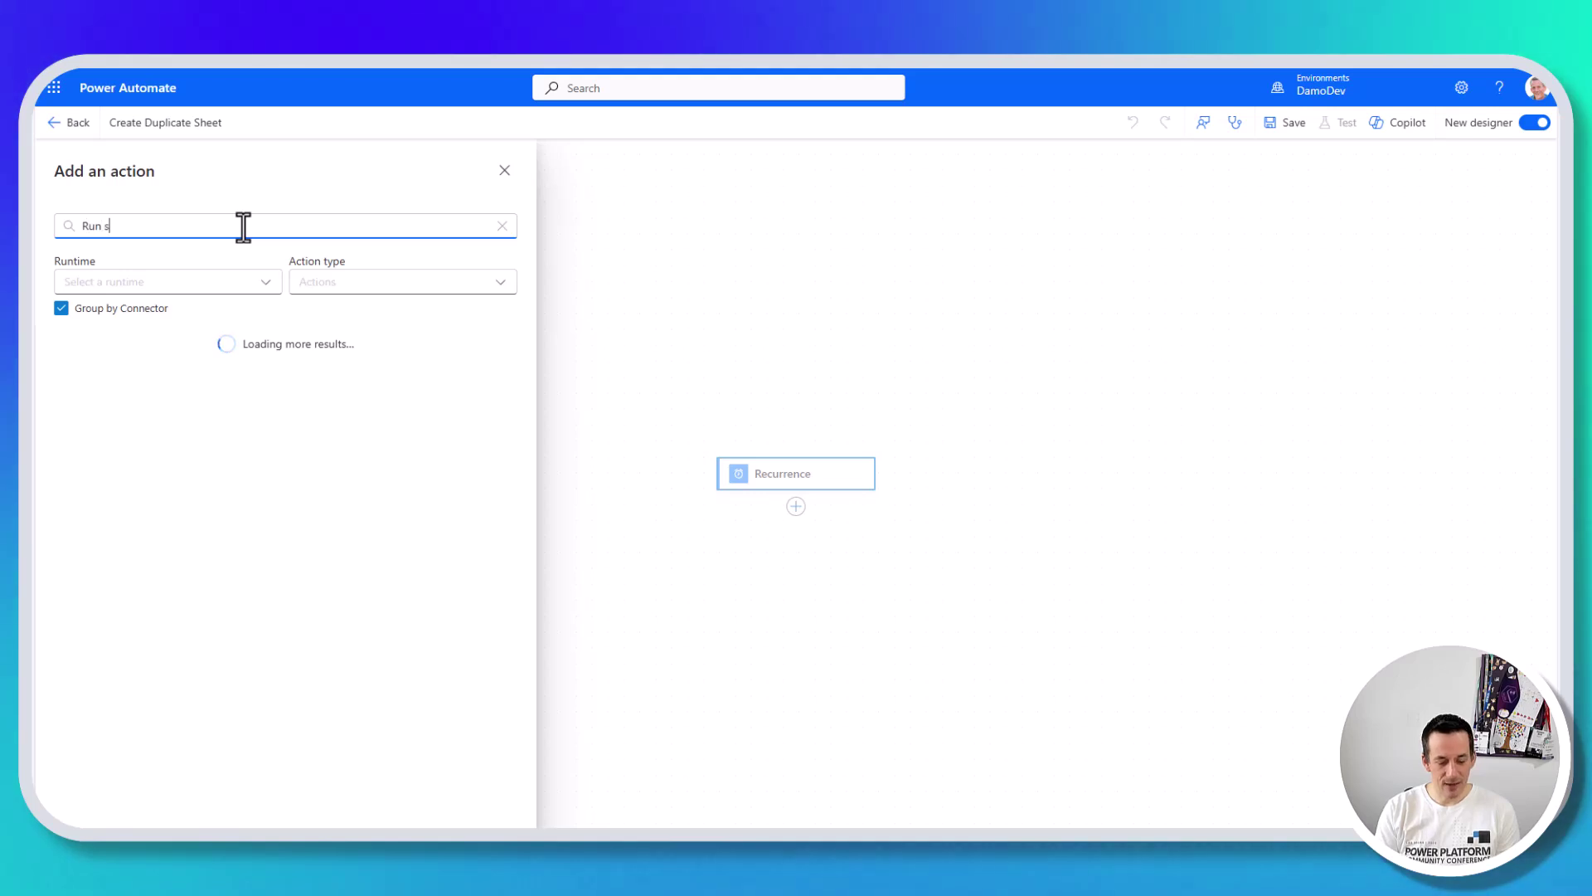
text(pt)
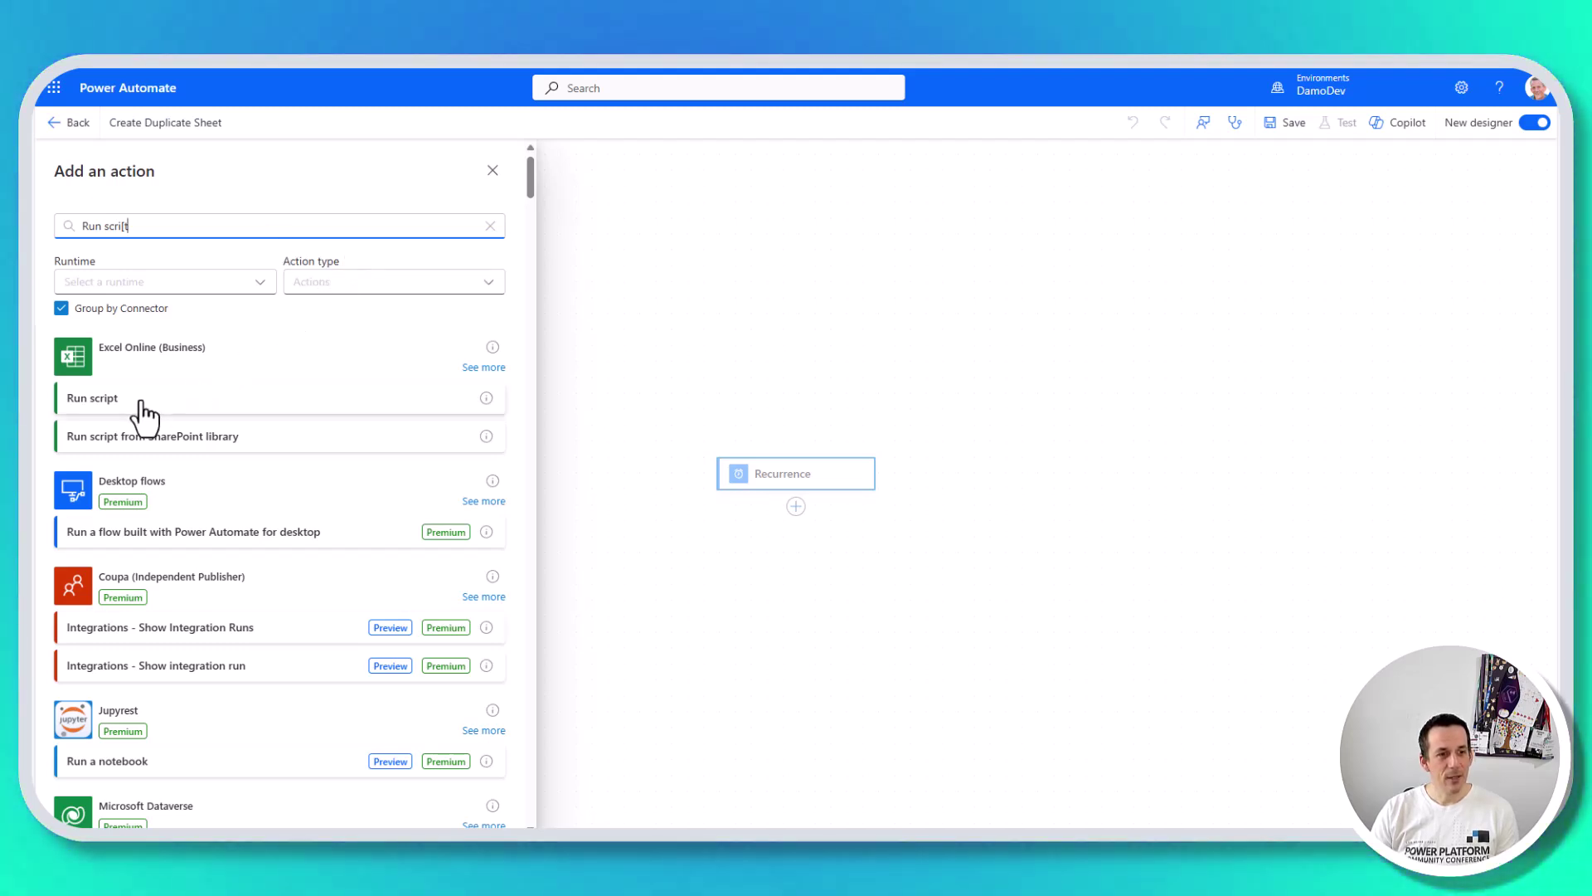
click(134, 403)
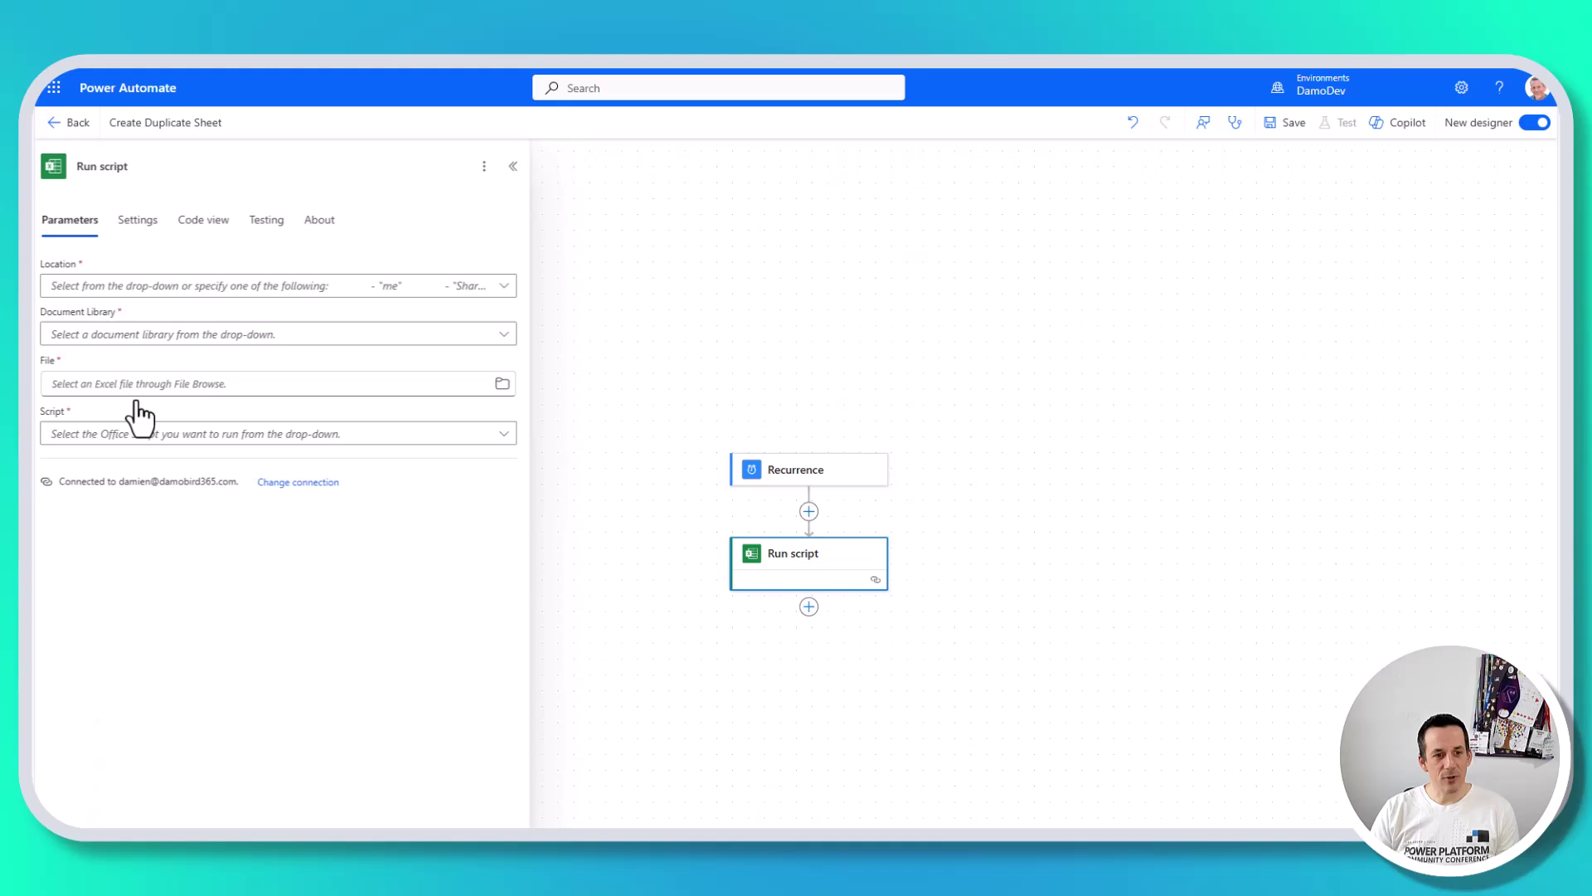
Step: Point it at OneDrive for Business, Weeky Timesheet.xlsx and the DuplicateWorksheet script
click(511, 285)
click(593, 175)
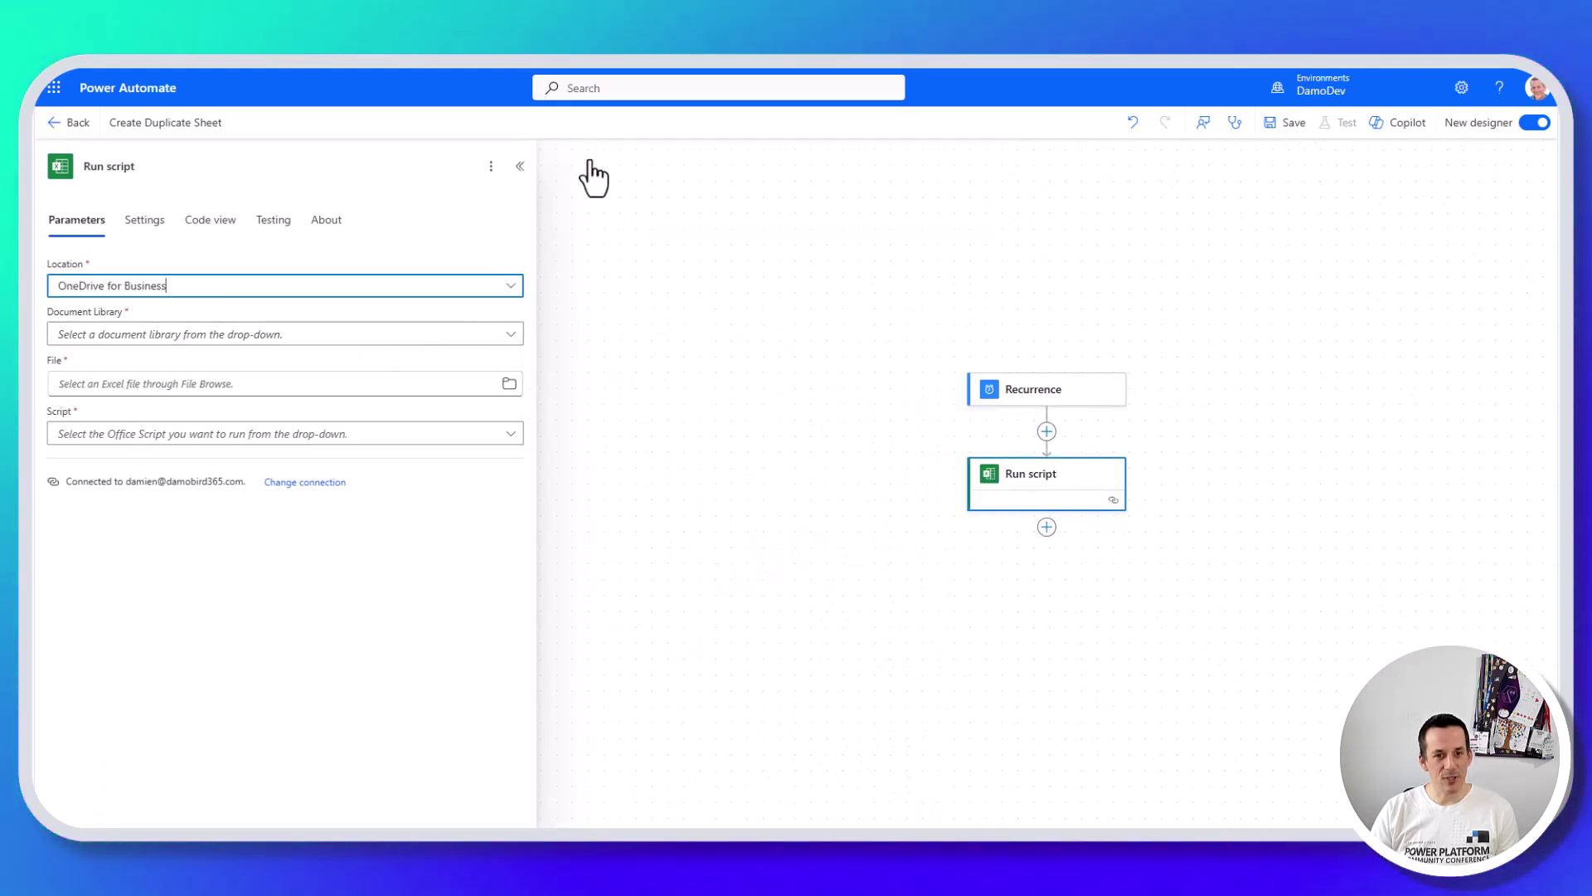
click(510, 336)
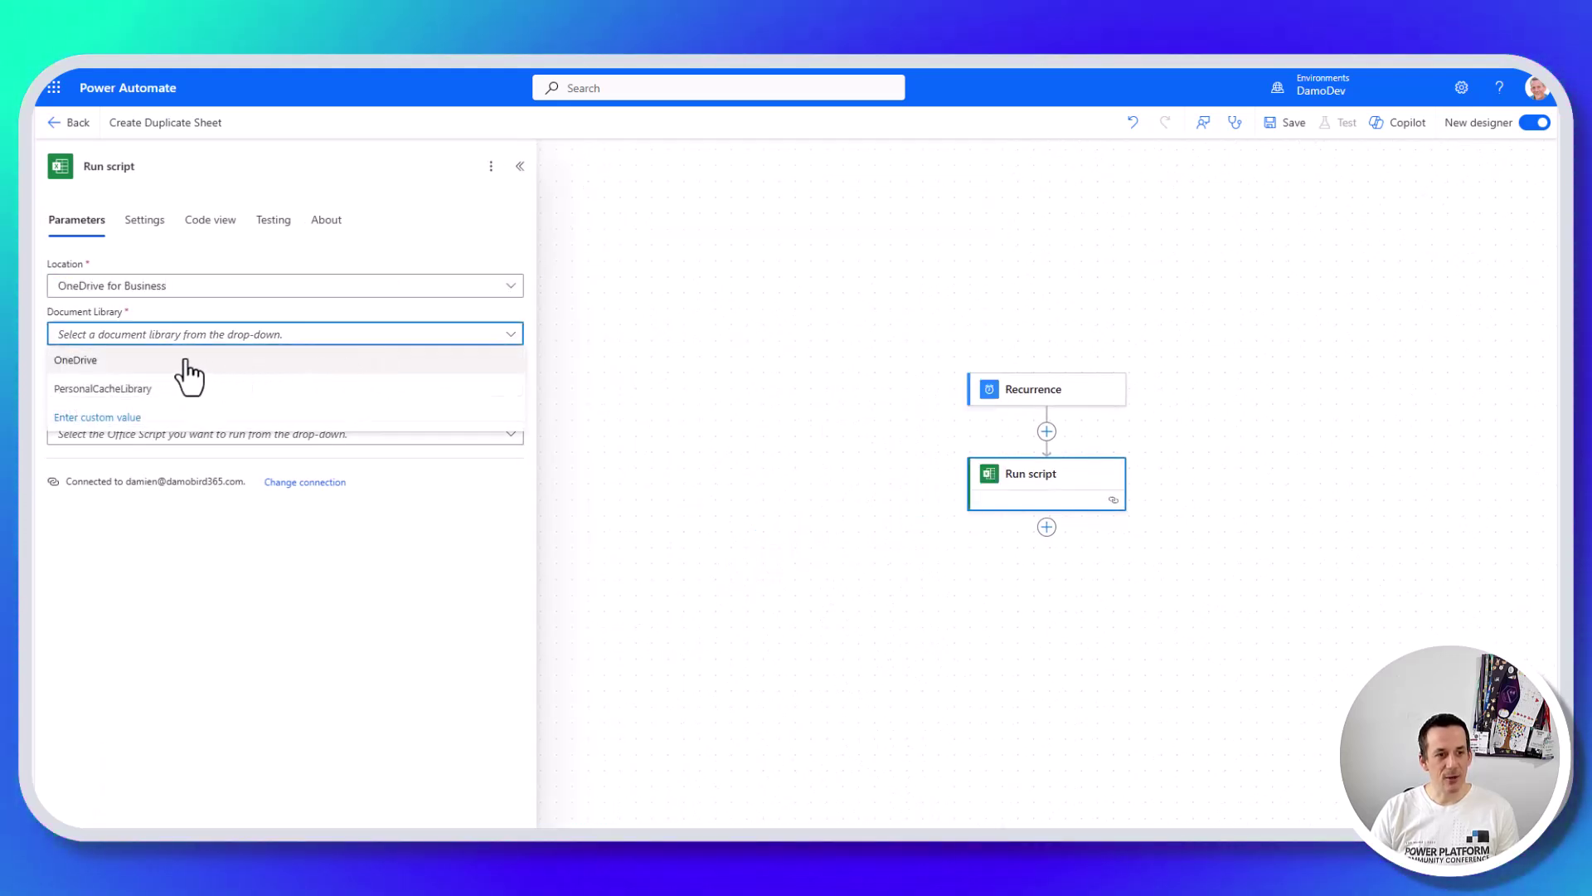
click(187, 362)
click(511, 385)
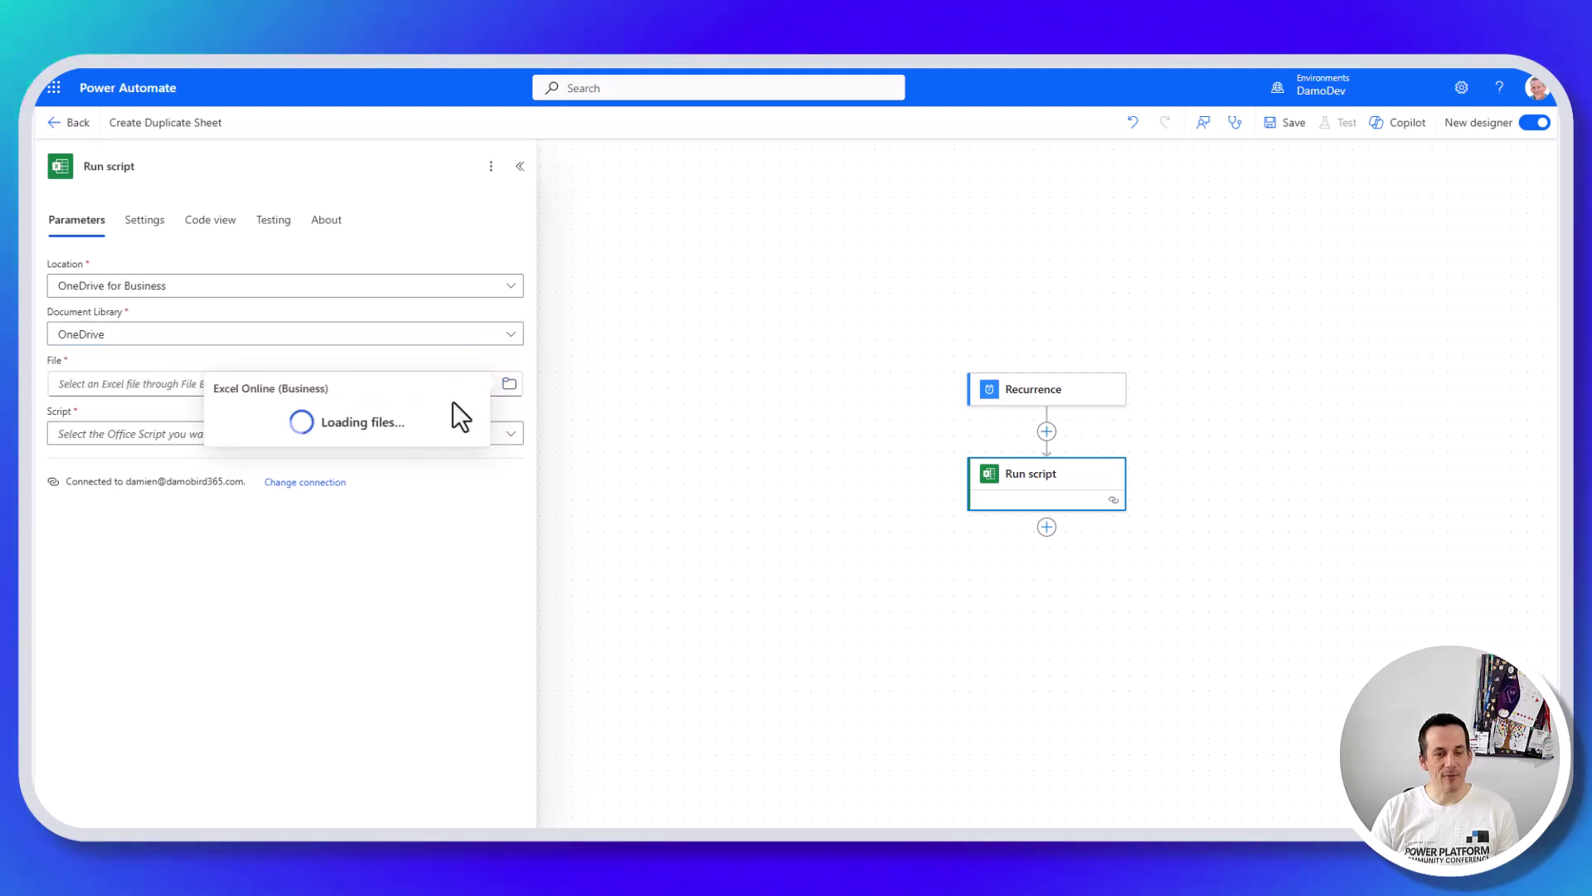
scroll(454, 622, down, 10)
scroll(453, 632, down, 3)
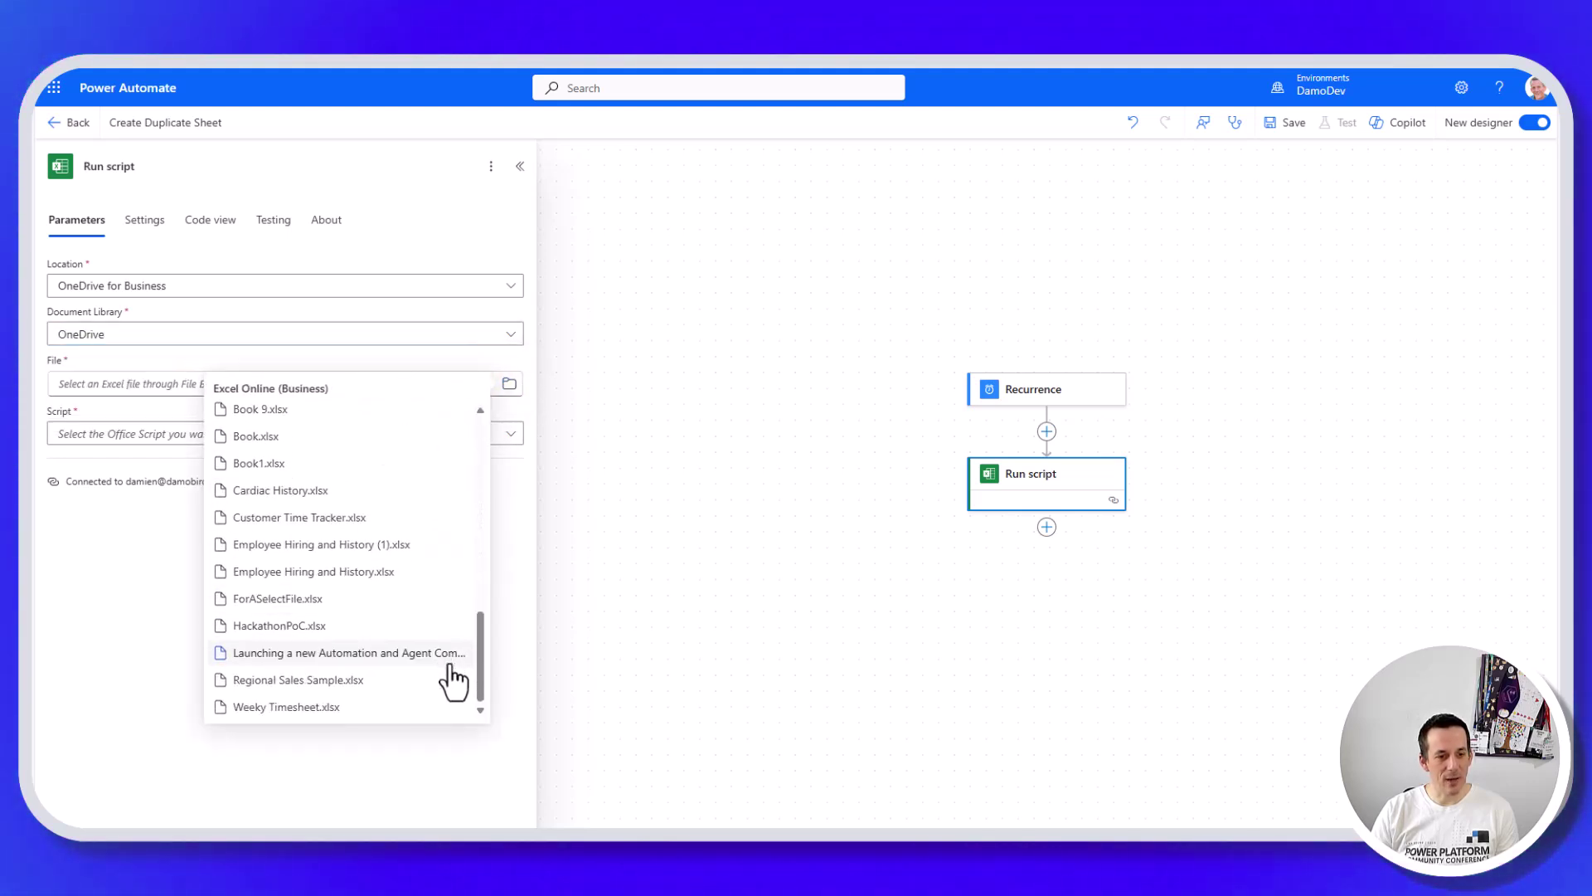
click(370, 704)
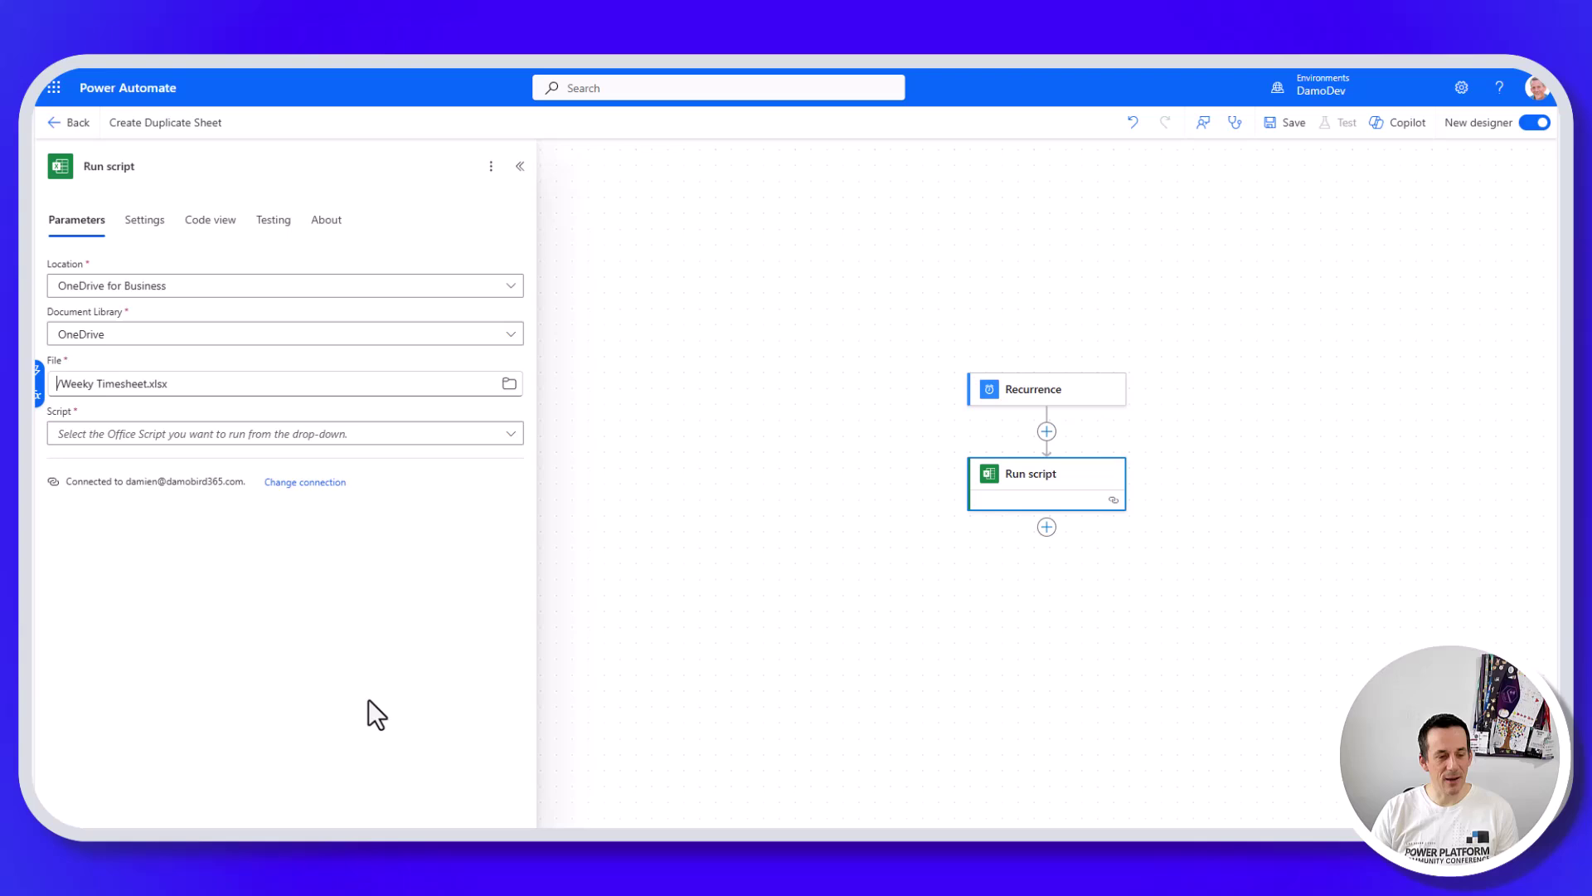
click(513, 436)
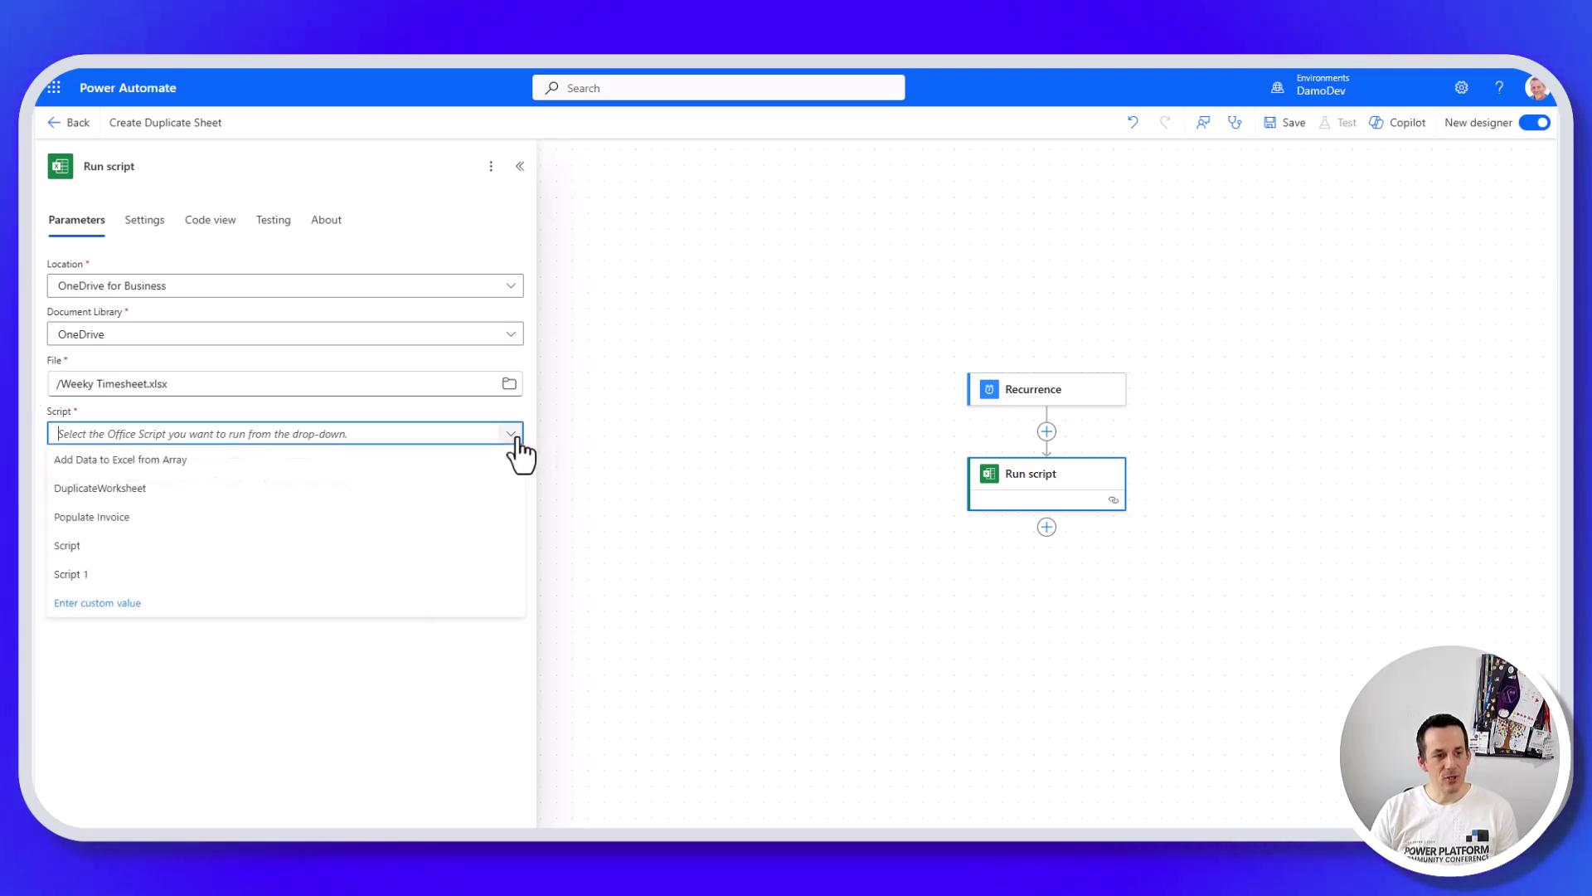
click(165, 492)
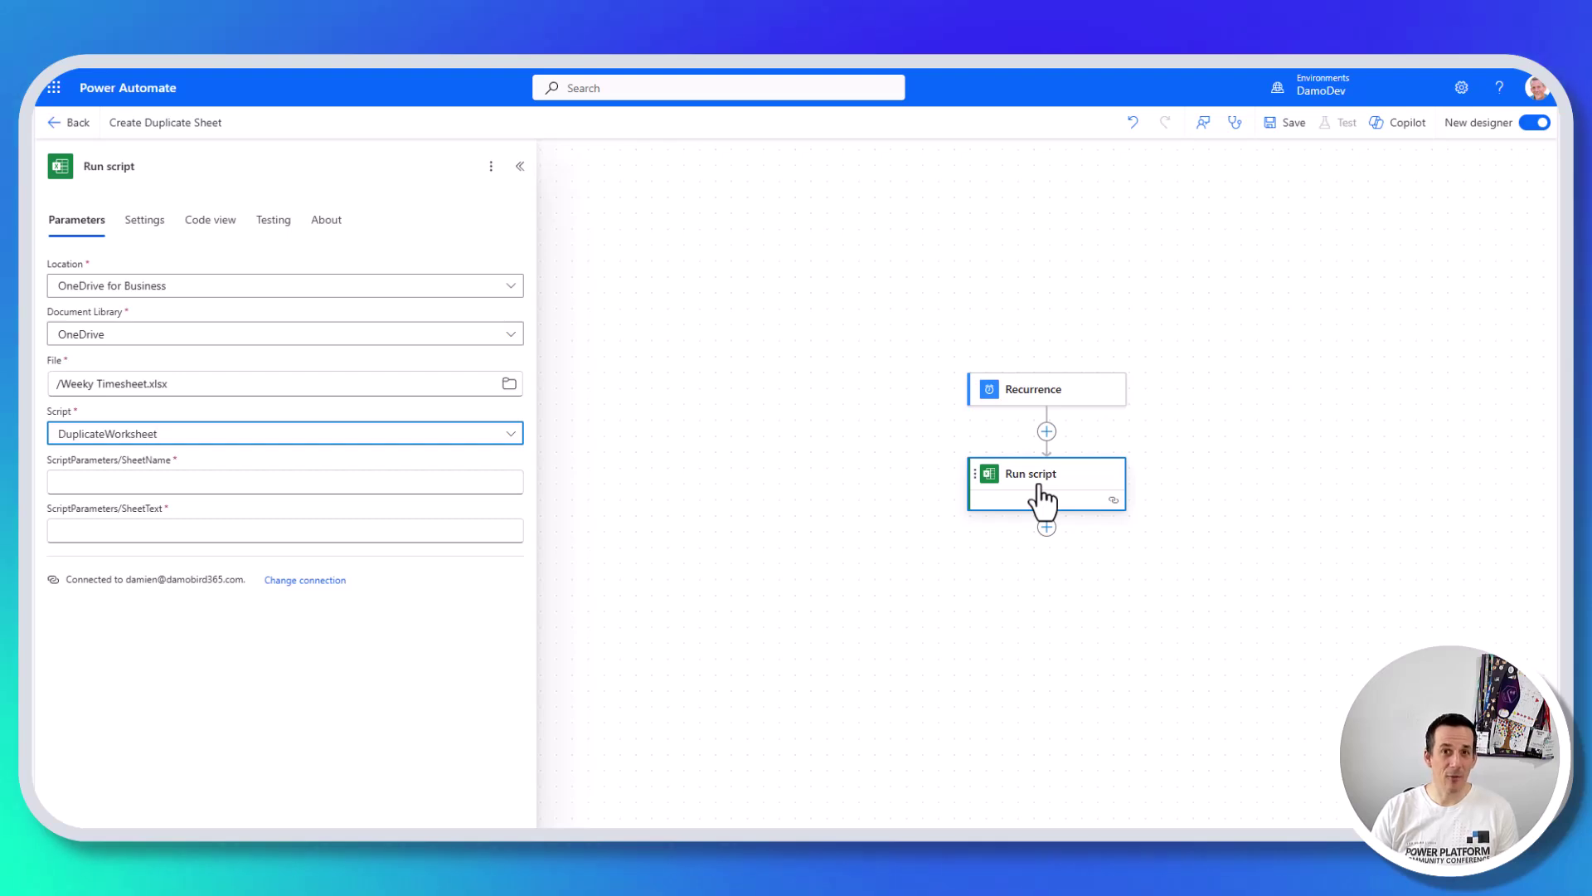
Step: Set SheetName to the expression utcnow('dd MMMM yy')
click(149, 489)
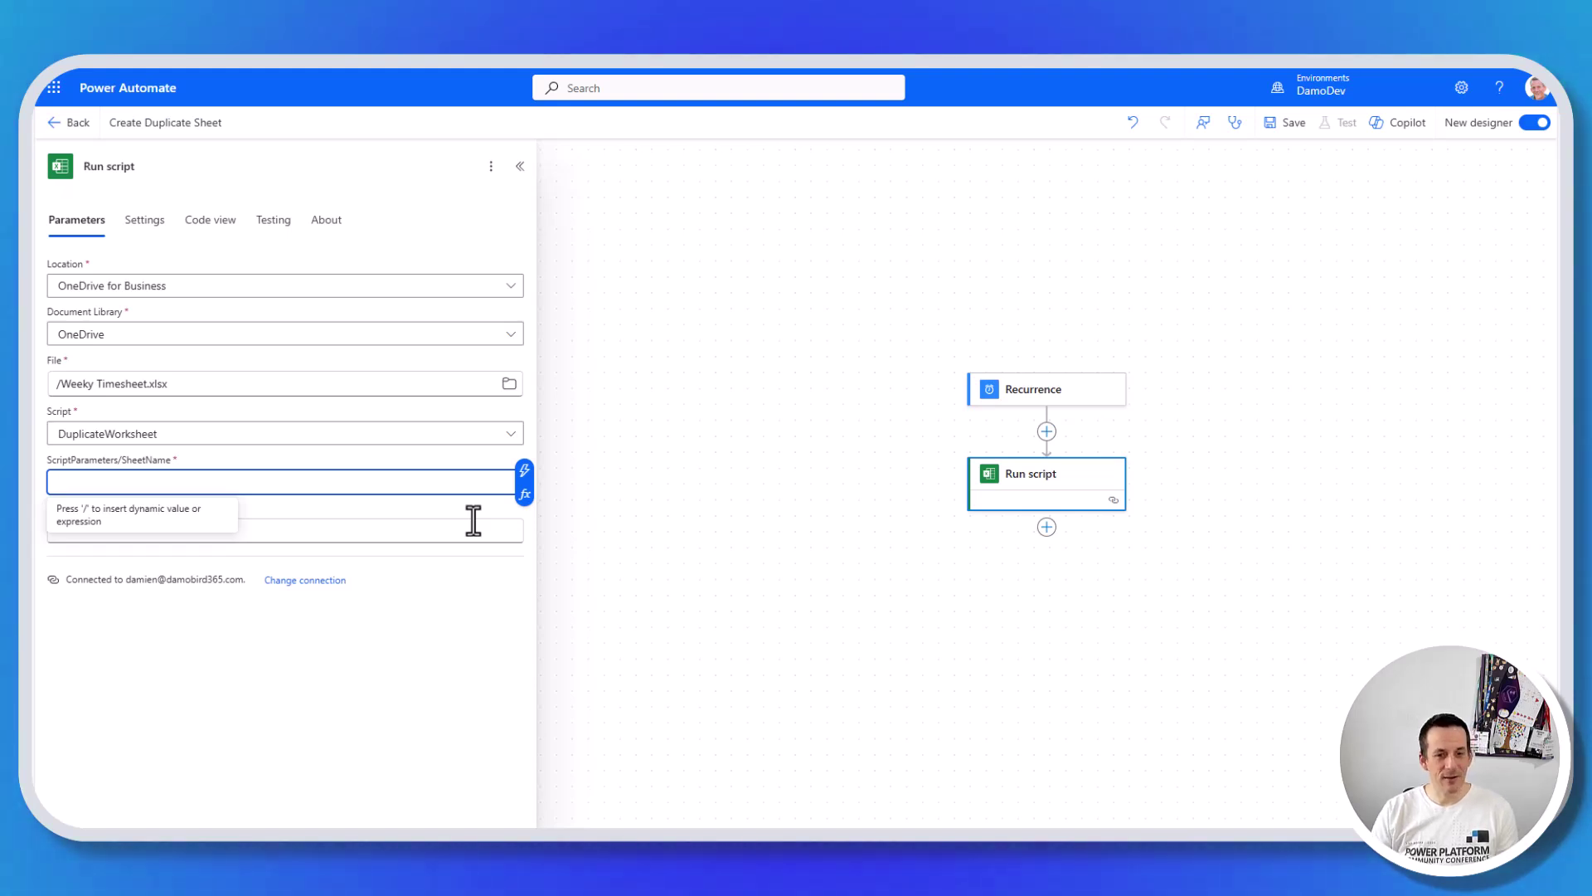
click(523, 496)
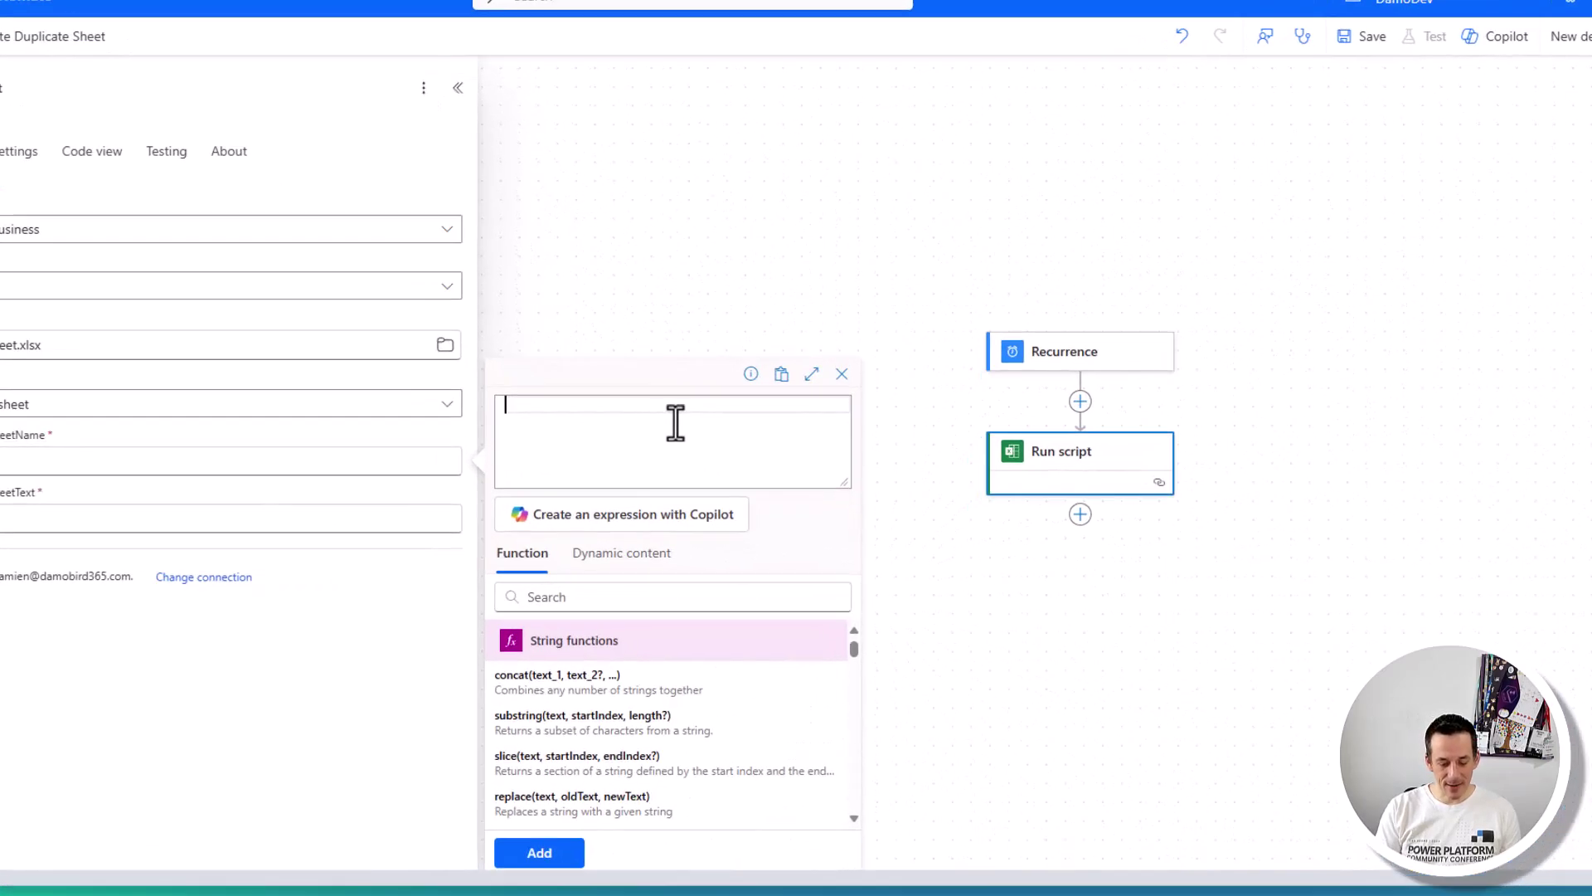
text(utcnow())
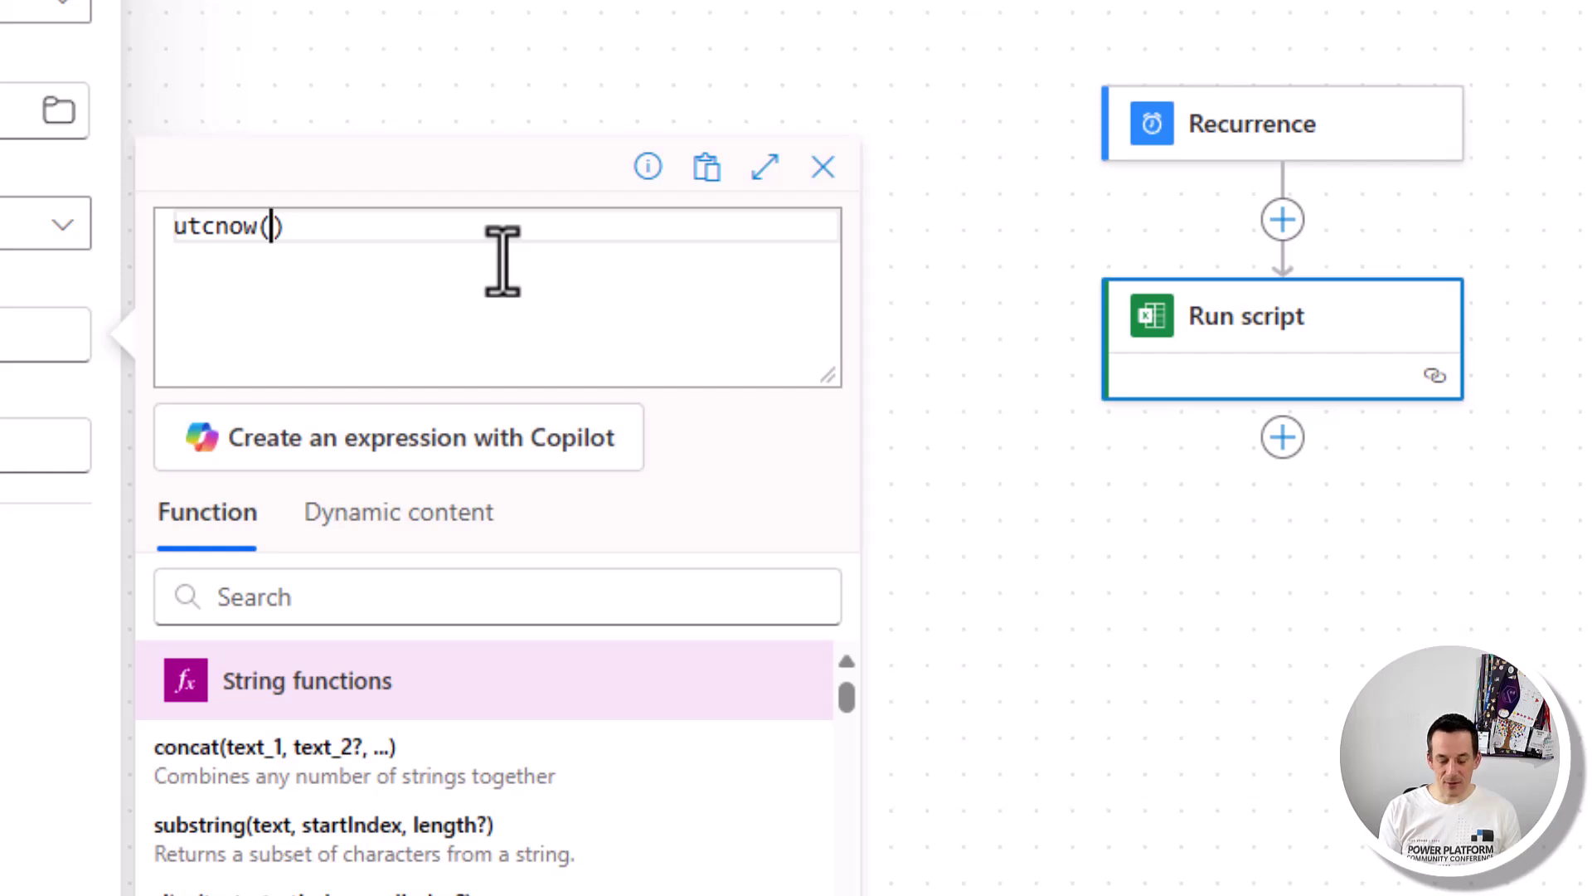
text(')
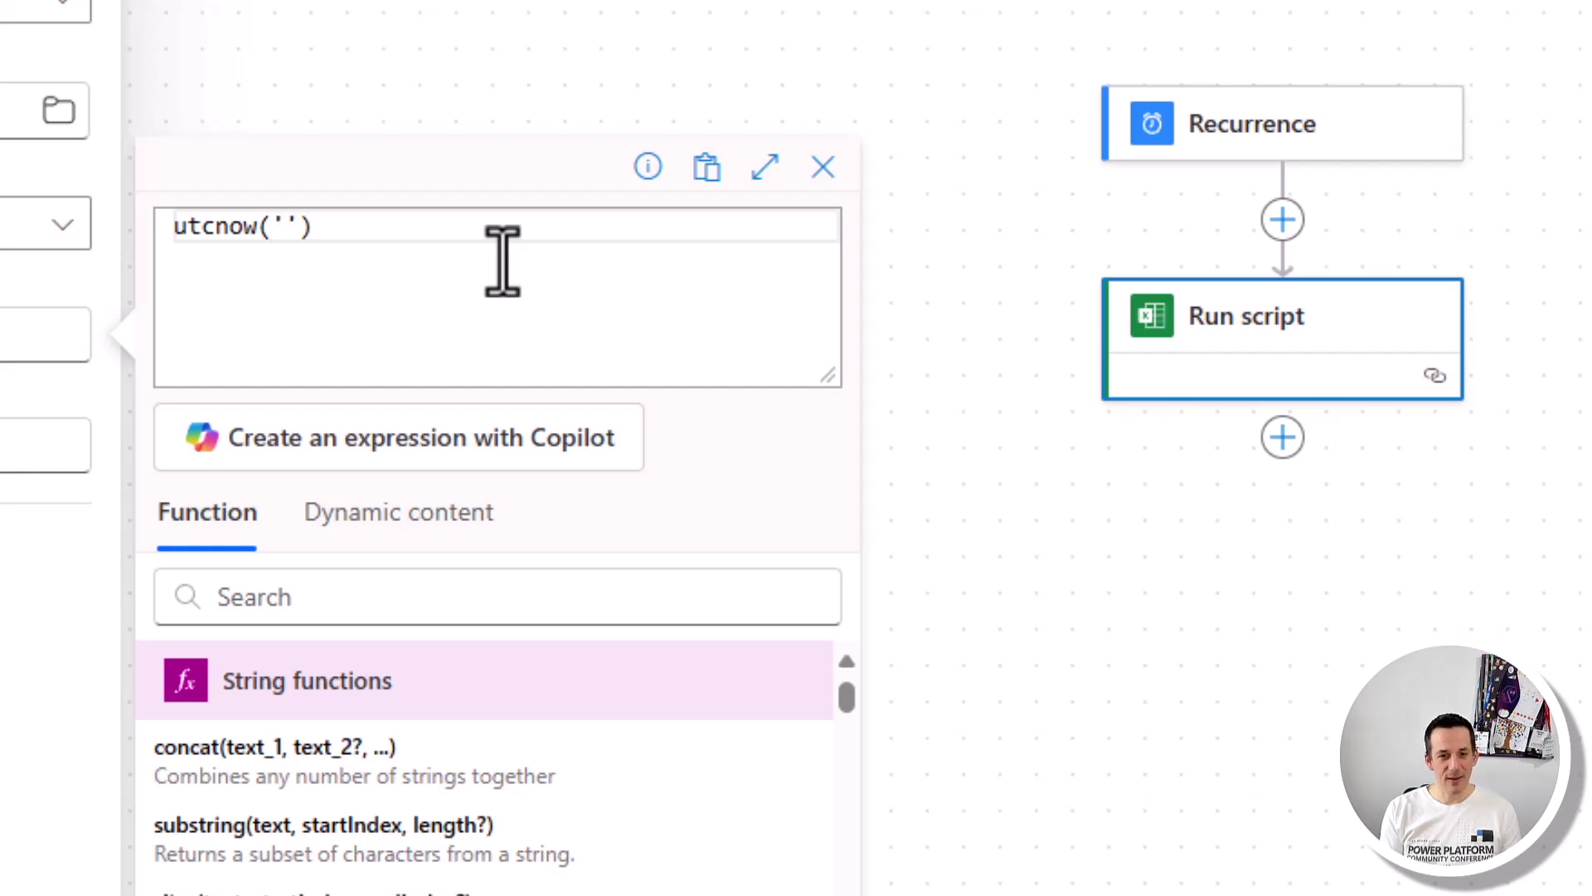
text(dd )
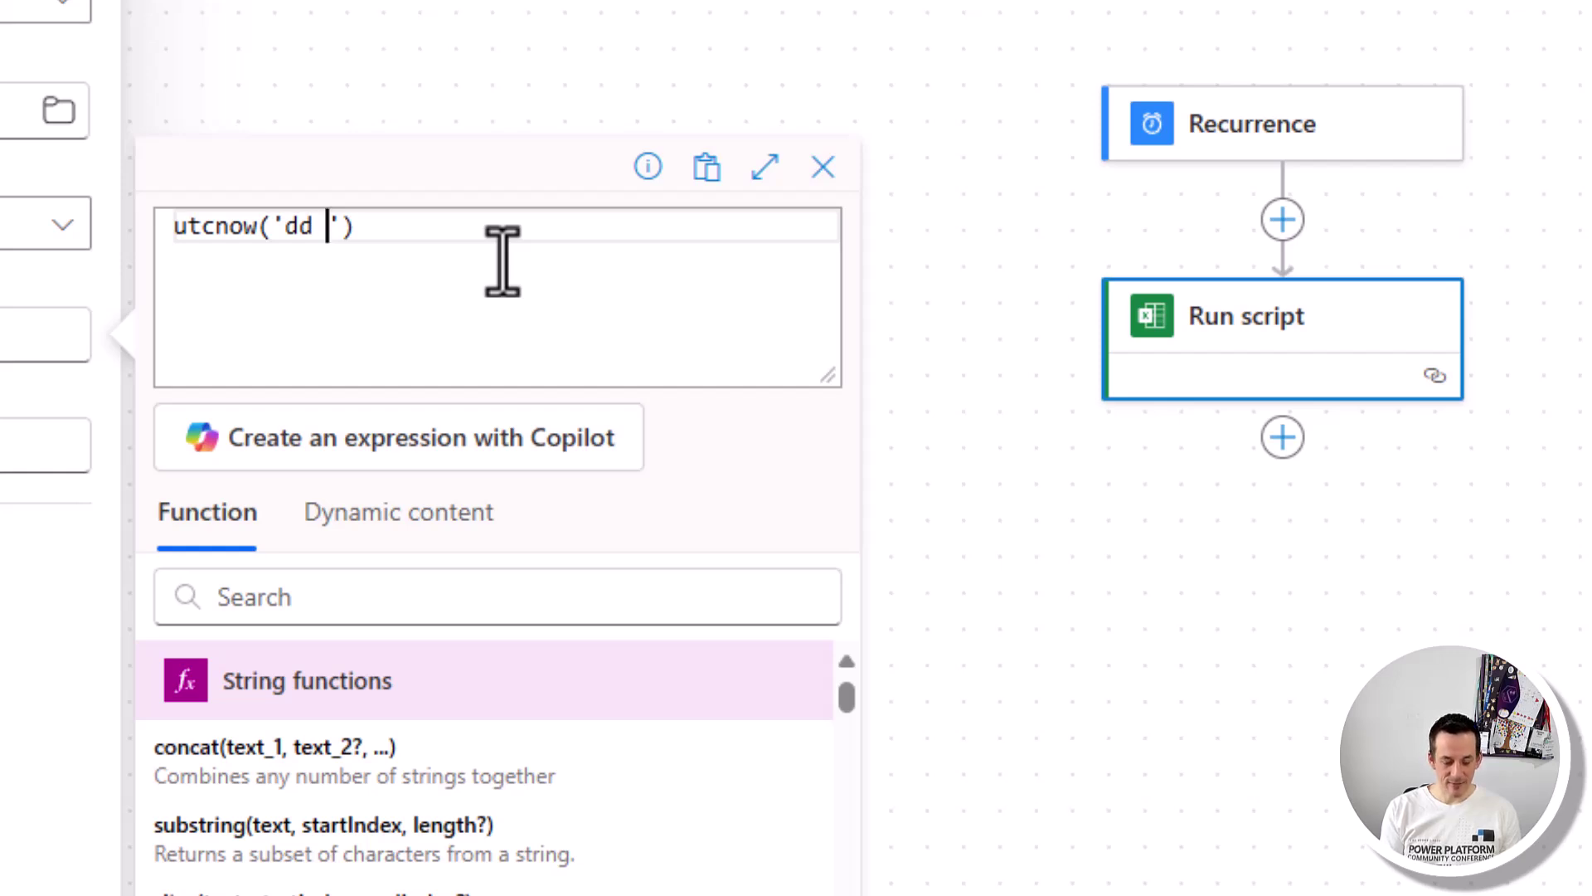
text(MMMM)
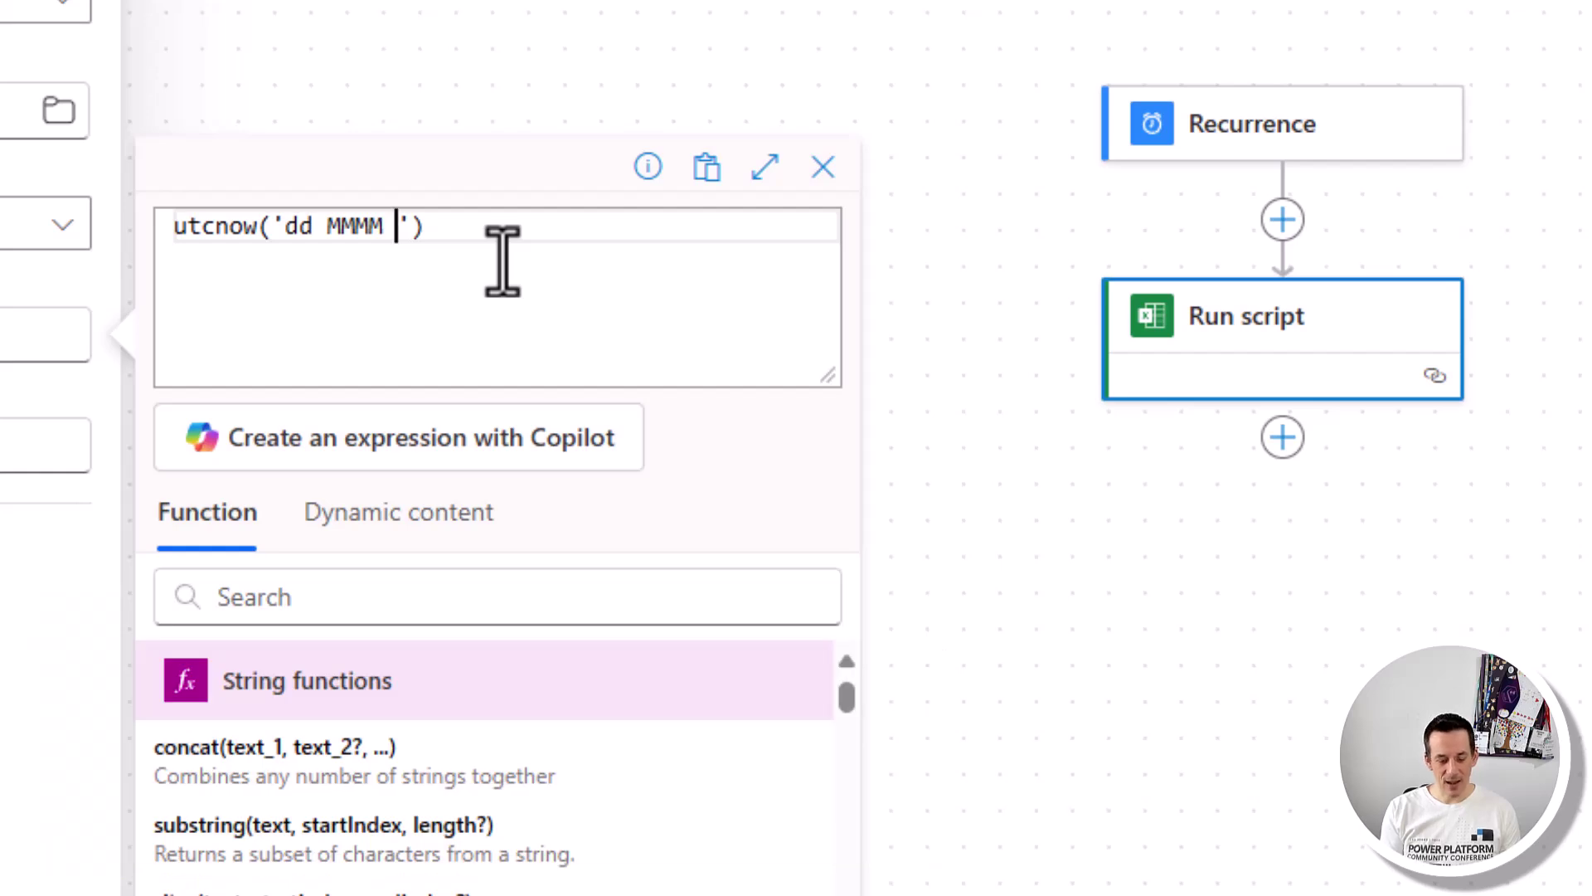
text(yy)
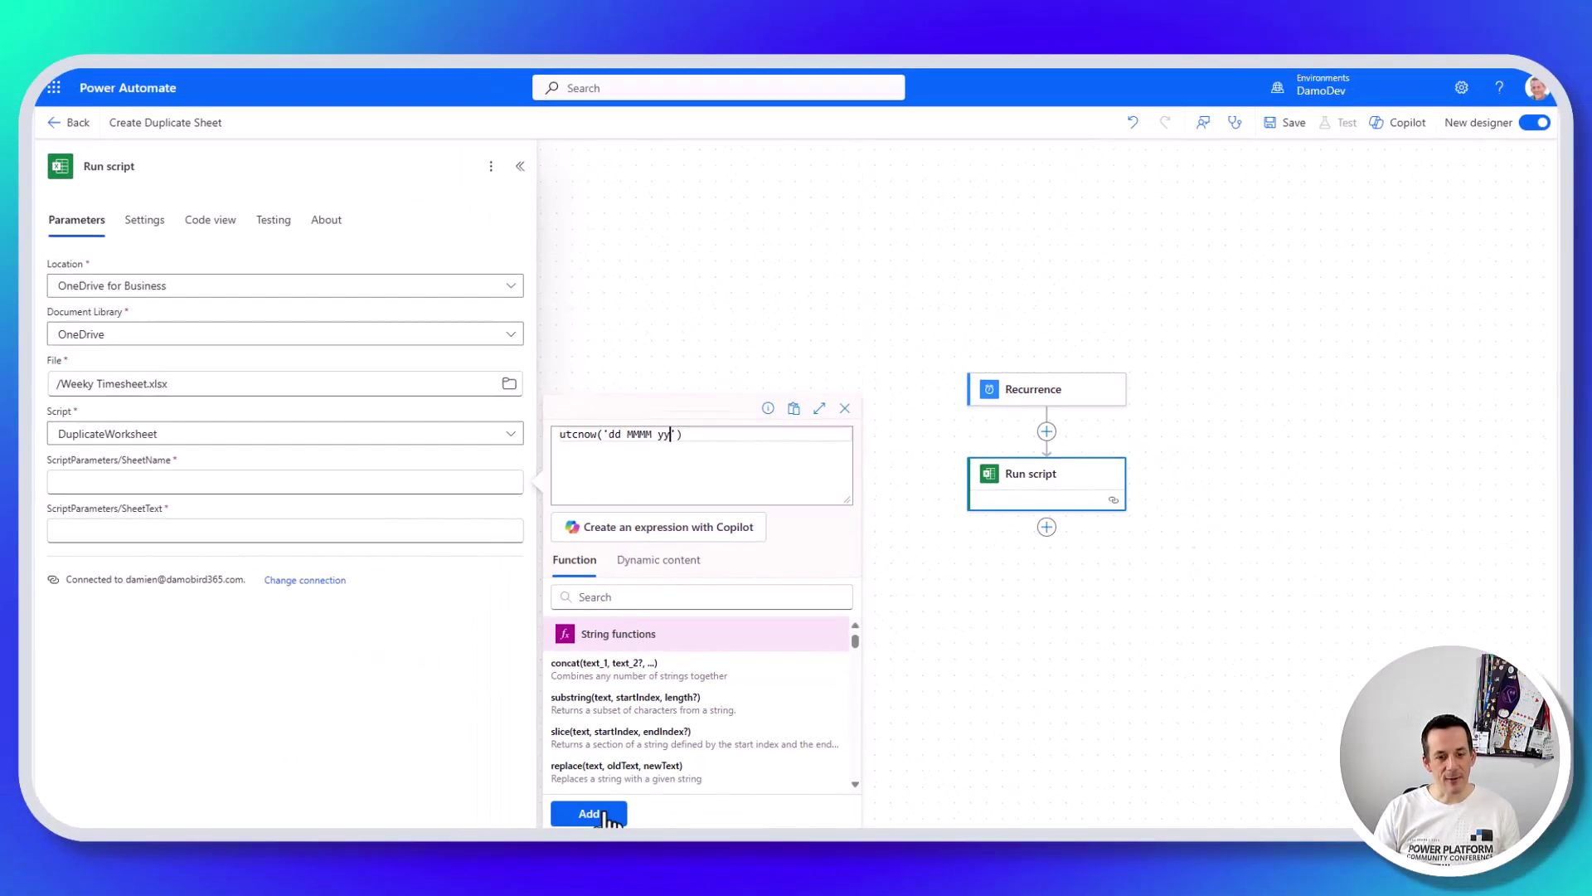
click(589, 814)
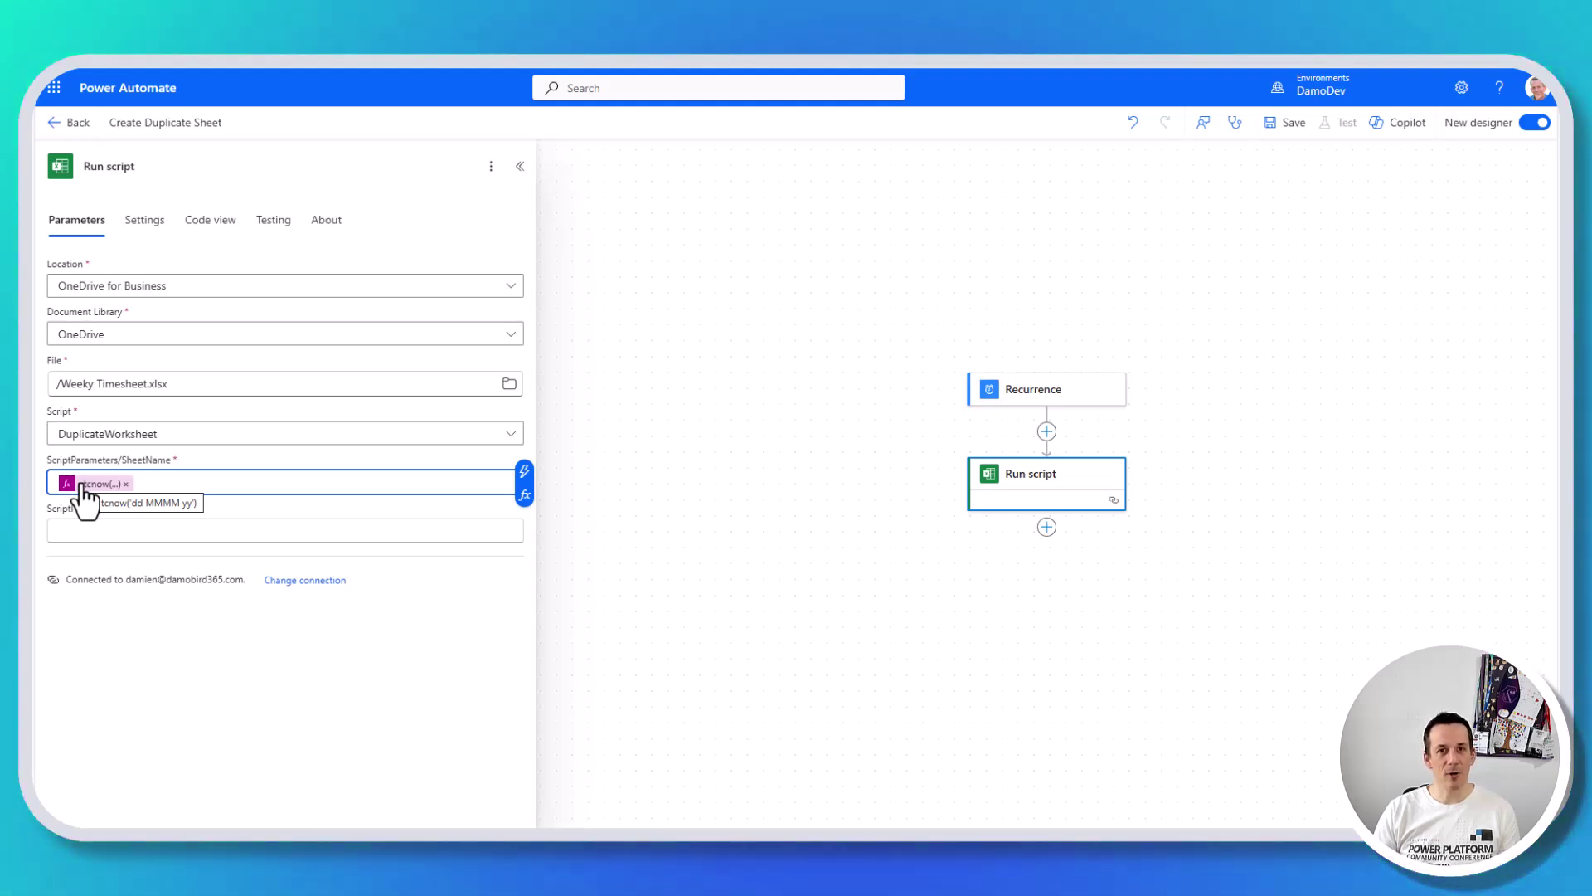
Step: Enter 'Week beginning ' in SheetText and copy the utcNow date expression from SheetName
click(105, 524)
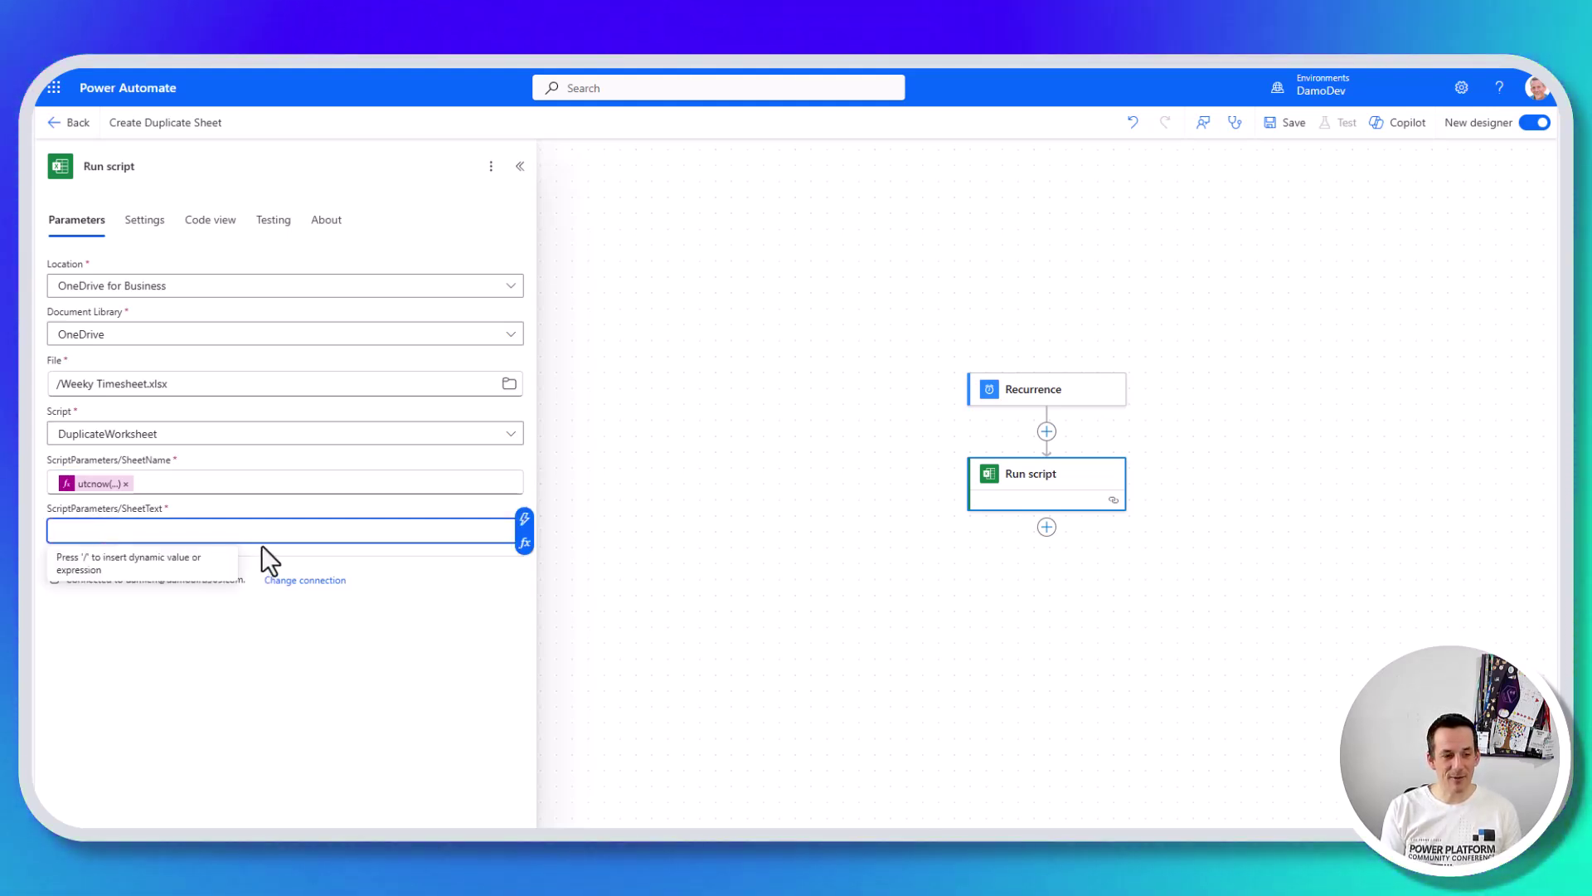
text(Week beginning)
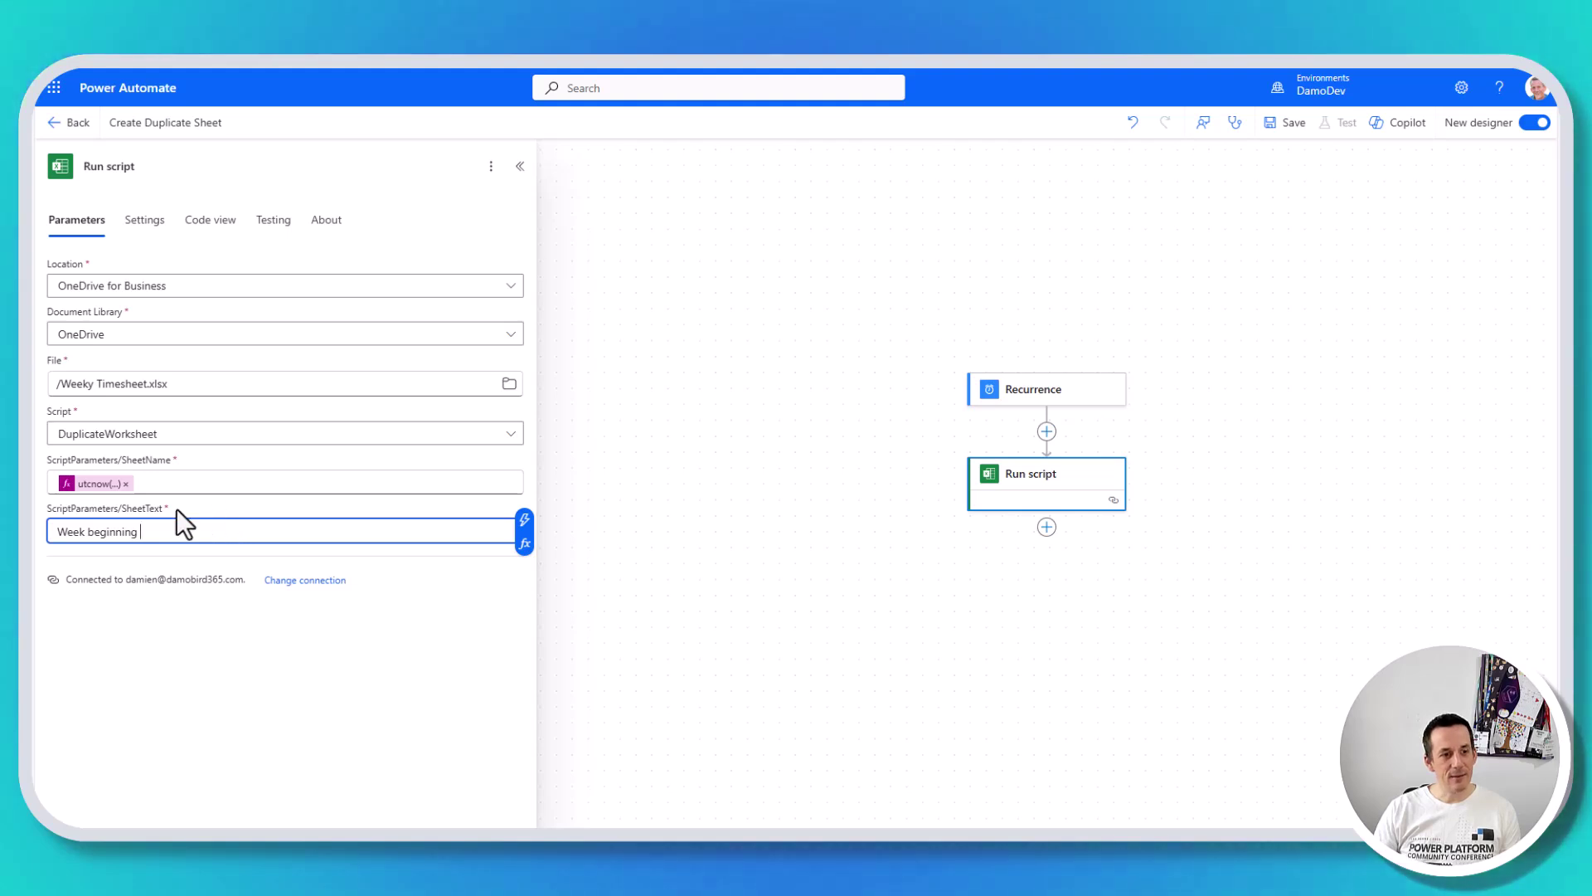
click(92, 489)
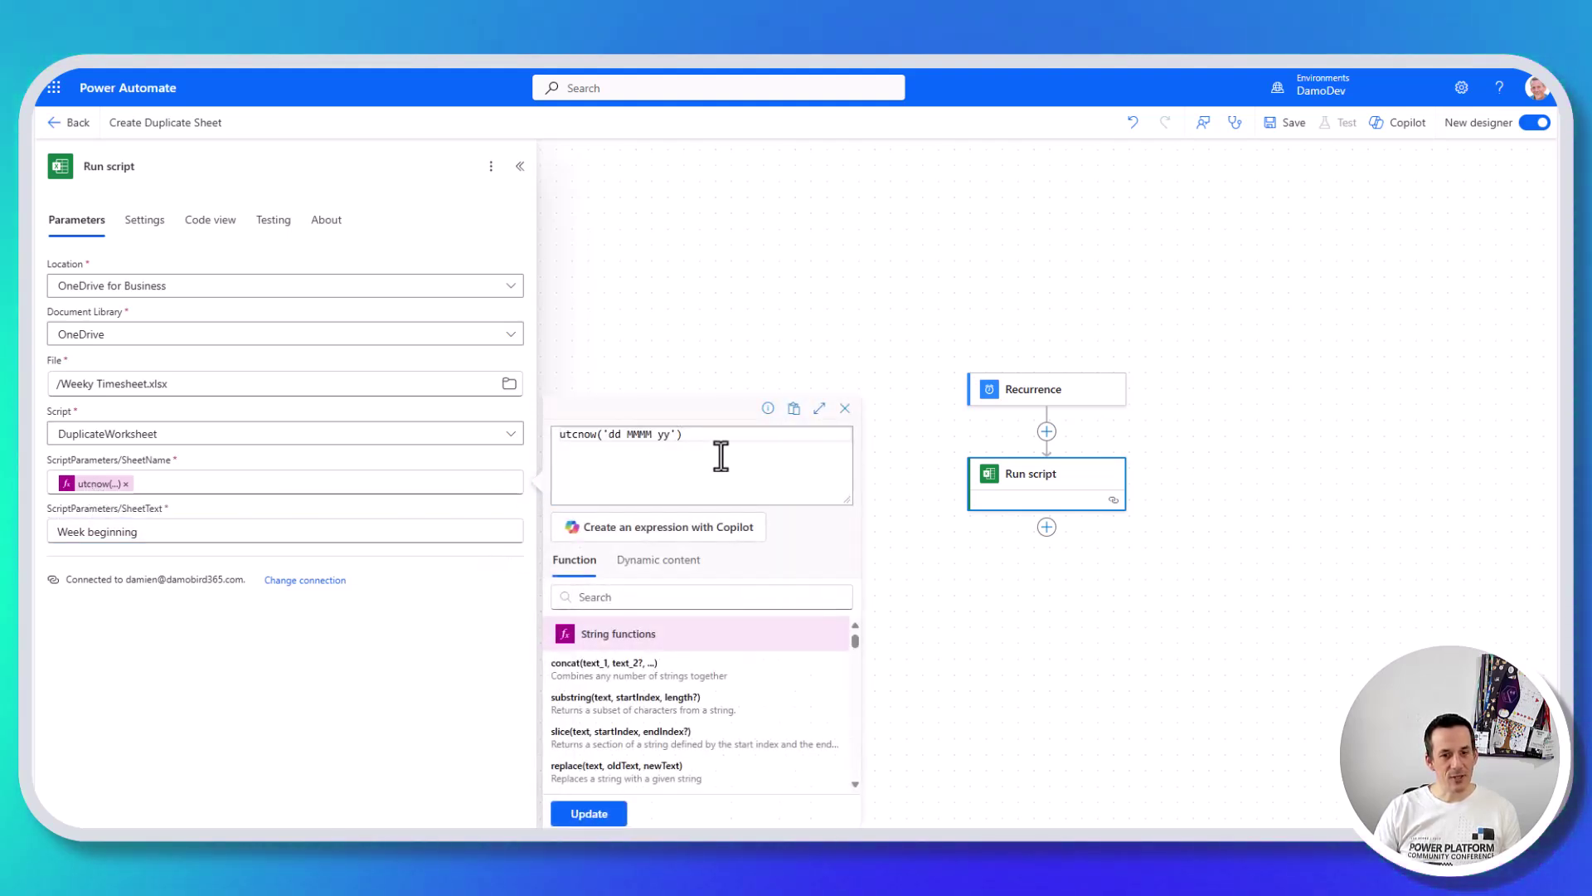
drag(727, 435, 561, 436)
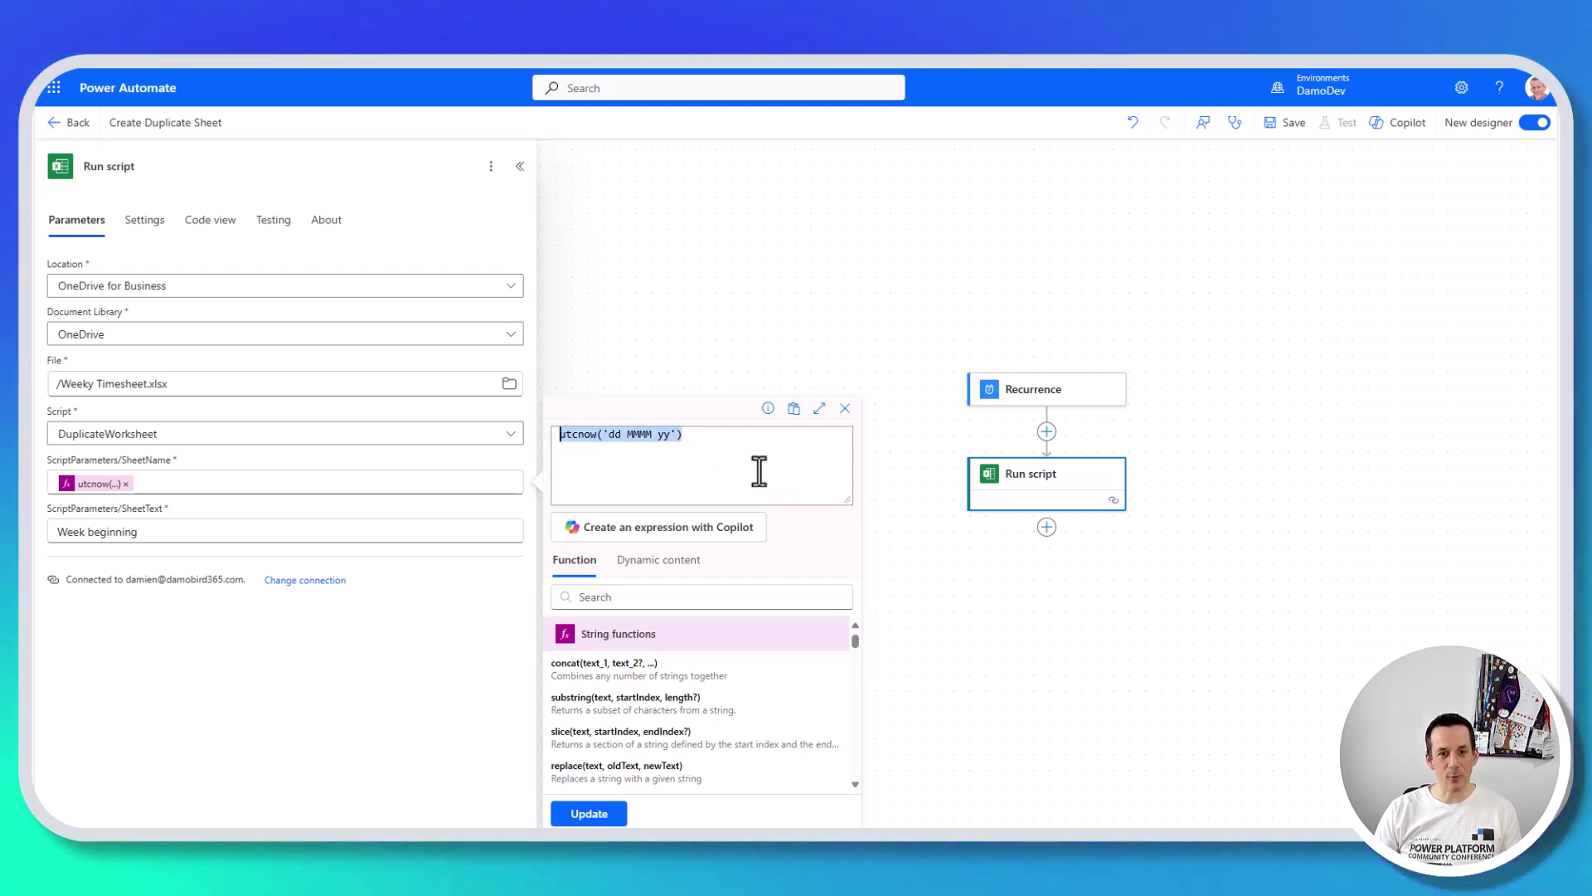
click(339, 531)
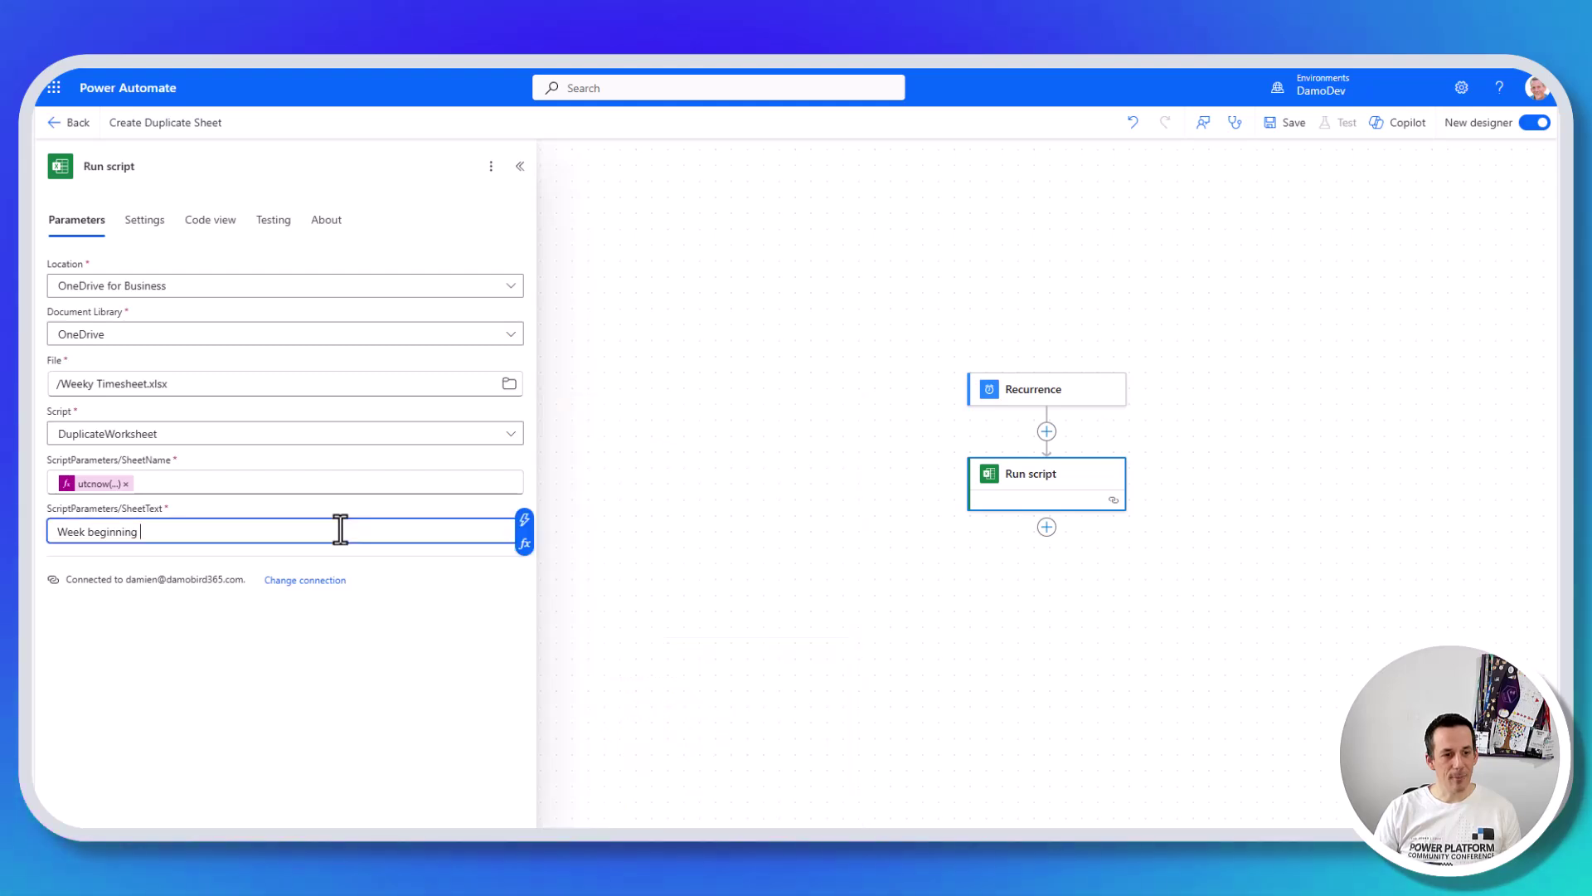
Step: Append the pasted date expression to SheetText with the month format changed from MMMM to MMM
click(524, 544)
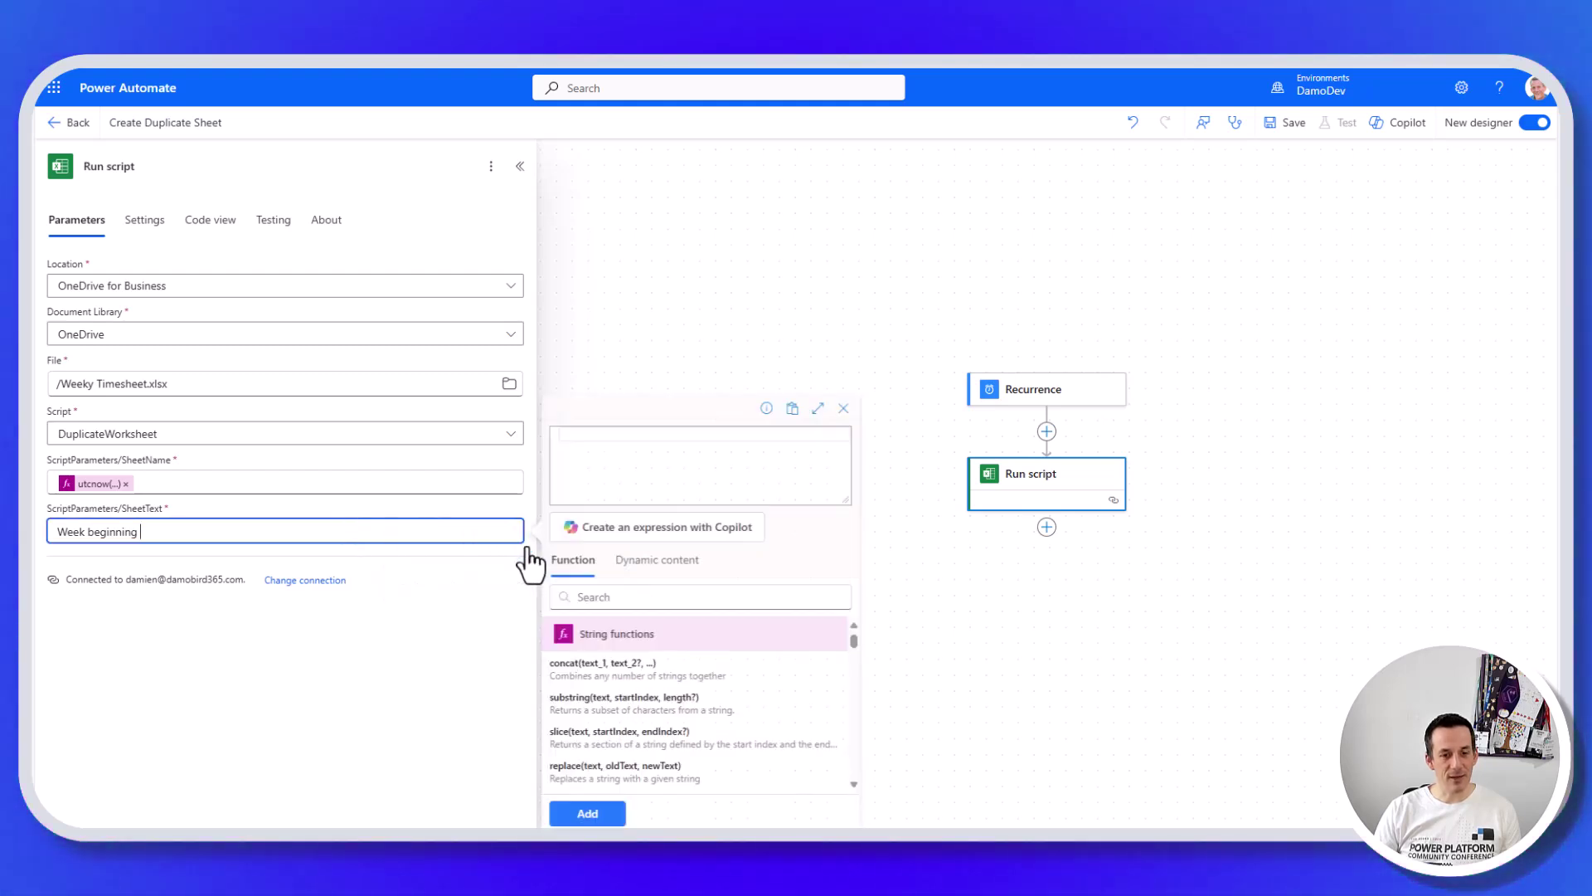
text(utcnow('dd MMMM yy'))
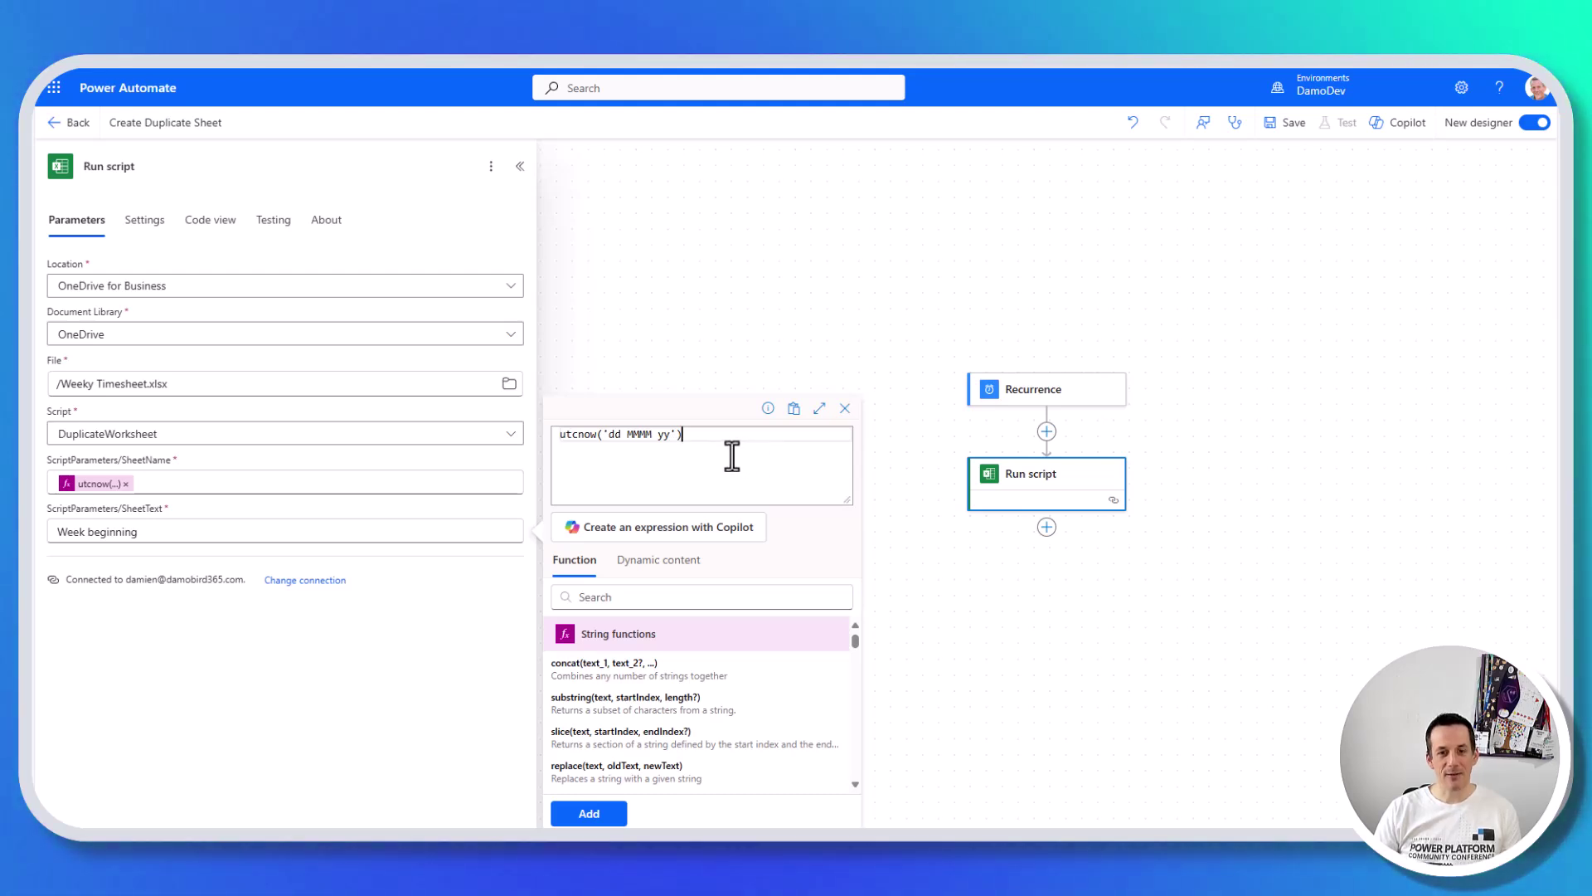
double_click(645, 435)
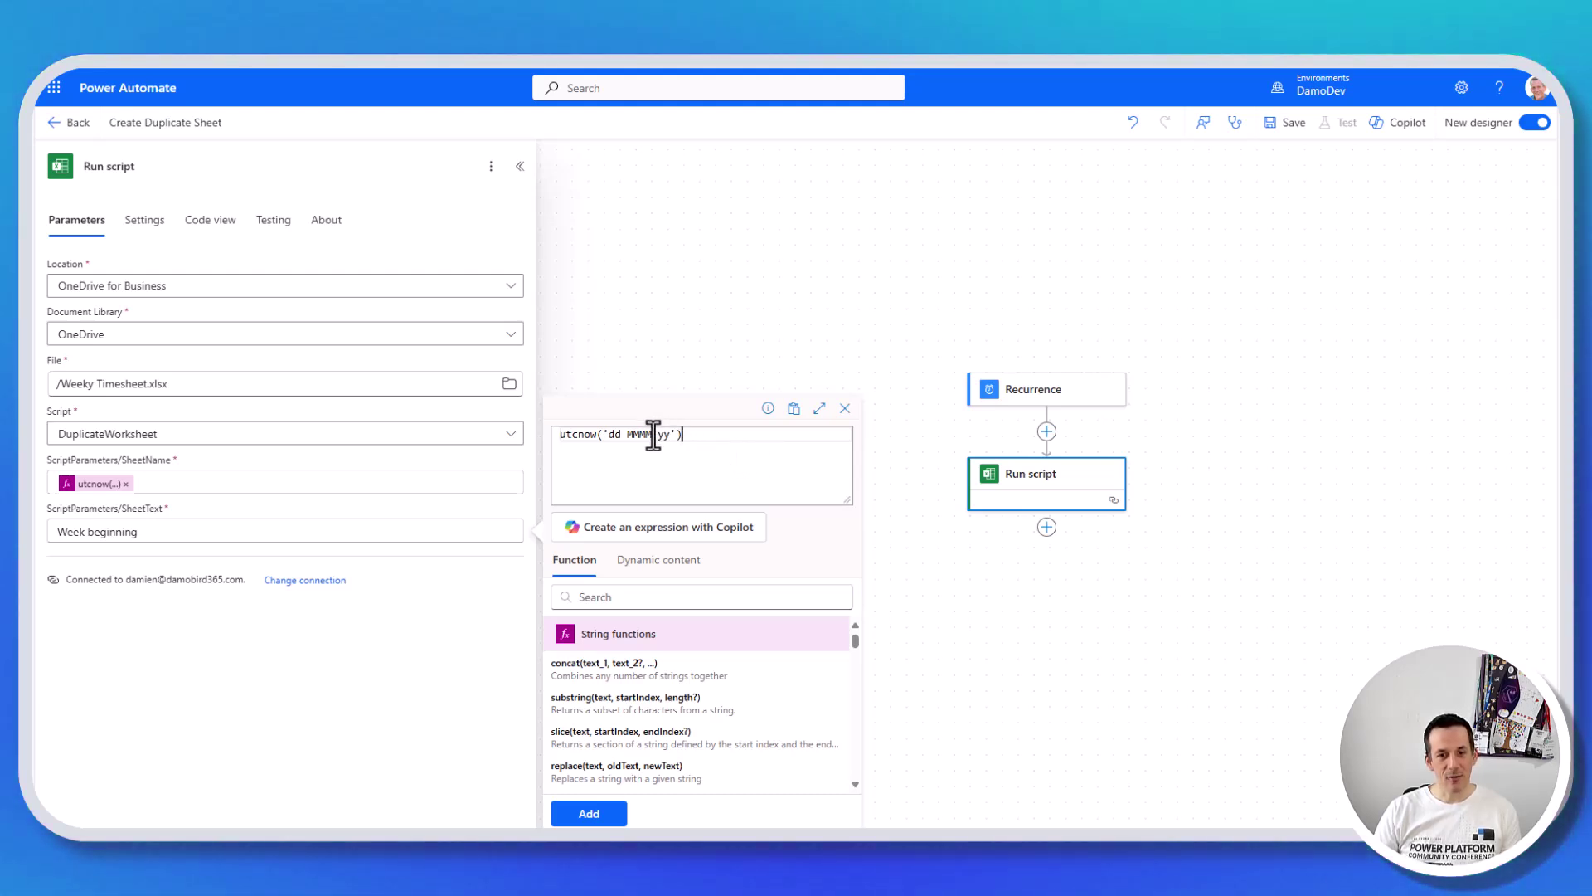
text(MMM)
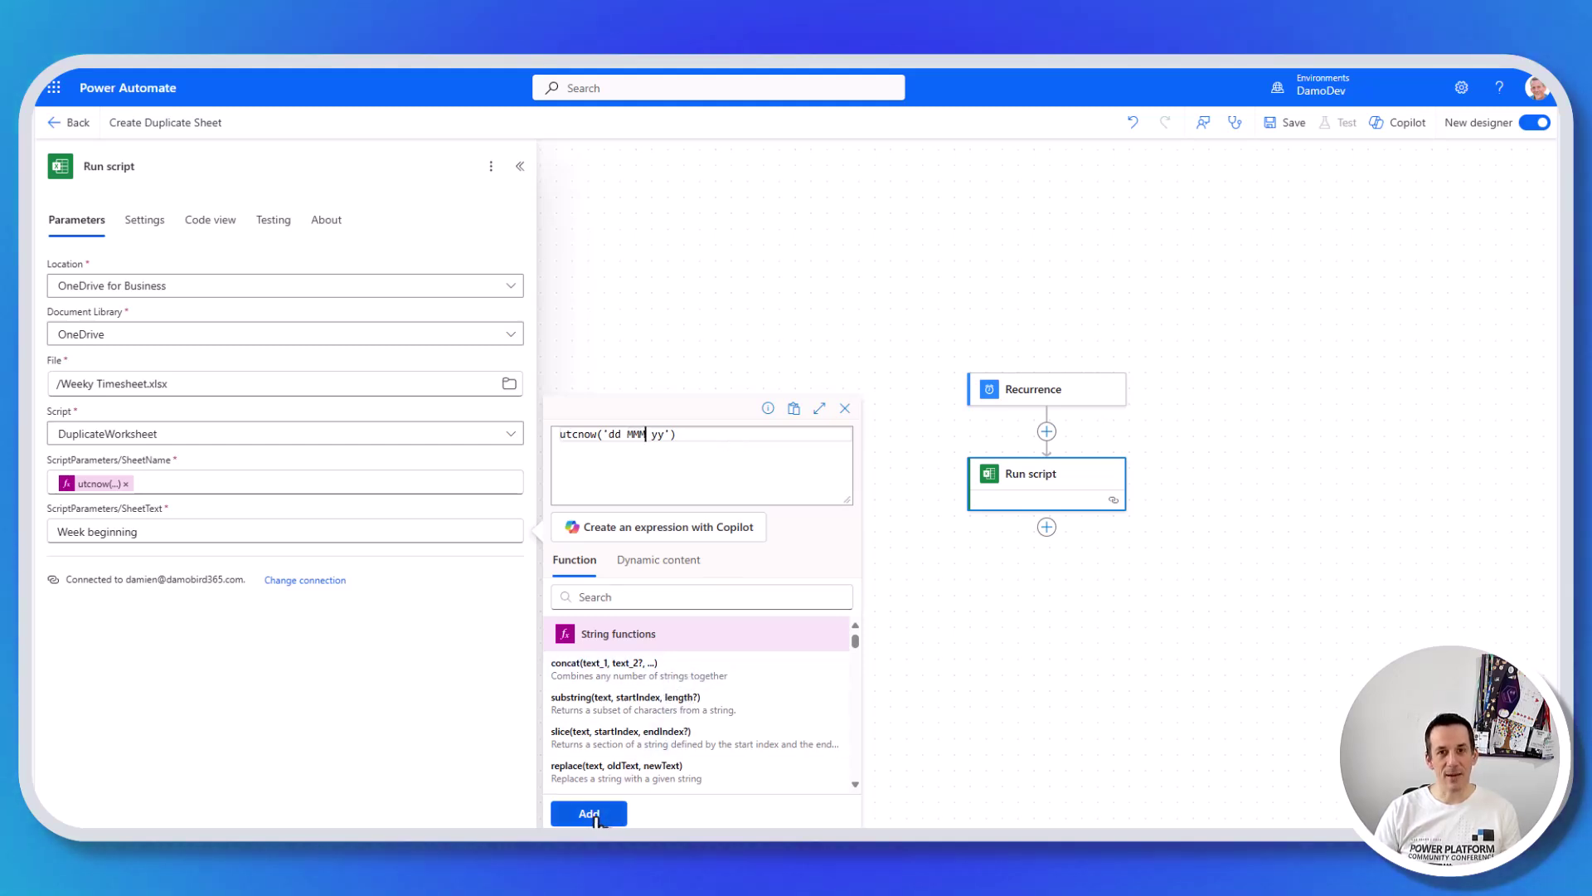
click(588, 814)
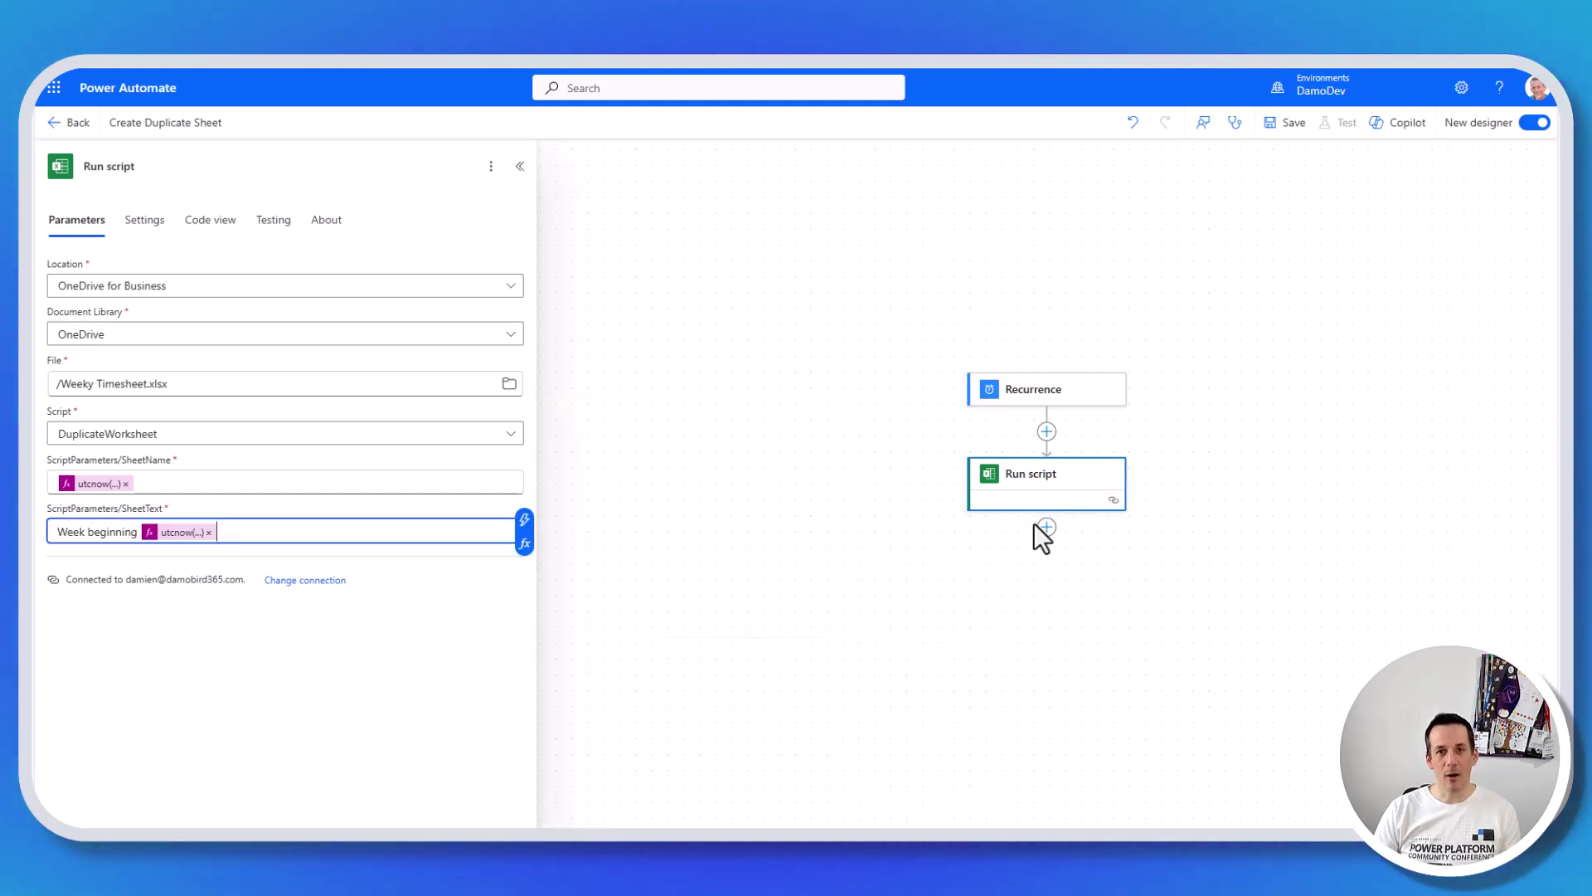
Step: Save the flow and start a manual test run of it
click(1292, 124)
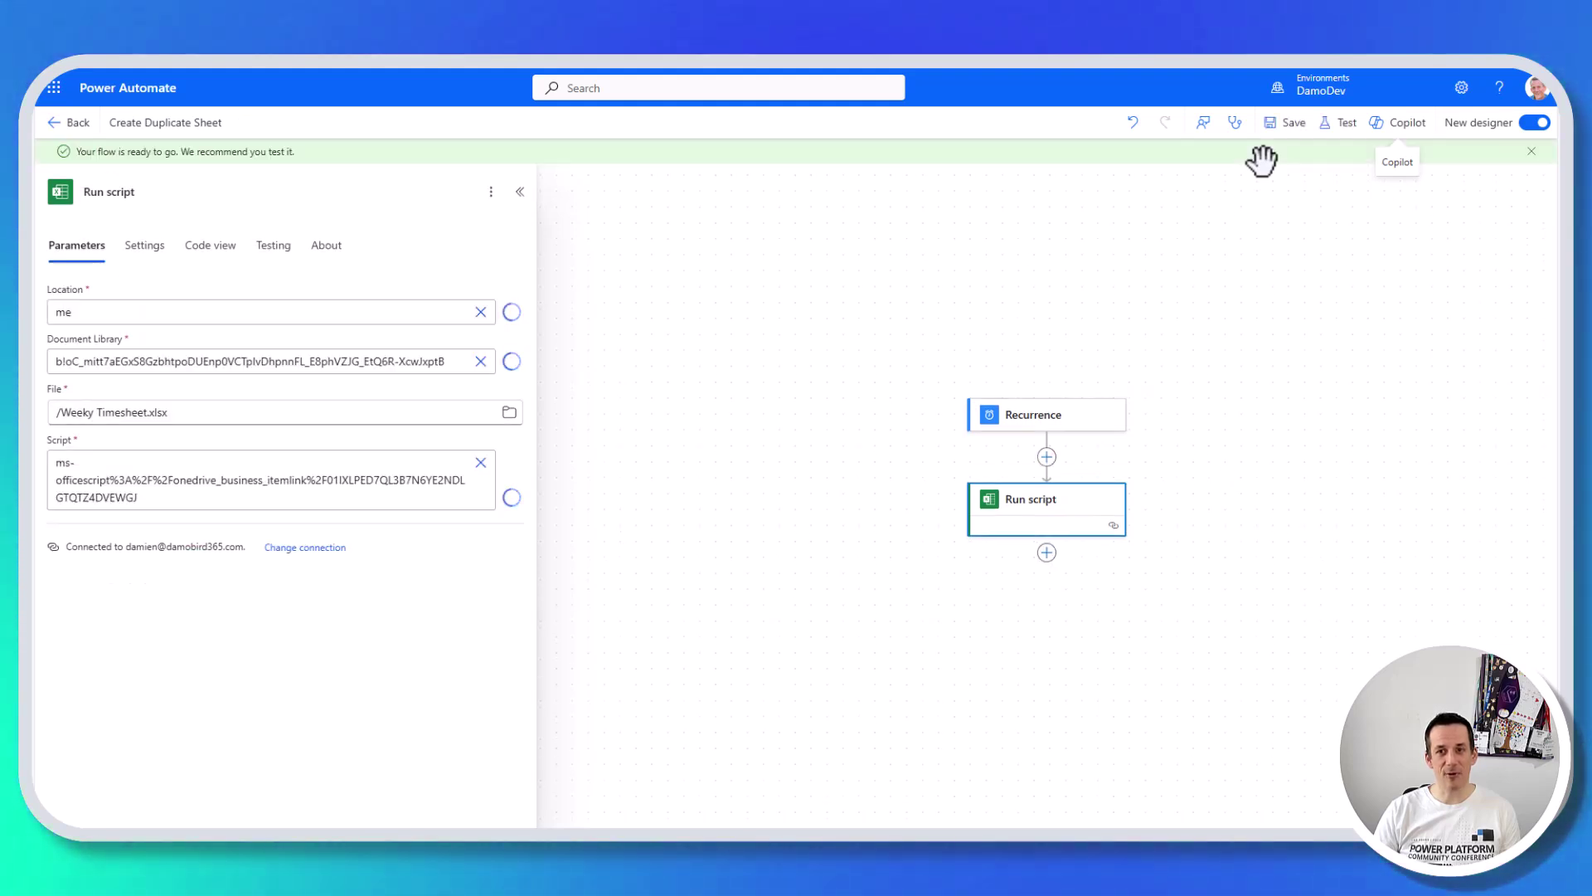
click(1345, 124)
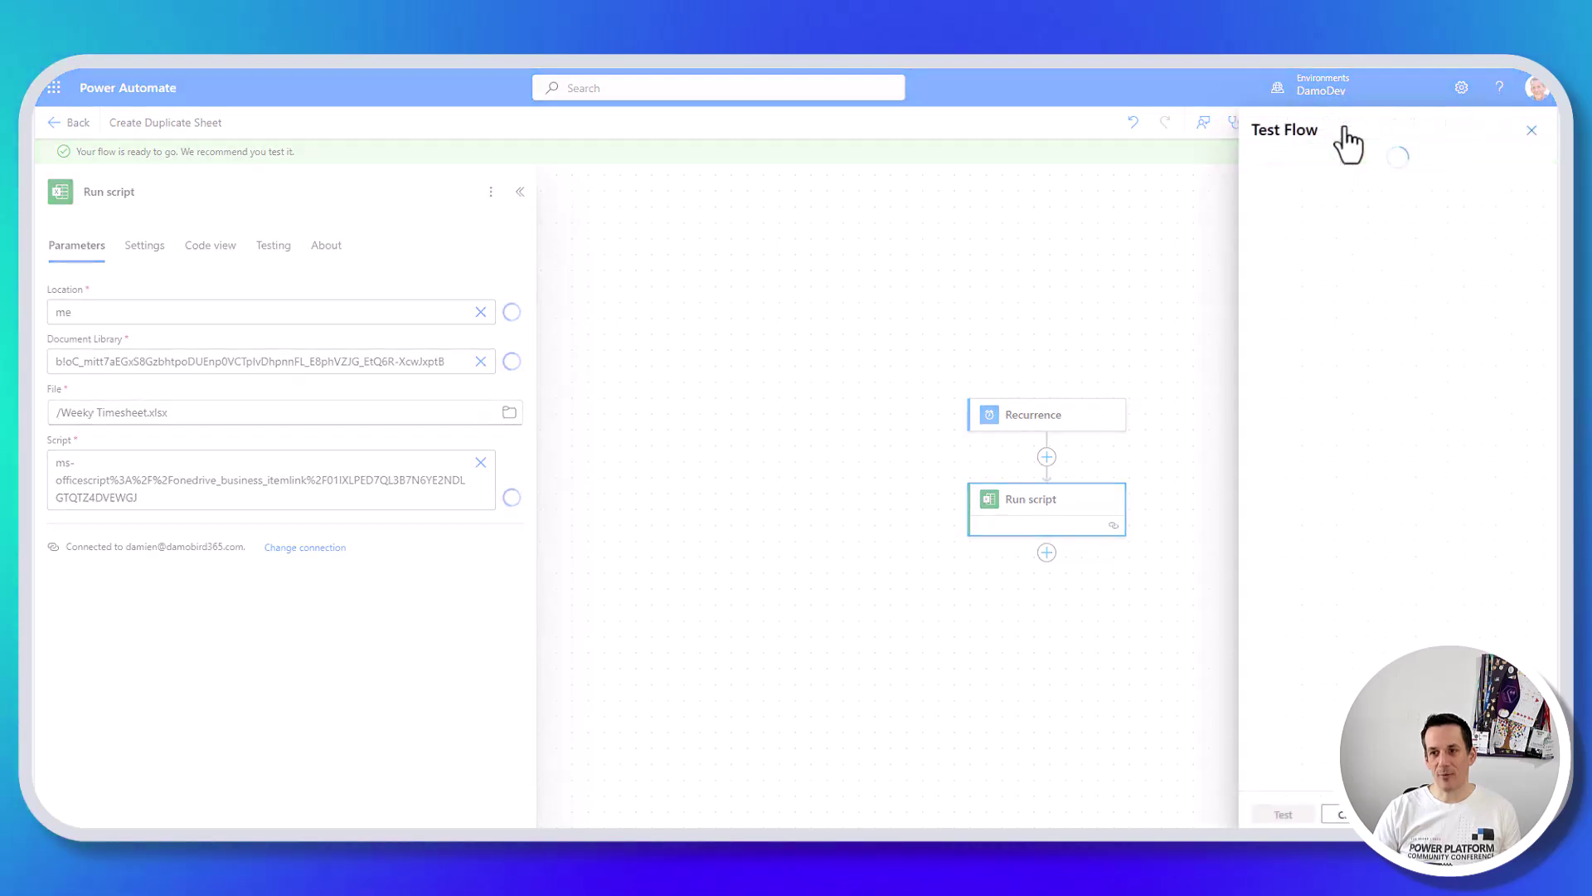
click(1301, 193)
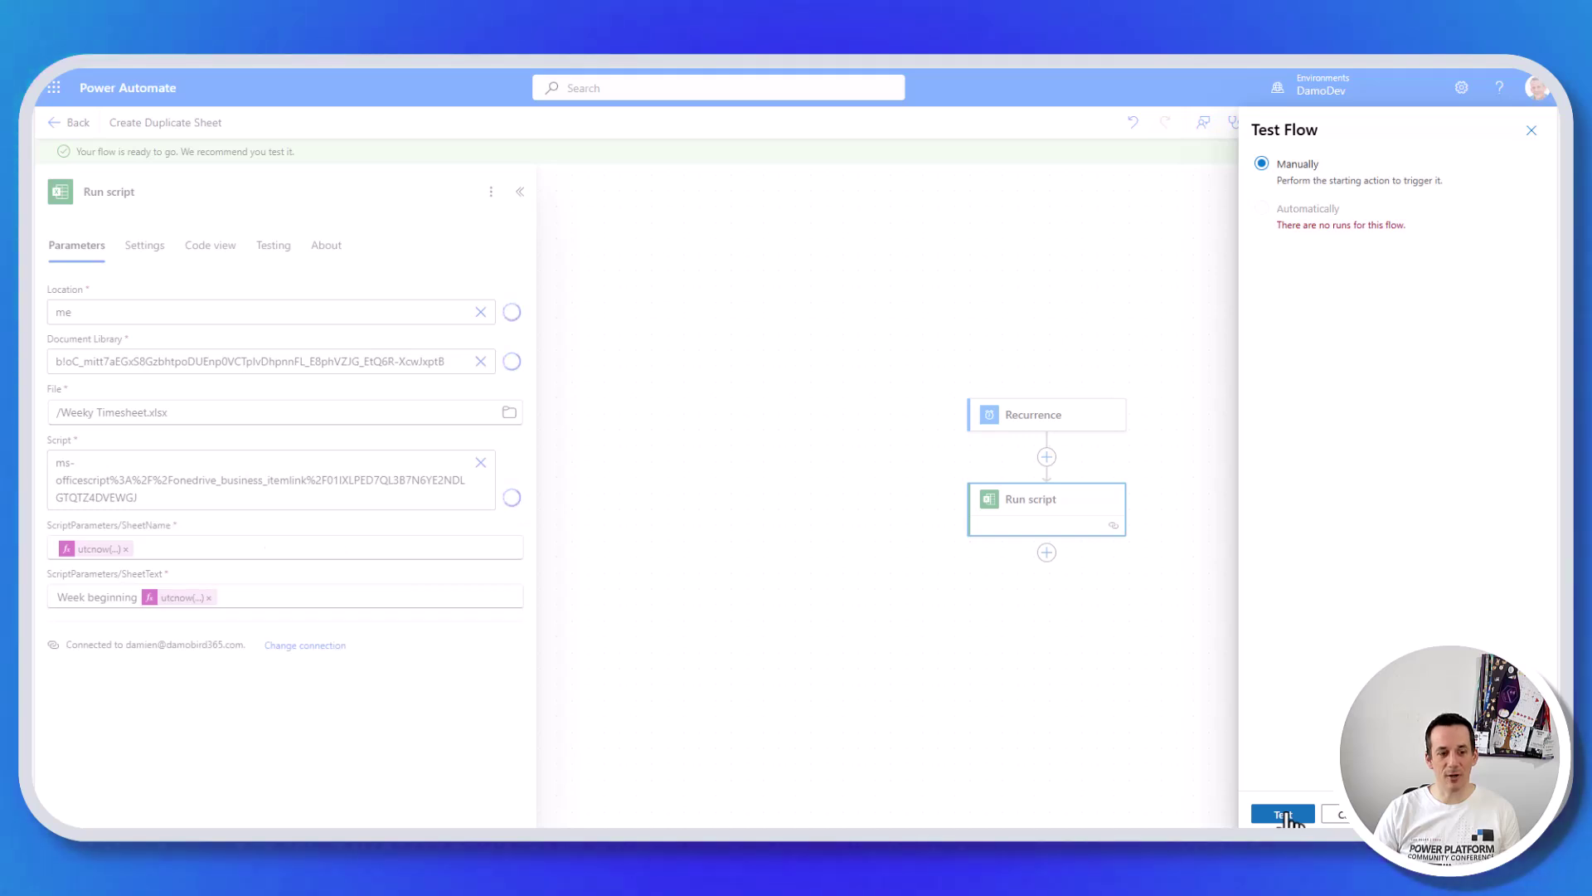
click(1286, 816)
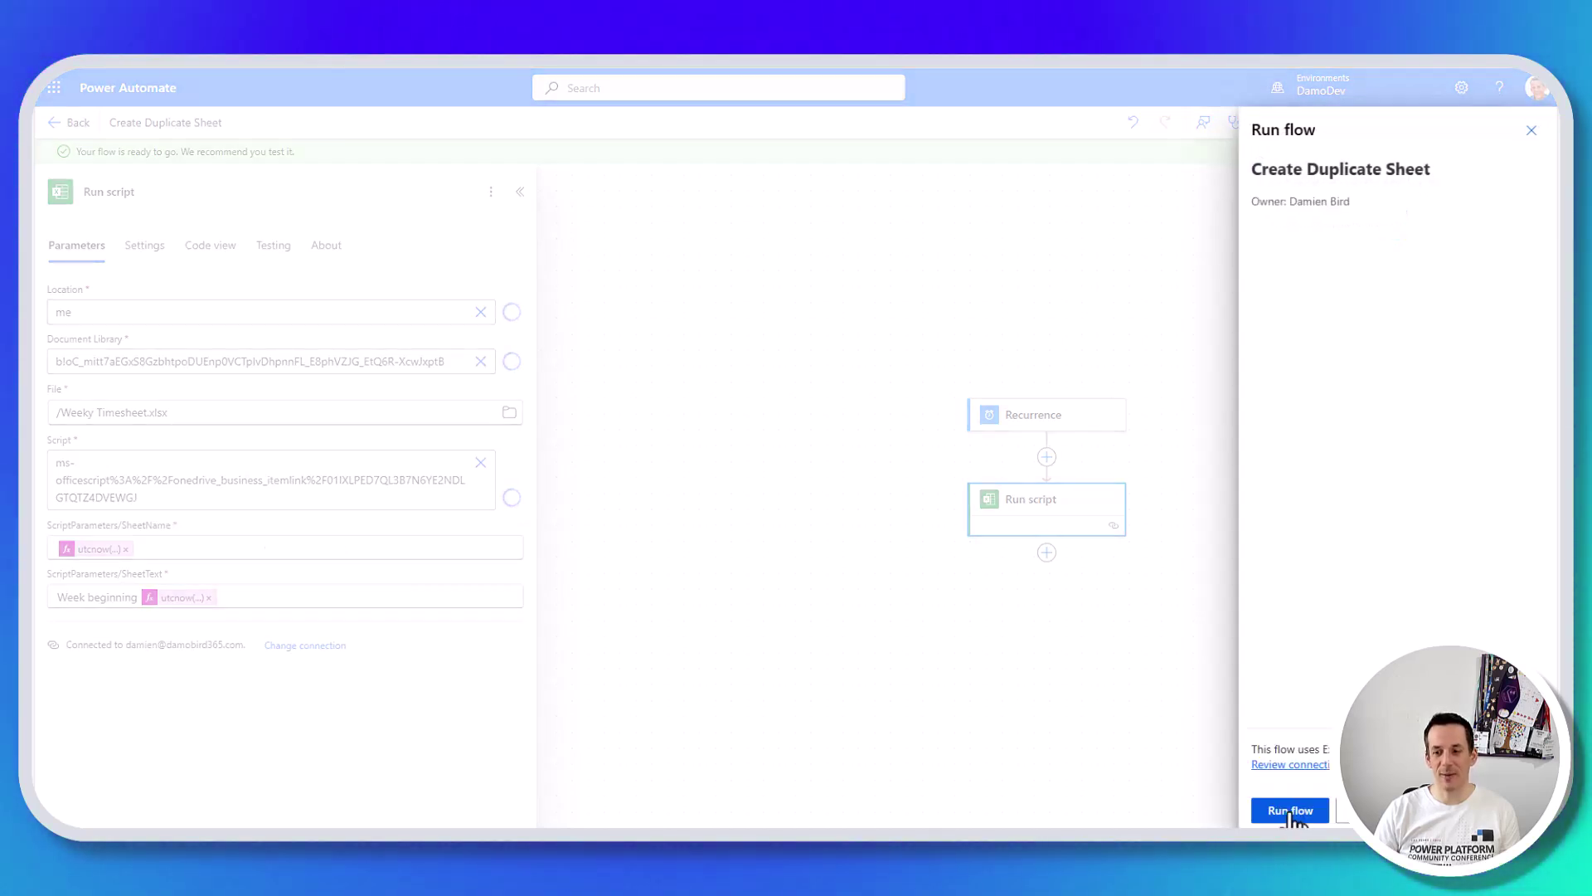
click(1295, 819)
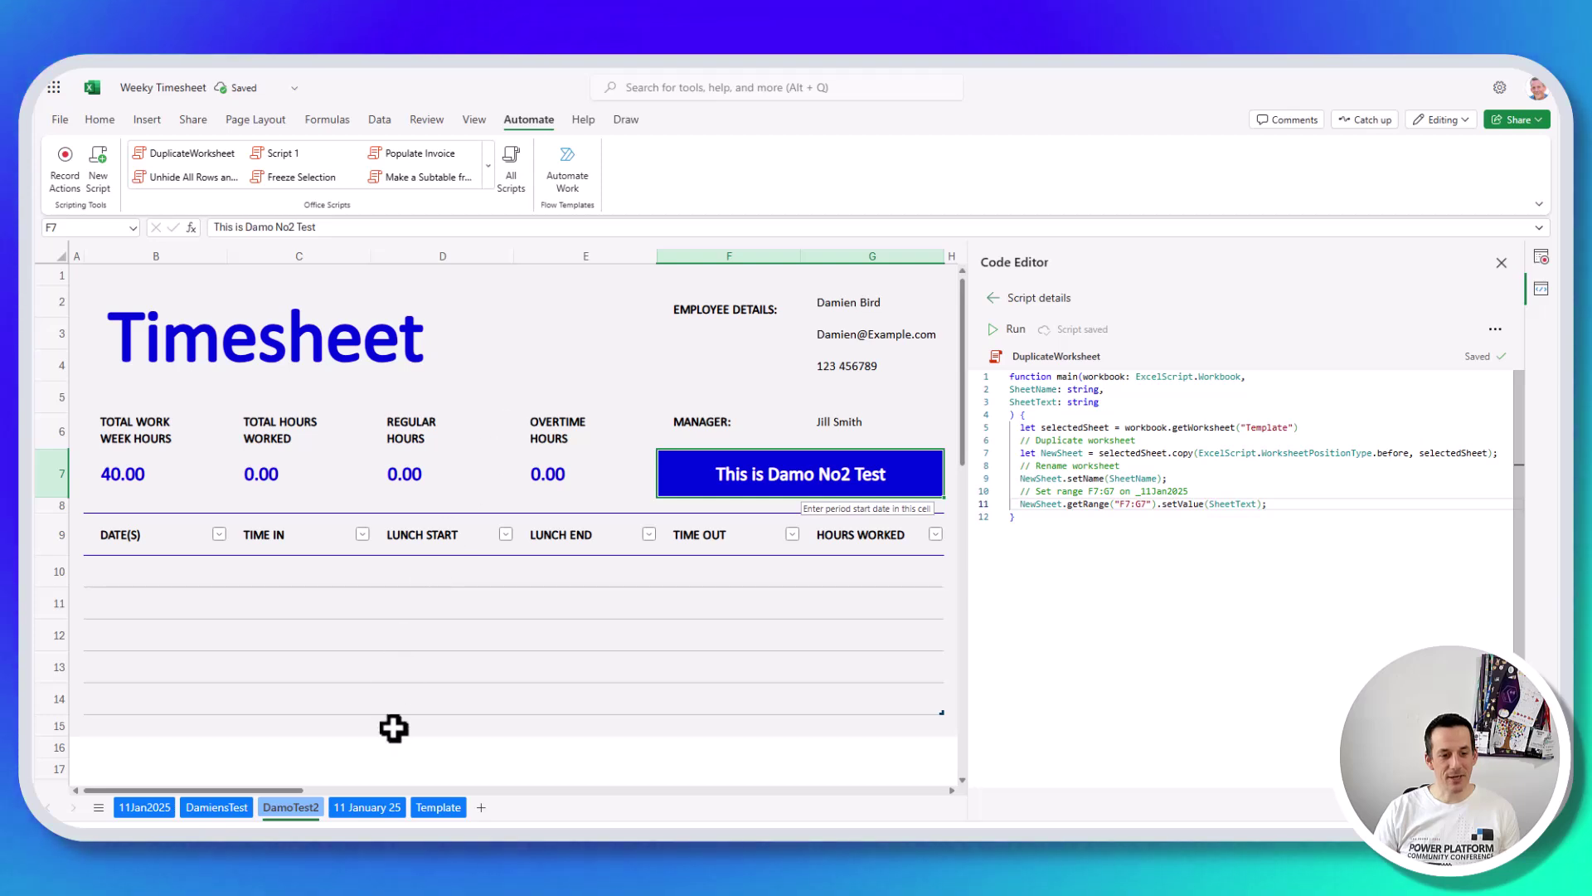
Step: Switch to the new '11 January 25' sheet showing 'Week beginning 11 Jan 25'
click(368, 807)
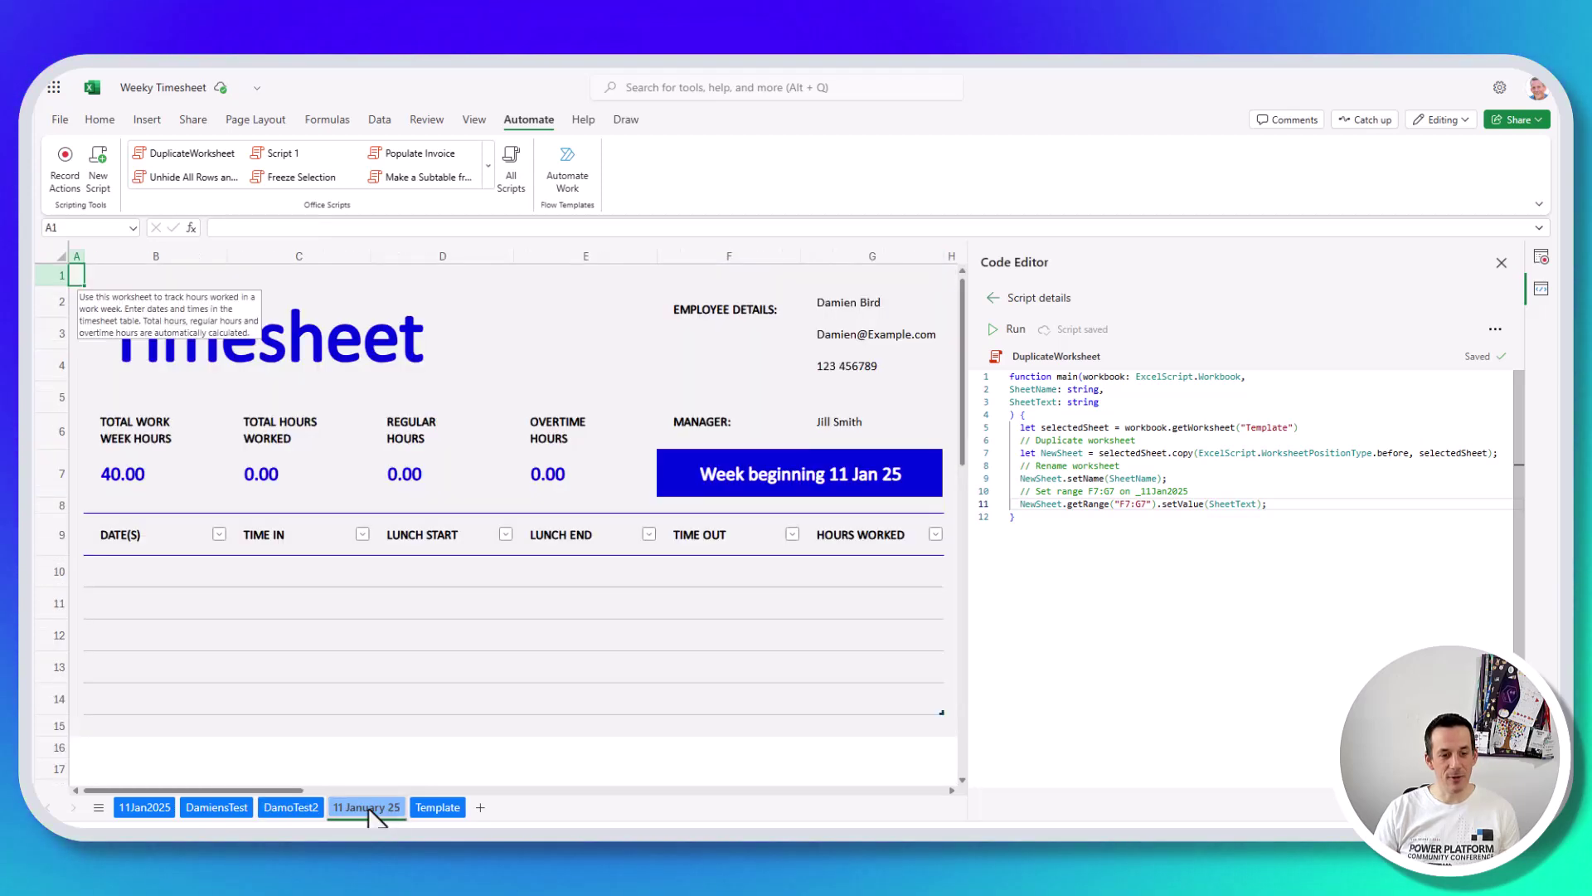